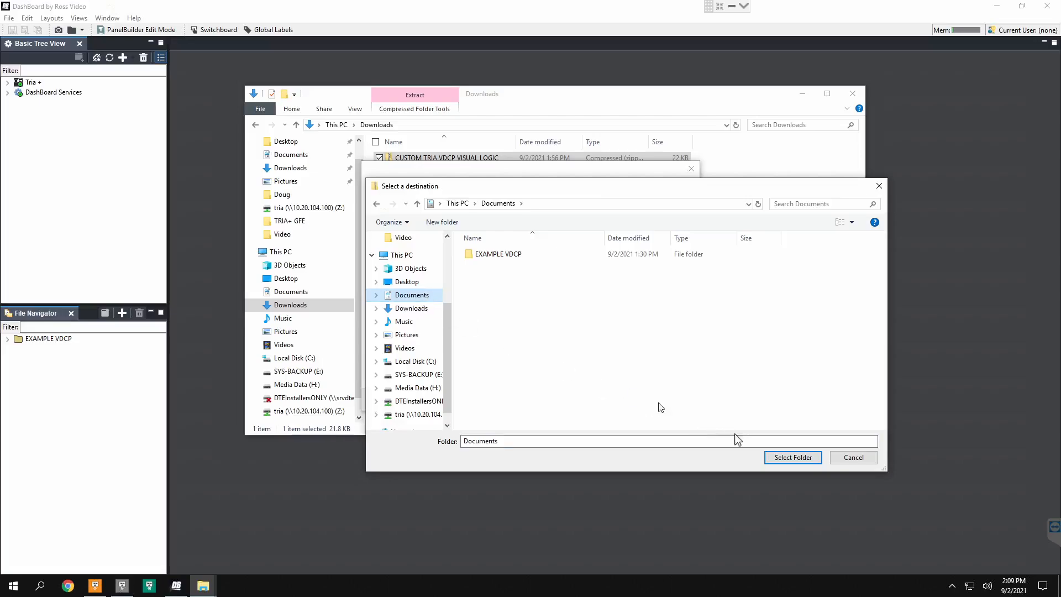
Step: Extract the CUSTOM TRIA VDCP VISUAL LOGIC archive into the Documents folder and select the extracted folder
click(793, 457)
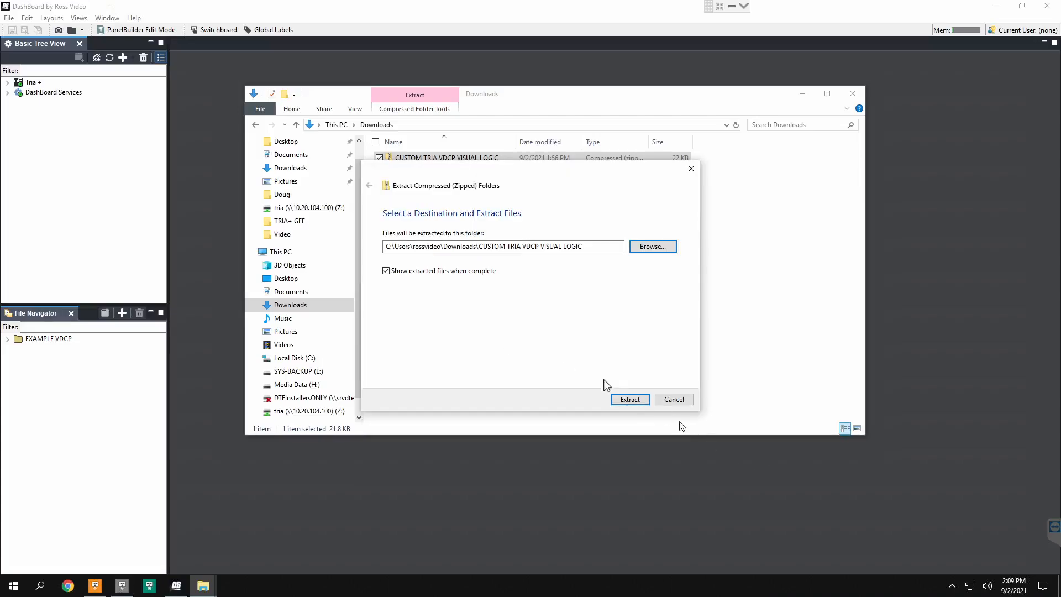
click(629, 400)
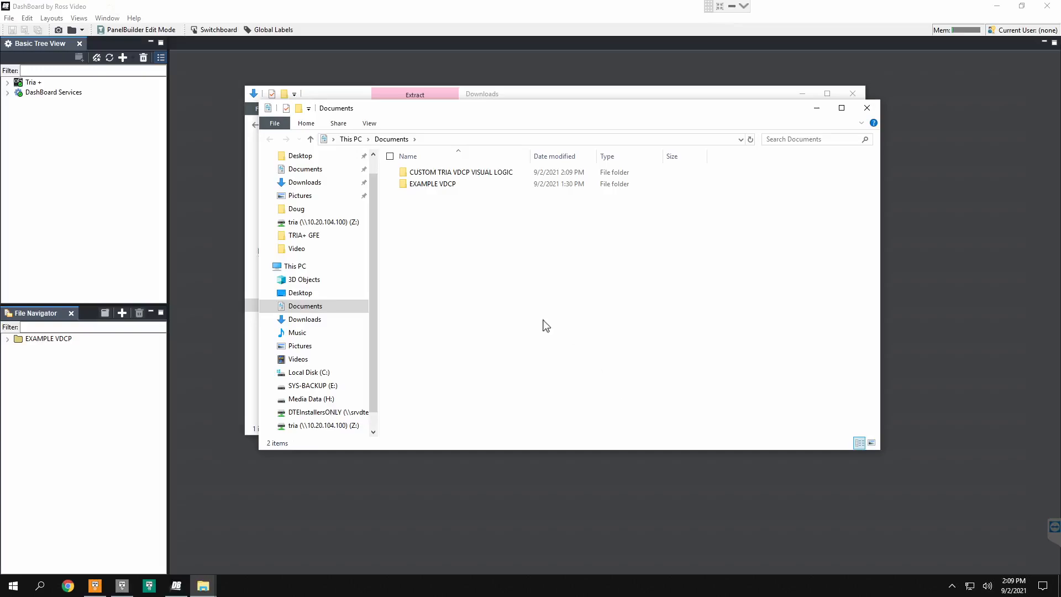
click(488, 174)
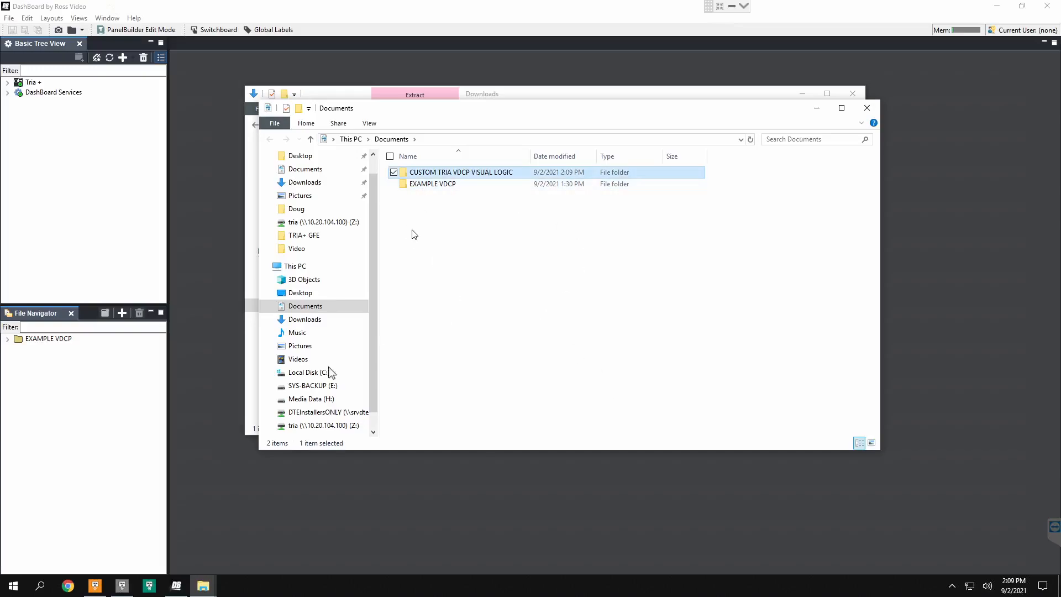
Step: Switch to DashBoard and add the CUSTOM TRIA VDCP VISUAL LOGIC folder from Documents to the File Navigator
click(82, 327)
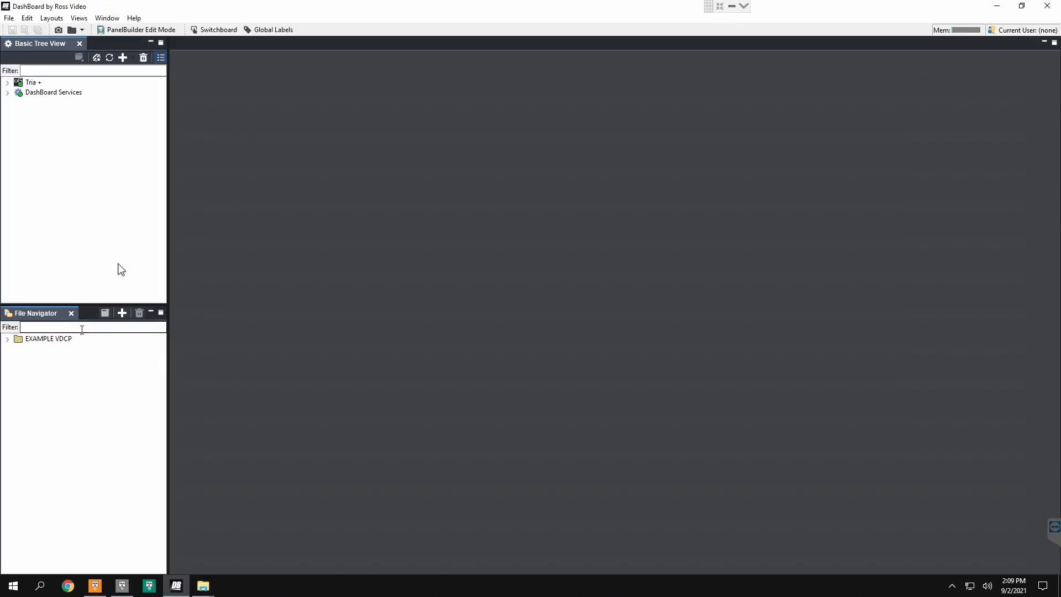
click(122, 313)
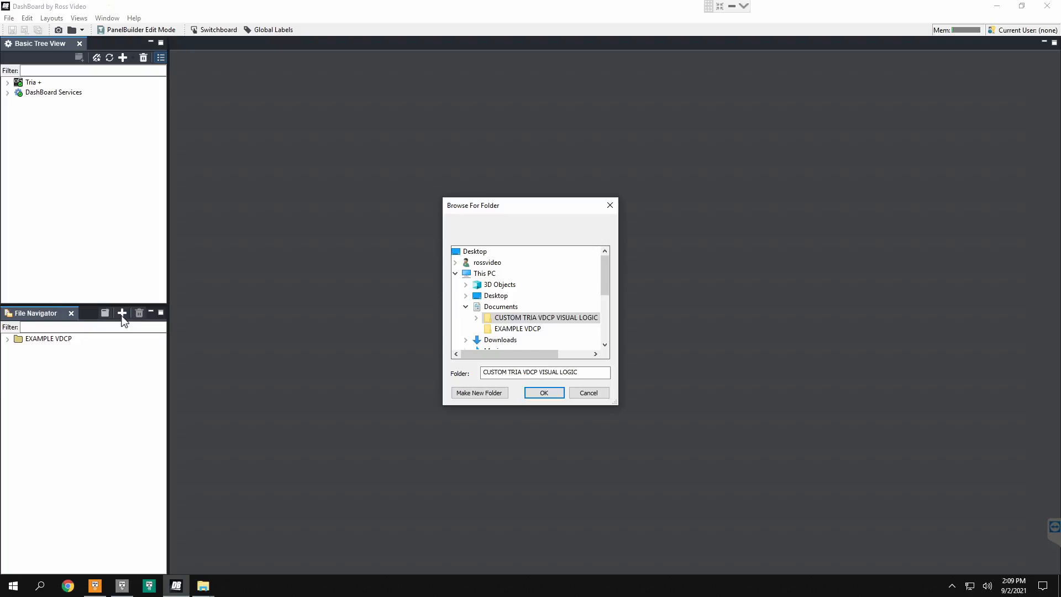
double_click(500, 318)
click(543, 392)
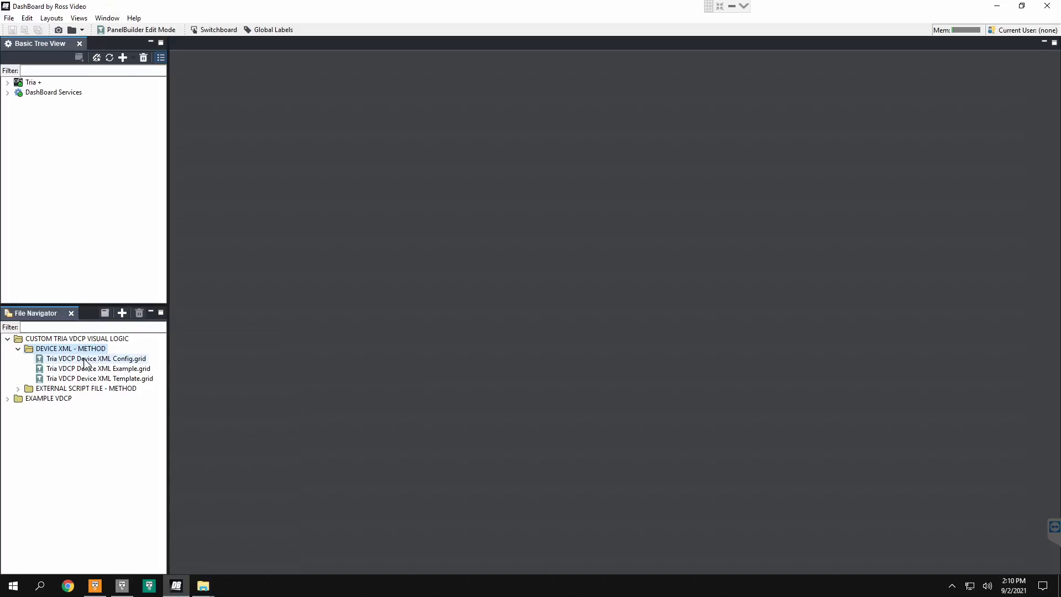
Step: Upload the Tria Device XML from the Tria VDCP Device XML Config.grid panel, and restart DashBoard
double_click(84, 360)
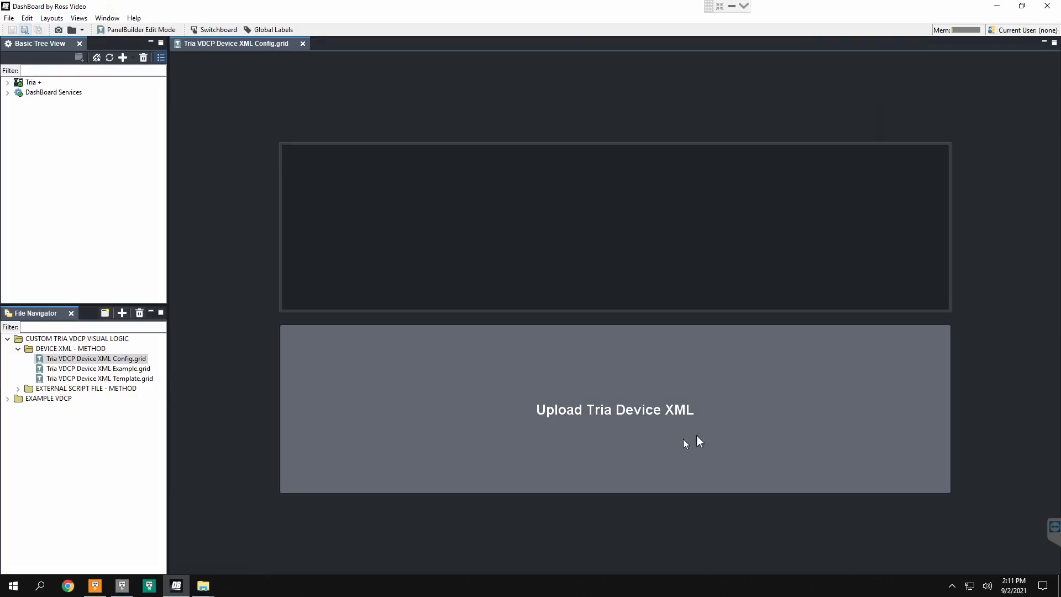
click(600, 408)
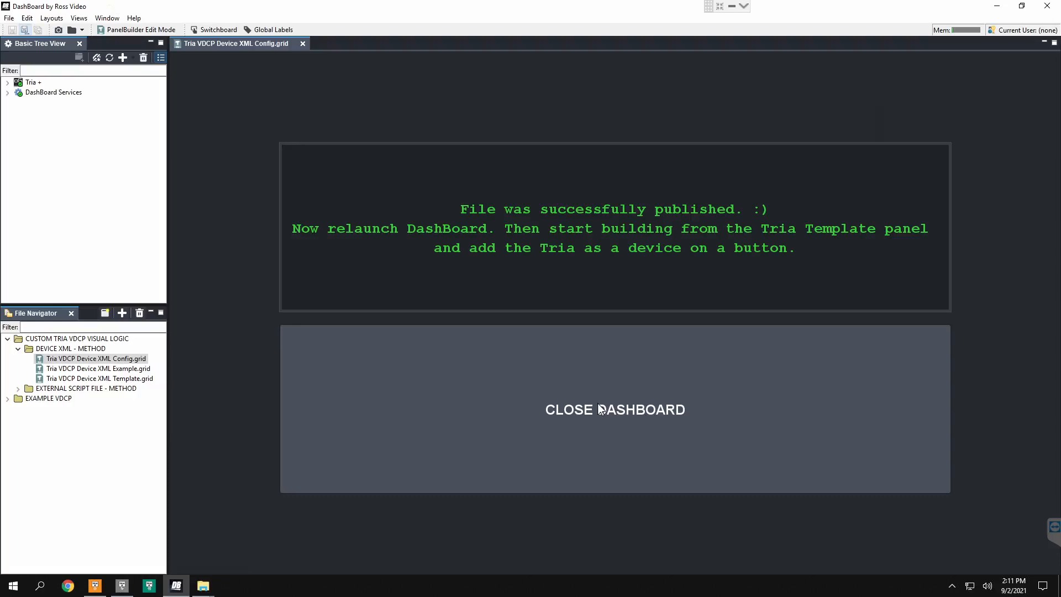
click(599, 410)
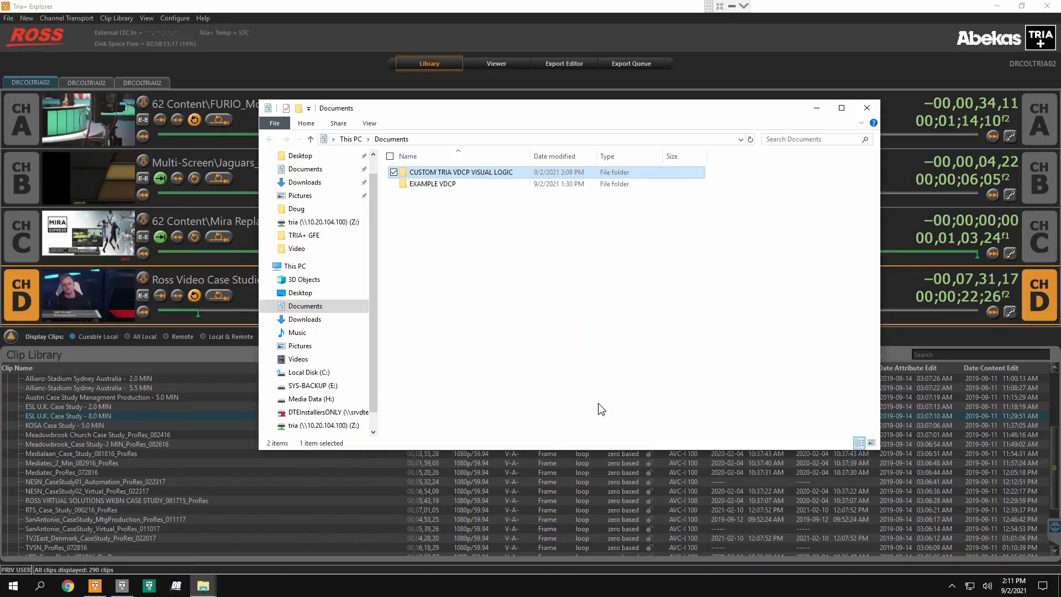
click(176, 587)
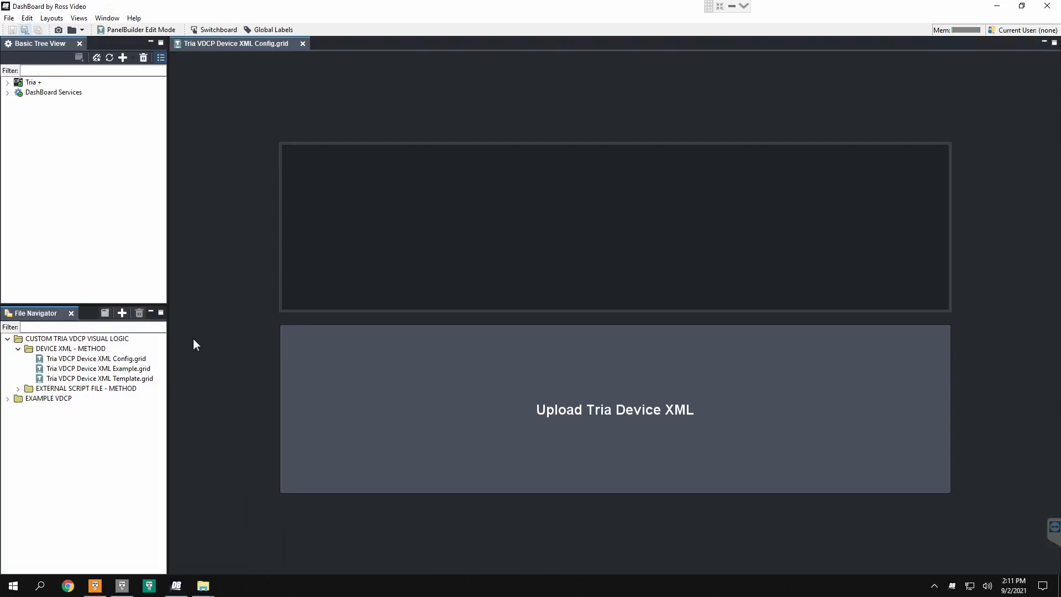
Step: Open Tria VDCP Device XML Template.grid from the DEVICE XML - METHOD folder and turn on PanelBuilder edit mode
double_click(125, 379)
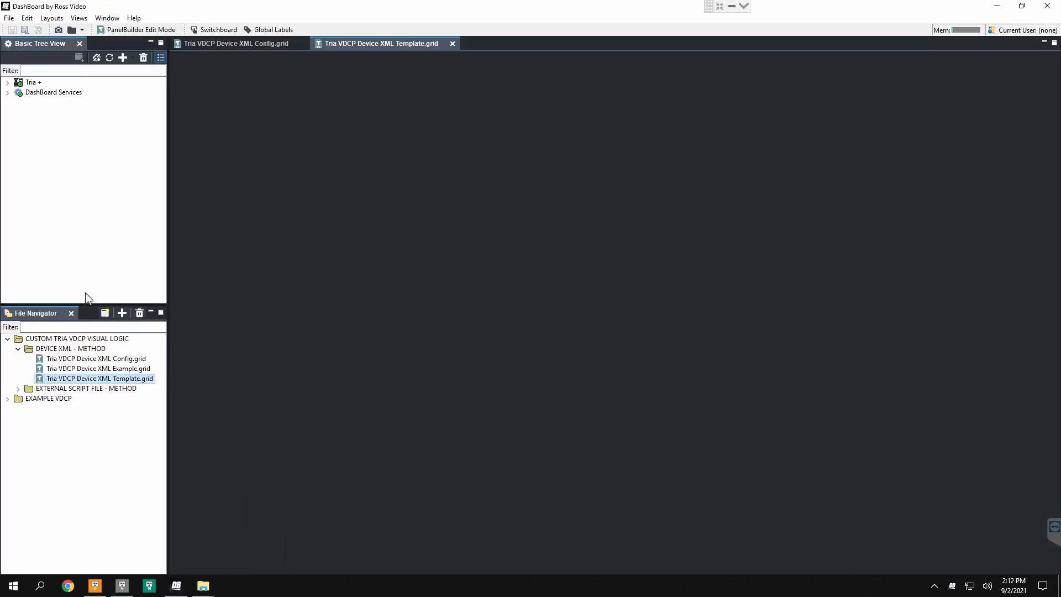
click(11, 20)
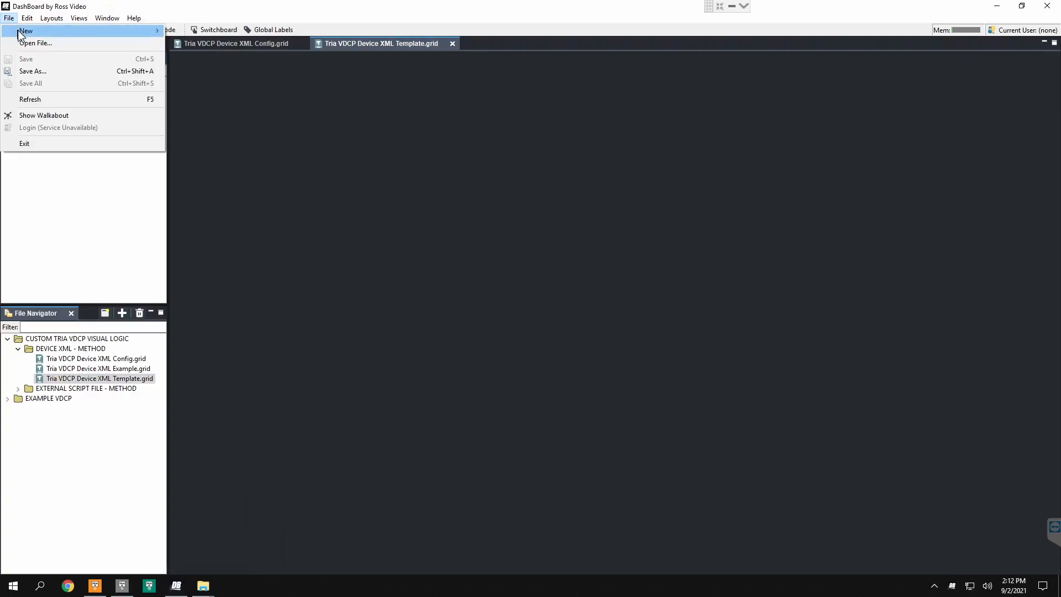
mouse_move(25, 31)
click(303, 258)
key(ctrl+g)
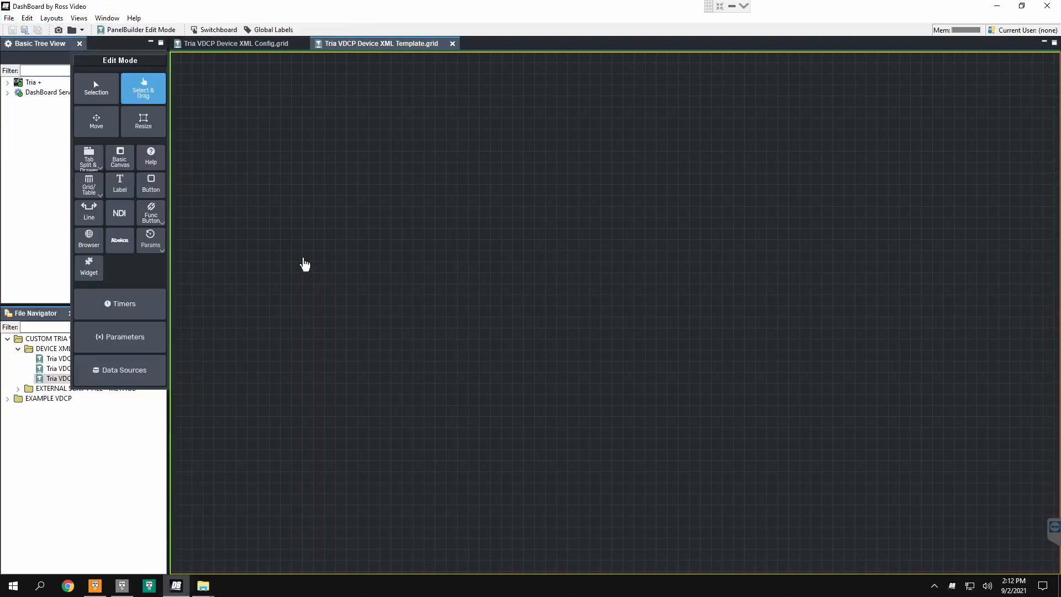
Step: Examine the tria lookup script under Tria Device Scripts in the template's top-level canvas, and close the component editor
double_click(263, 239)
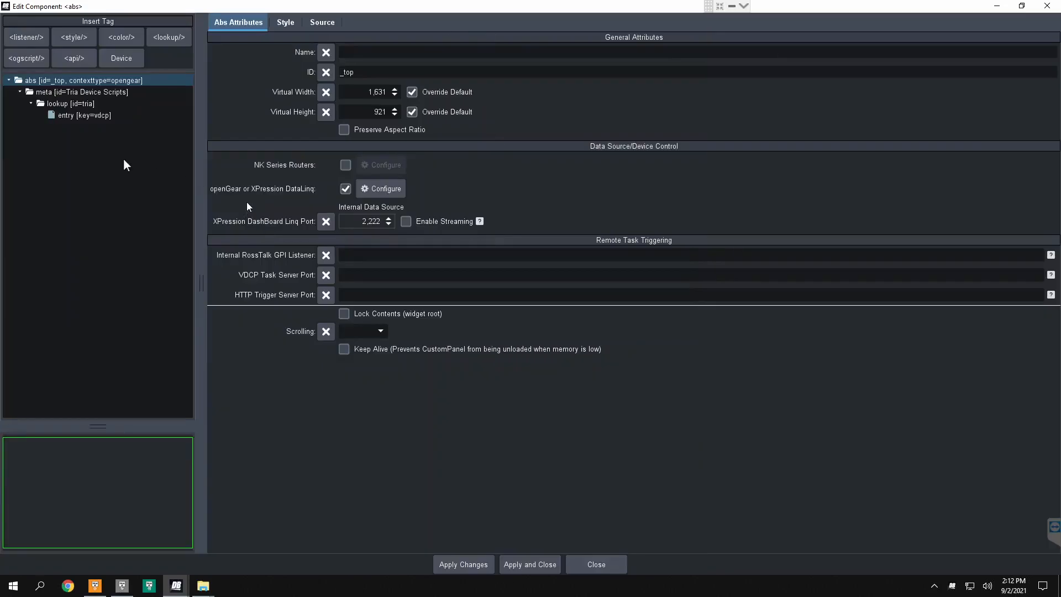
click(71, 93)
click(75, 106)
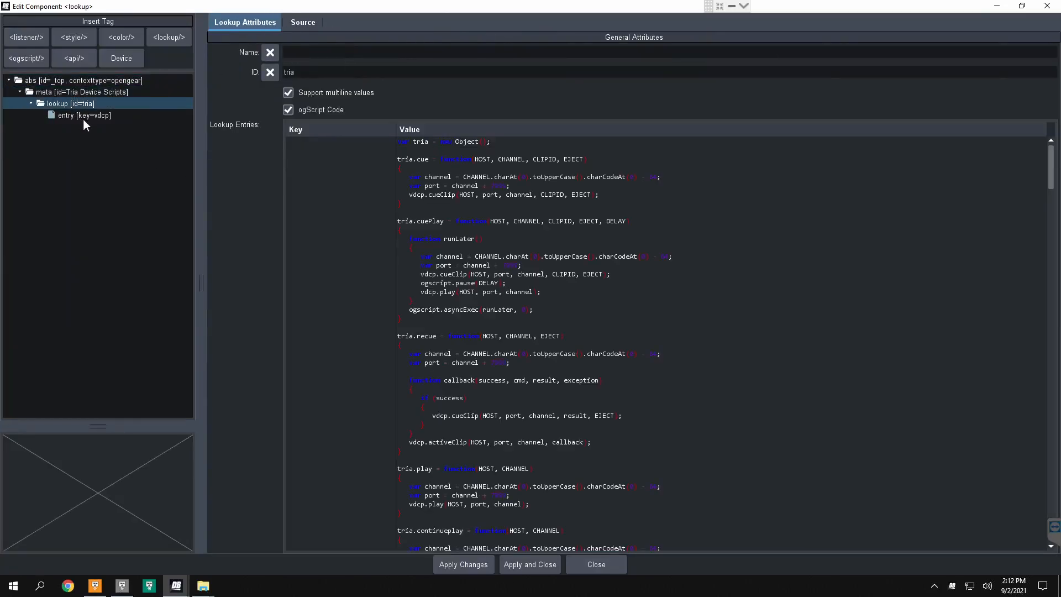
scroll(539, 254, down, 5)
scroll(545, 309, up, 5)
click(529, 564)
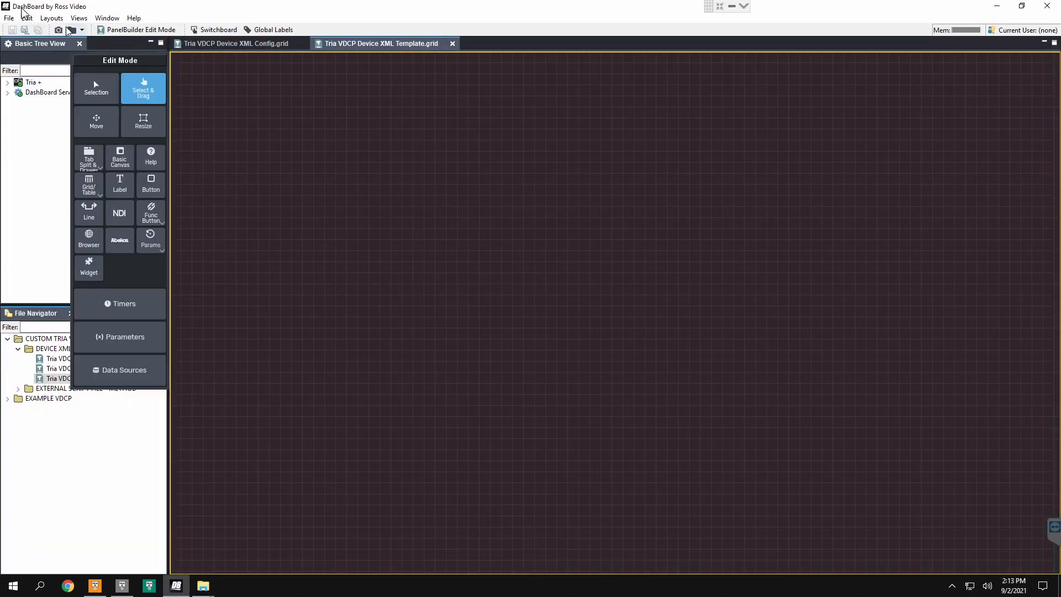
Step: Save a copy of the template panel as Device XML in the EXAMPLE VDCP folder under Documents
click(10, 18)
click(22, 72)
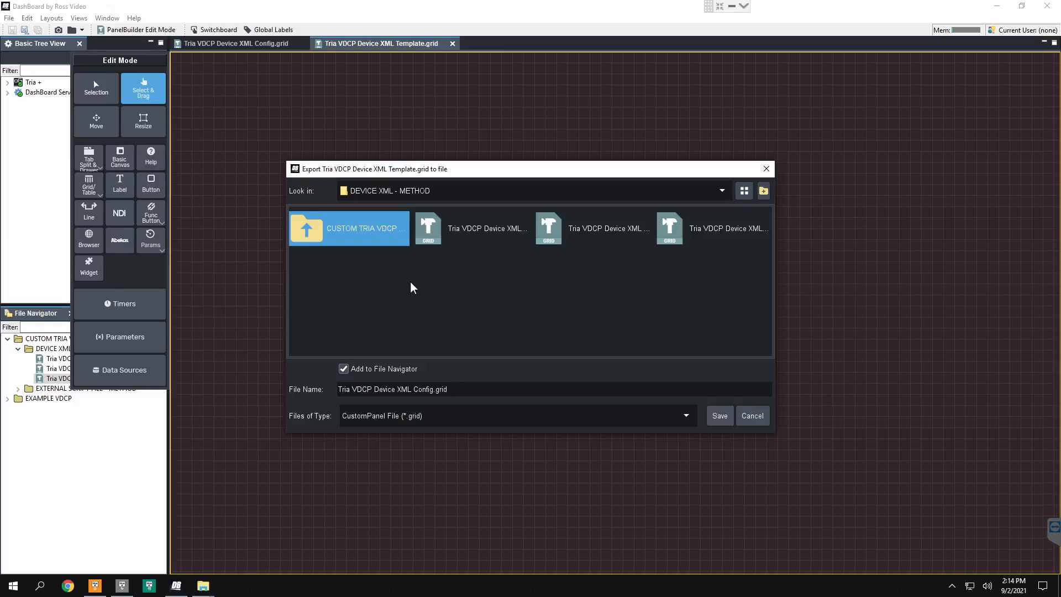
double_click(361, 240)
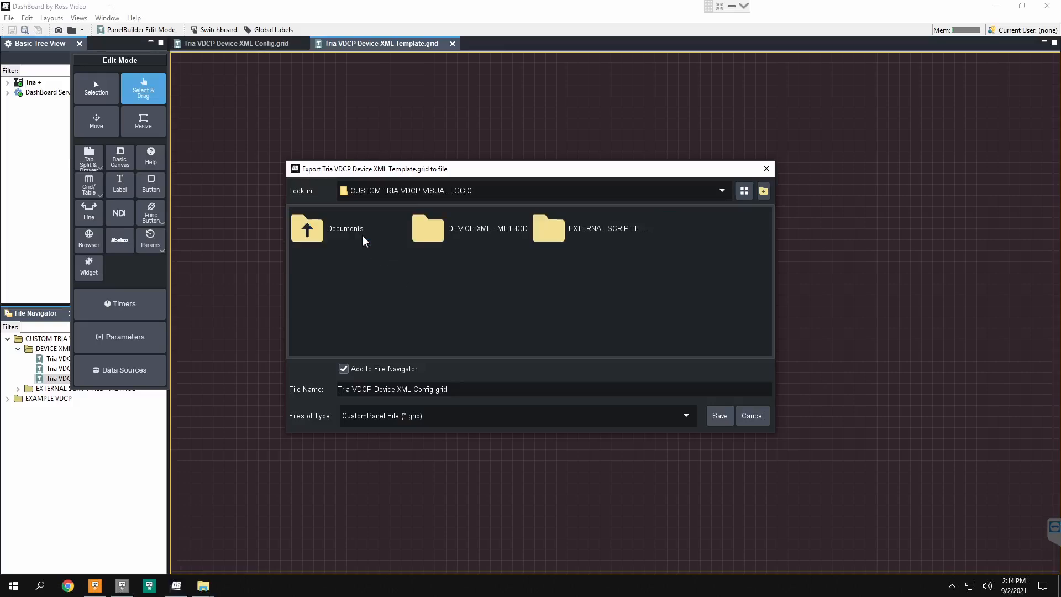
double_click(333, 241)
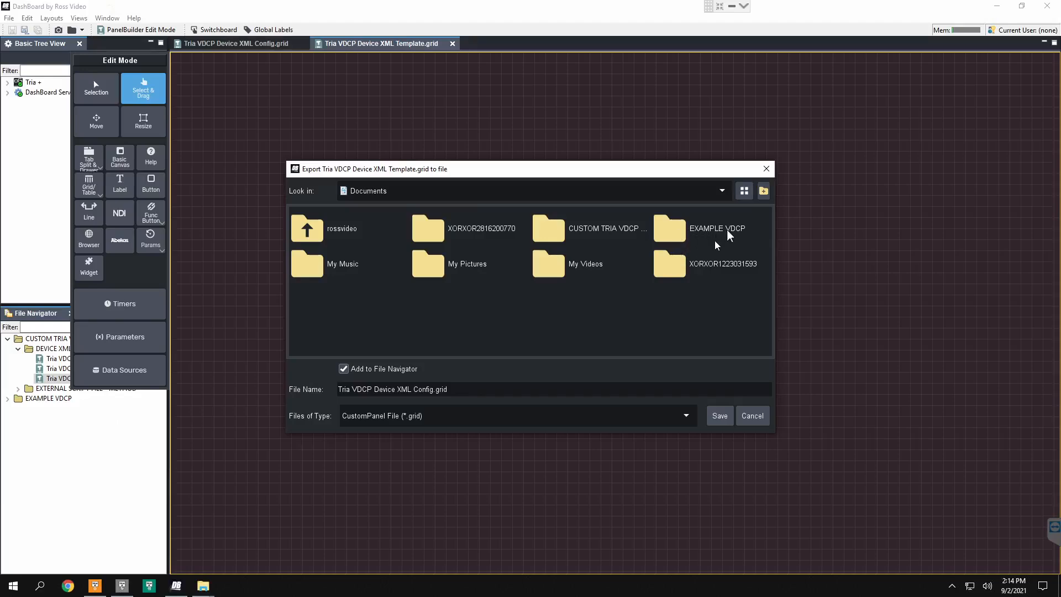
double_click(690, 228)
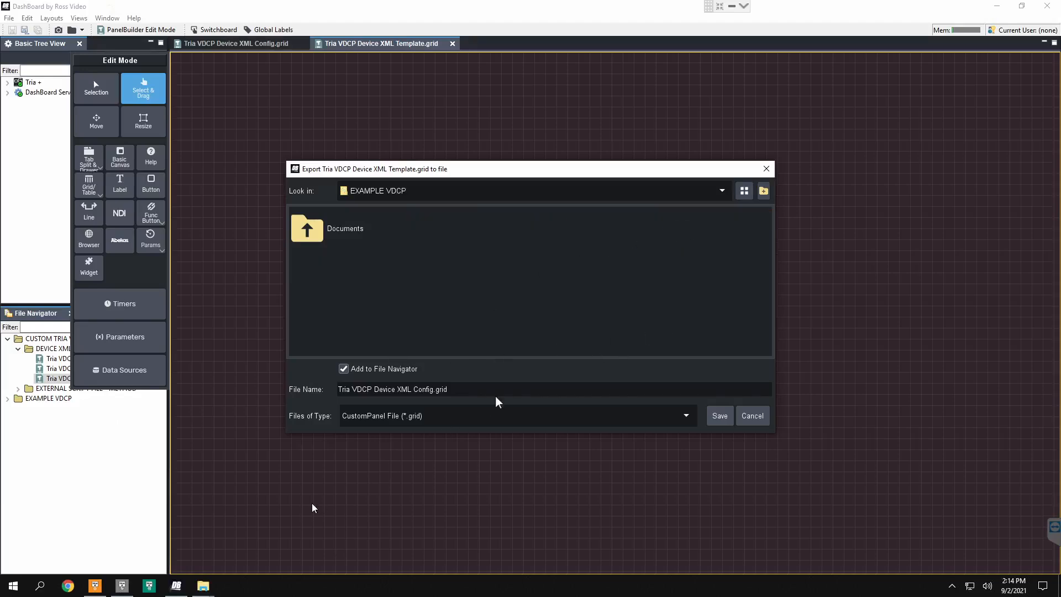
triple_click(427, 388)
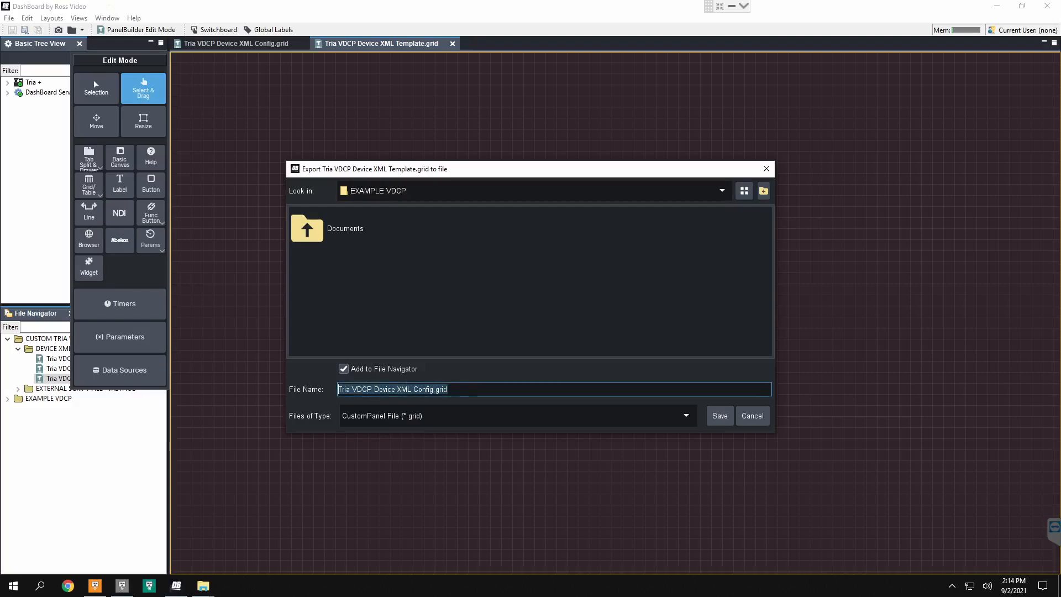
text(DE)
key(BackSpace)
text(evice XML)
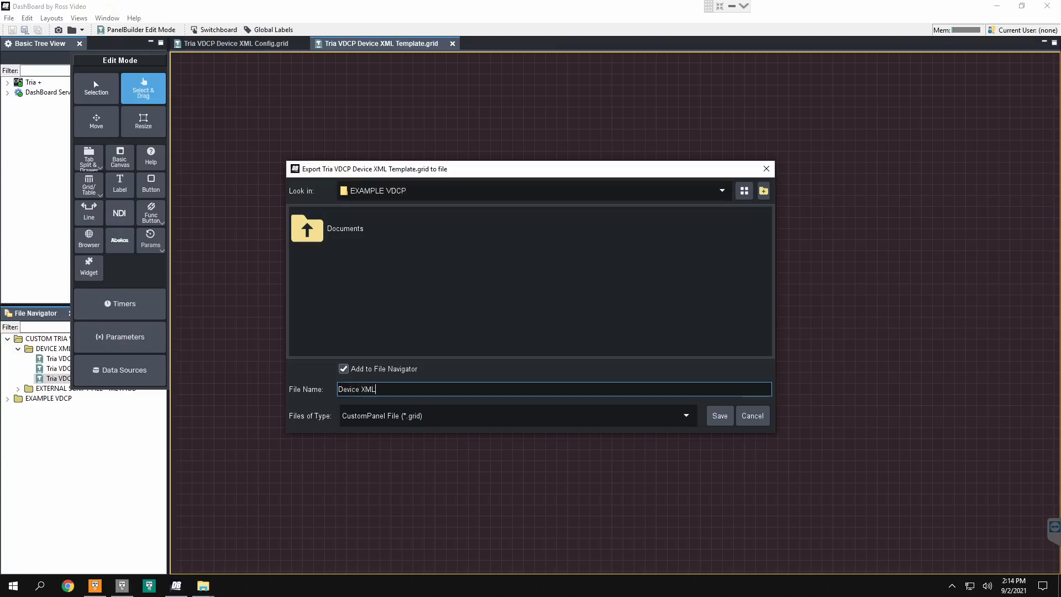
click(718, 421)
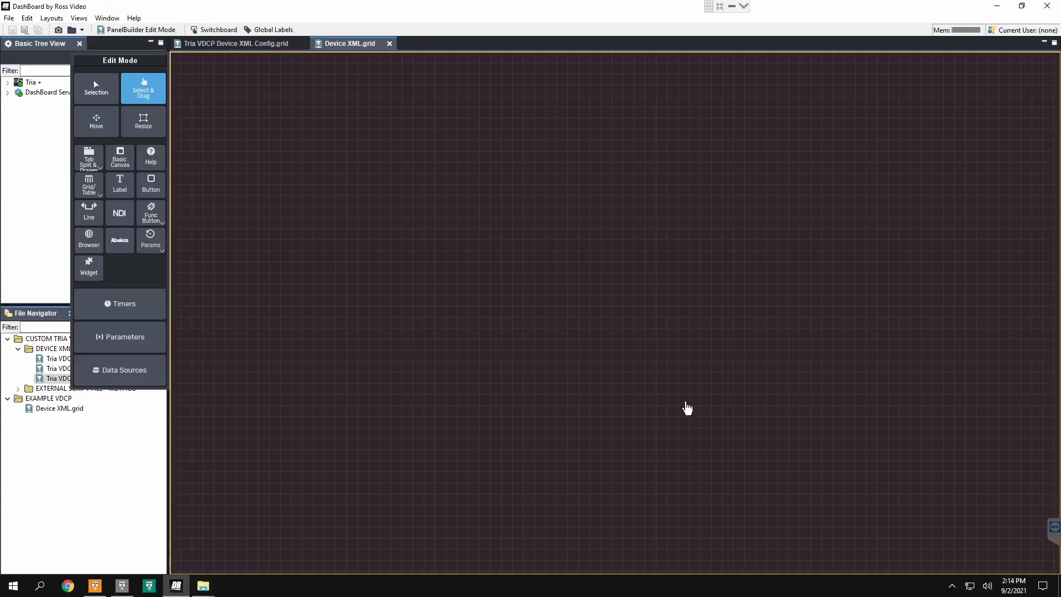
Step: Draw a wide rectangular button in the upper-left area of the canvas and name it PLAY CH A
click(154, 189)
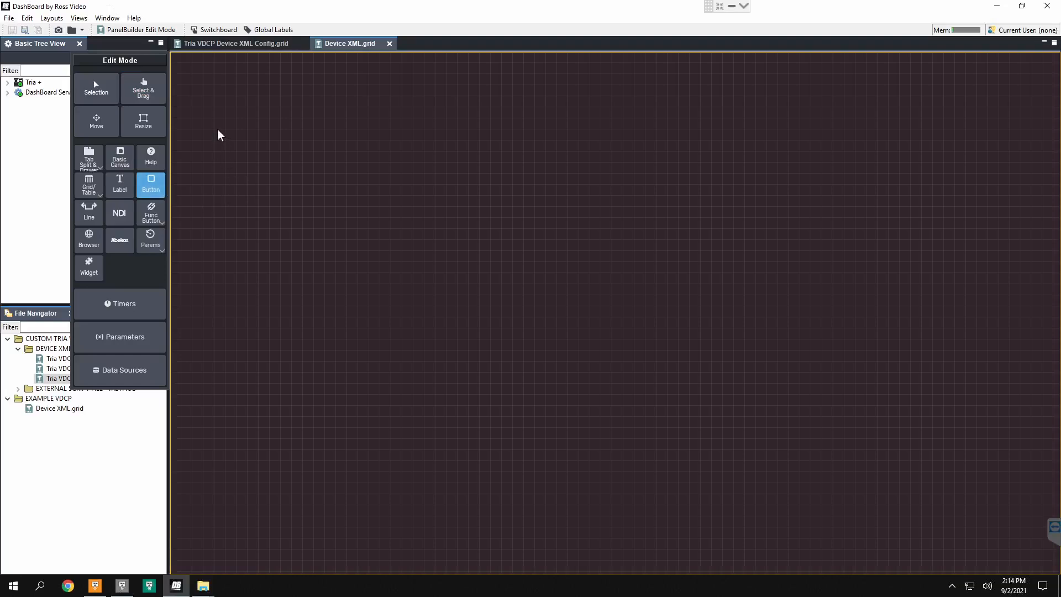
drag(217, 129, 446, 257)
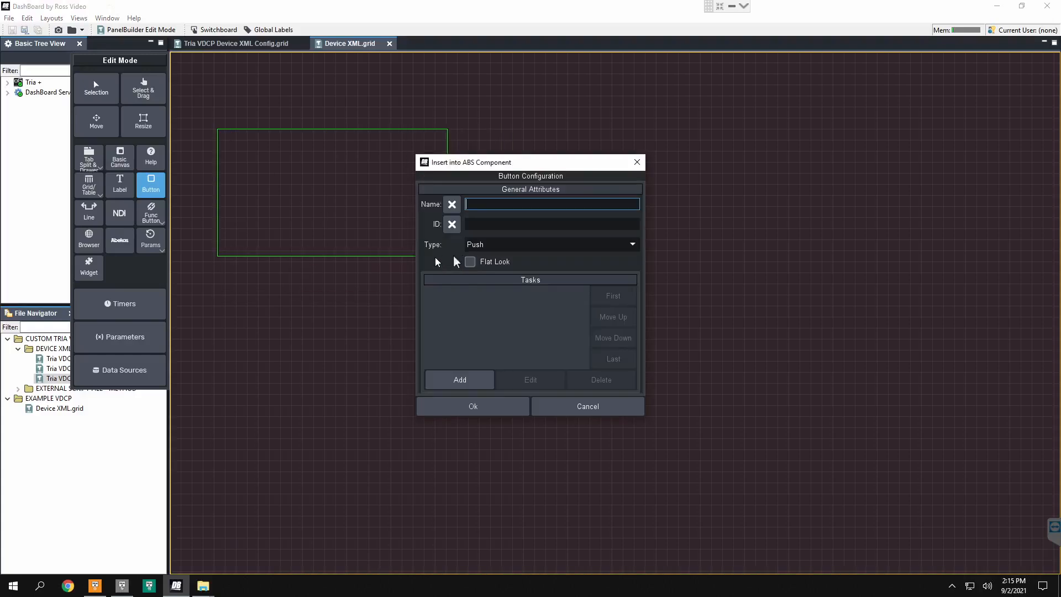
text(PLAY )
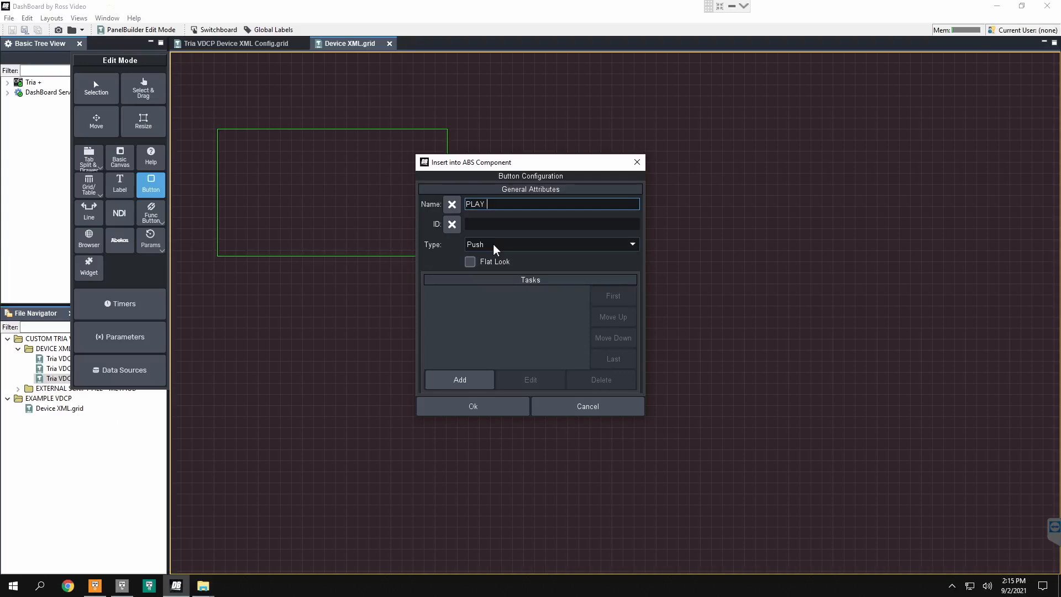
text(CH A)
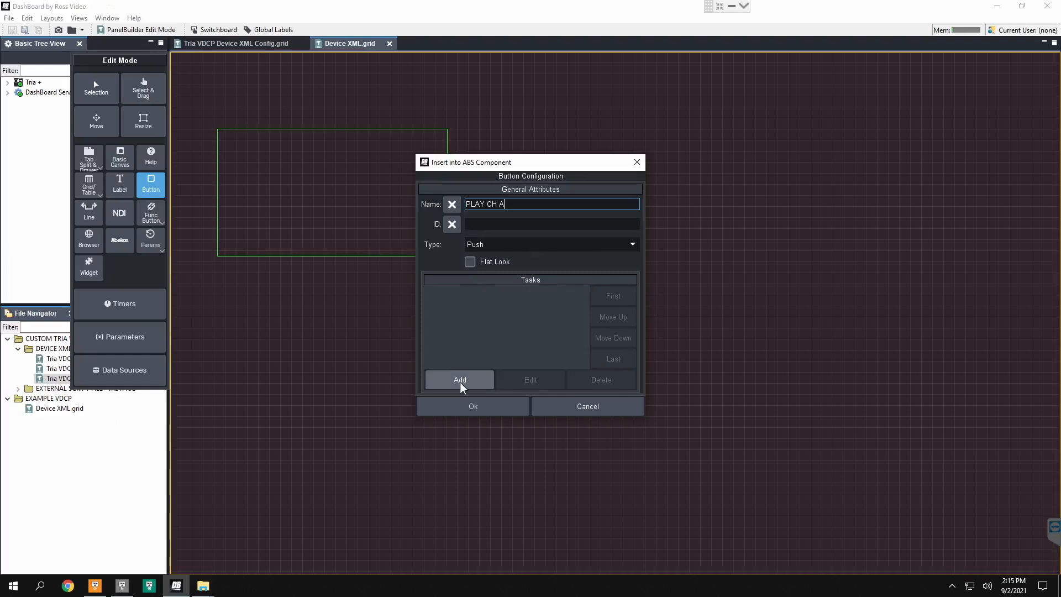
Step: Start an ogScript task for the PLAY CH A button and begin adding a TRIA VDCP device to it
click(461, 390)
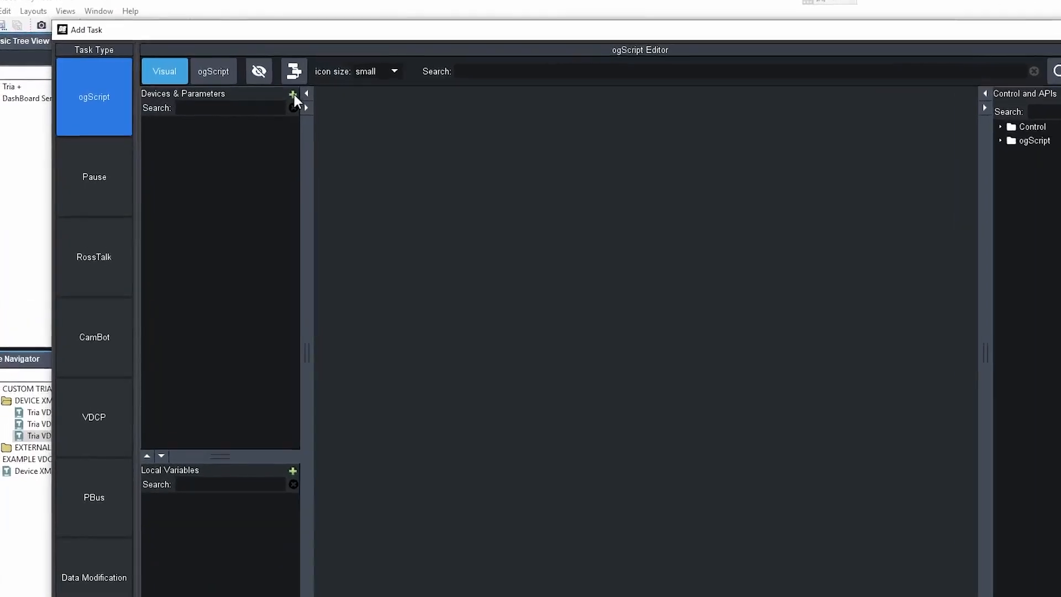
click(271, 88)
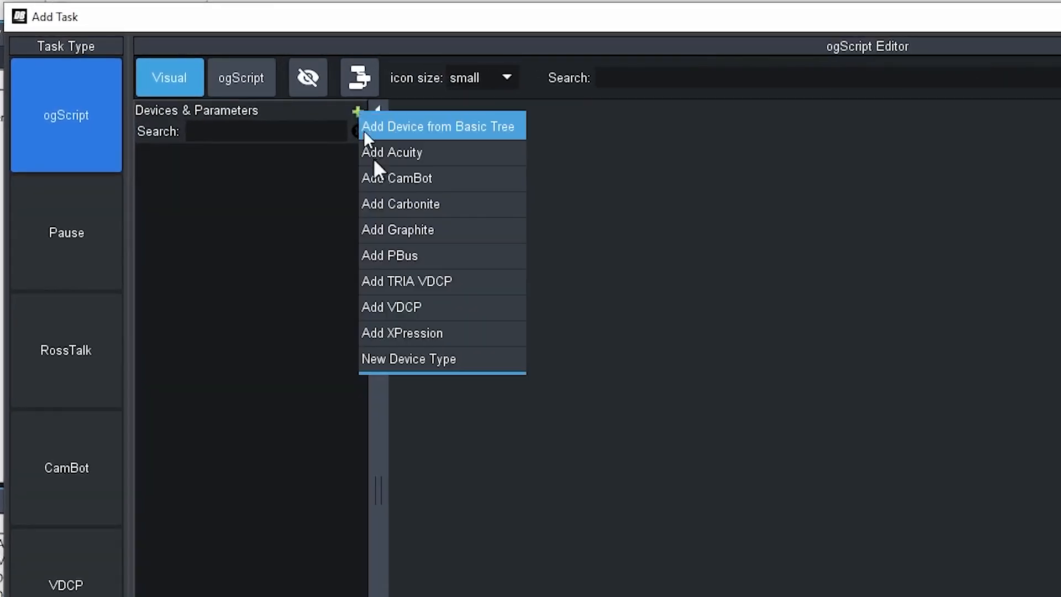
click(403, 287)
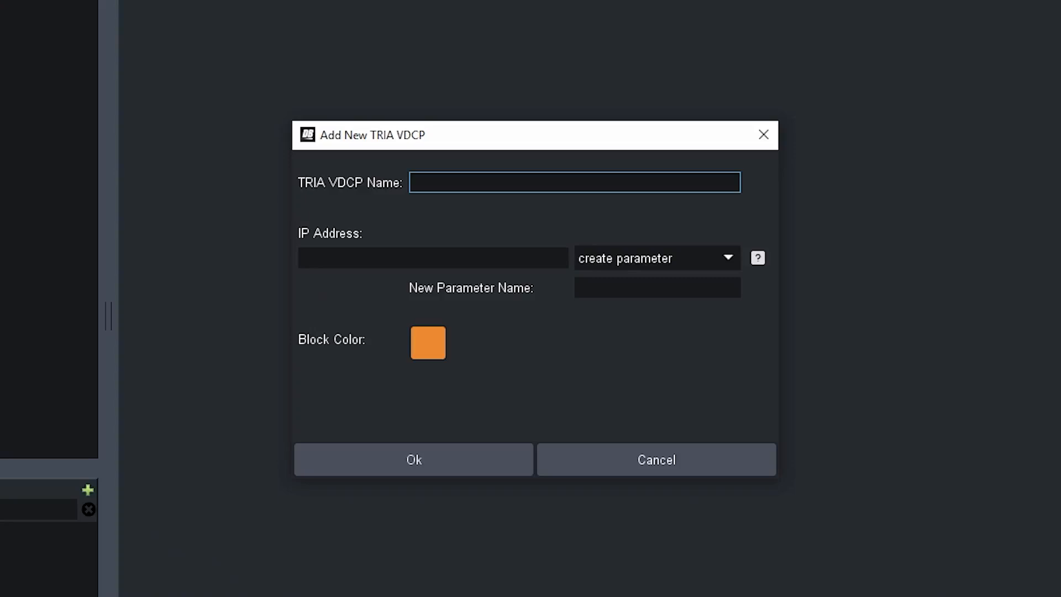
Step: Name the TRIA VDCP device Tria and set its IP address to localhost, keeping the create parameter option
text(Tria)
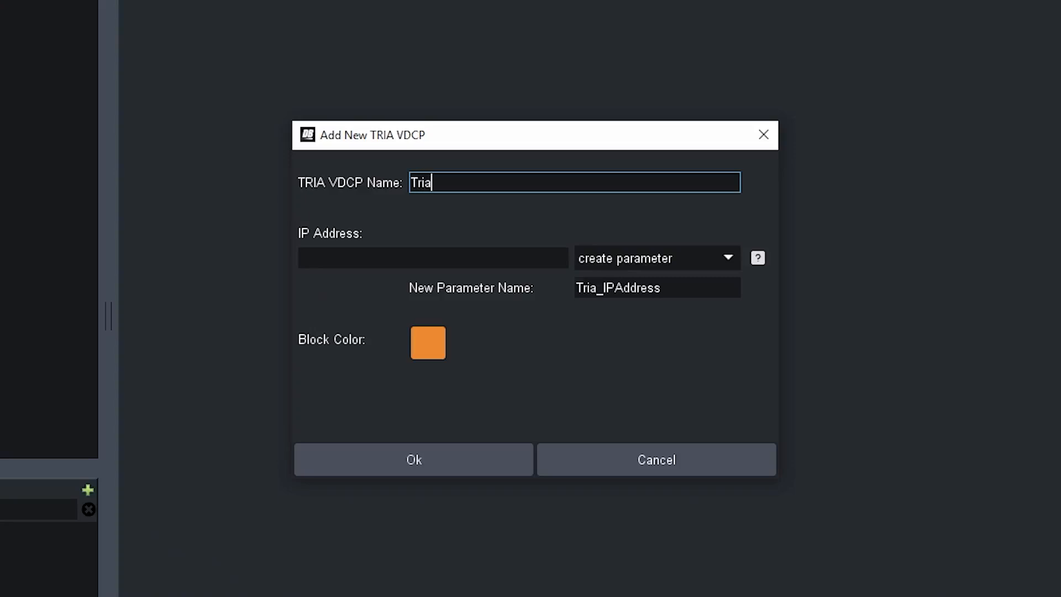
key(Tab)
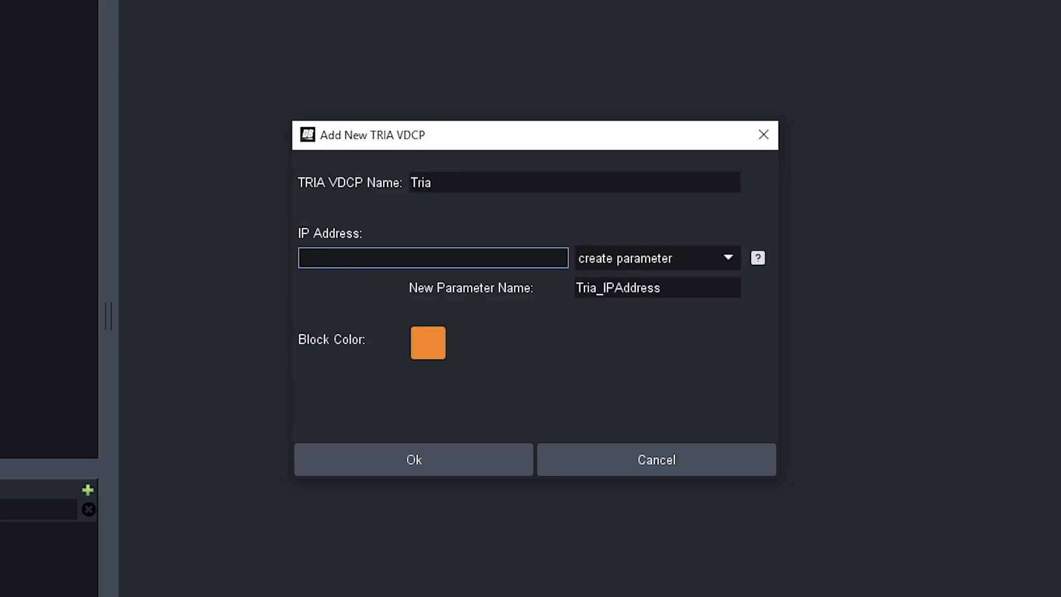
text(localhost)
click(660, 269)
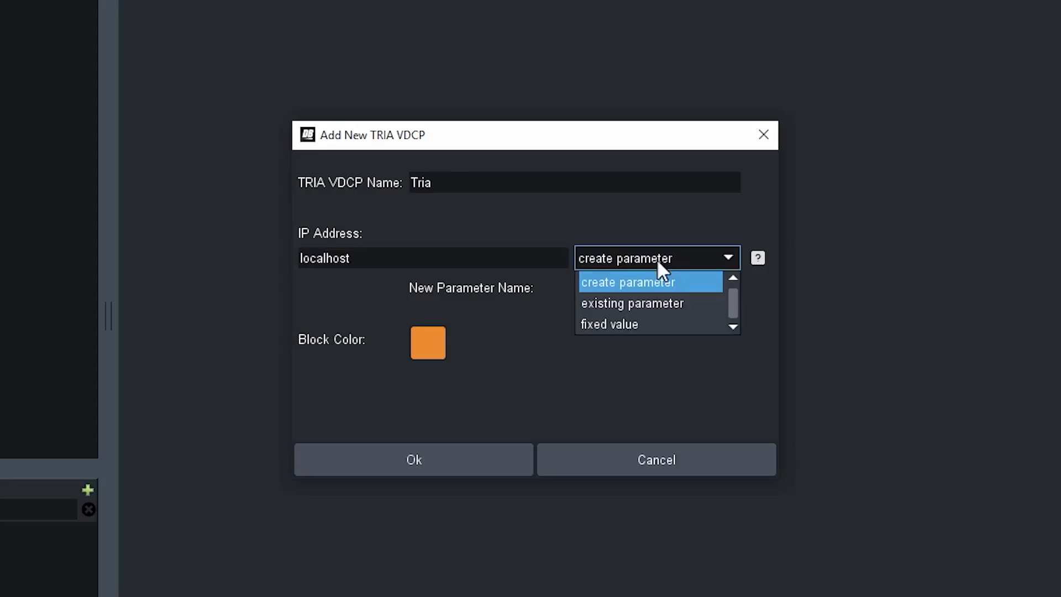
click(658, 264)
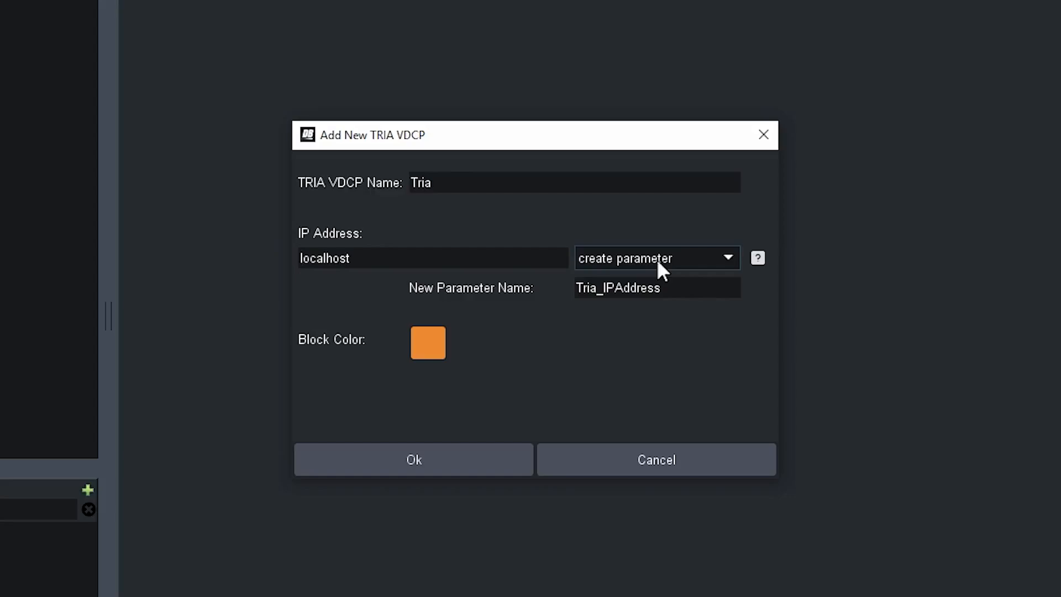
Step: Set the Tria device's block color to a medium blue swatch and add the device
click(427, 343)
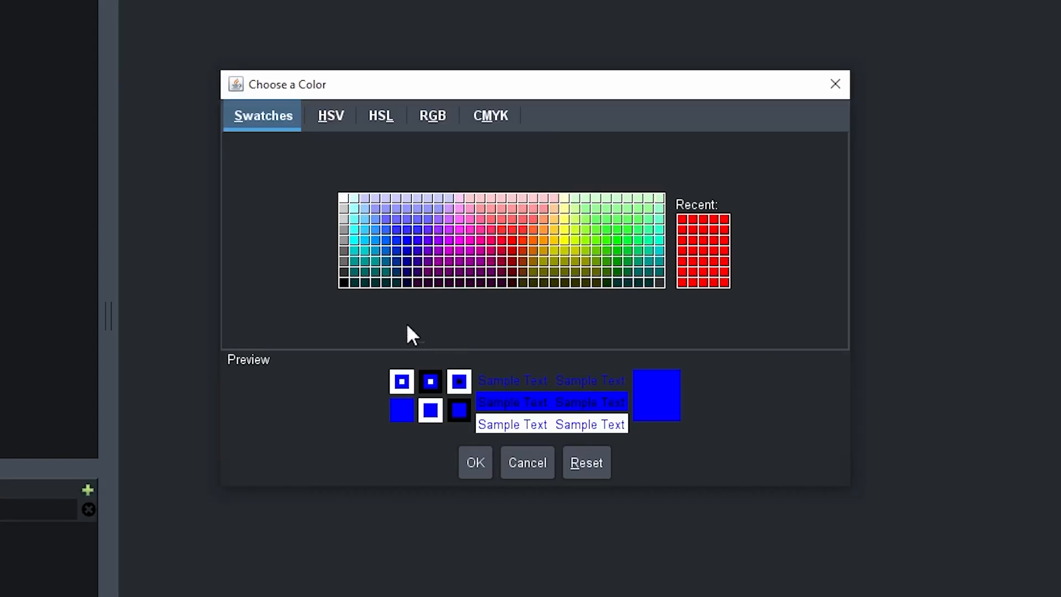
click(376, 260)
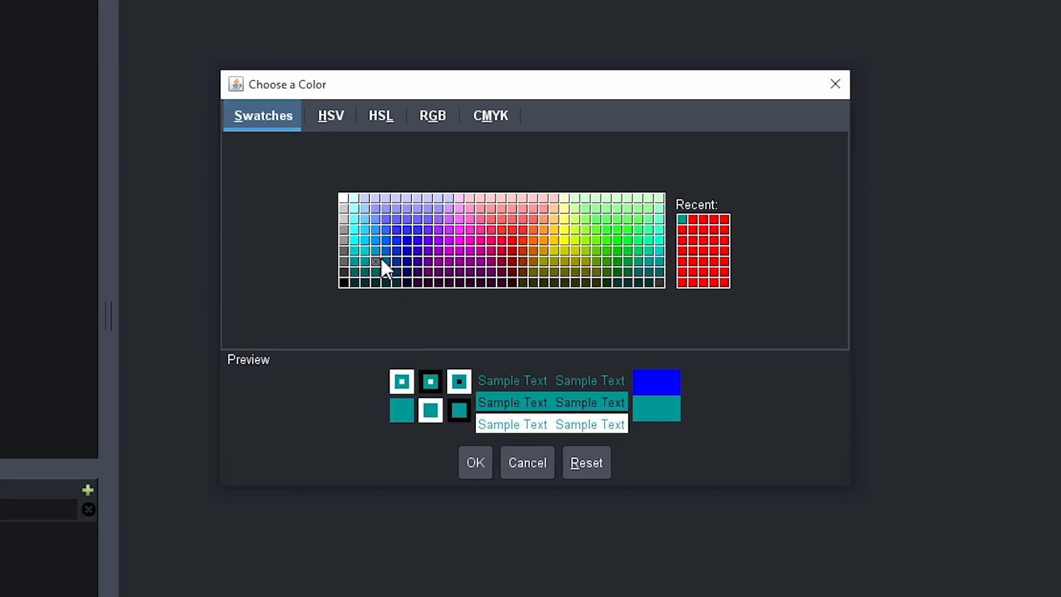
click(376, 253)
click(476, 467)
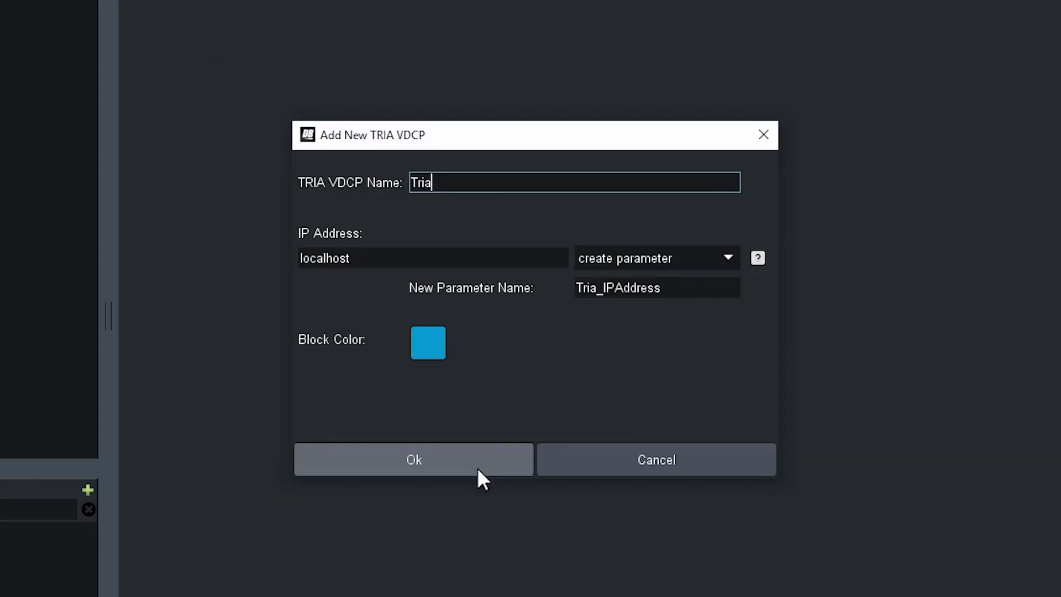
click(404, 467)
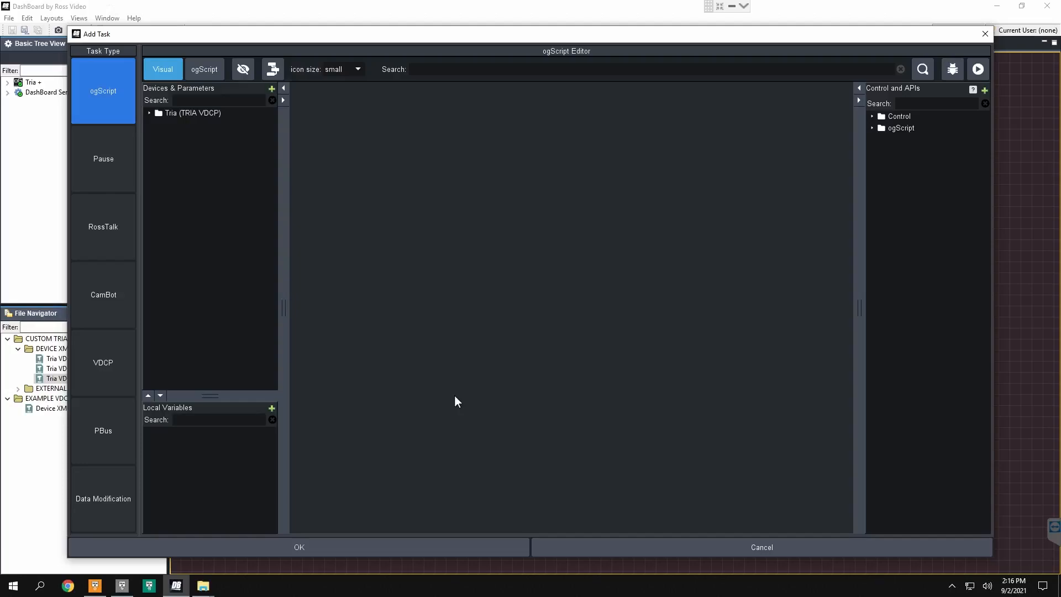
click(272, 89)
click(298, 202)
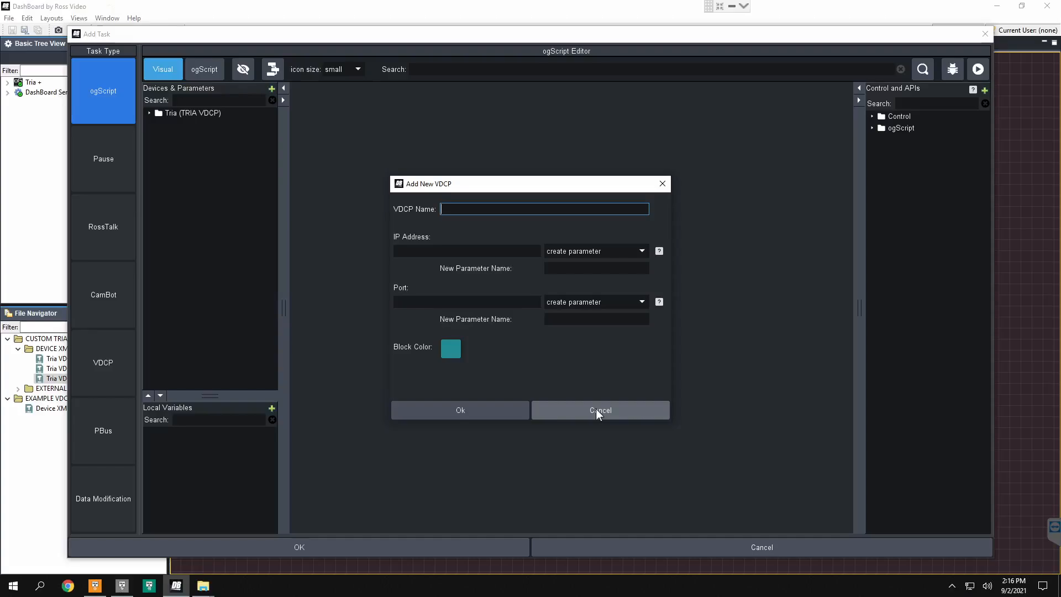
click(596, 409)
Step: Expand the Tria device down to its API commands and widen the device list to fit their full names
click(149, 113)
double_click(180, 125)
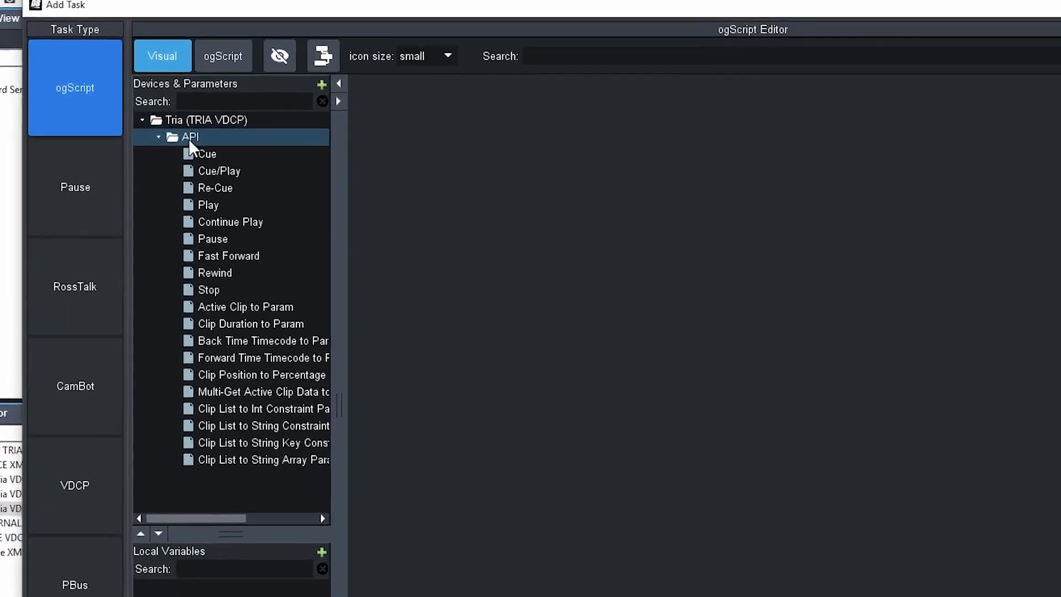
drag(355, 184, 503, 219)
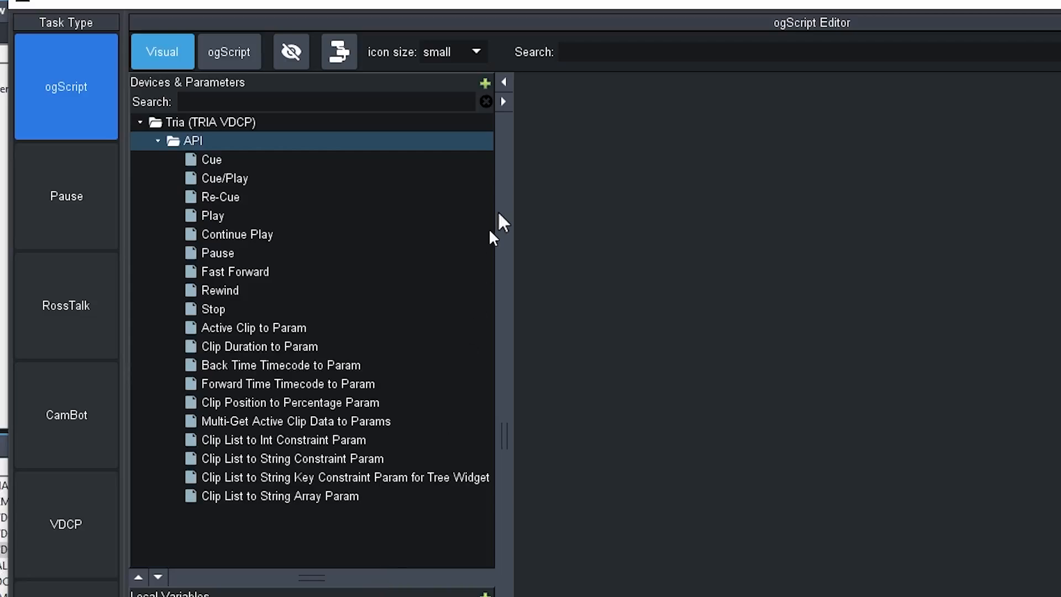
Step: Examine the Tria transport commands in the API list, from Cue and Cue/Play through to Stop
click(202, 159)
click(204, 178)
click(226, 200)
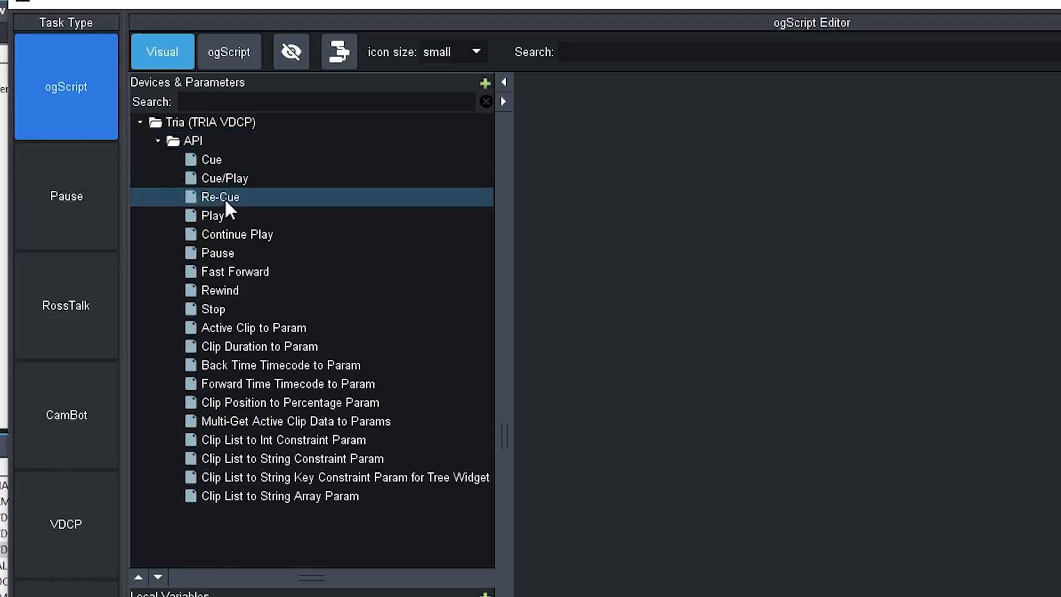
click(217, 216)
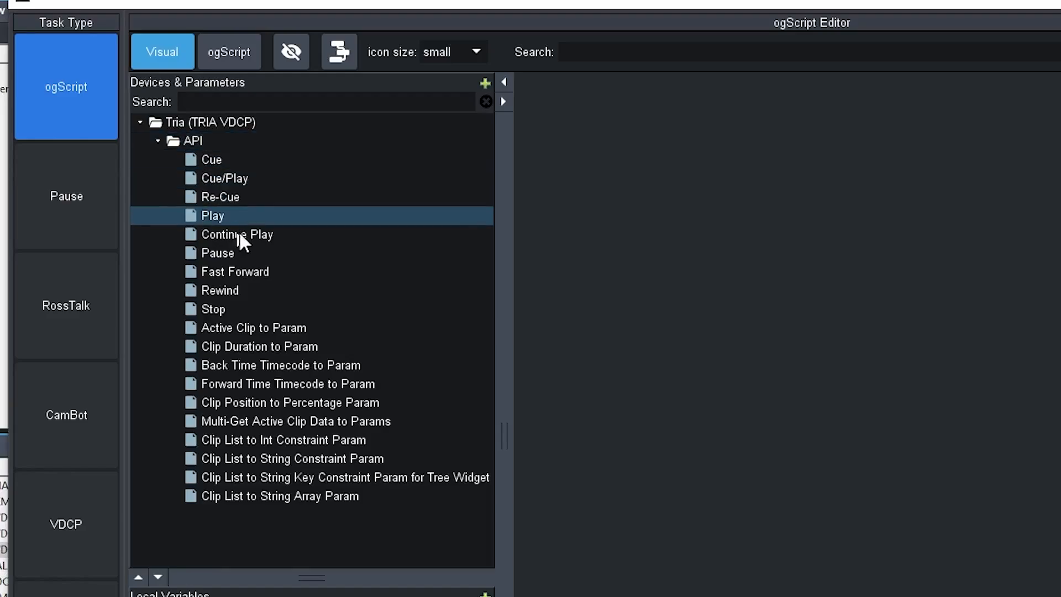
click(239, 231)
click(214, 253)
click(233, 270)
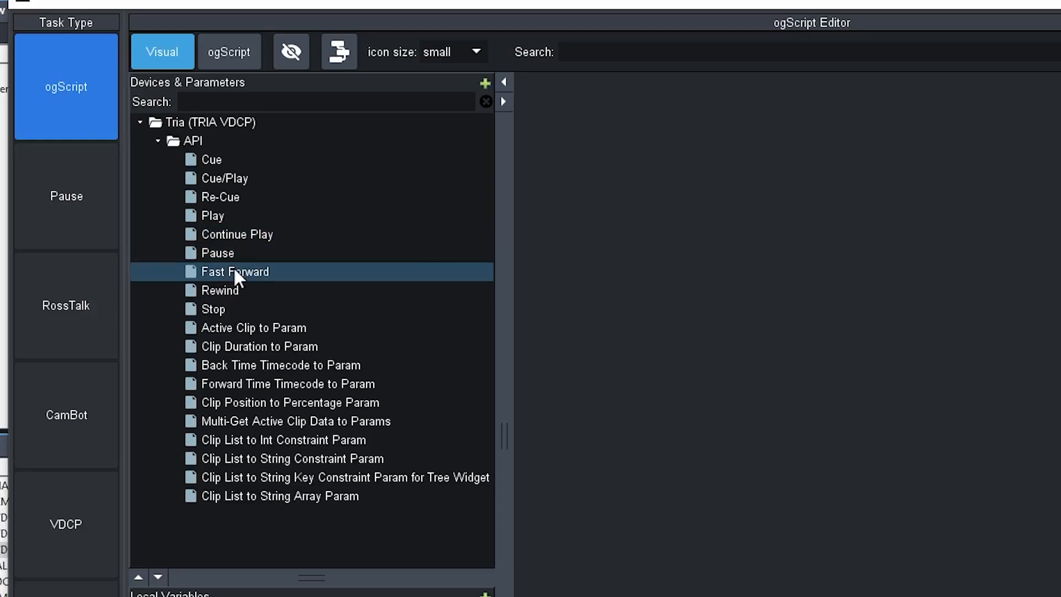
click(225, 289)
click(224, 312)
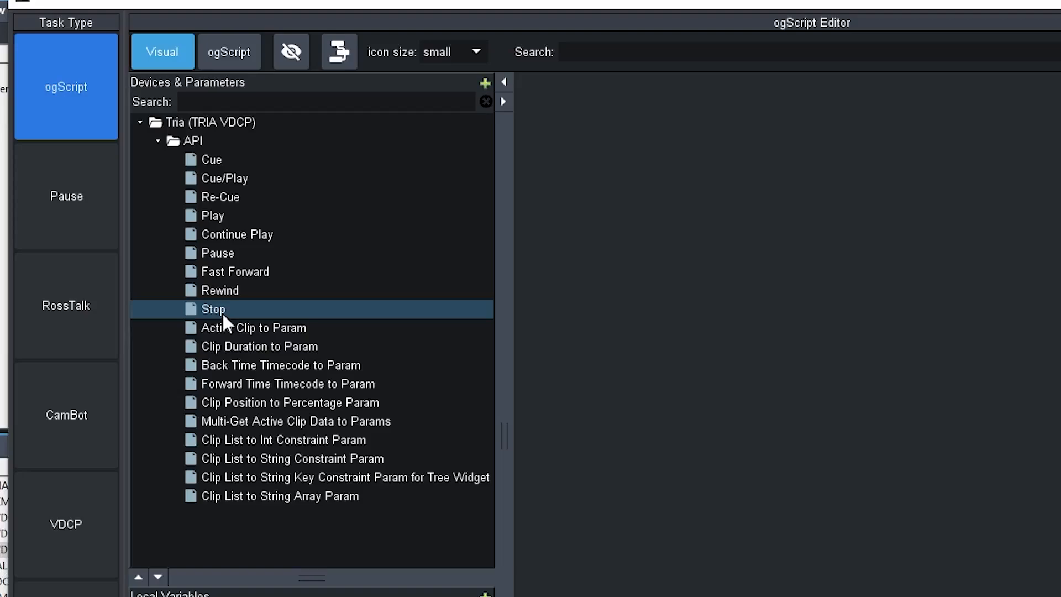
Step: Examine the Tria clip data and clip list commands, from Active Clip to Param through Clip List to String Array Param
click(247, 335)
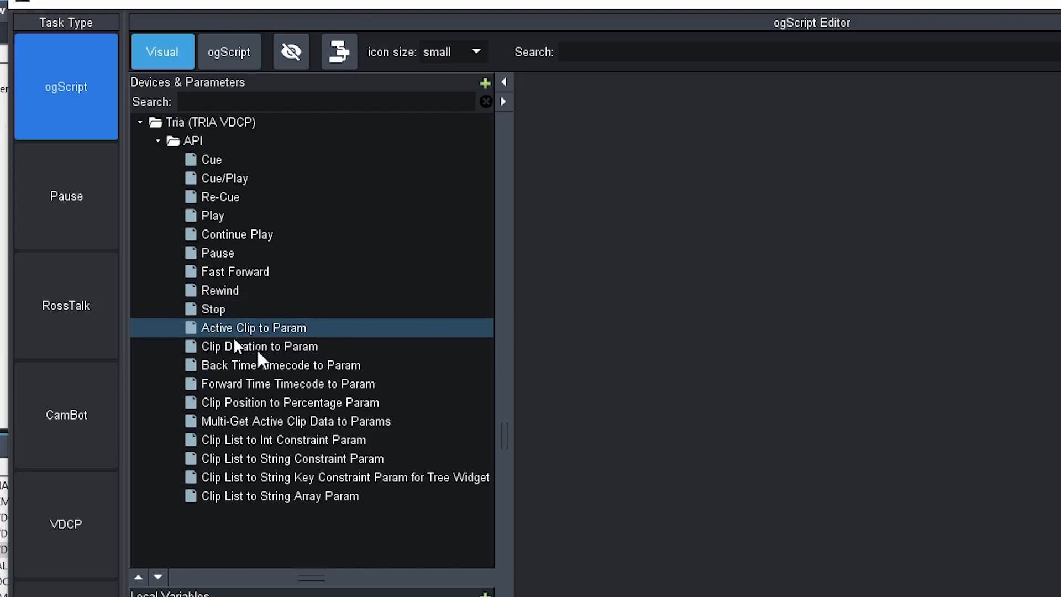
click(287, 347)
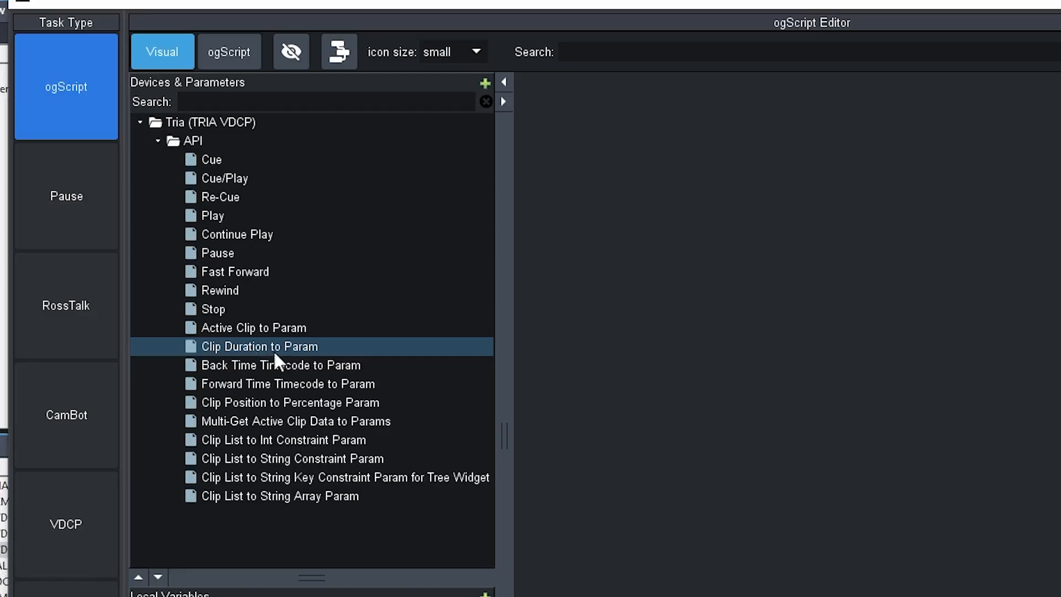
click(230, 363)
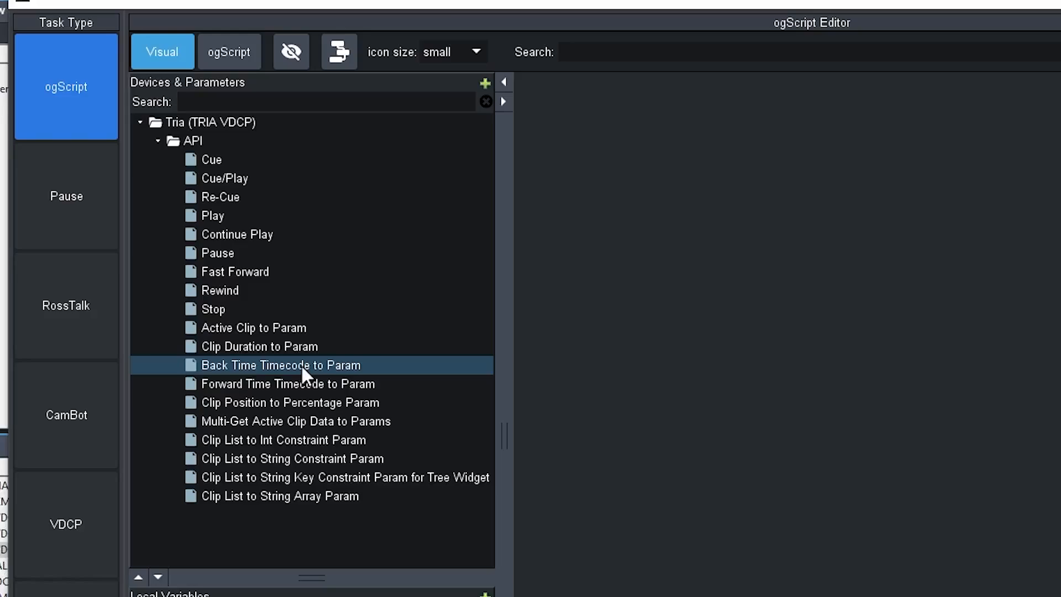
click(281, 385)
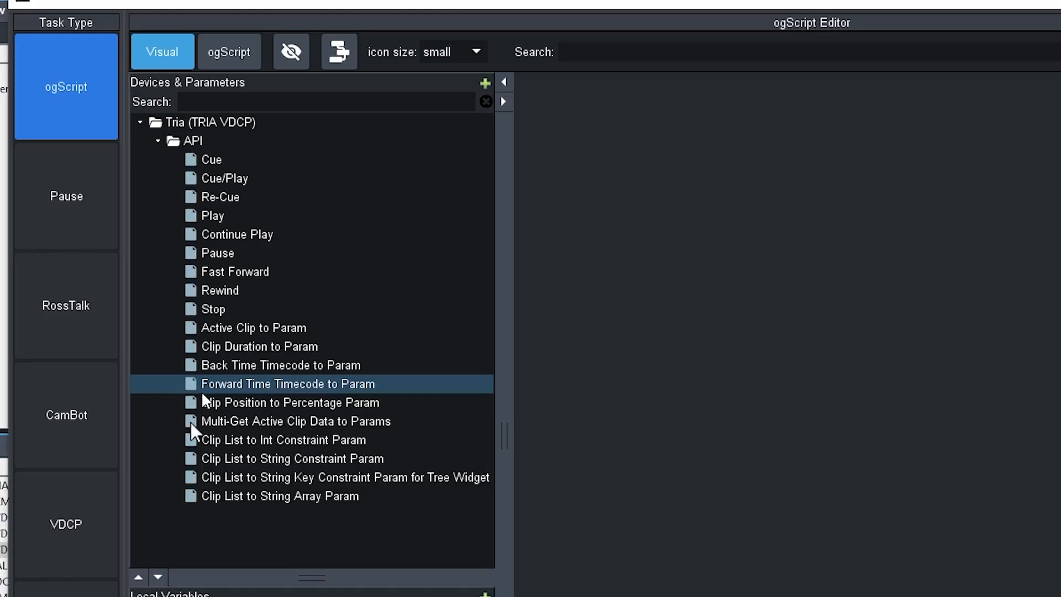
click(226, 407)
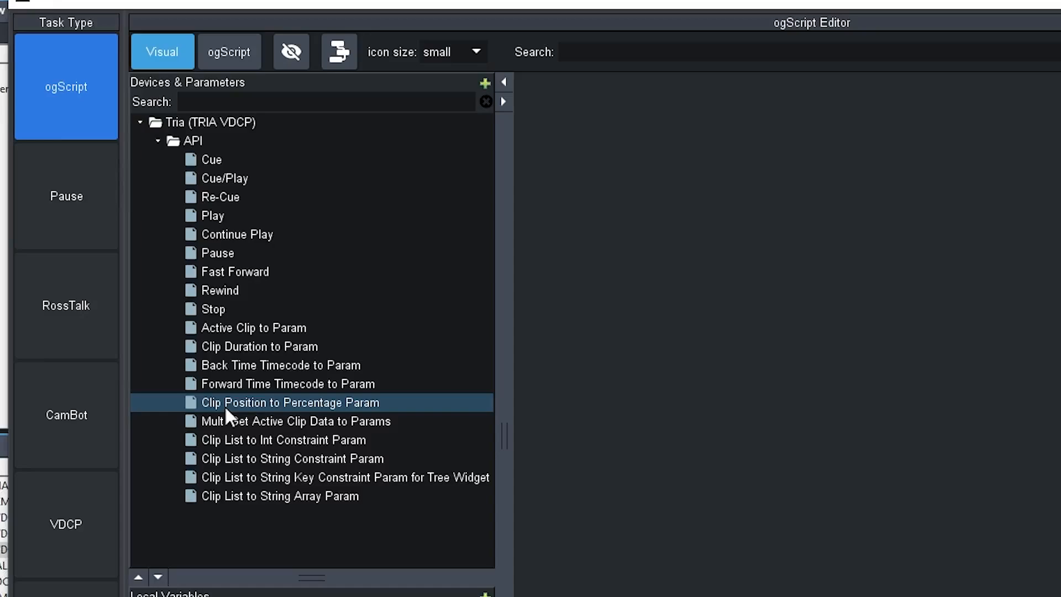
click(257, 420)
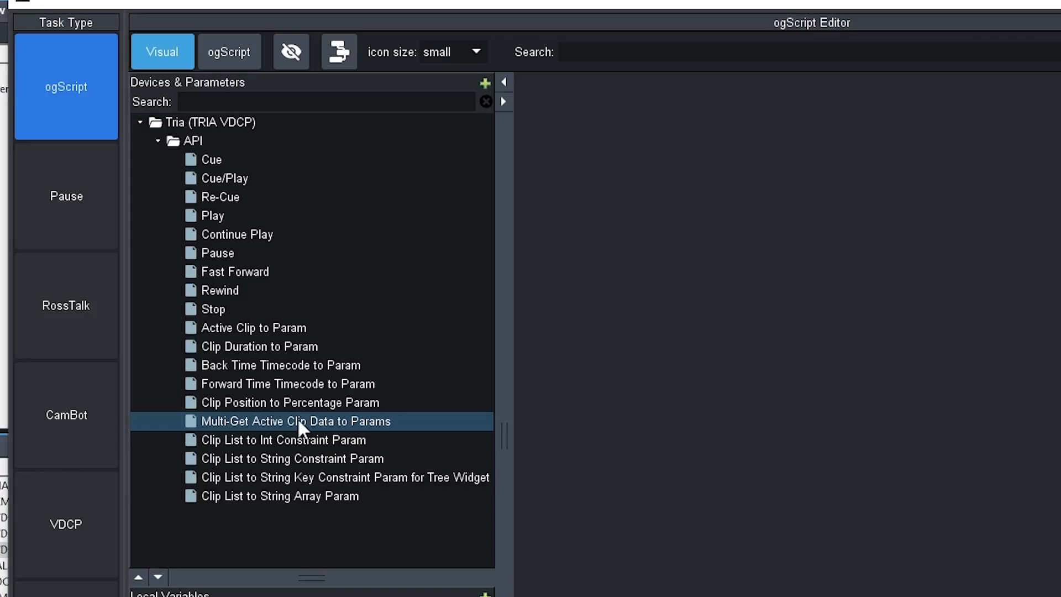
click(230, 406)
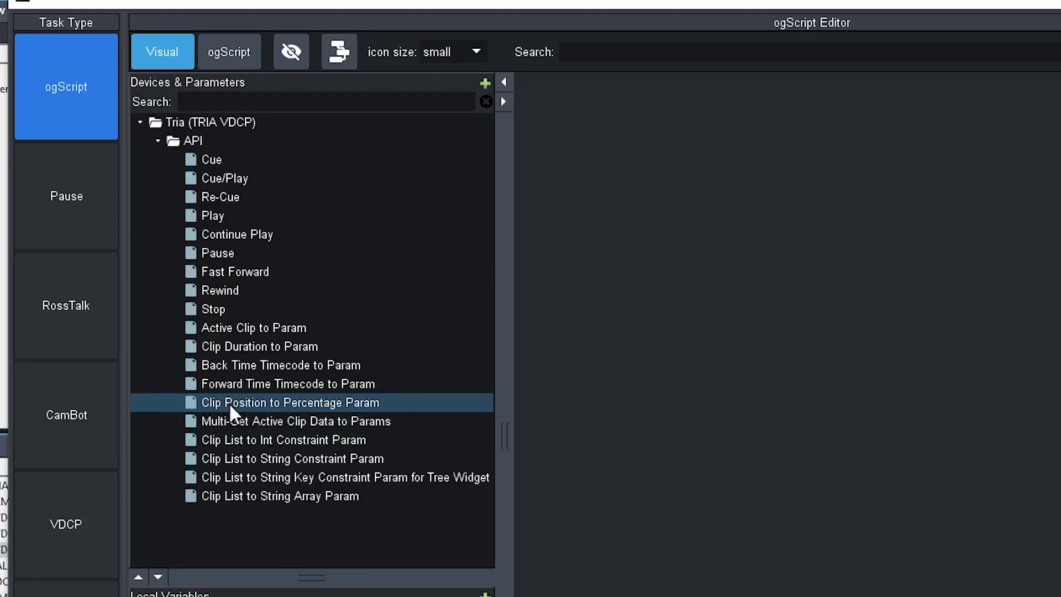
click(224, 386)
click(224, 367)
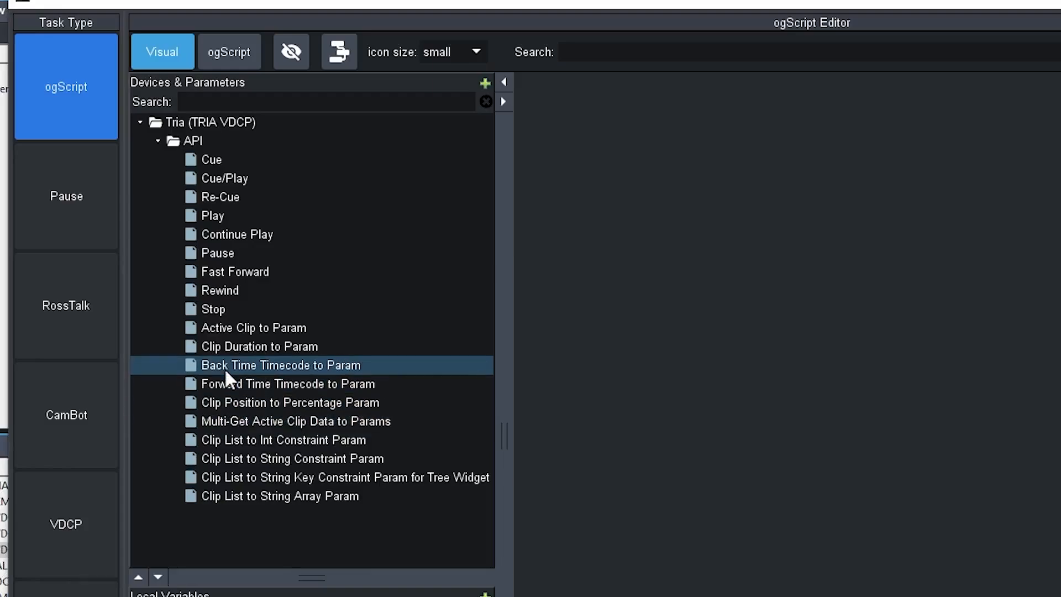
click(231, 327)
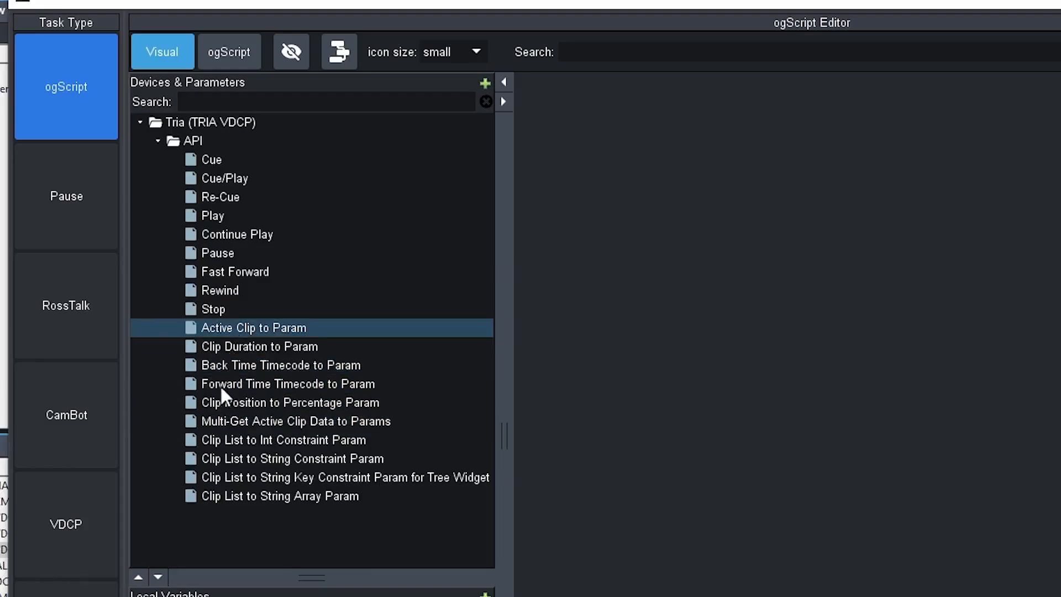
click(223, 442)
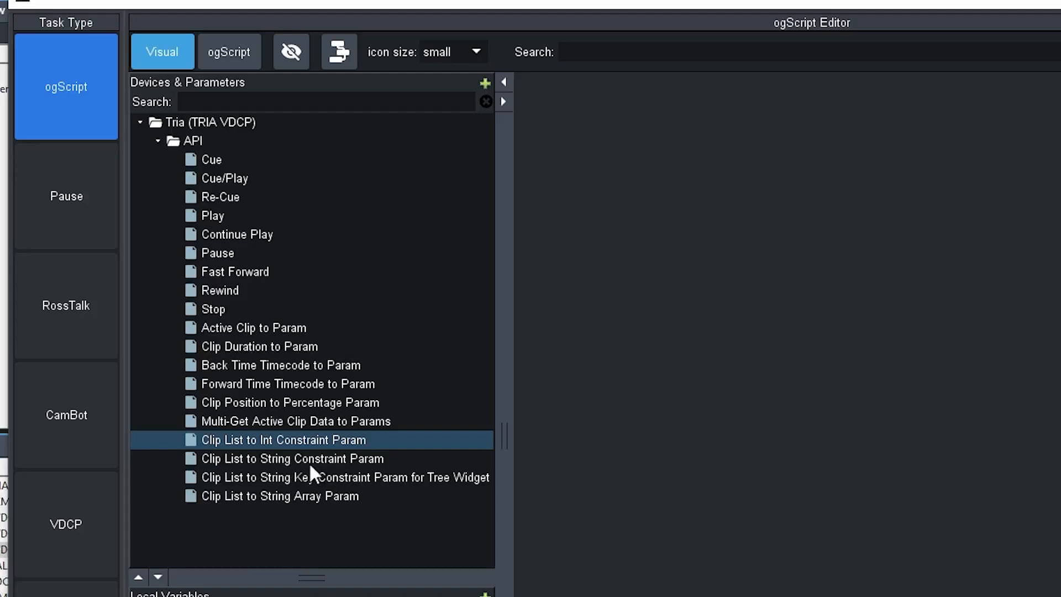
click(274, 480)
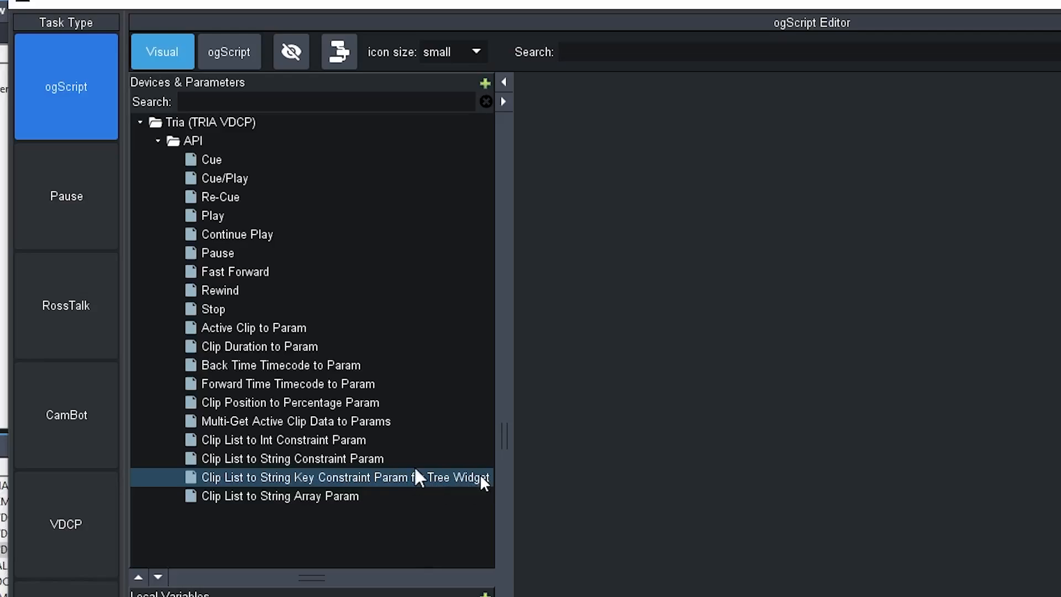
click(215, 498)
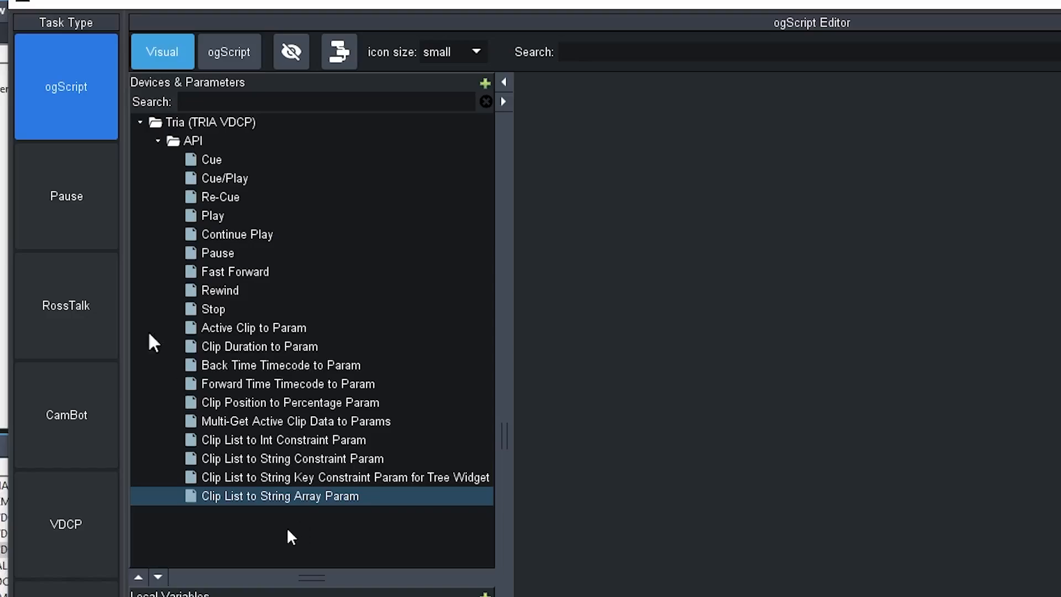
Step: Add a Tria Play block to the visual logic canvas with channel A, and auto-arrange the layout
click(207, 216)
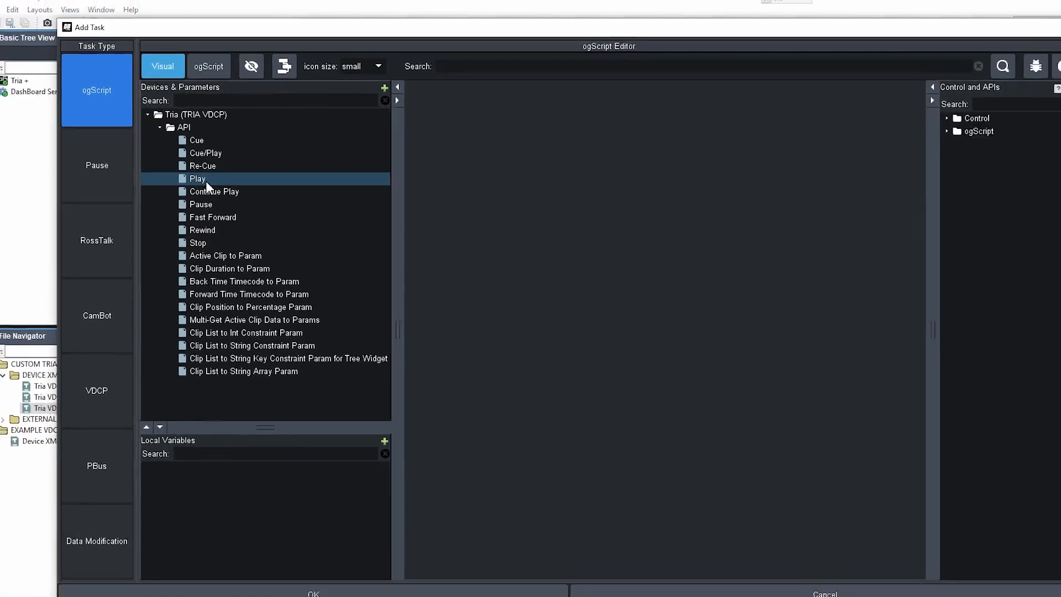
double_click(210, 215)
drag(459, 148, 523, 125)
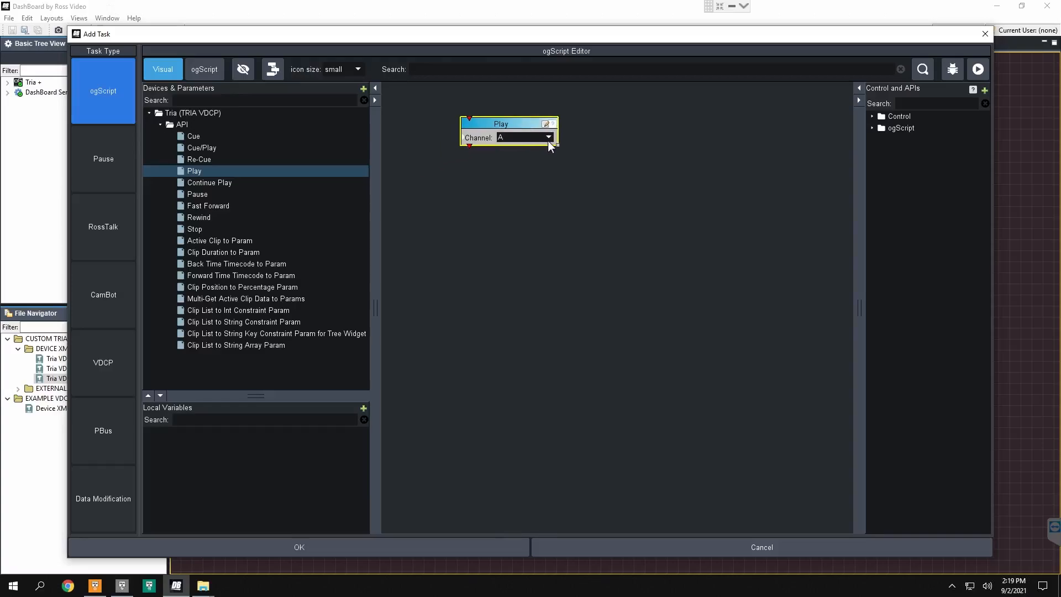
click(548, 138)
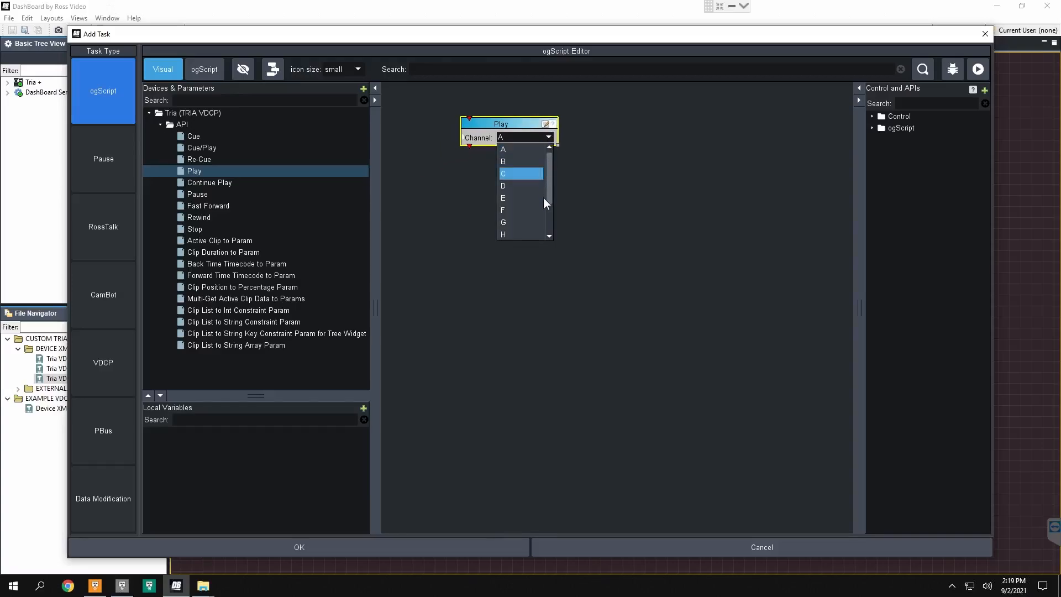
click(516, 151)
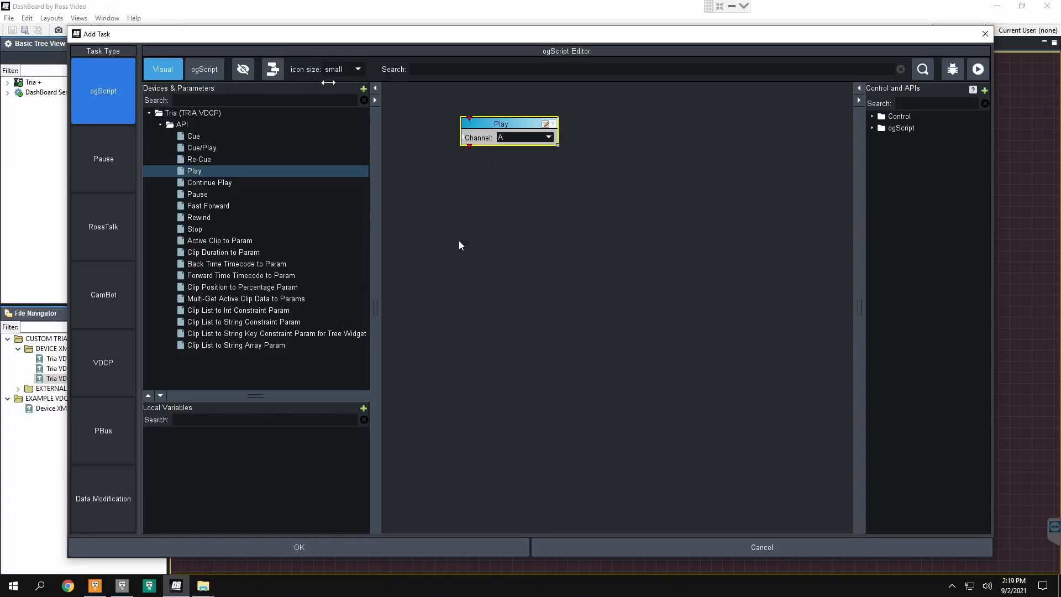
click(273, 69)
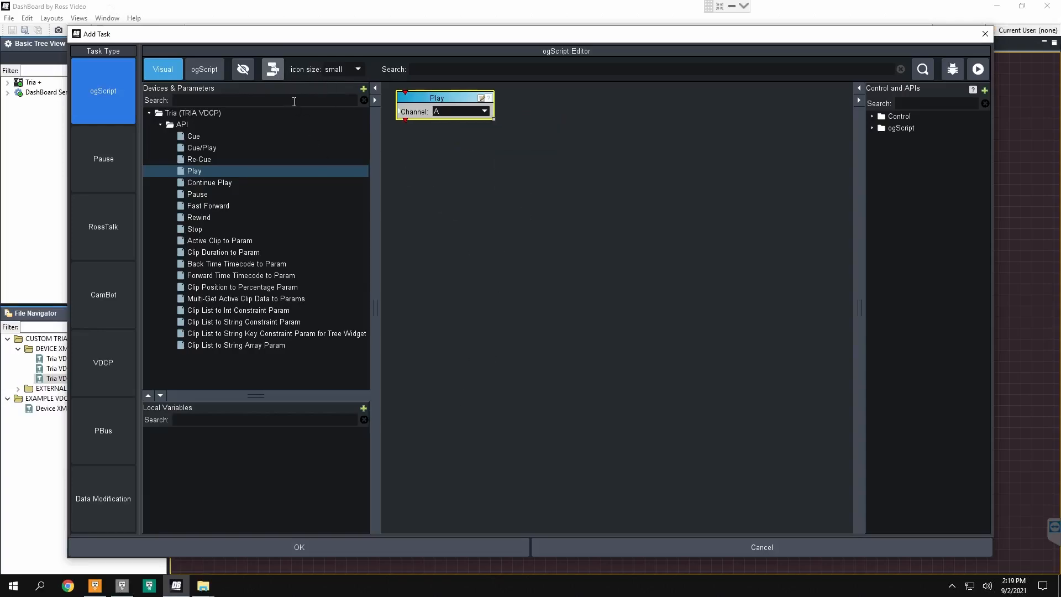
Step: Accept the Play task and the PLAY CH A button, leave edit mode and save the panel
click(406, 542)
click(472, 406)
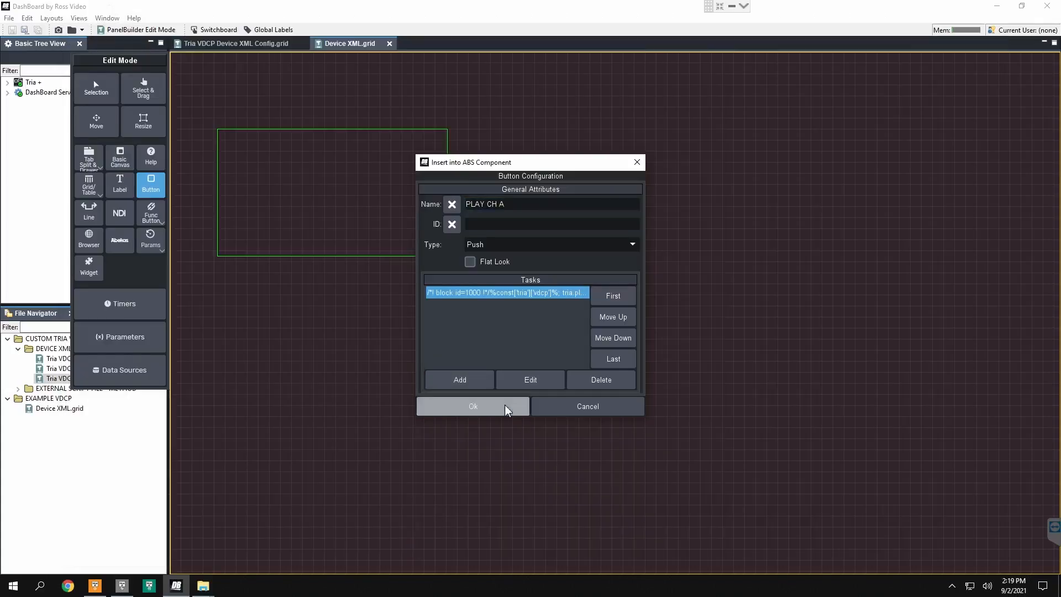
key(ctrl+e)
key(ctrl+s)
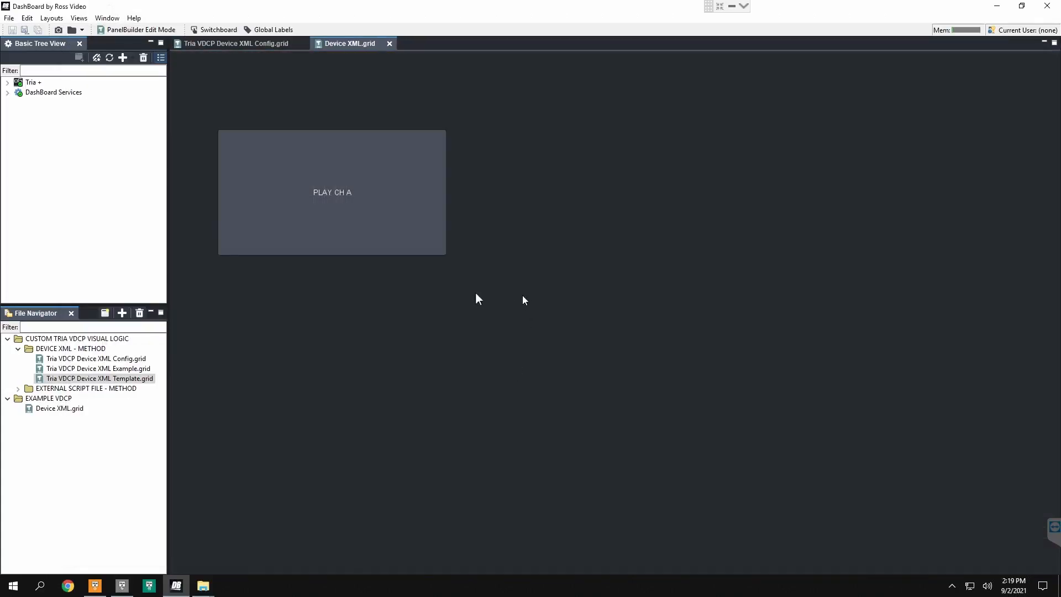
Step: Uncover the Tria Explorer channels behind DashBoard and test the PLAY CH A button
drag(495, 12, 565, 293)
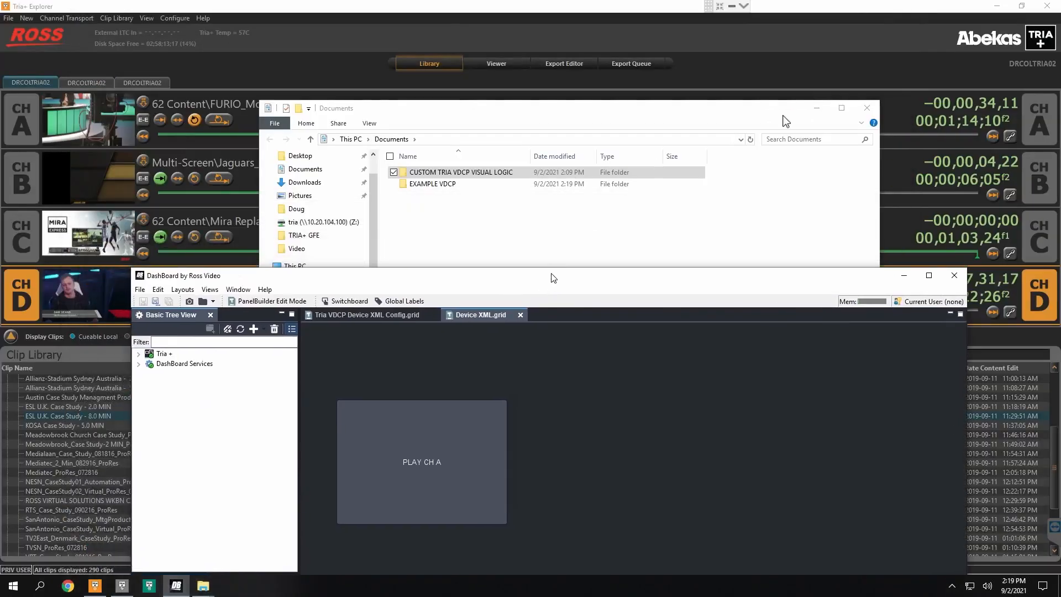
click(816, 107)
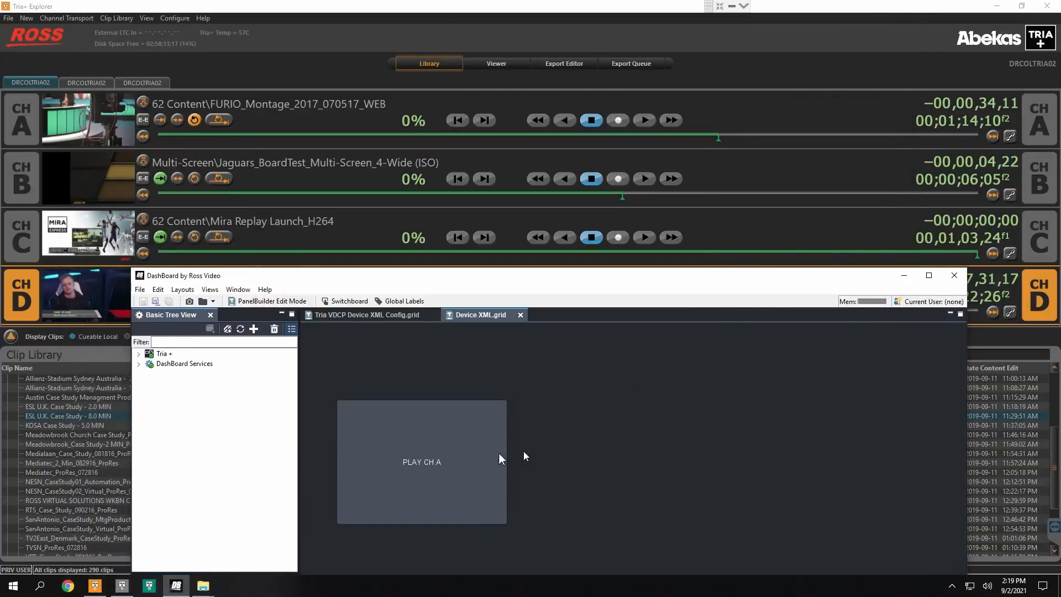
click(431, 473)
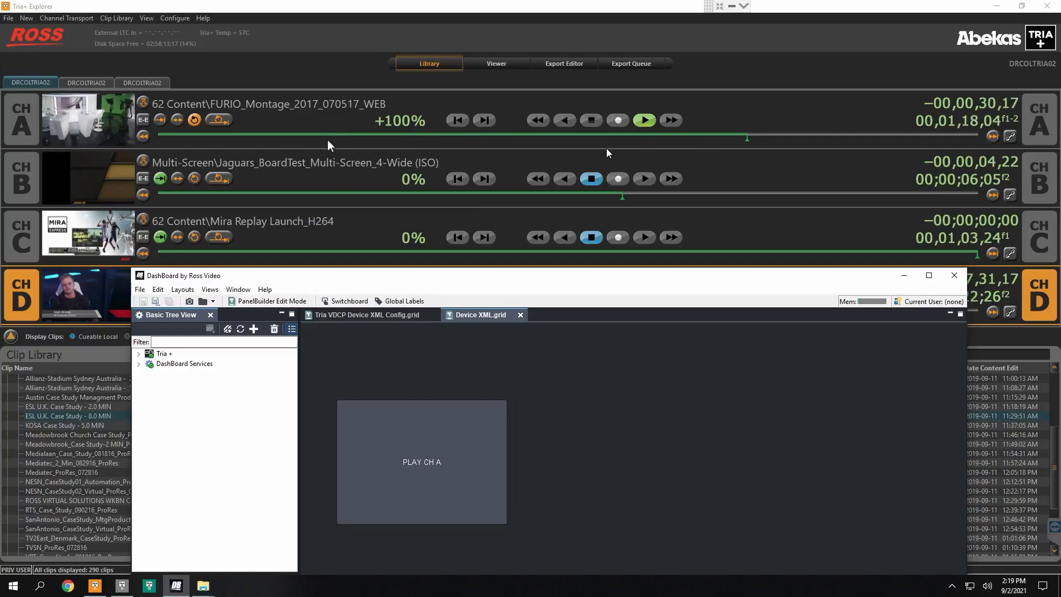
Step: Maximize DashBoard again and open the Tria VDCP Device XML Example.grid panel
drag(552, 281, 509, 3)
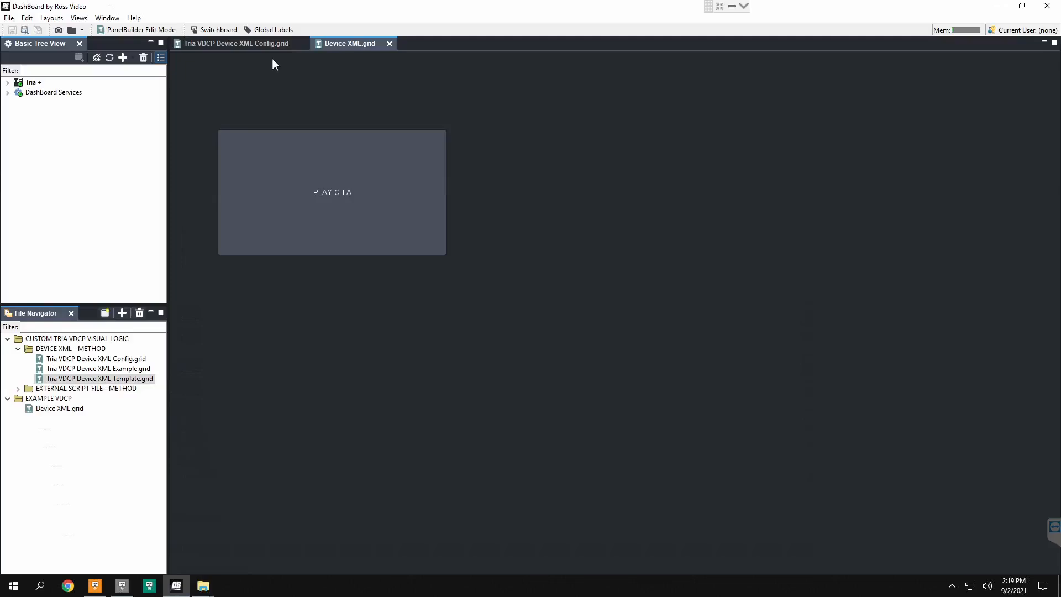
double_click(122, 371)
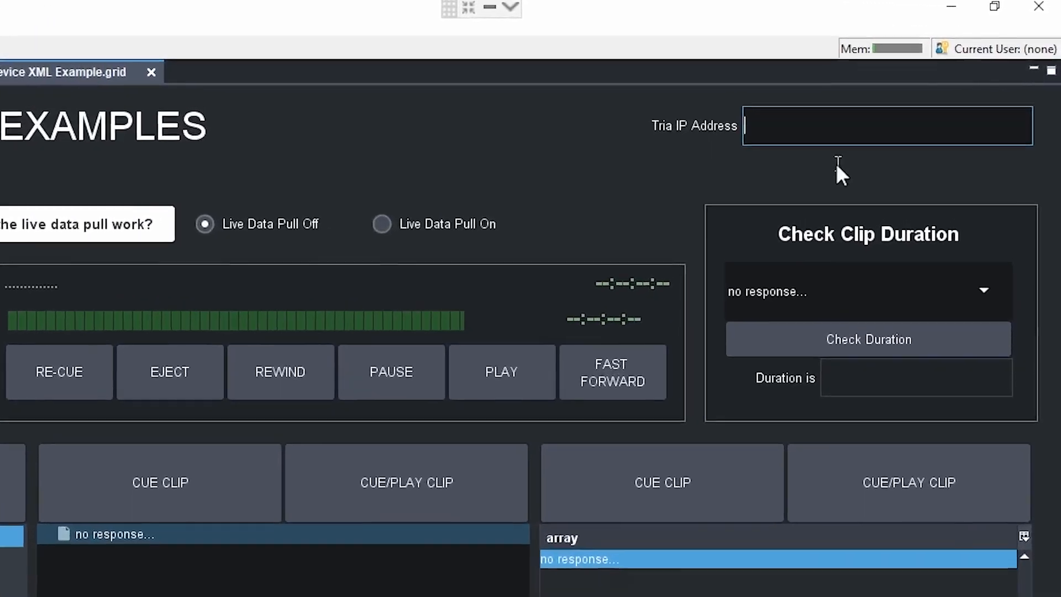
Step: Set the Tria IP address to localhost
text(loca)
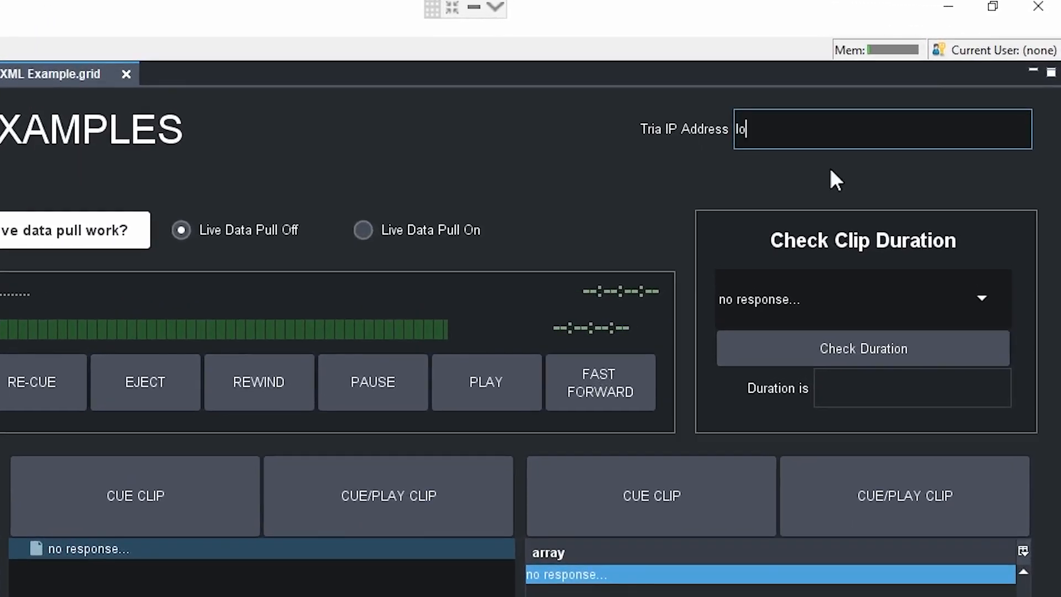
text(lhost)
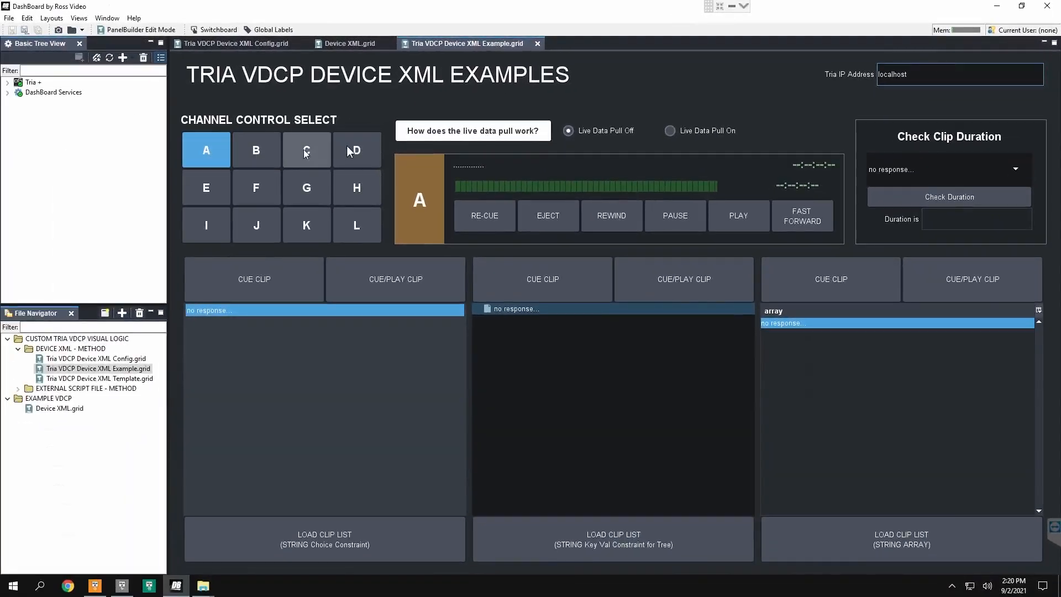
Step: Select channel A for control and turn the live data pull on
click(244, 151)
click(210, 145)
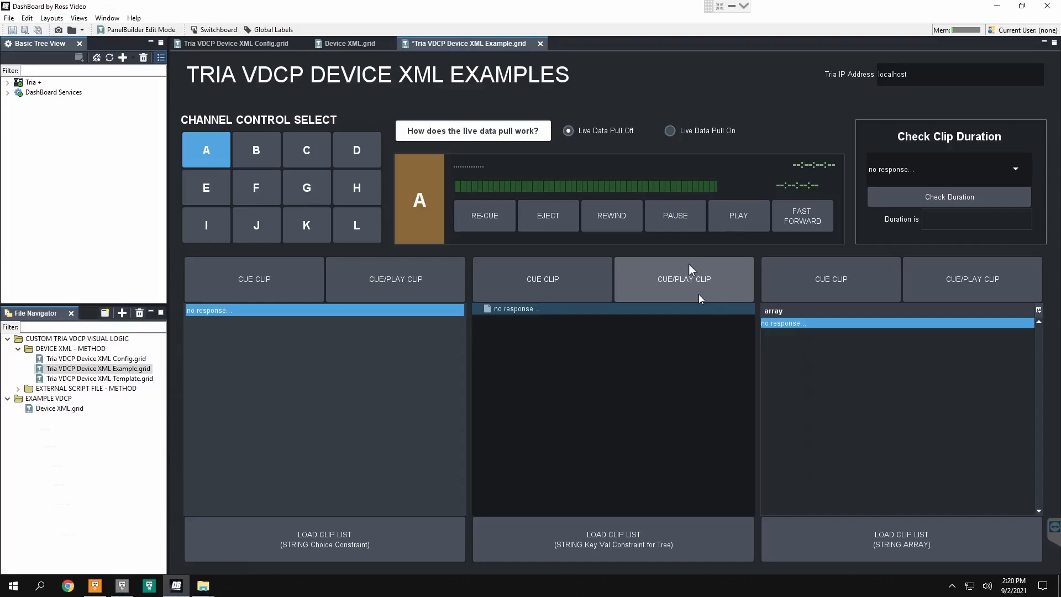
click(687, 132)
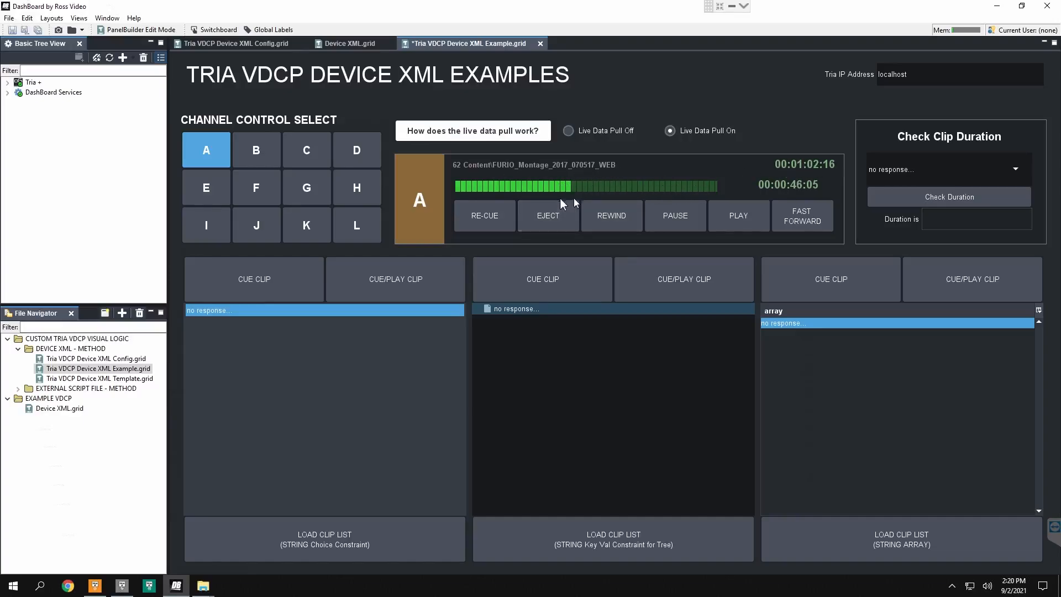
Step: Read the panel's explanation of how the live data pull works and close it
click(502, 138)
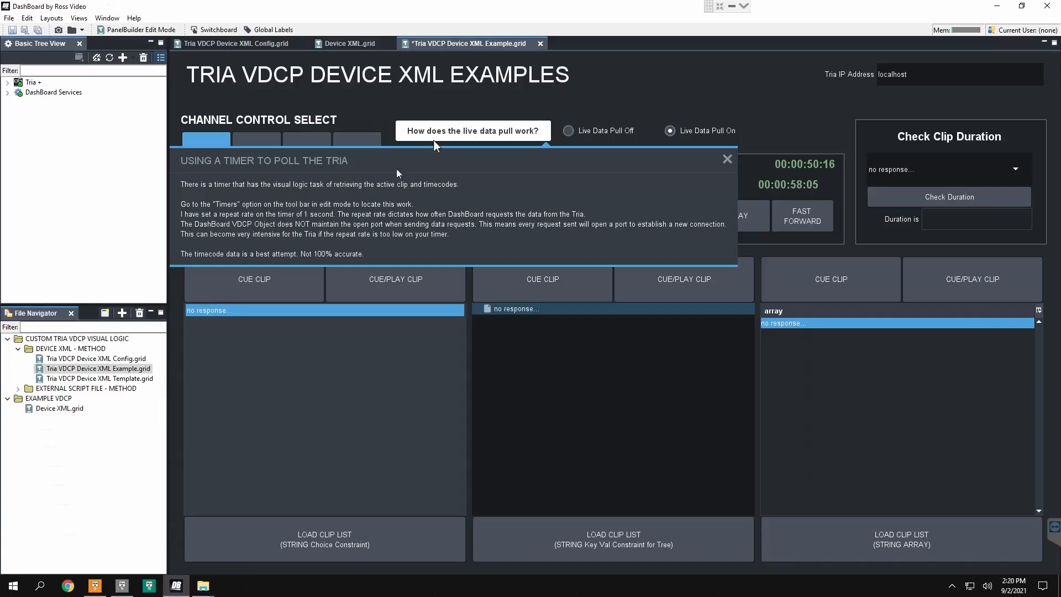
click(497, 130)
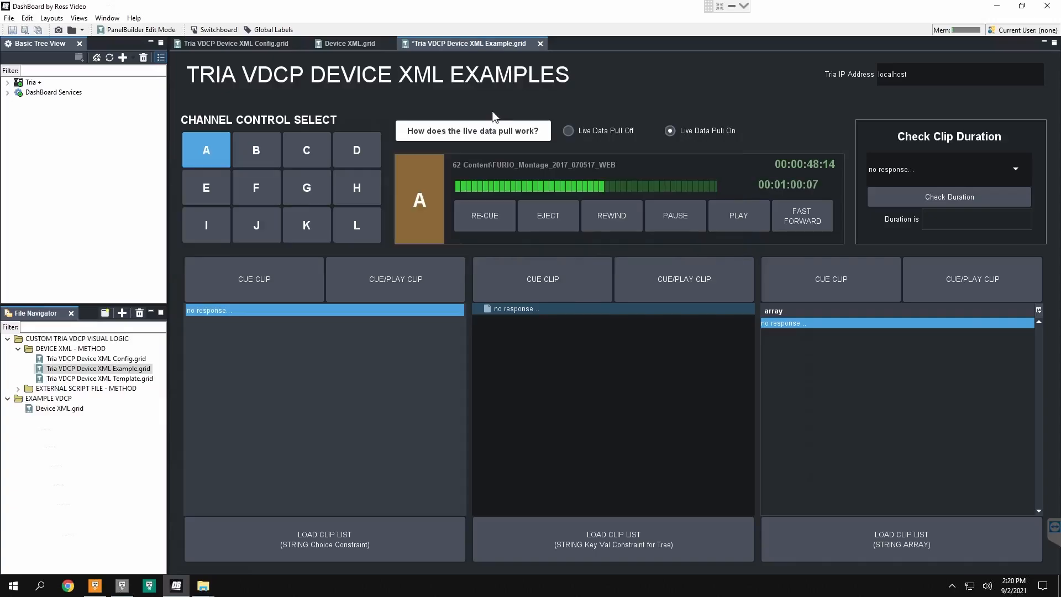
Step: Enter edit mode and open the Tria-Polling timer's visual logic task to view its Multi-Get Active Clip Data to Params block
key(ctrl+g)
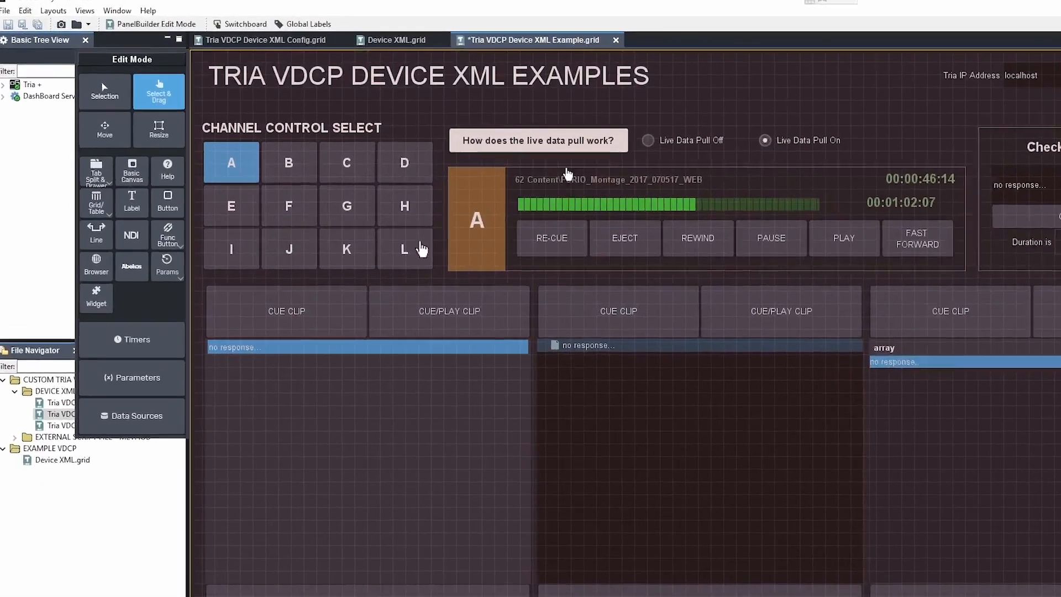
click(196, 445)
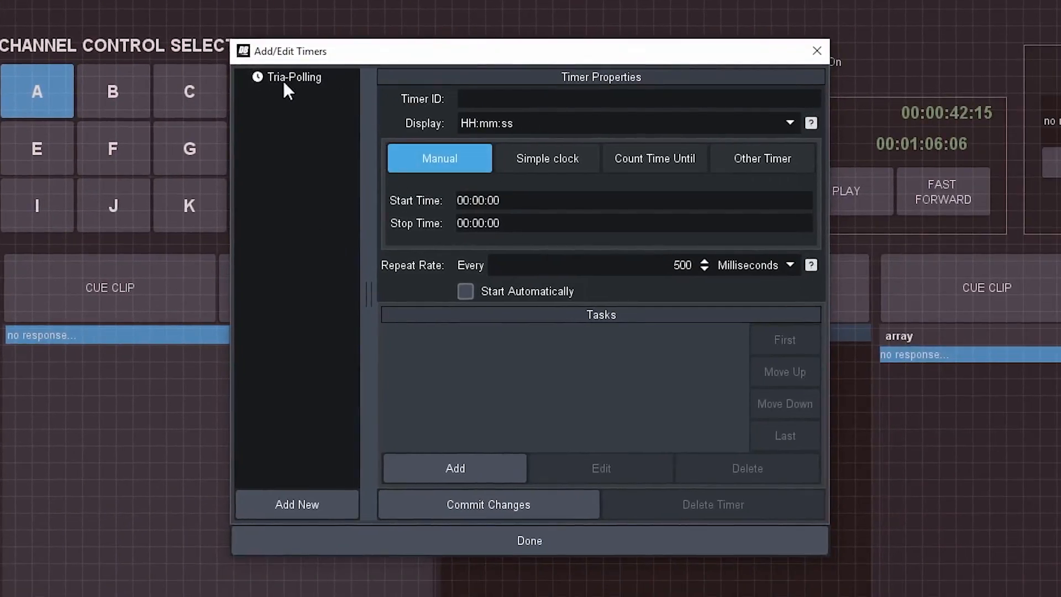
click(284, 80)
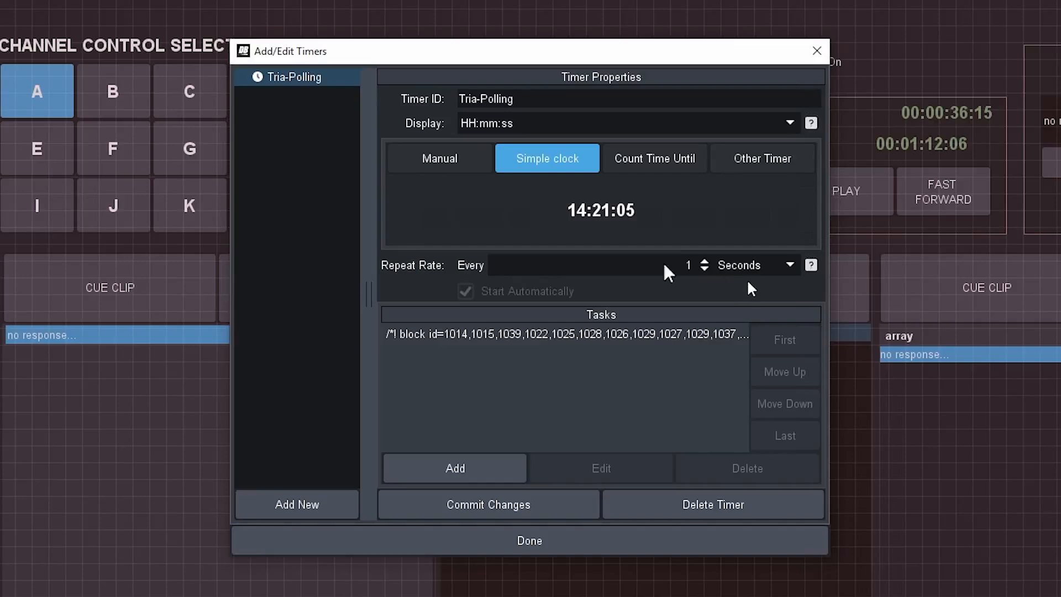
double_click(602, 334)
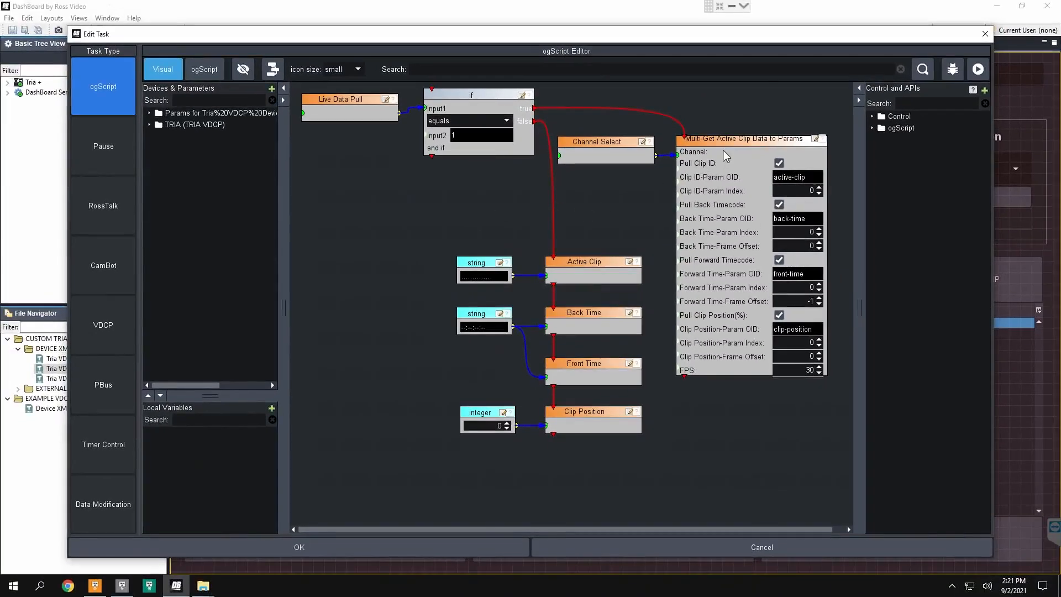
click(750, 143)
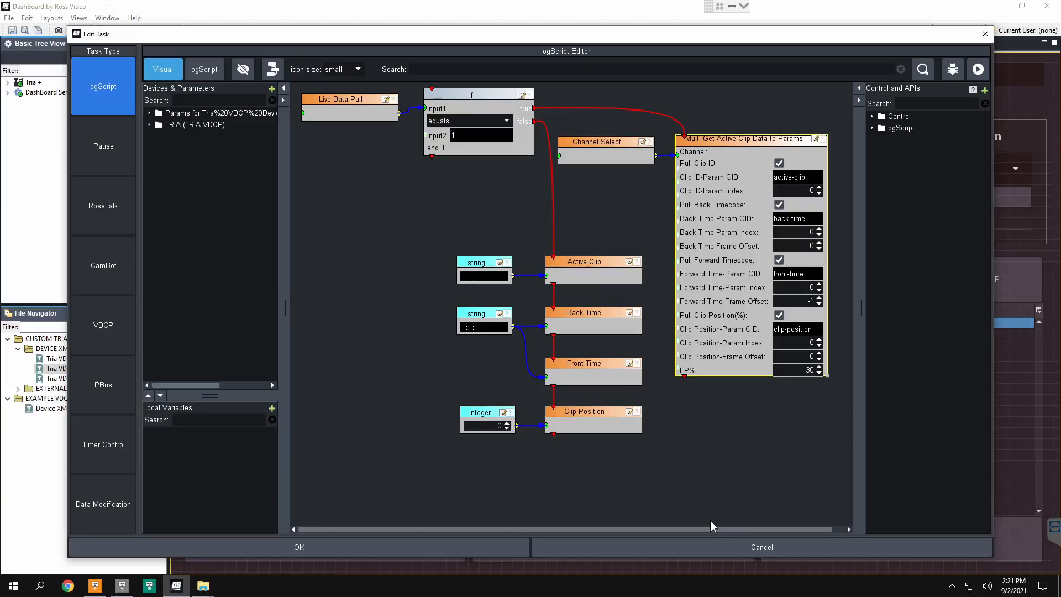
drag(710, 530, 769, 523)
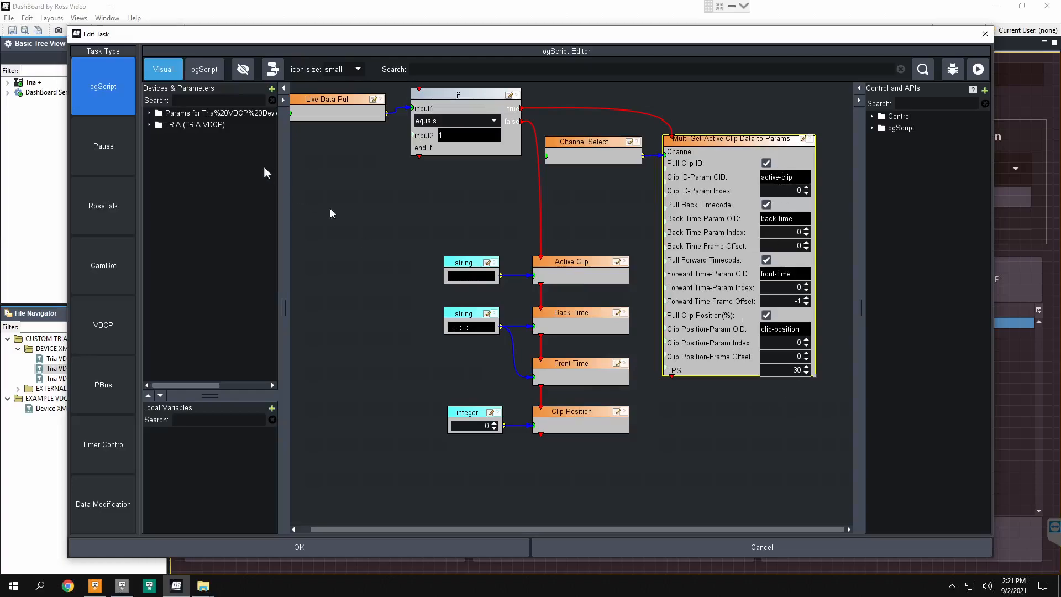
Step: Add a second Multi-Get Active Clip Data to Params block from the TRIA API and place it below the Clip Position block
double_click(212, 125)
double_click(180, 138)
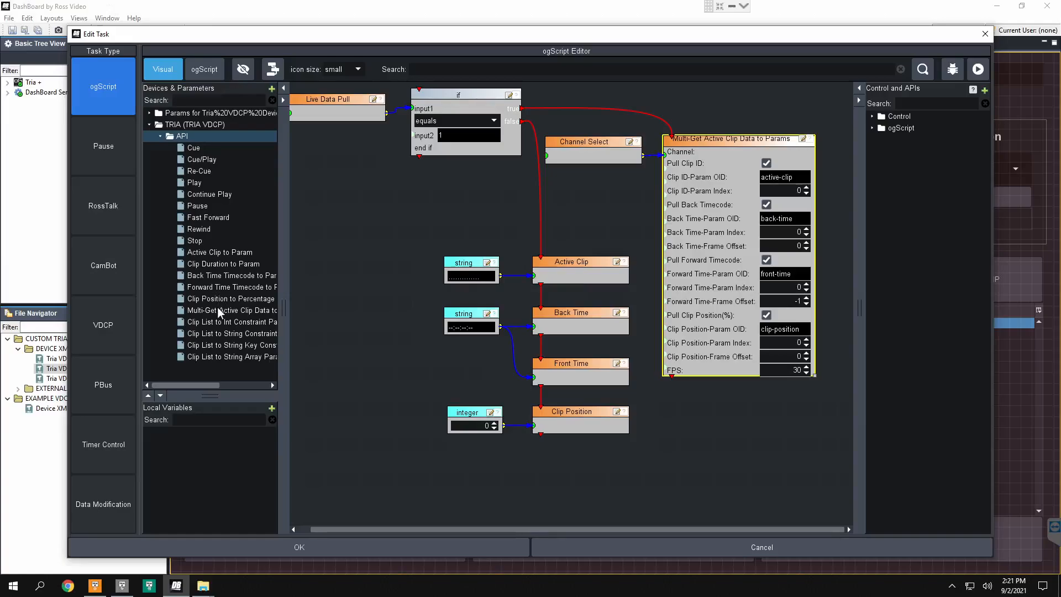
drag(217, 308, 309, 369)
scroll(431, 462, down, 5)
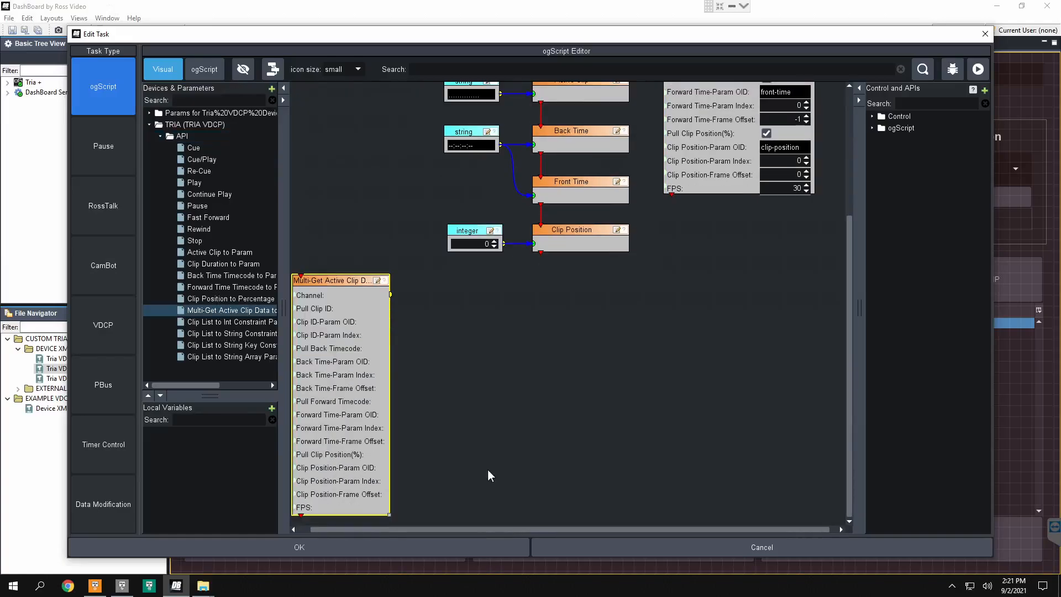
drag(337, 284, 537, 292)
scroll(748, 333, up, 3)
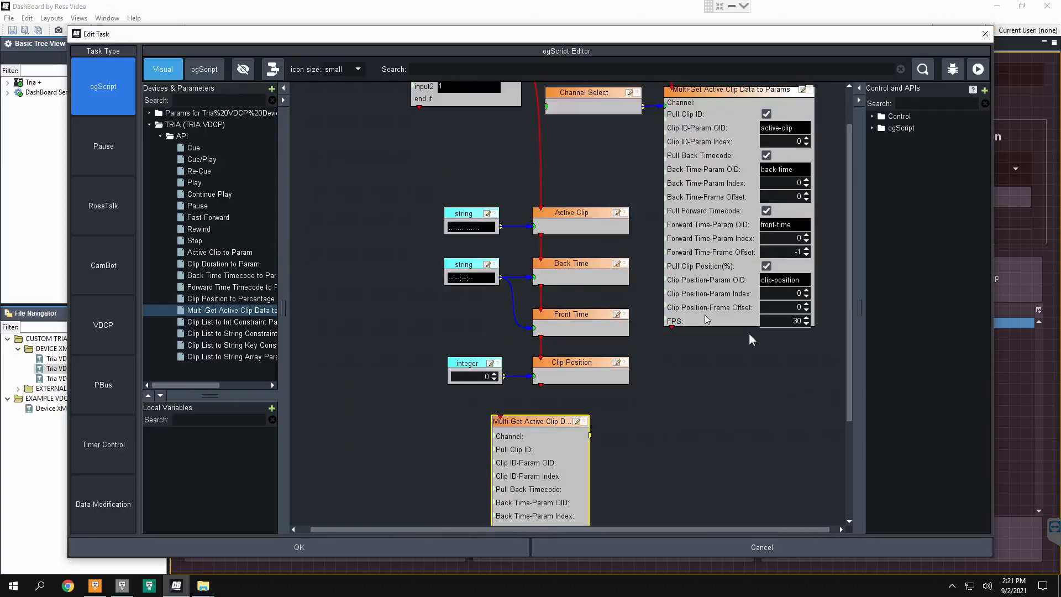
scroll(749, 407, down, 3)
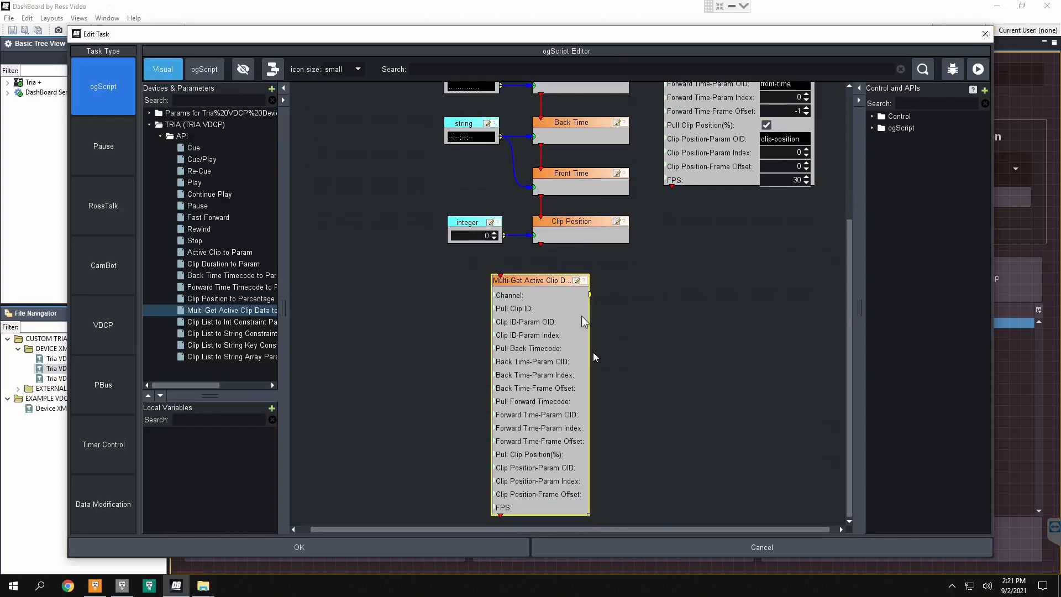
Step: Read the help for the newly added Multi-Get block and close it
click(583, 282)
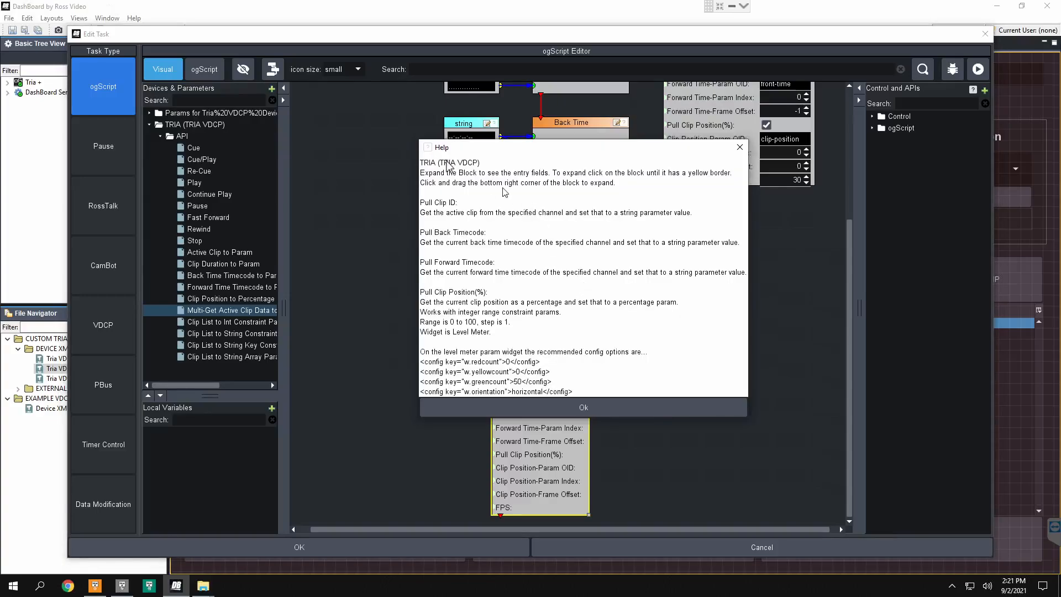
drag(568, 142, 792, 196)
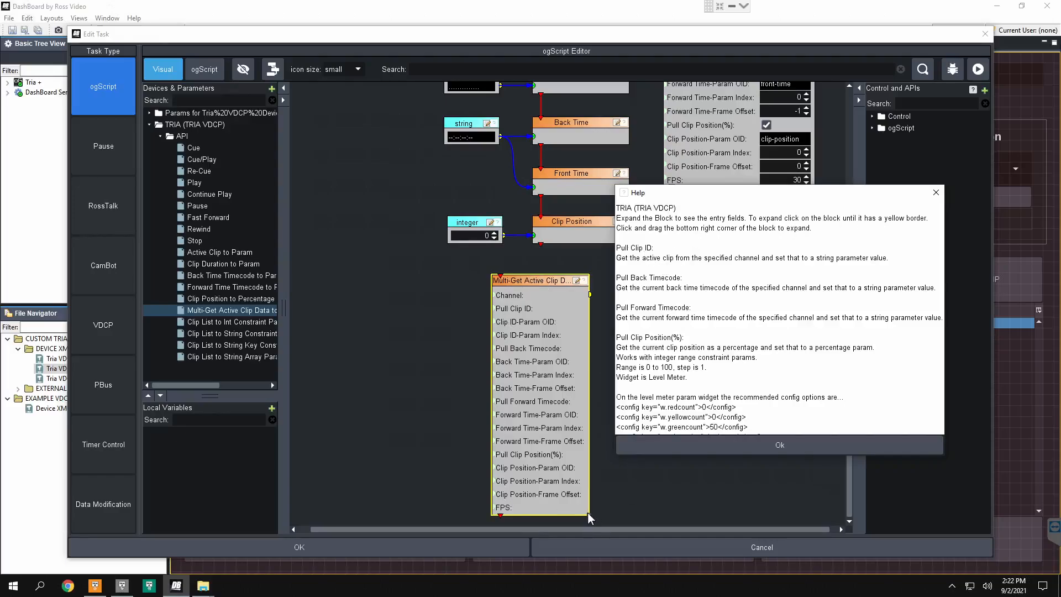
click(712, 449)
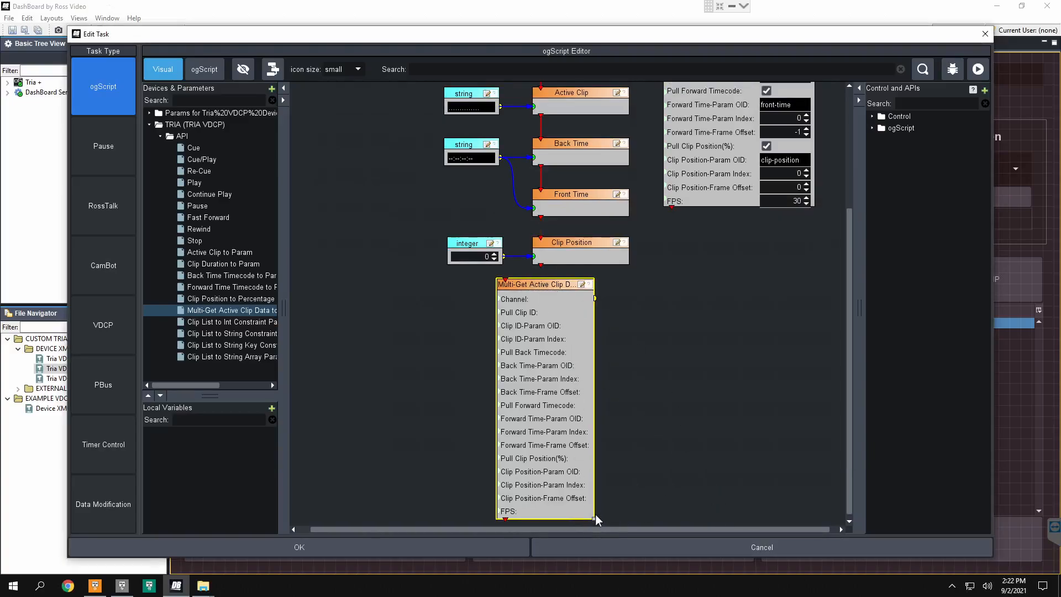
Step: Widen the newly added Multi-Get block to show its entry fields and delete the block
drag(595, 518, 704, 515)
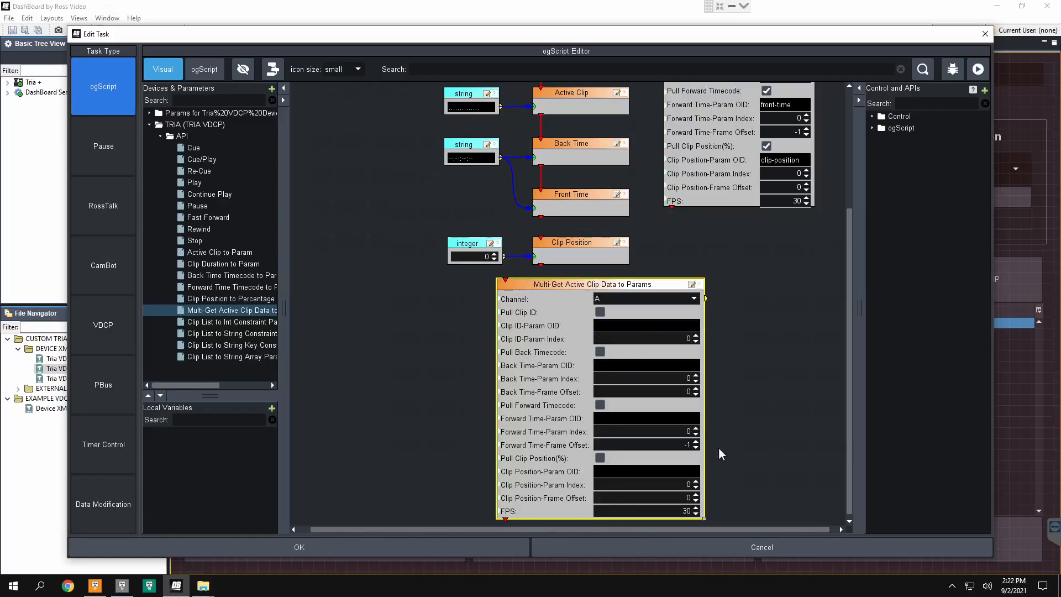
key(Delete)
scroll(706, 301, up, 5)
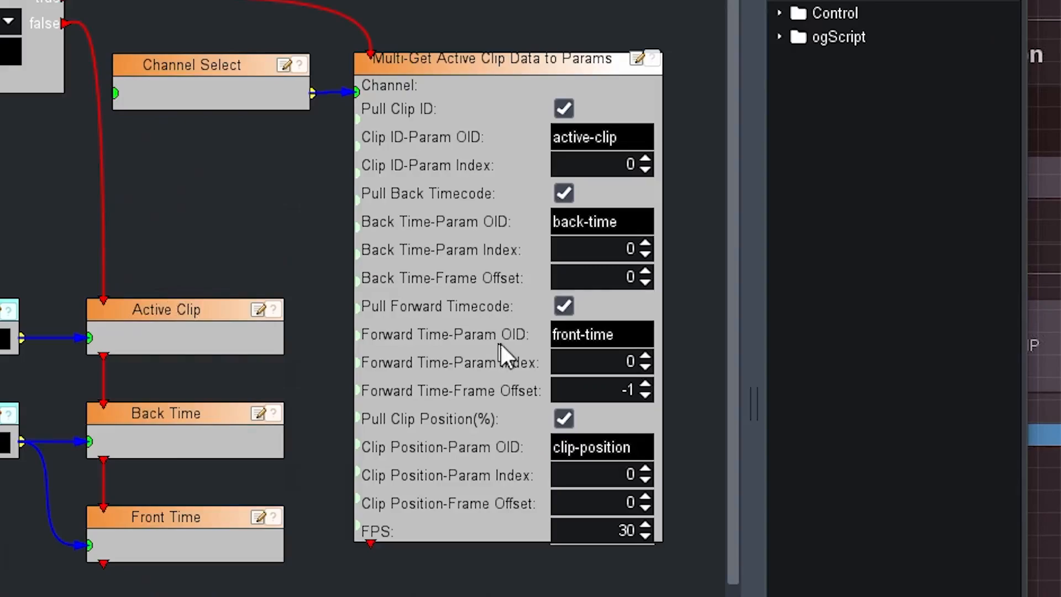
Step: Examine the clip ID, back timecode and forward timecode fields of the Multi-Get block connected to Channel Select
click(437, 59)
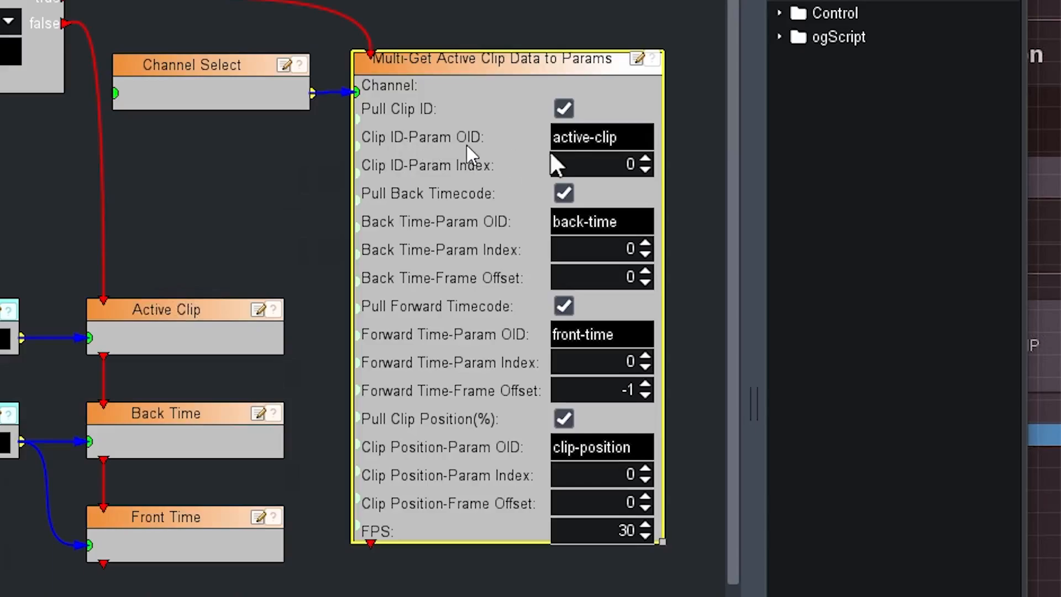
double_click(604, 137)
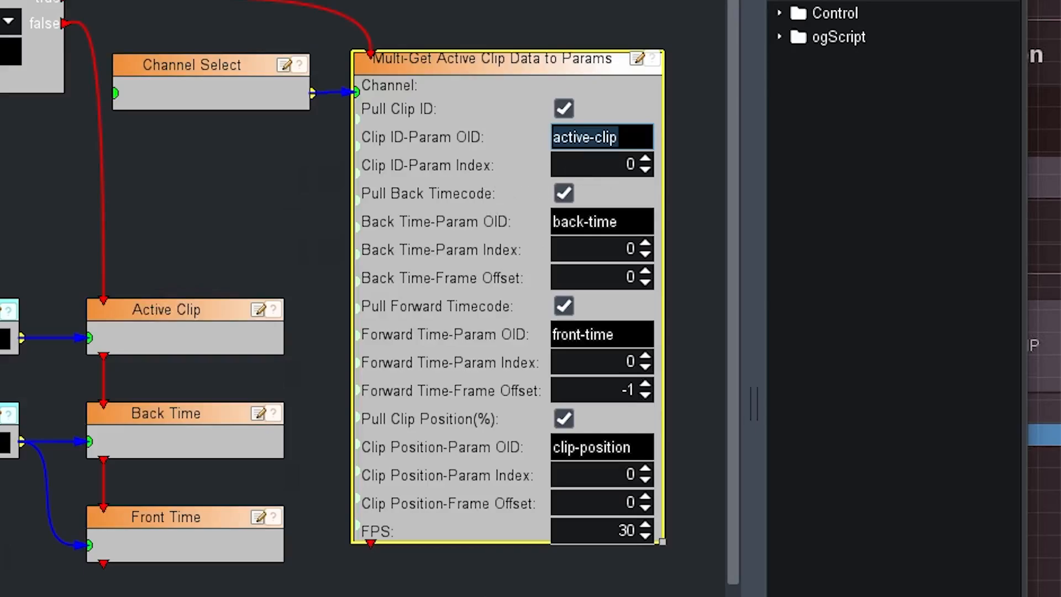
click(578, 168)
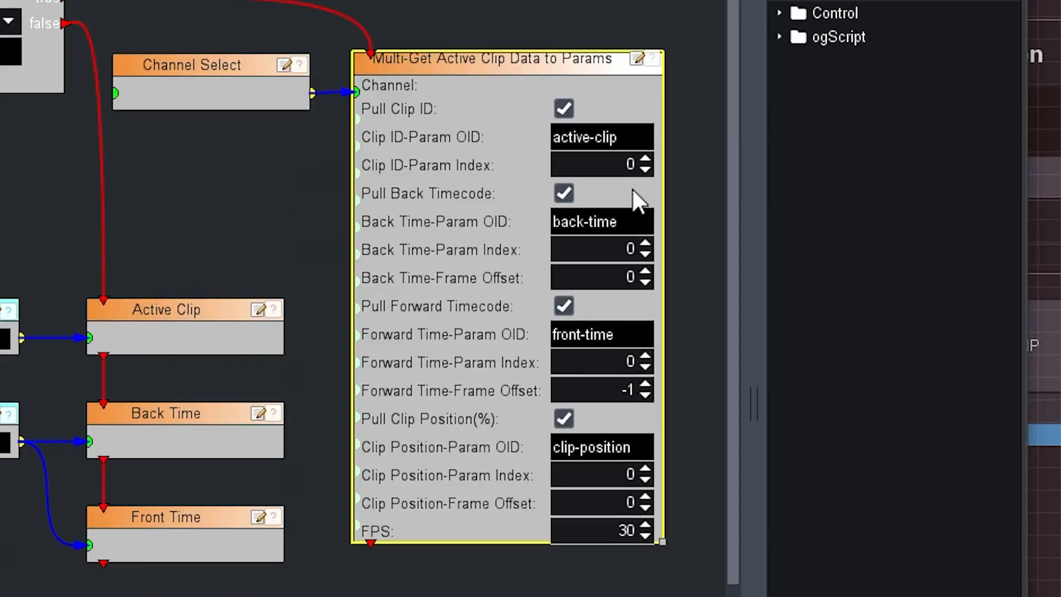
double_click(601, 166)
click(608, 220)
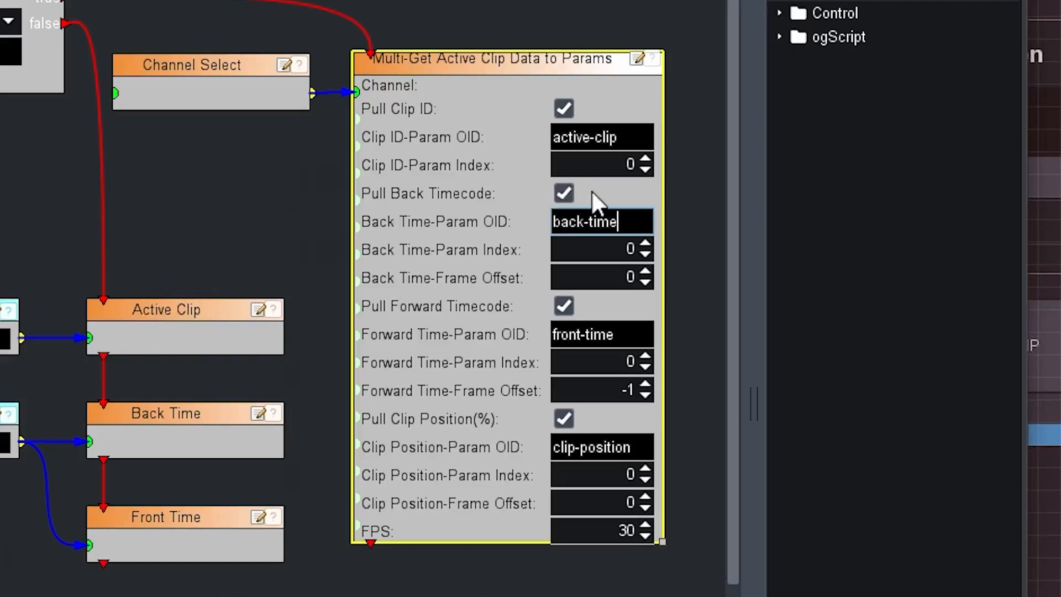
key(shift+Home)
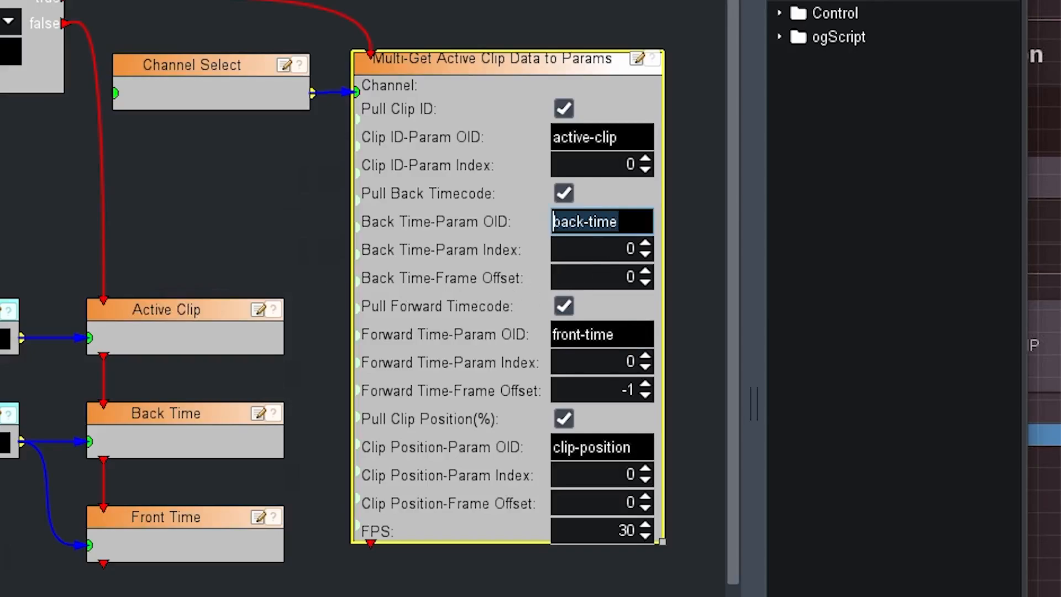
click(584, 278)
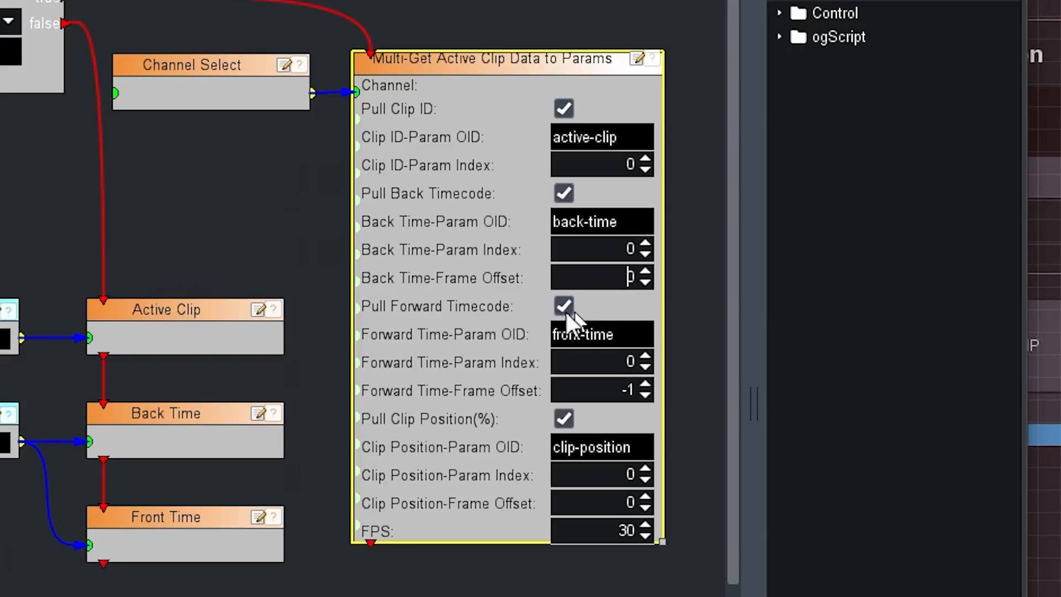
drag(622, 337, 467, 337)
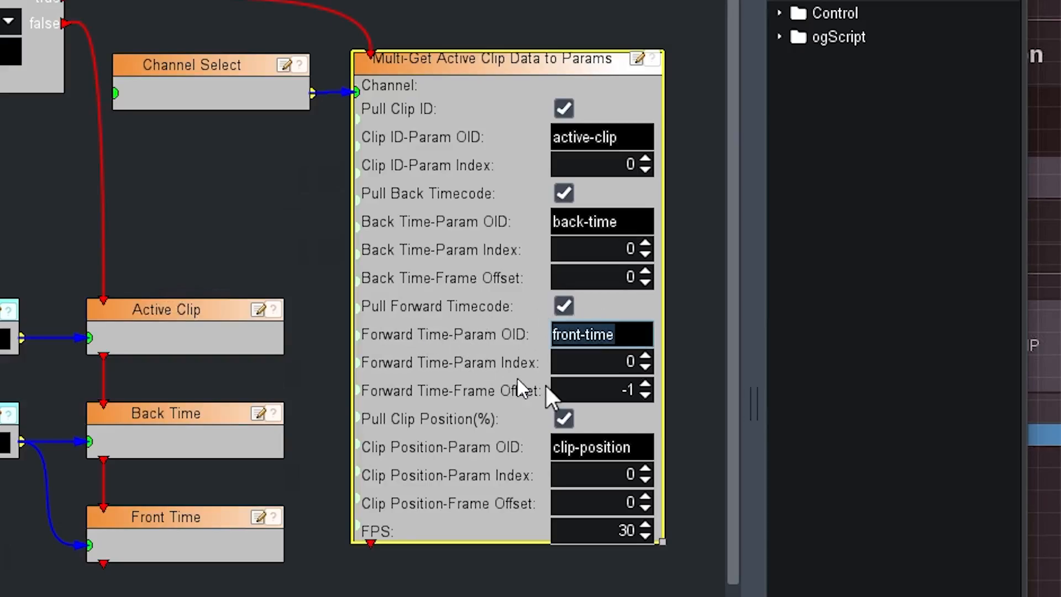
key(Tab)
key(Down)
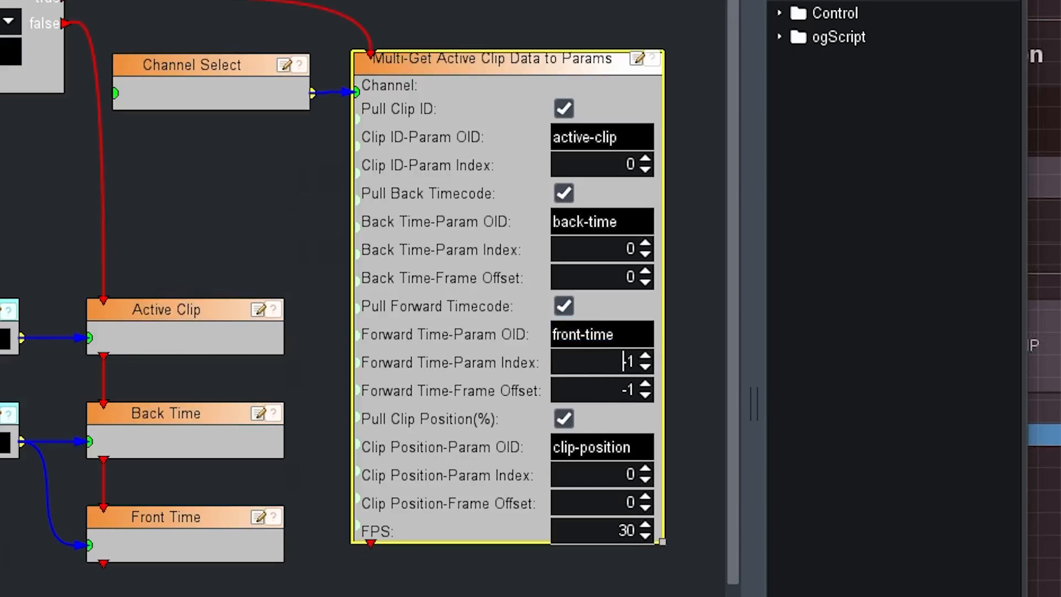
key(Delete)
click(645, 367)
Step: Inspect the Clip Position-Param OID and FPS fields of the Multi-Get block
drag(636, 447, 545, 446)
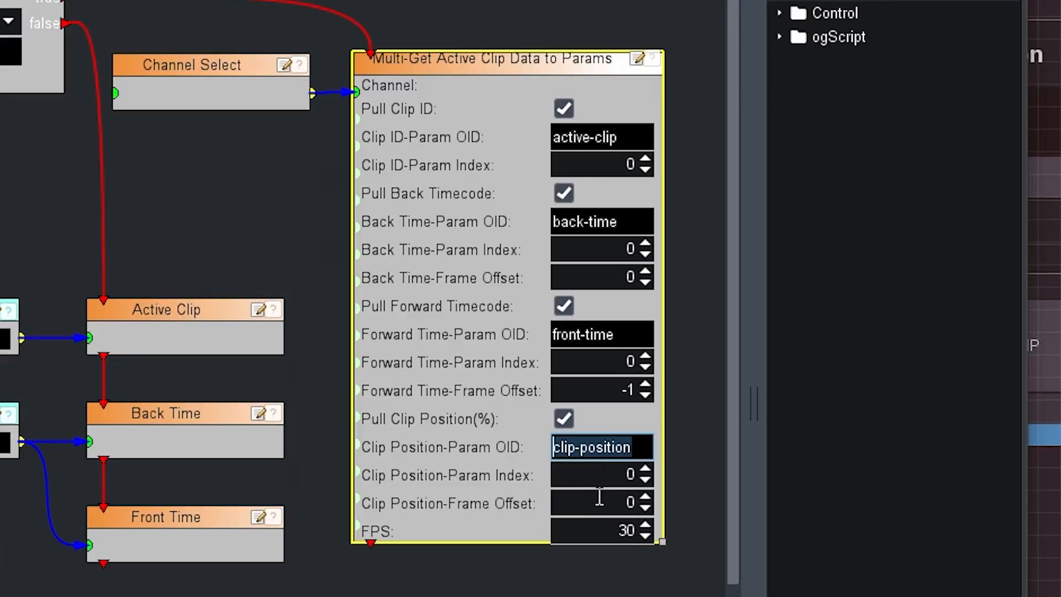
click(599, 532)
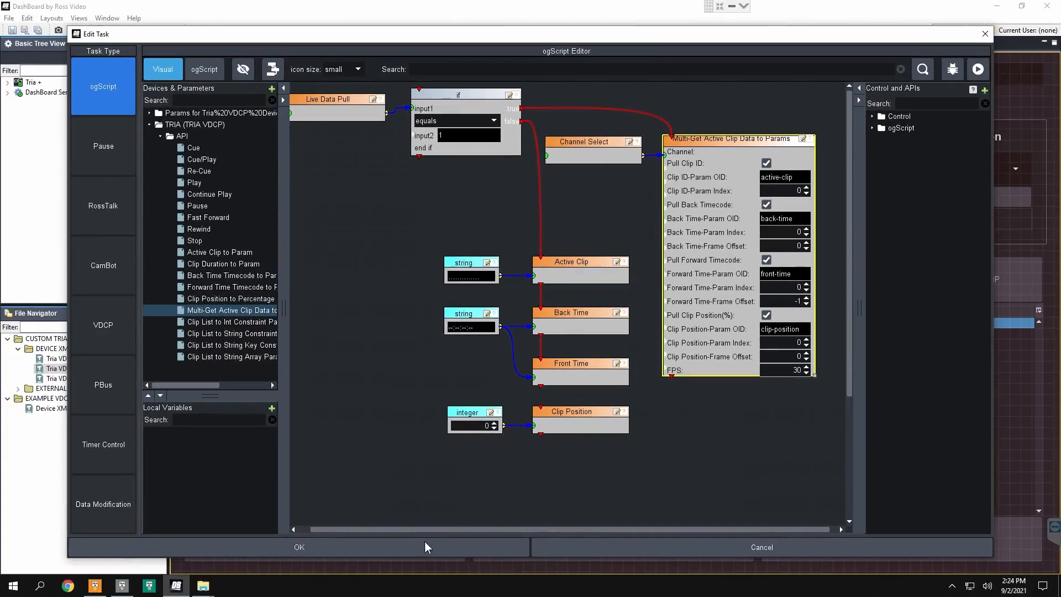
Step: Accept the polling task, close the timer settings and leave edit mode
click(426, 546)
click(586, 445)
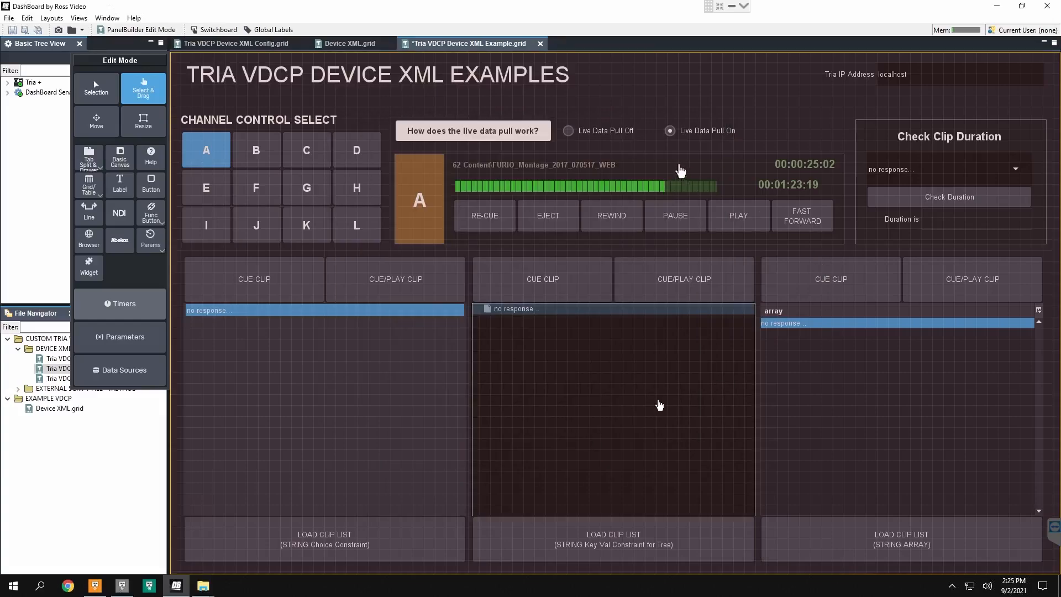
key(ctrl+g)
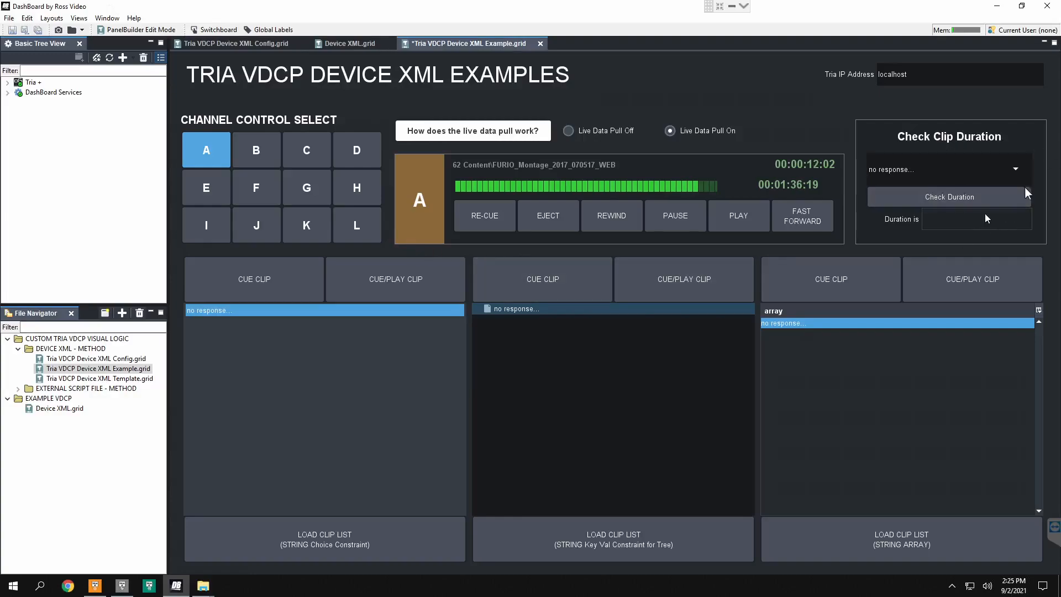
Step: Look at the clip choices available for Check Clip Duration and close the list
click(1011, 169)
click(974, 168)
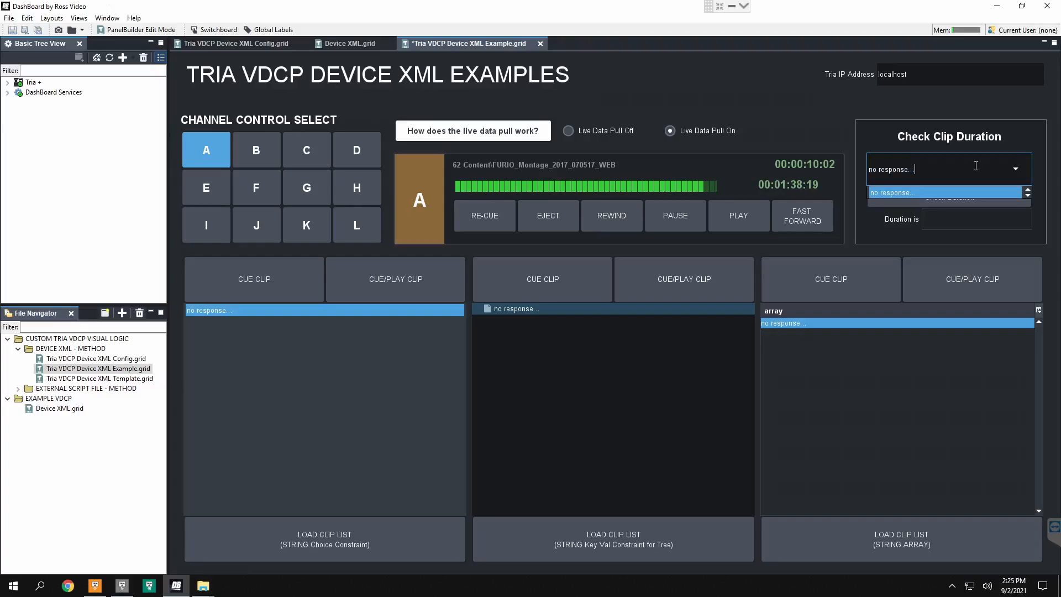
click(929, 139)
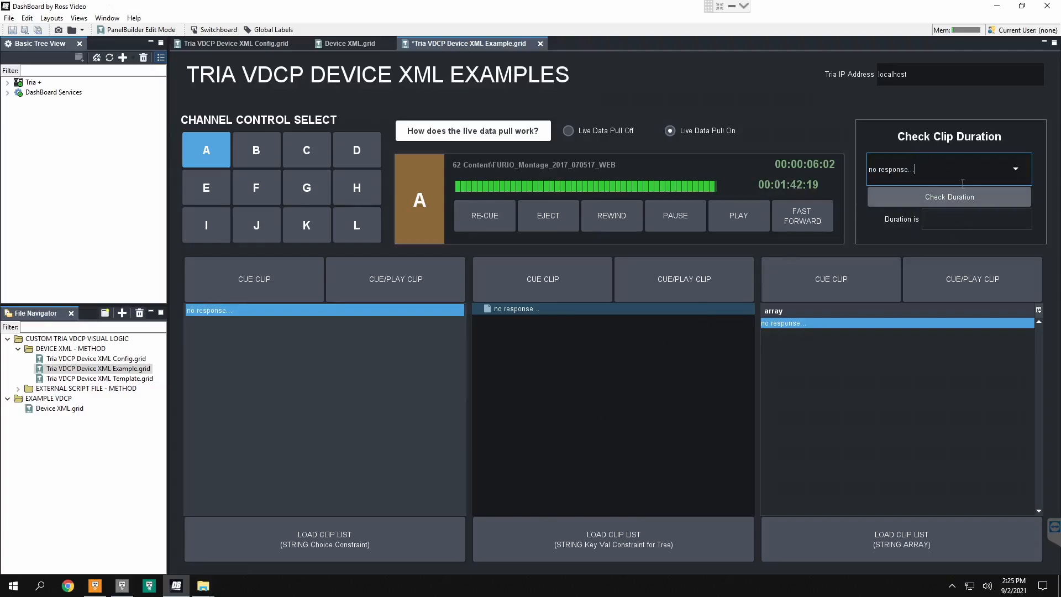
Step: Turn off the live data pull and load the clip lists for the choice constraint, key-value tree and string array examples
click(344, 442)
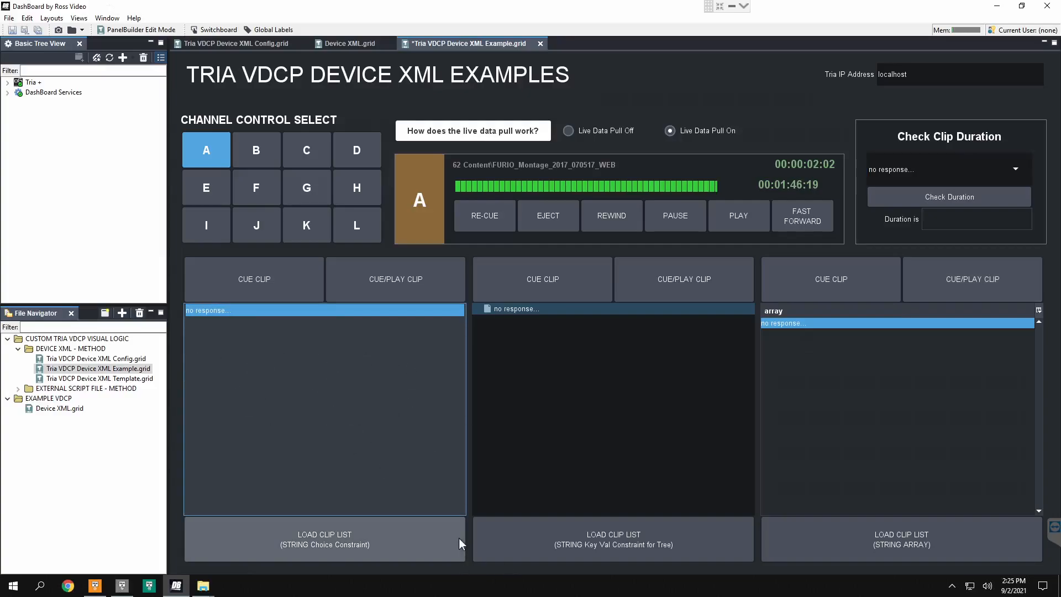
click(587, 130)
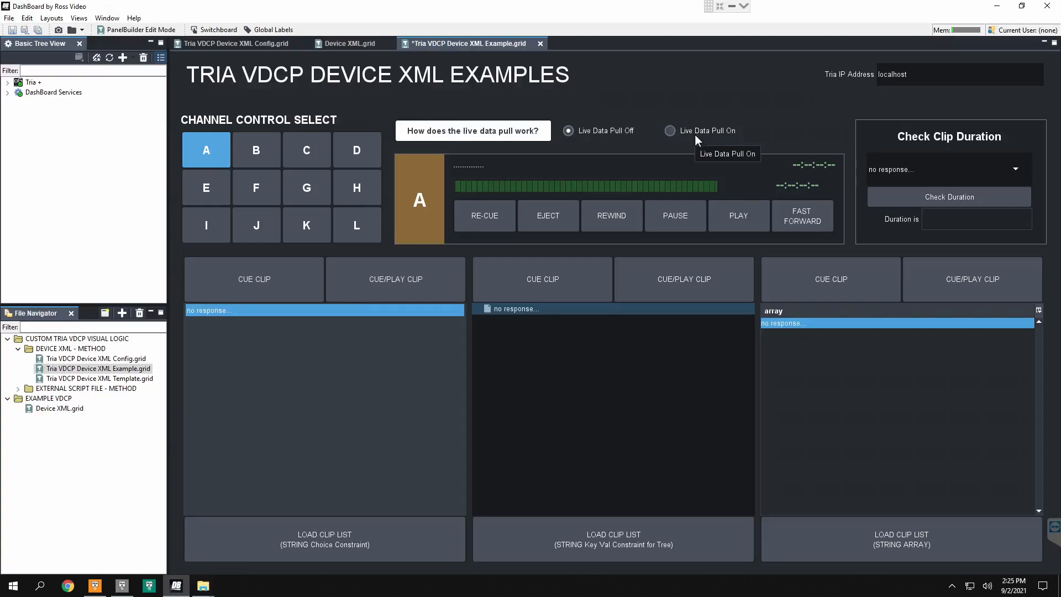
click(362, 546)
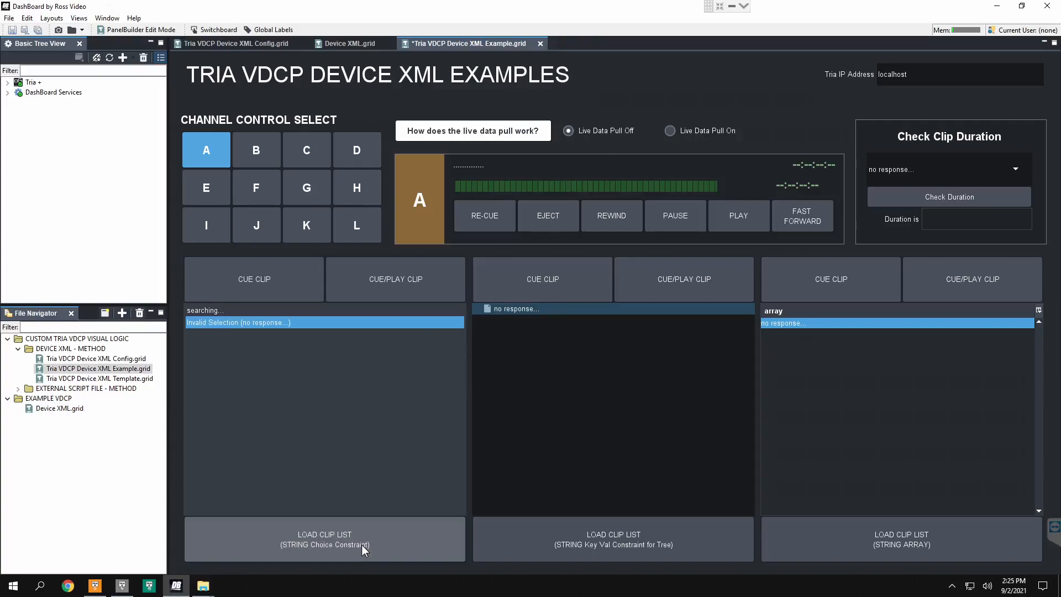
click(595, 539)
click(835, 527)
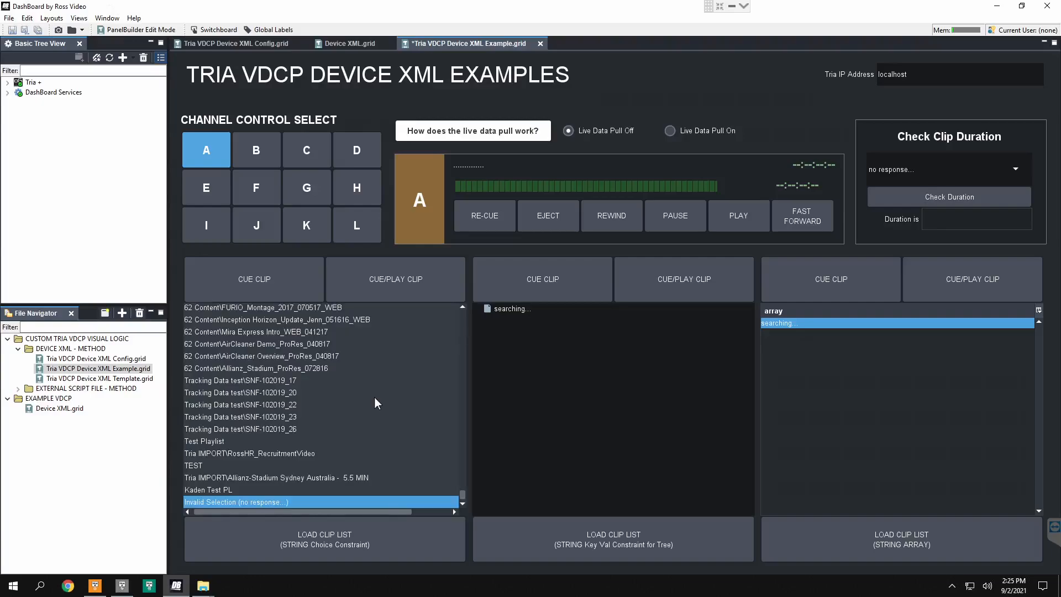
Step: Examine the clips loaded into the choice constraint list, the folder tree and the string array table
scroll(274, 406, up, 15)
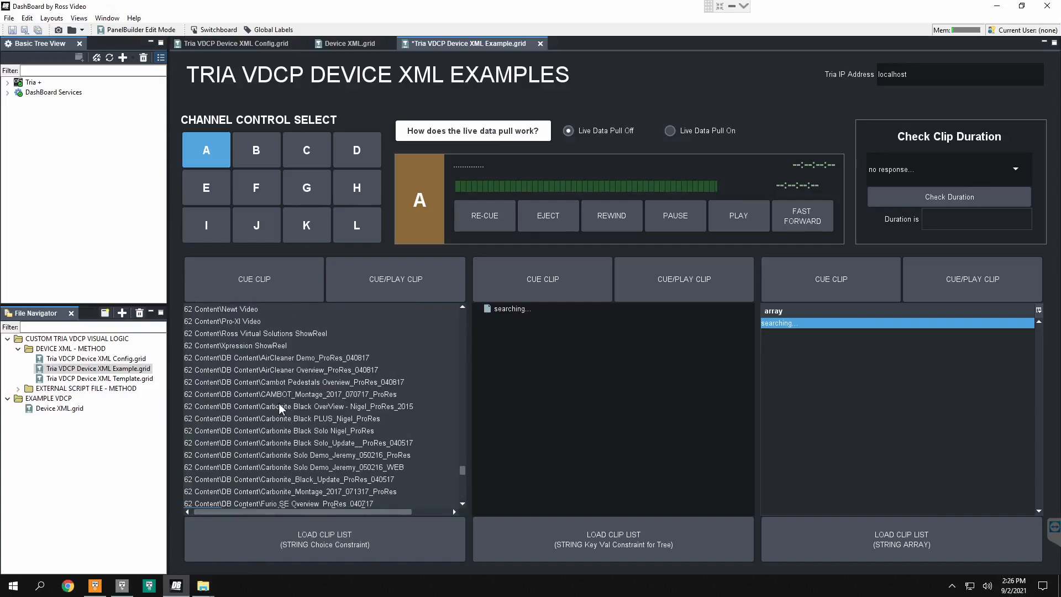
scroll(292, 414, up, 18)
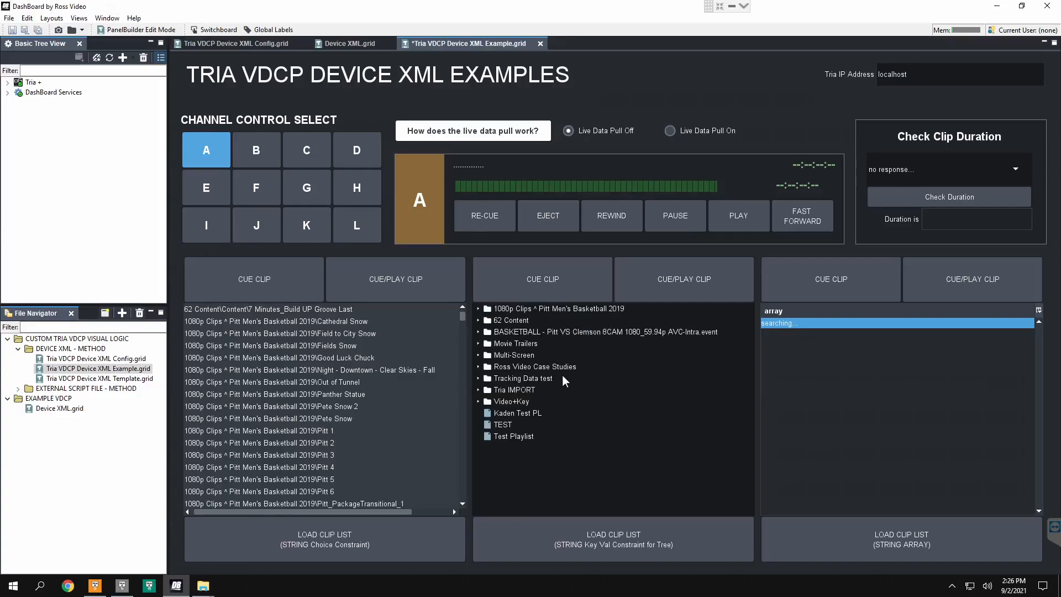
click(478, 308)
click(478, 308)
click(478, 321)
click(478, 308)
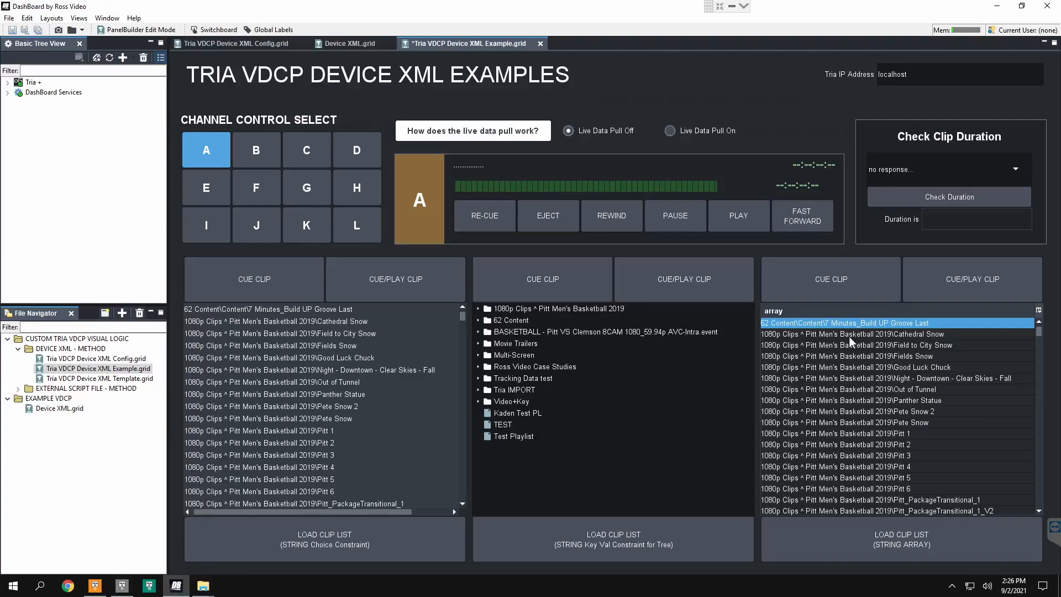
scroll(326, 328, down, 3)
scroll(347, 349, up, 3)
Step: Check the duration of the clip Movie Trailers\Joshua
click(997, 176)
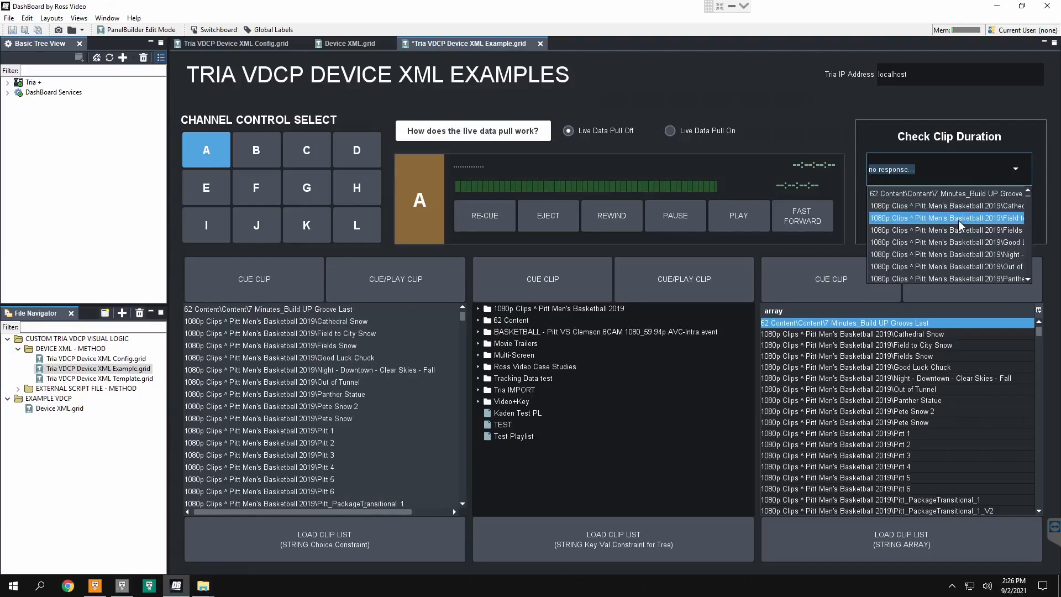
scroll(958, 220, down, 2)
scroll(950, 234, down, 8)
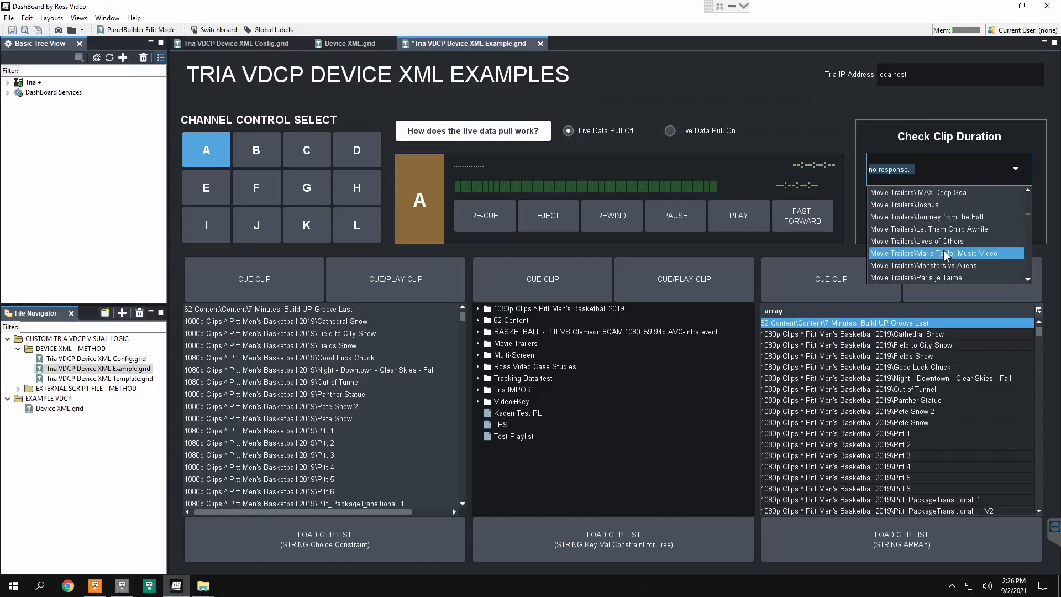
click(937, 204)
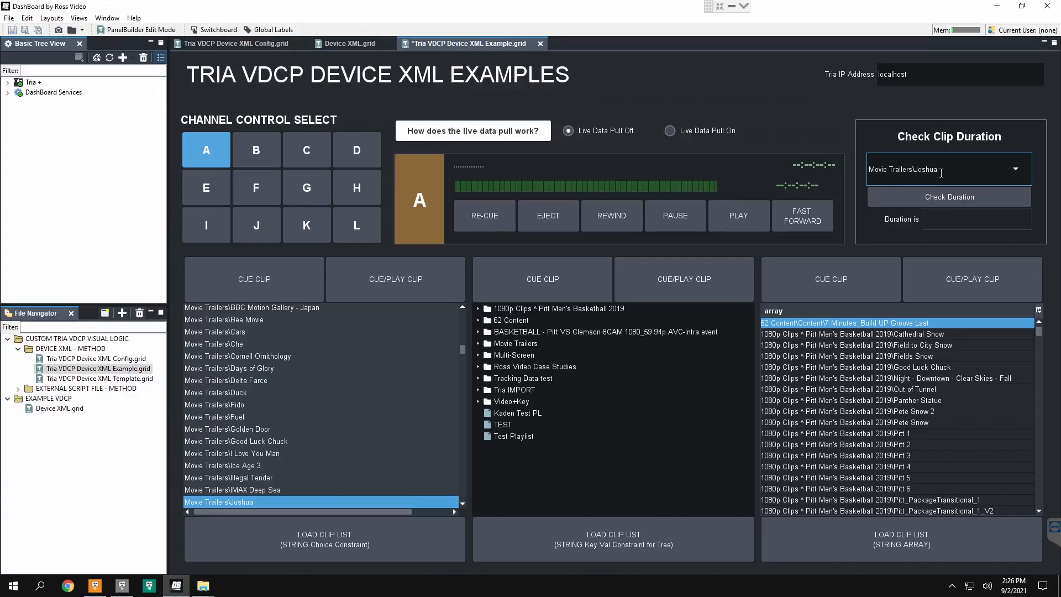
click(949, 201)
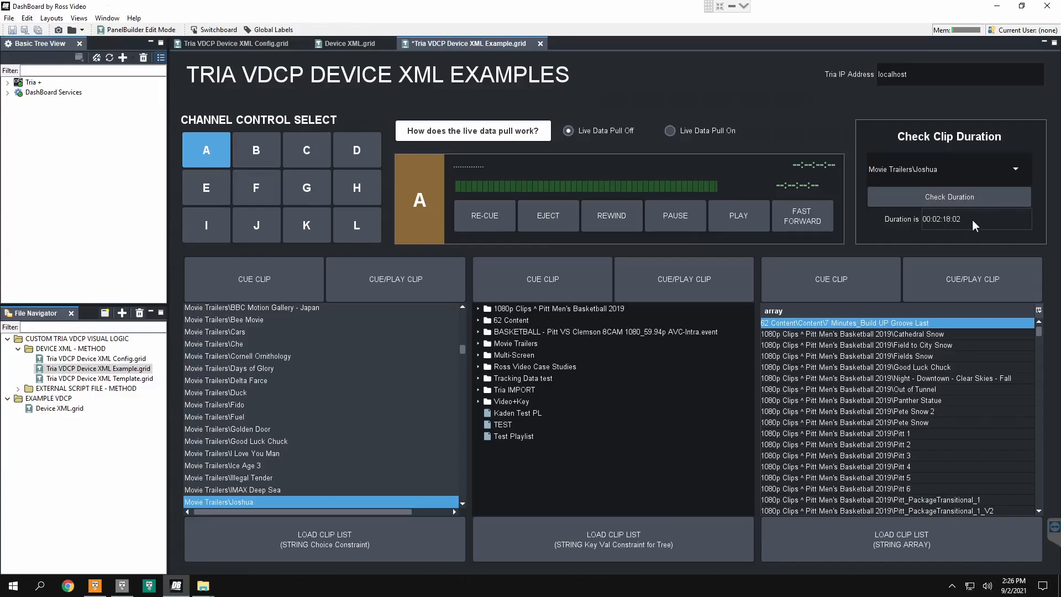
drag(966, 219, 939, 217)
click(960, 219)
Step: Turn the live data pull back on and select channel B for control
scroll(323, 406, up, 10)
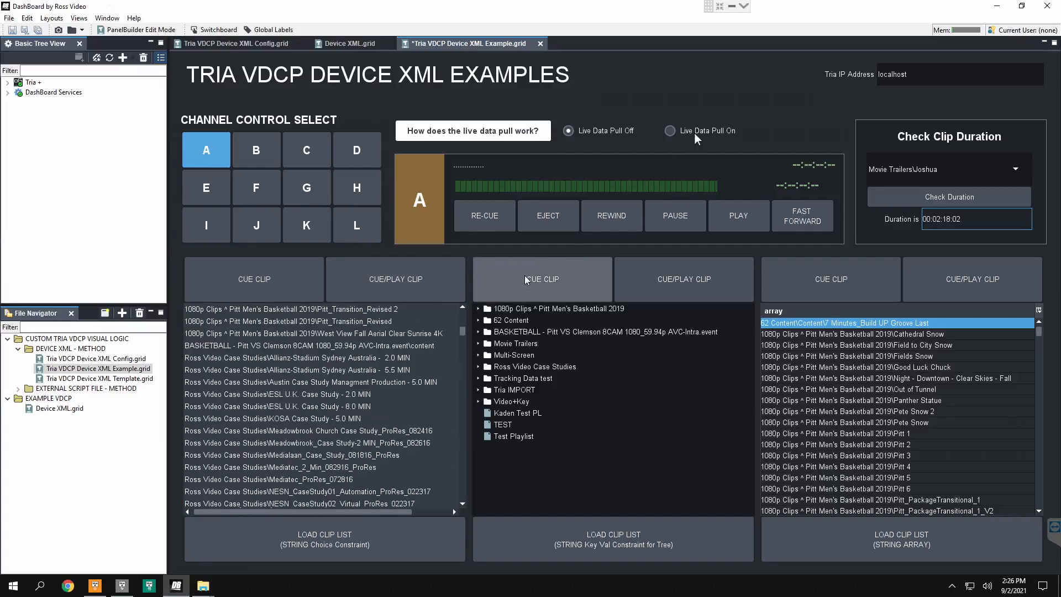
click(675, 131)
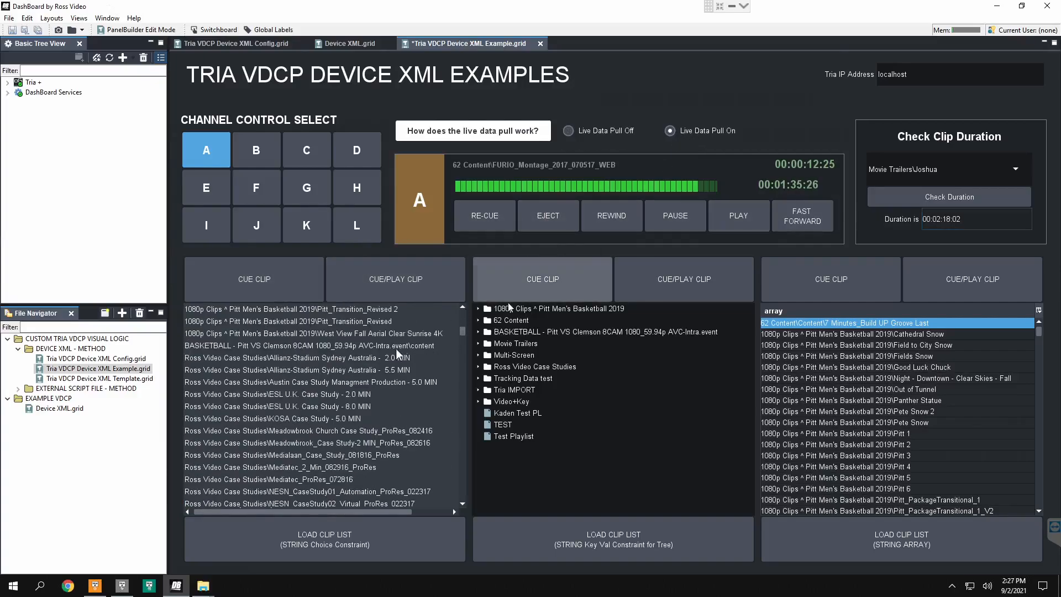
click(263, 156)
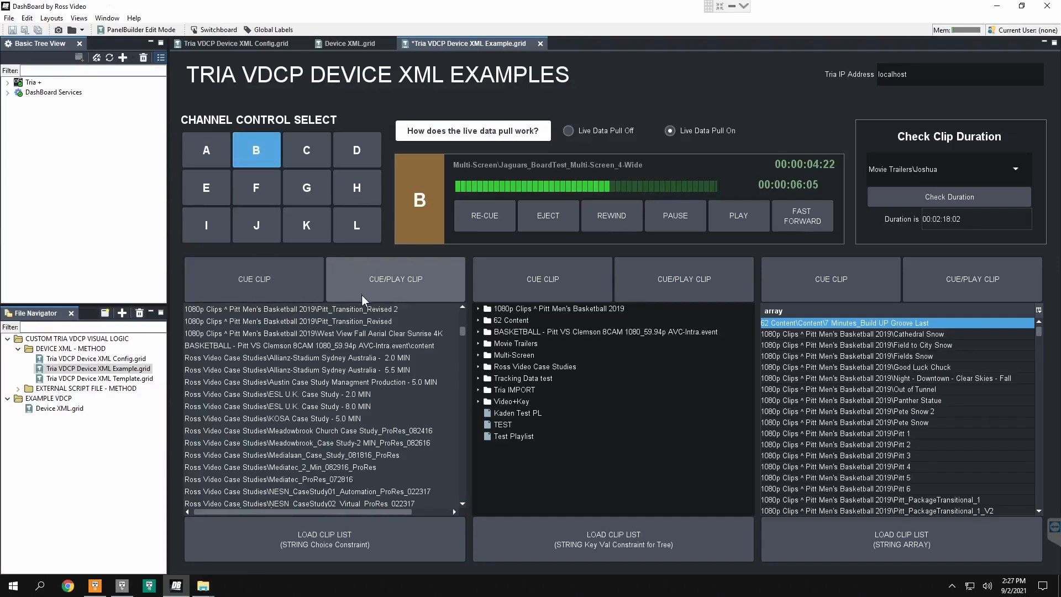
Step: Cue the clip Movie Trailers\Good Luck Chuck on channel B from the choice constraint list
scroll(315, 341, down, 3)
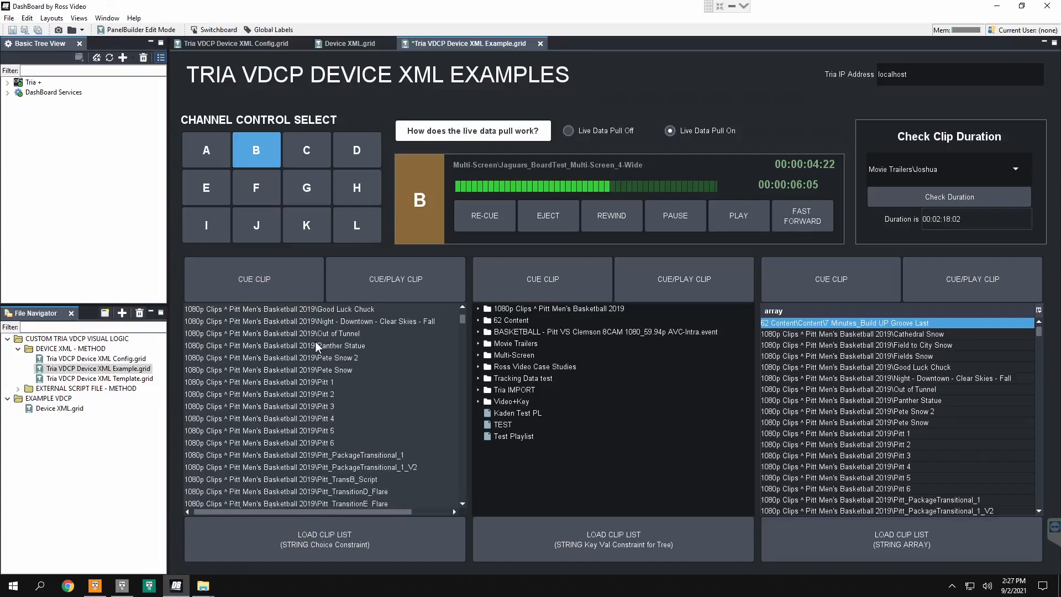
scroll(315, 340, up, 2)
scroll(306, 390, down, 4)
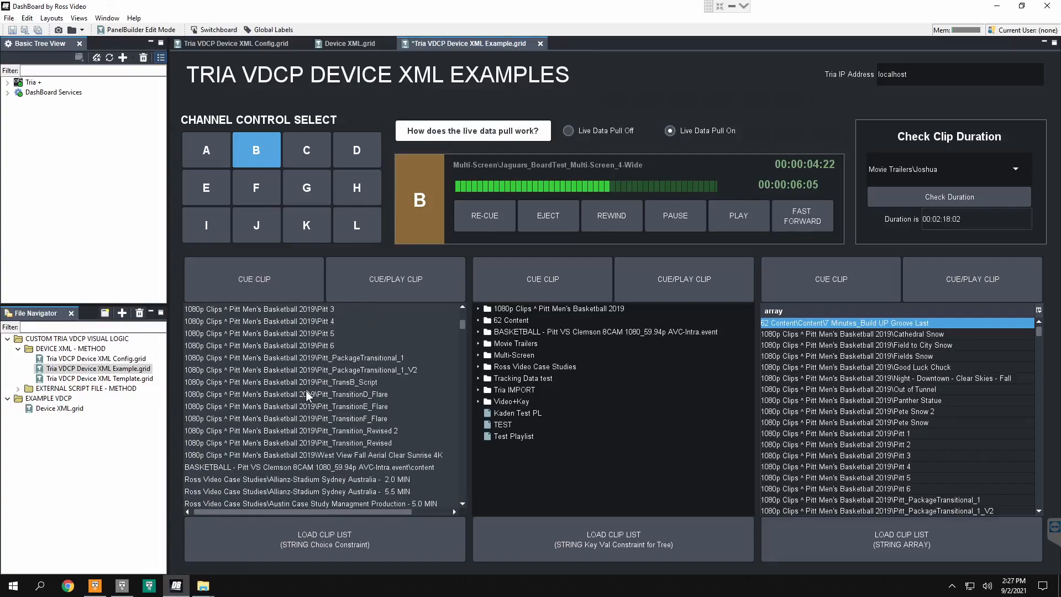
scroll(306, 390, down, 10)
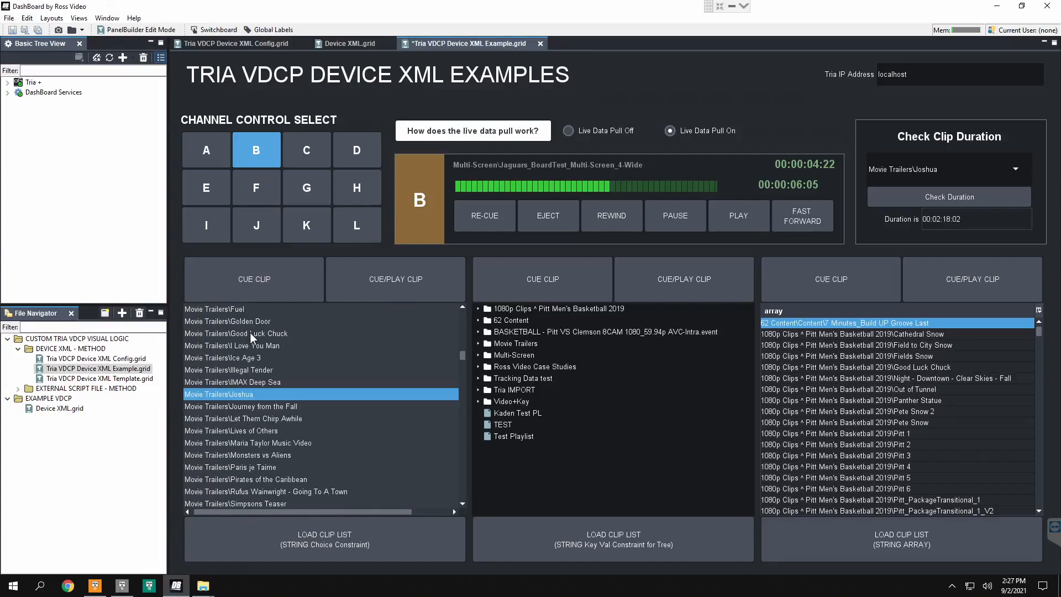
click(250, 332)
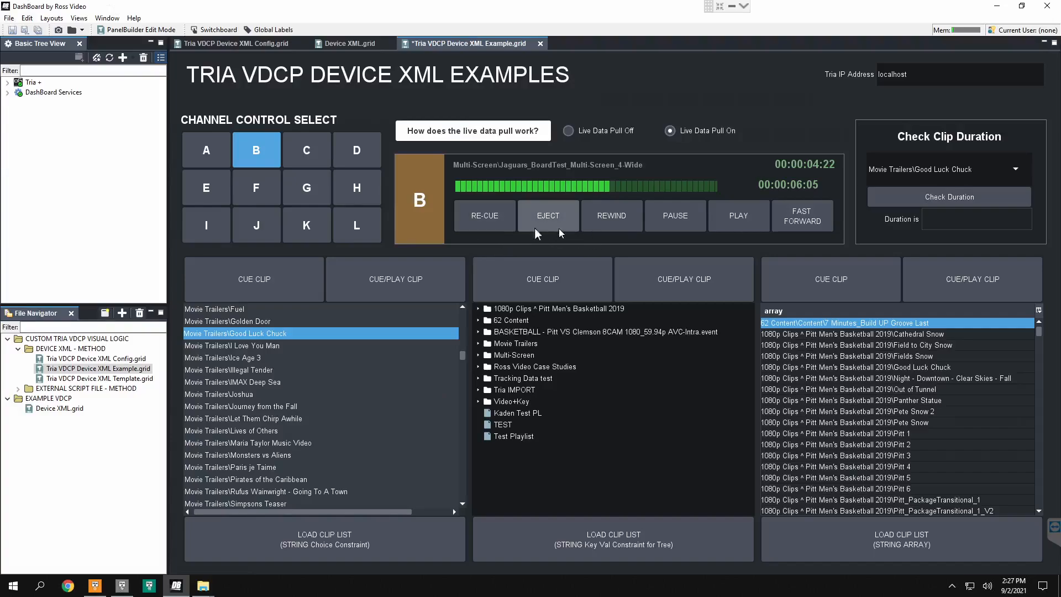
click(283, 298)
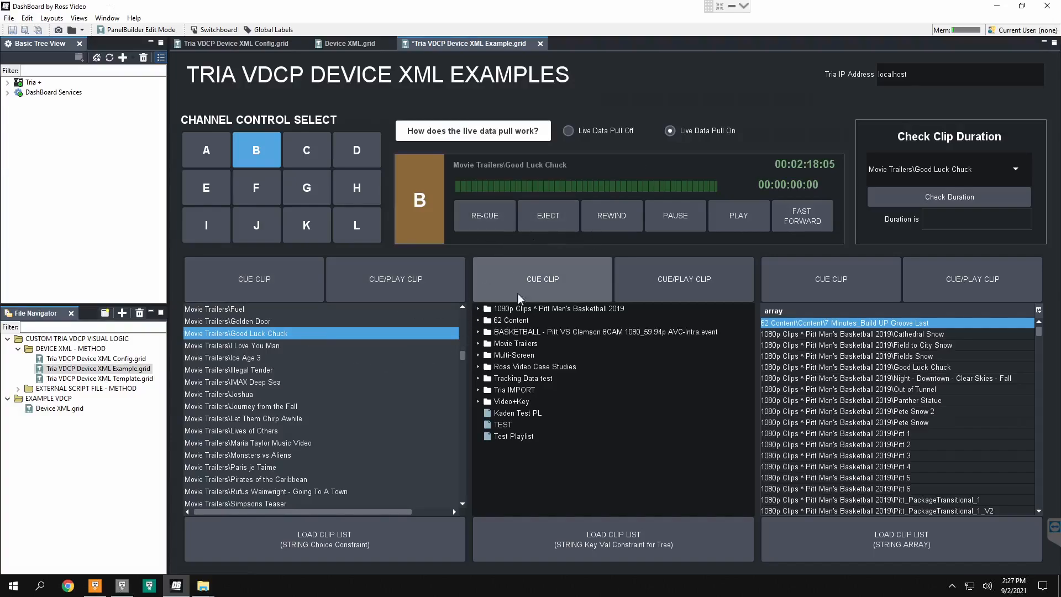
Step: Cue and play Cathedral Snow from the 1080p Clips ^ Pitt Men's Basketball 2019 folder of the clip tree
click(478, 308)
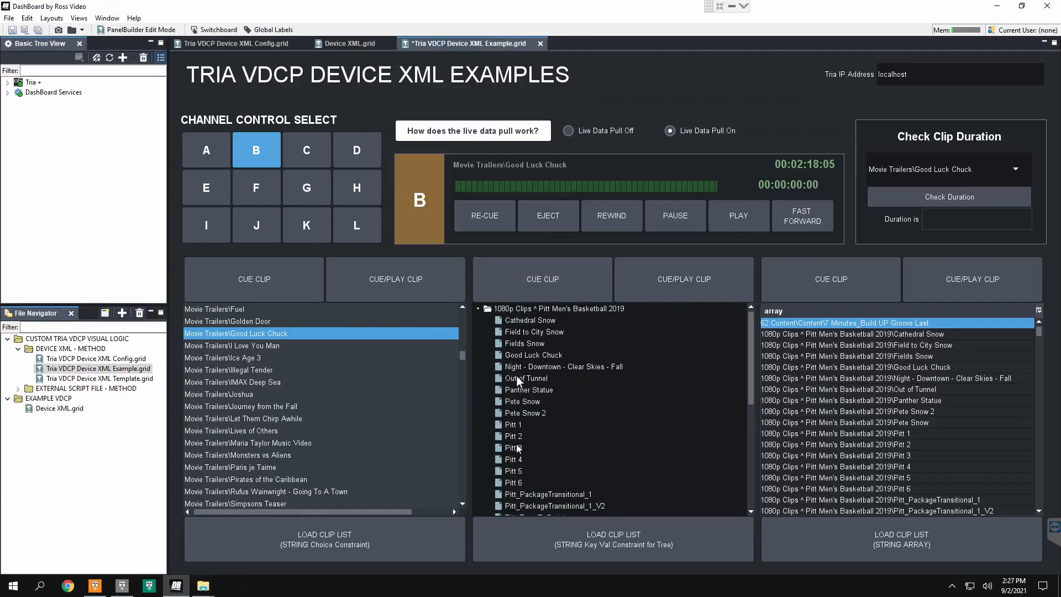
click(537, 322)
click(694, 284)
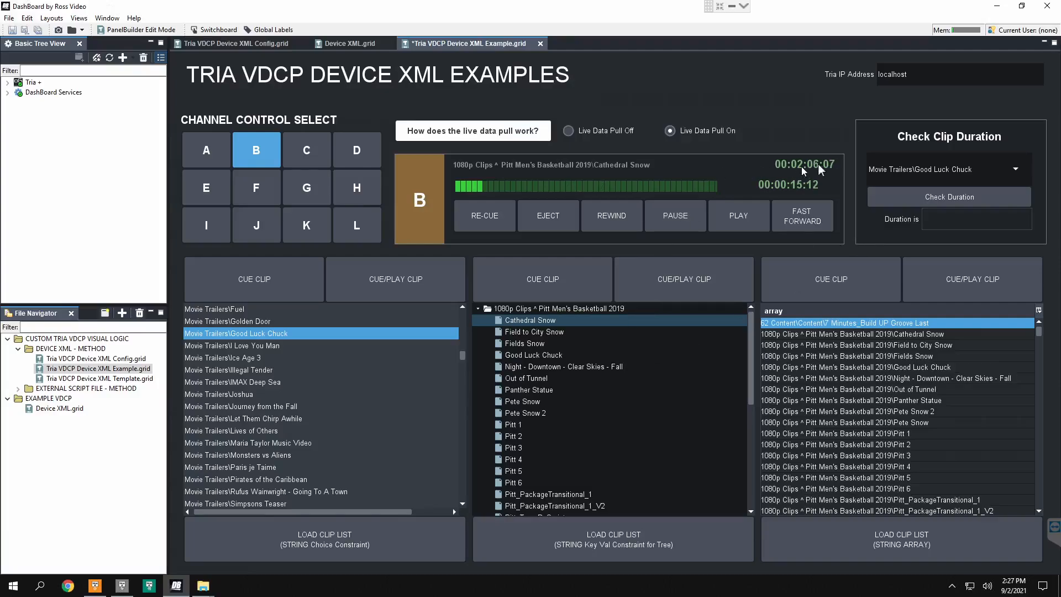
Step: Test the channel B transport controls by rewinding, fast-forwarding, playing, re-cueing and ejecting the Cathedral Snow clip
click(623, 222)
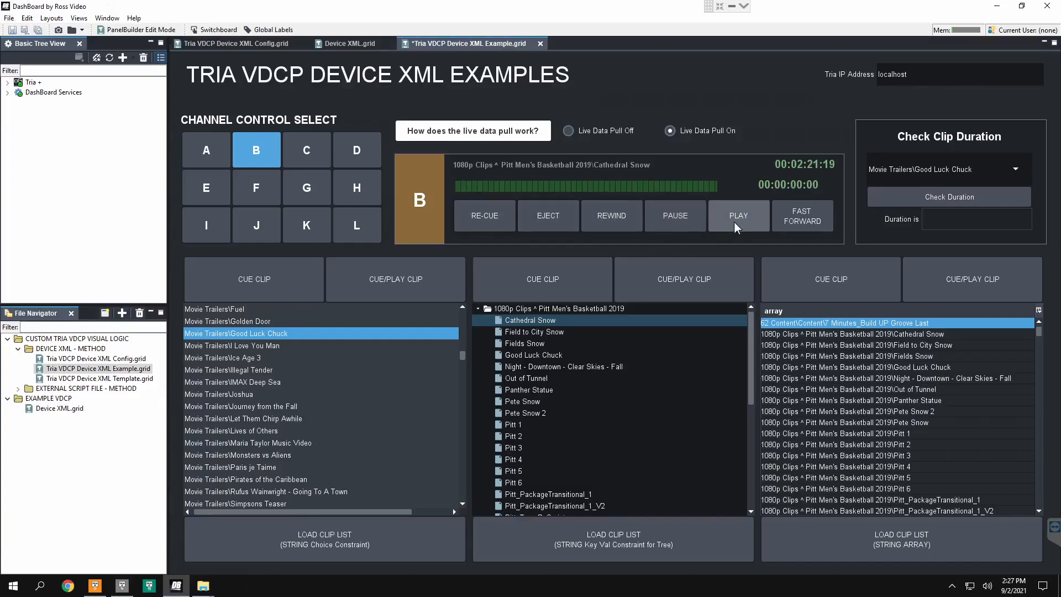
click(805, 216)
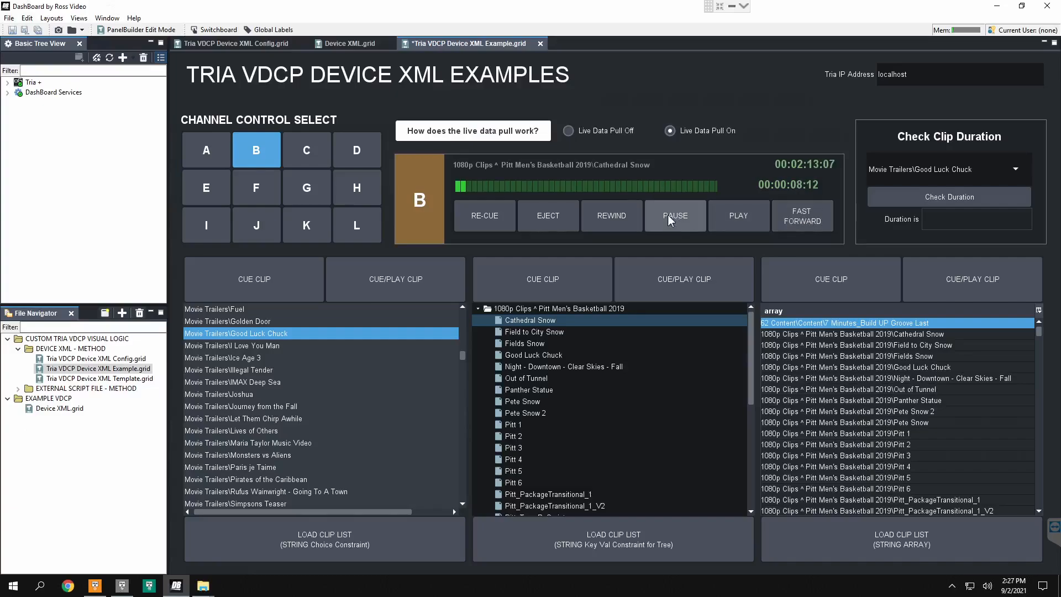
click(744, 218)
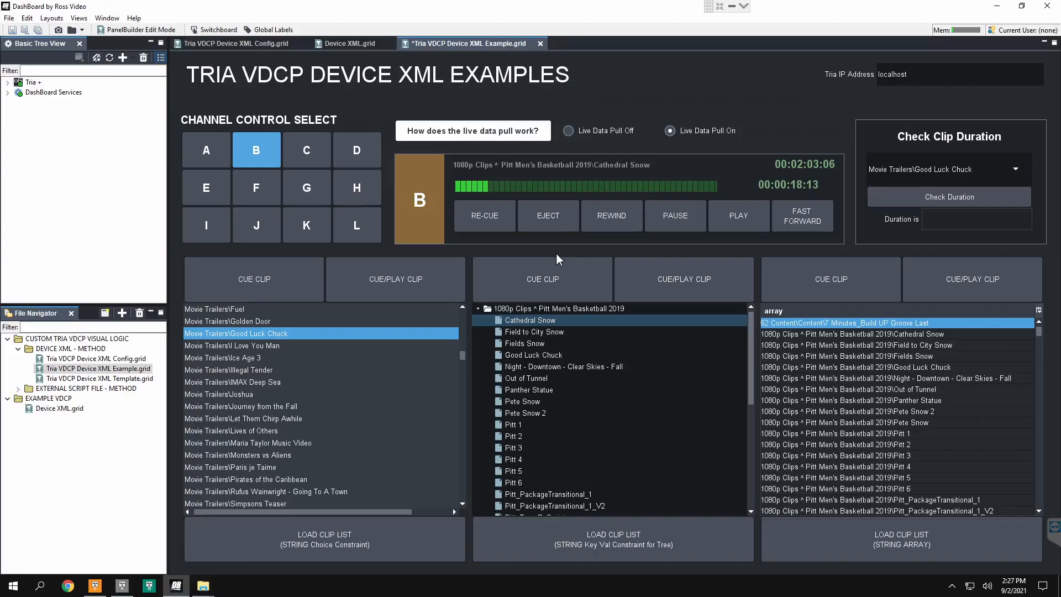
click(497, 224)
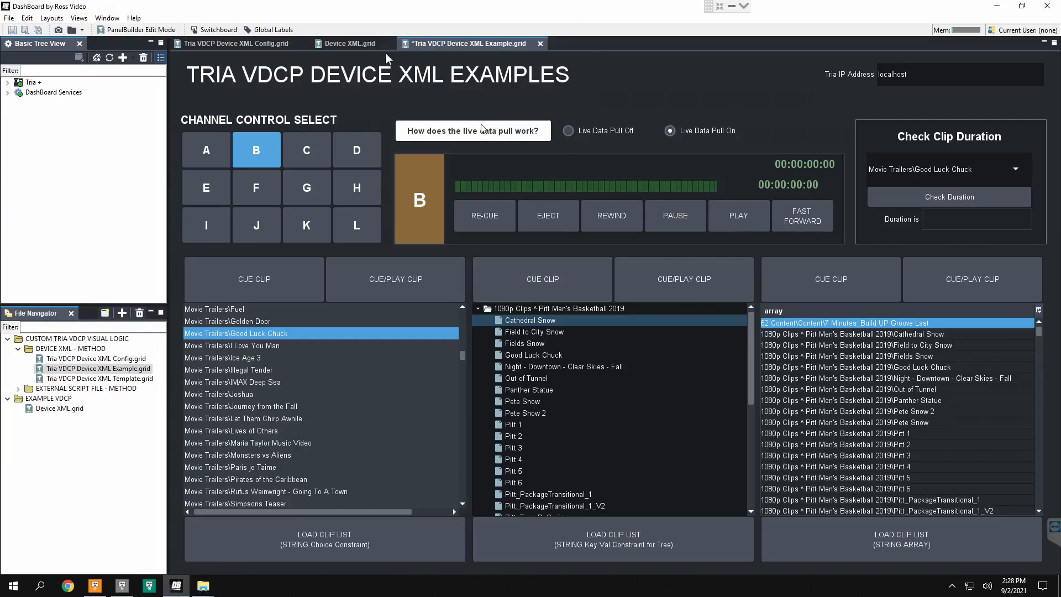
Step: Switch to Device XML.grid and move the PLAY CH A button to the upper-right area of the canvas
click(349, 44)
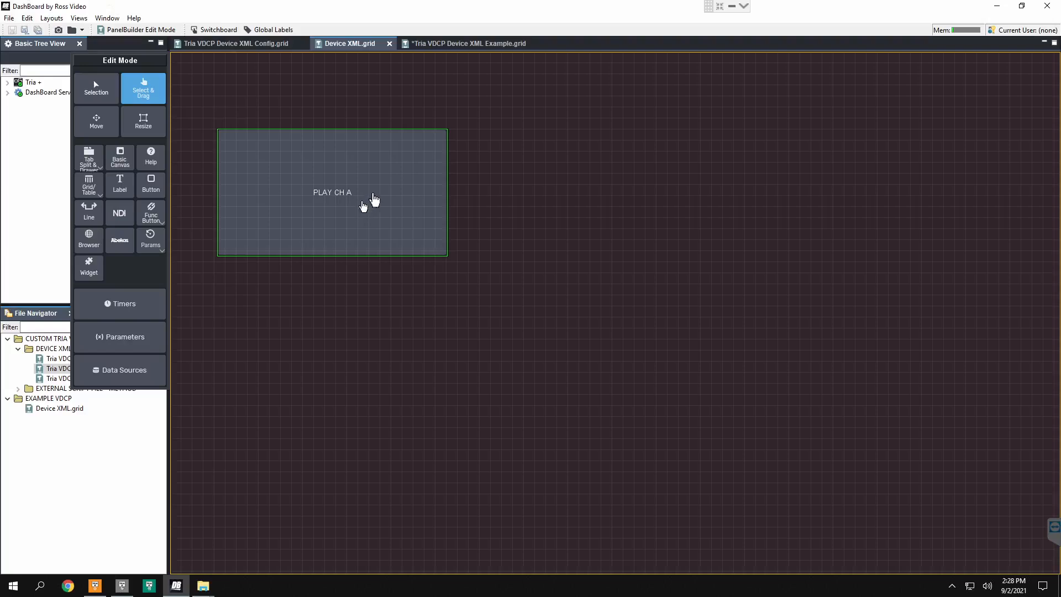
click(96, 121)
drag(355, 202, 923, 135)
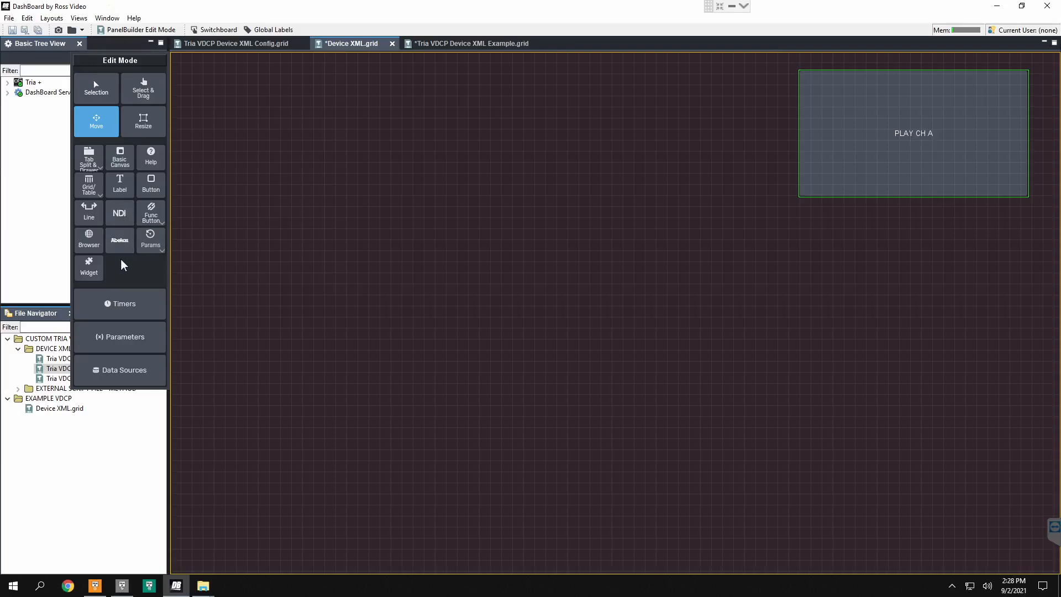
Step: Close the Tria VDCP Device XML Example.grid panel without saving its changes
click(476, 47)
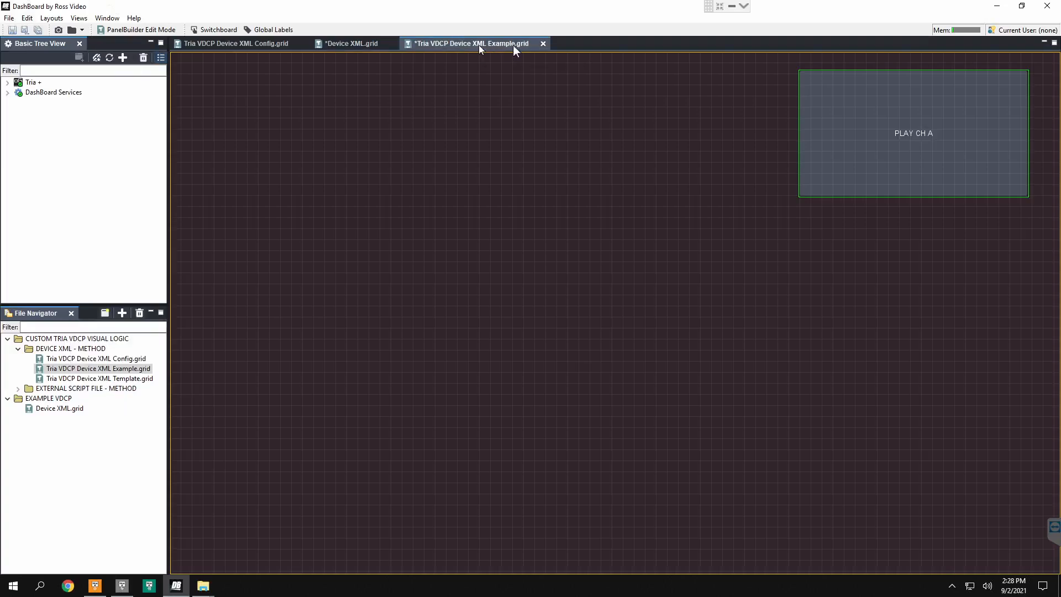
click(543, 44)
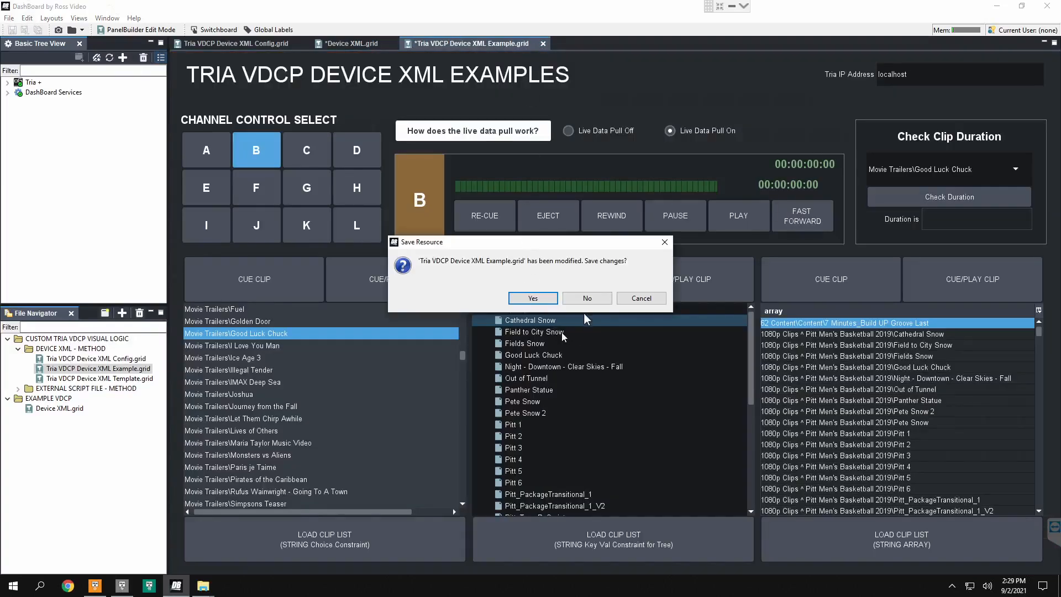
click(585, 429)
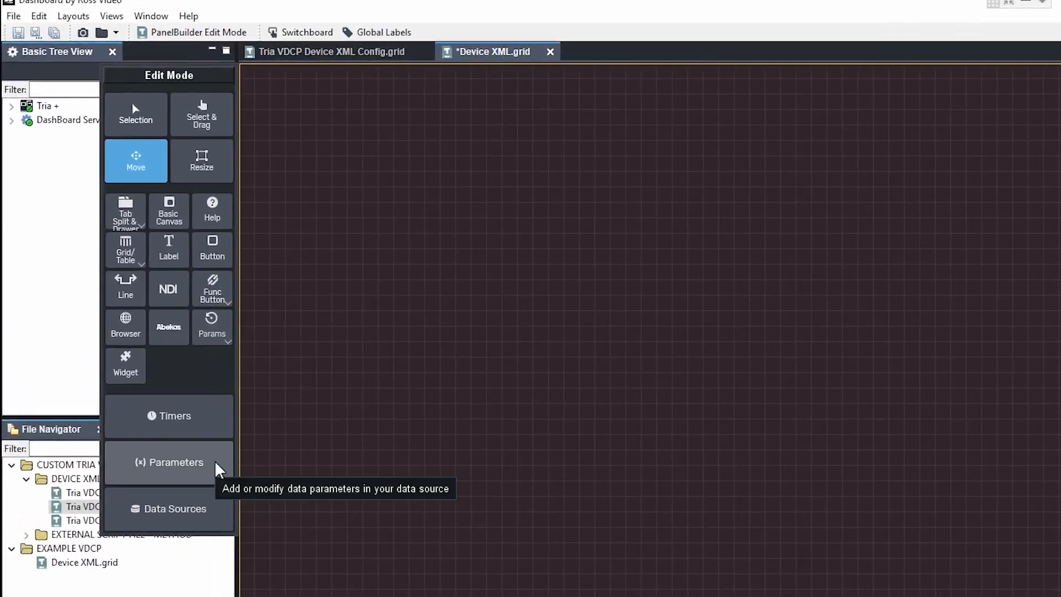
Step: Add a new parameter named Clip List with the OID clip-list
click(209, 469)
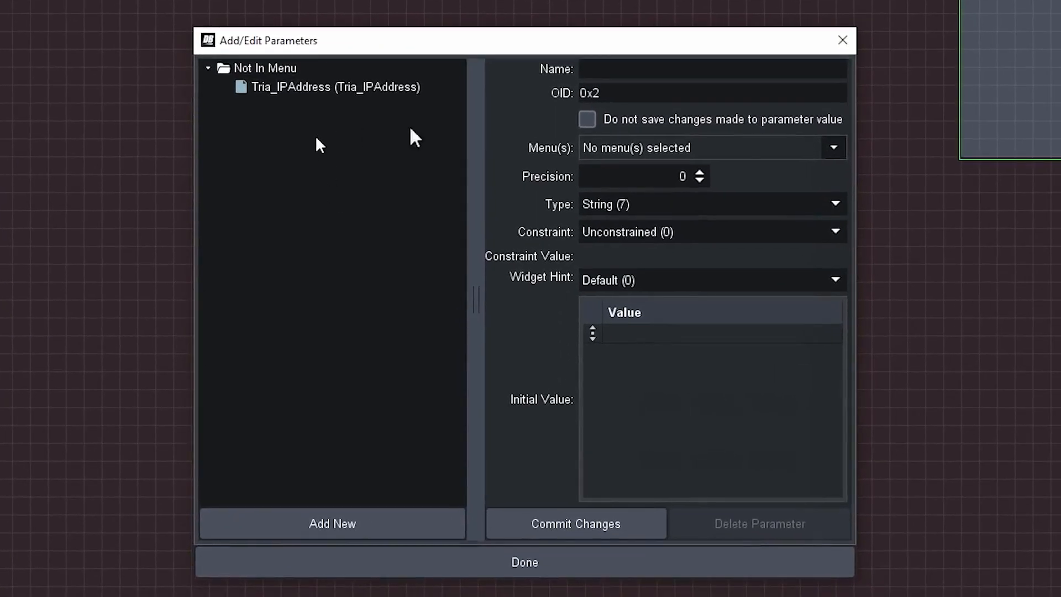
click(602, 69)
text(CLip)
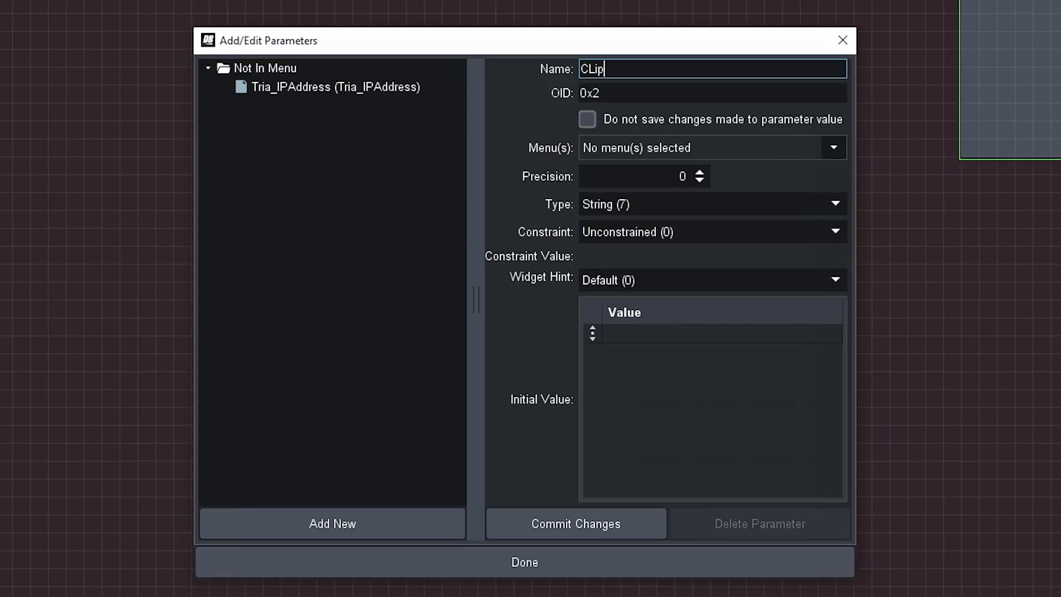
text( List)
key(Home)
key(Right)
key(Delete)
text(l)
key(Tab)
text(clip-list)
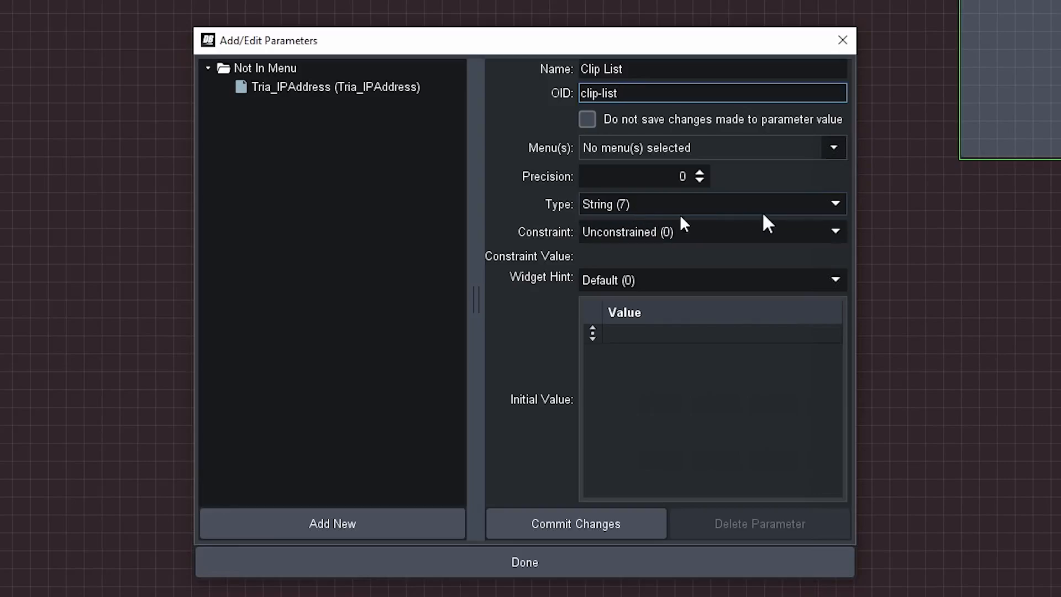
Step: Give the Clip List parameter a Choice Constraint (4) with the value "Please load the clip list..."
click(840, 236)
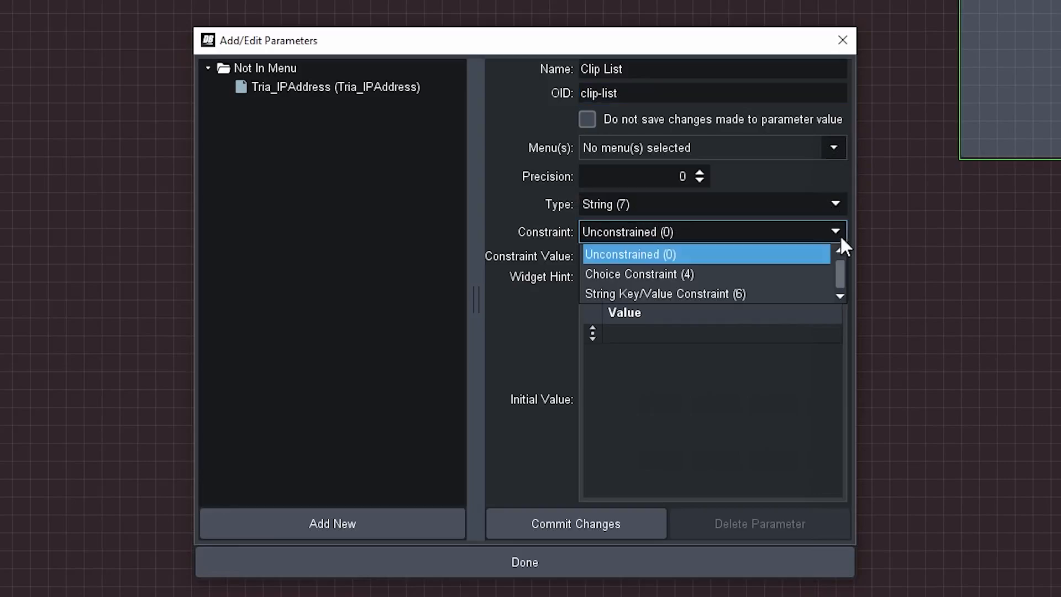
click(758, 274)
click(763, 284)
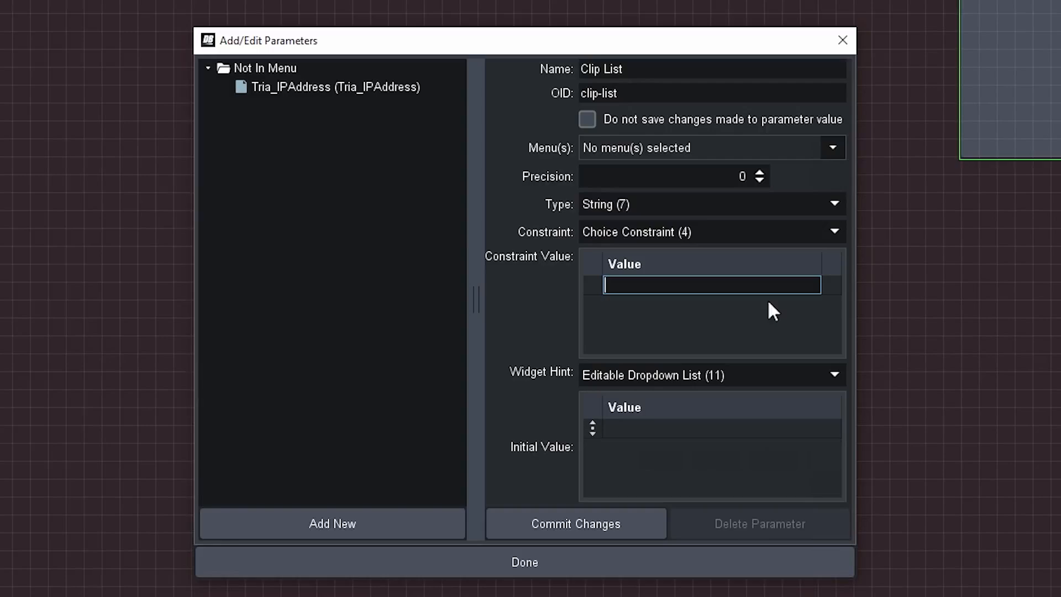
text(Please load the clip list...)
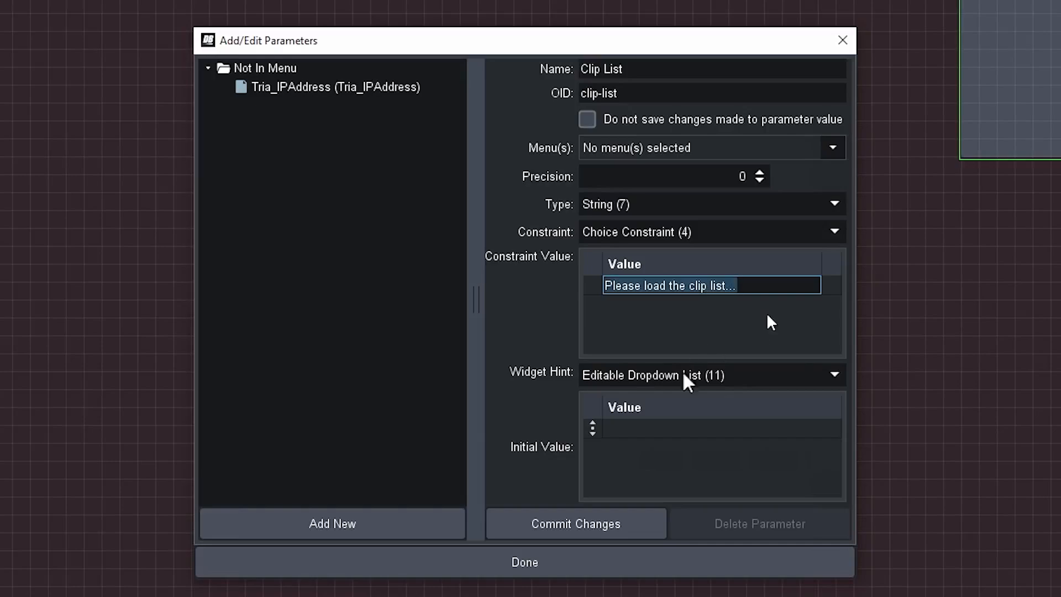
Step: Set the Clip List parameter's initial value to "Please load the clip list..." and its widget hint to List (20), committing the changes
double_click(656, 430)
text(Please load the clip list...)
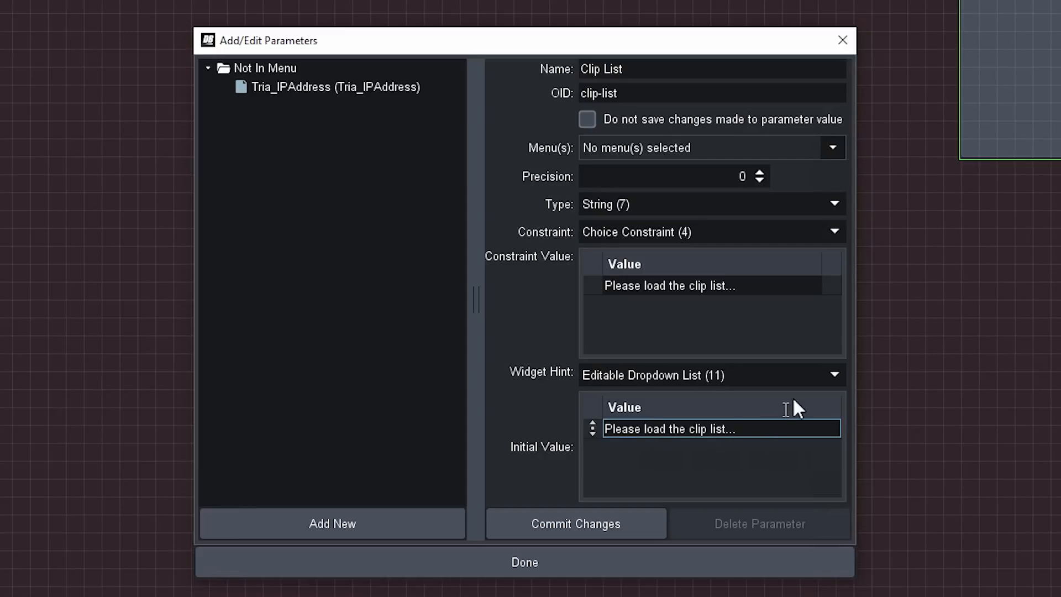
click(828, 388)
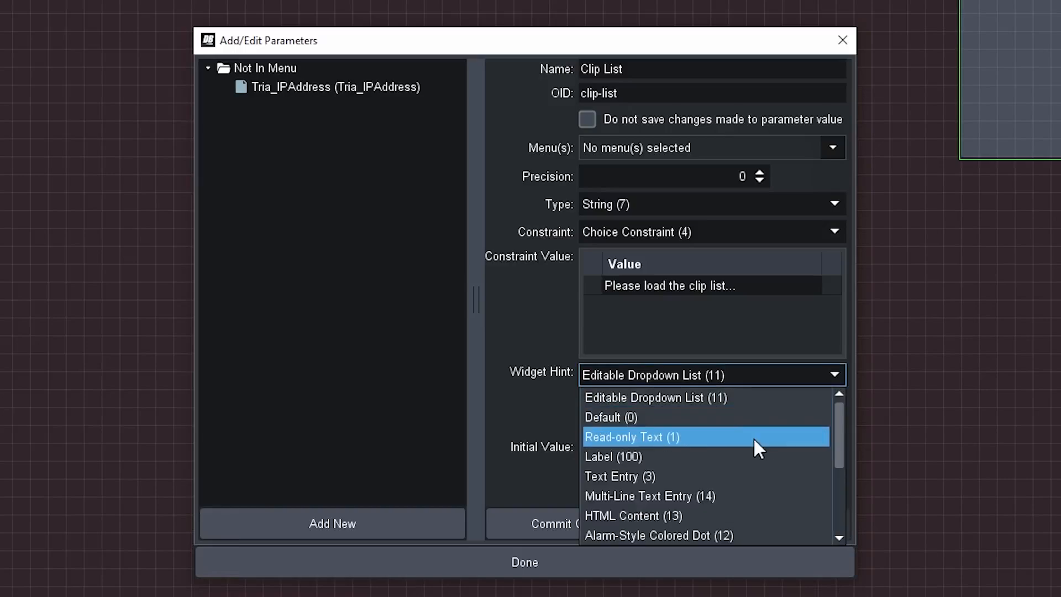
scroll(730, 458, down, 1)
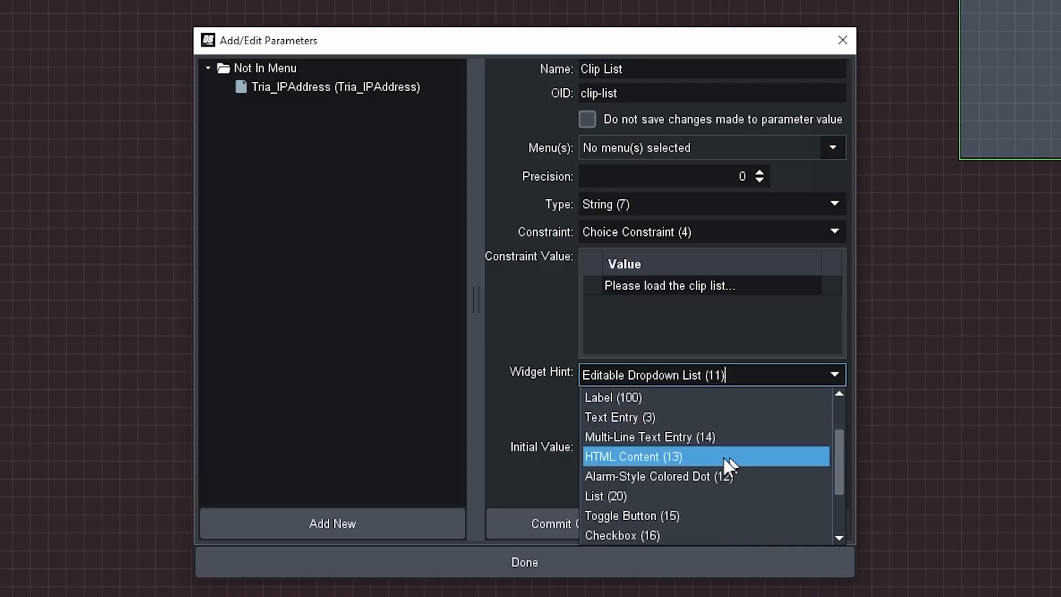
click(642, 496)
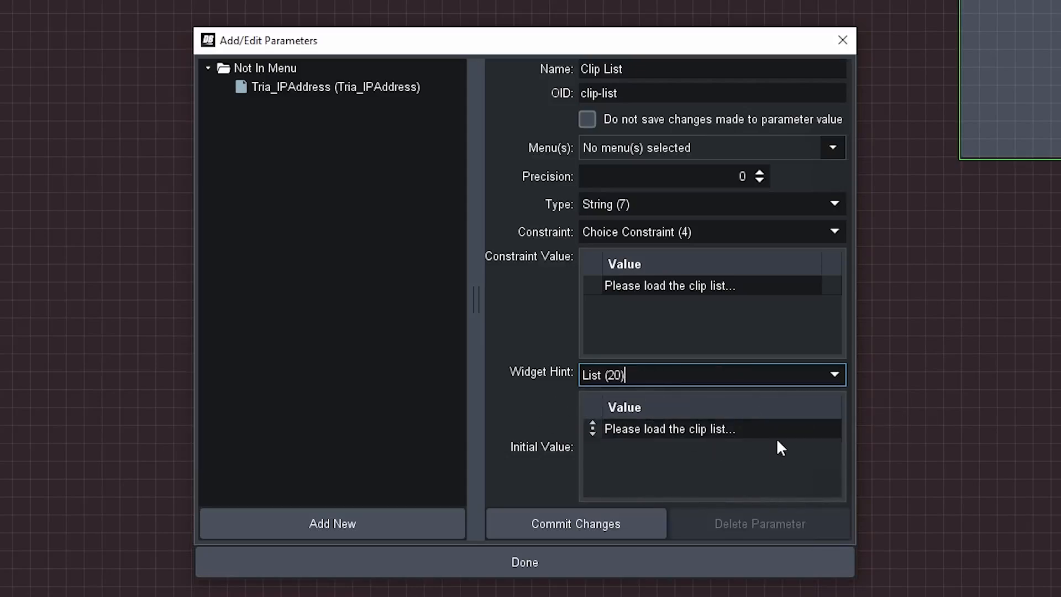
click(646, 527)
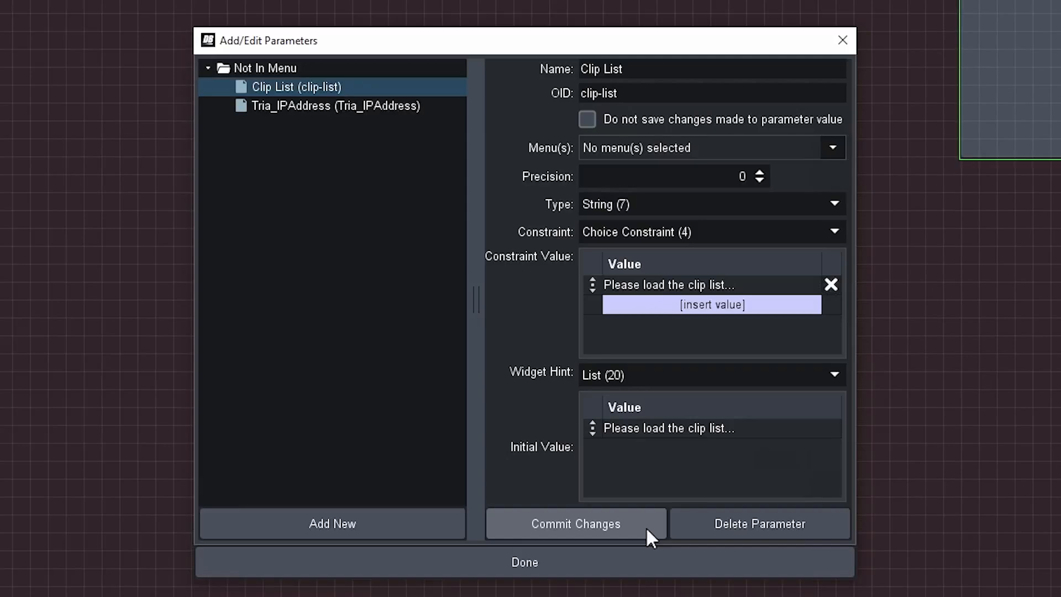
click(636, 562)
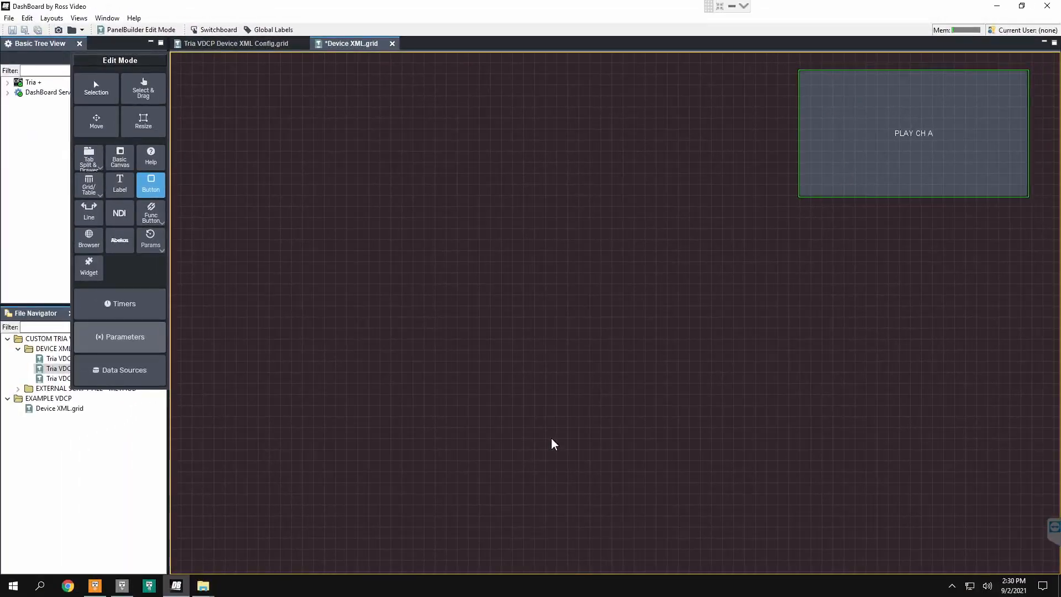
Step: Place the Clip List (clip-list) parameter as a tall list on the left half of the canvas
click(159, 248)
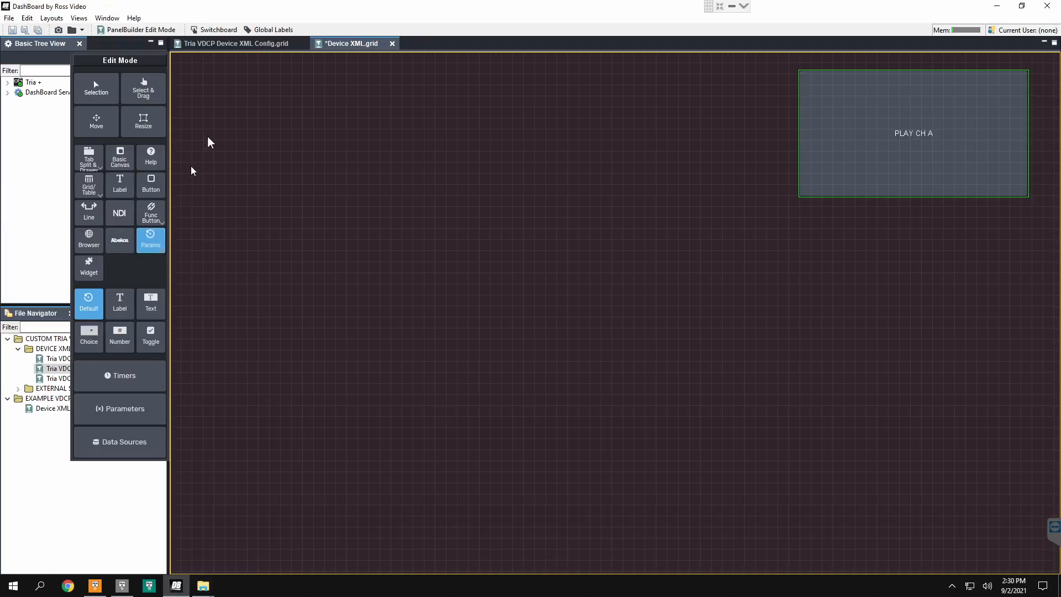
drag(212, 91, 544, 474)
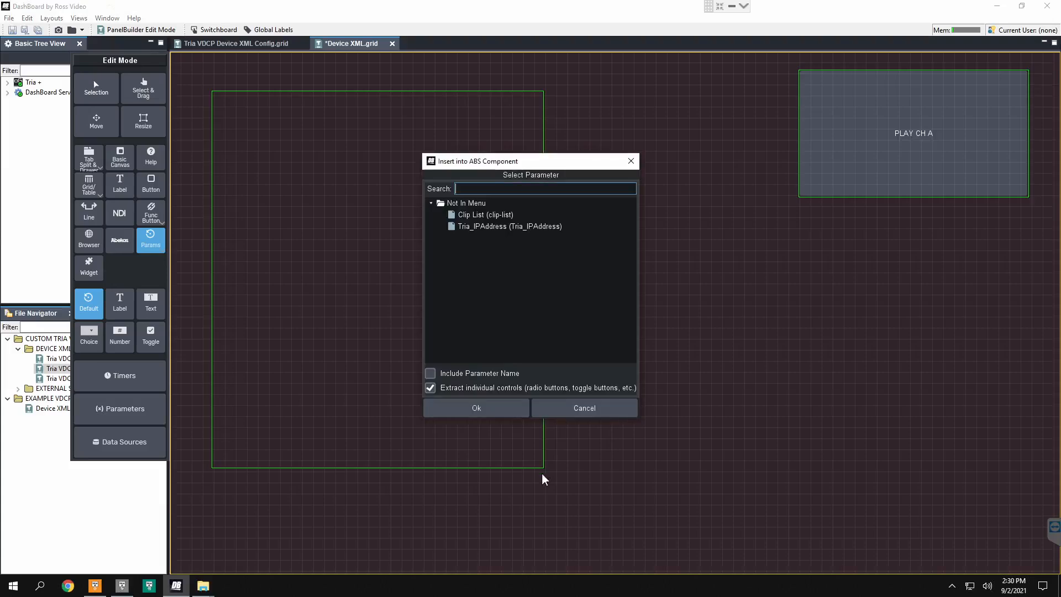
click(486, 216)
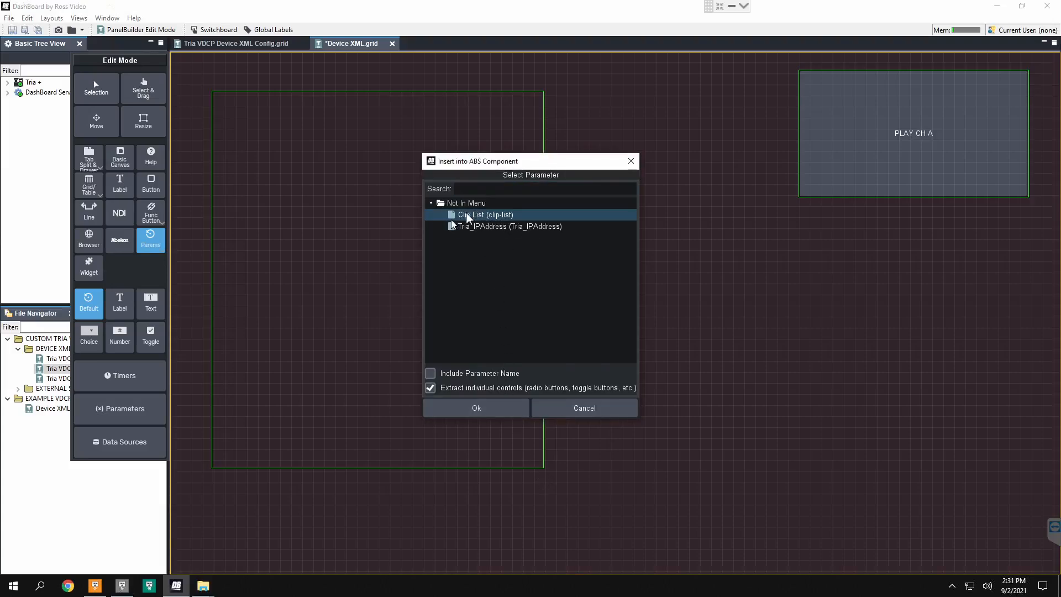
click(465, 411)
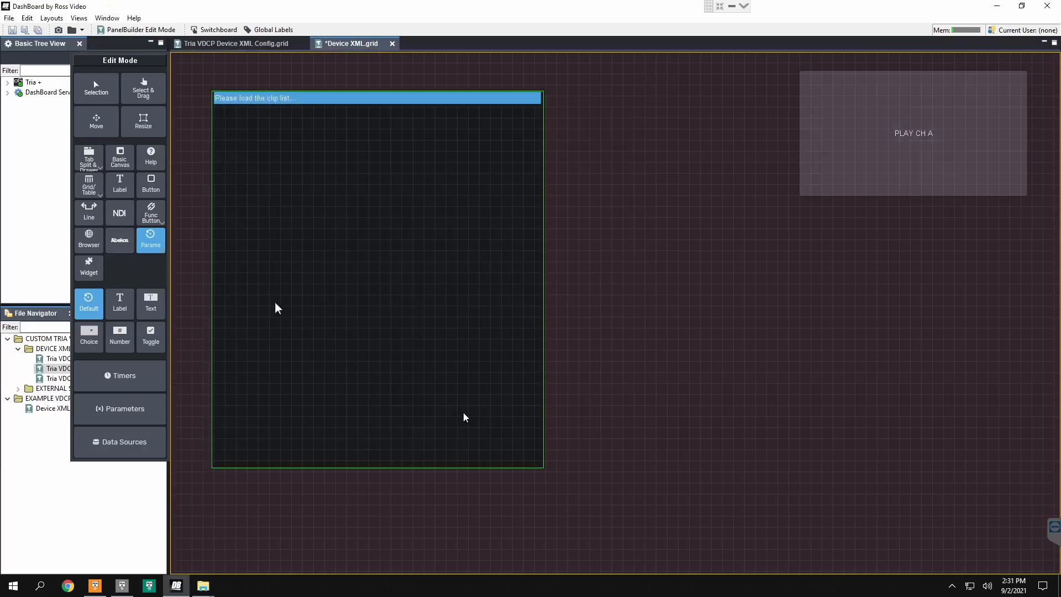
Step: Add the attribute scroll="true" to the source of the clip-list param component
click(143, 89)
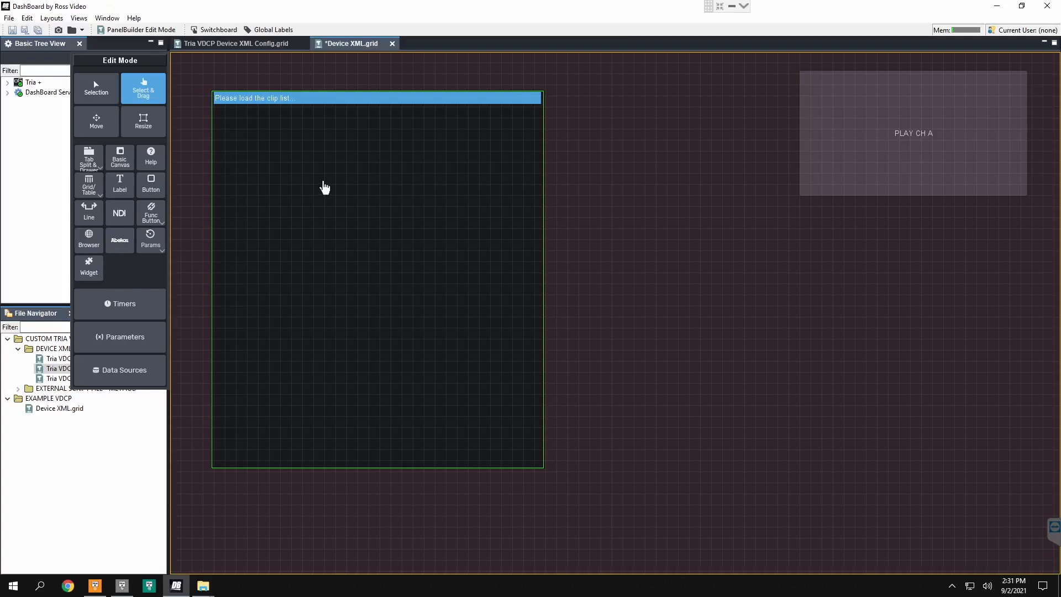
double_click(323, 187)
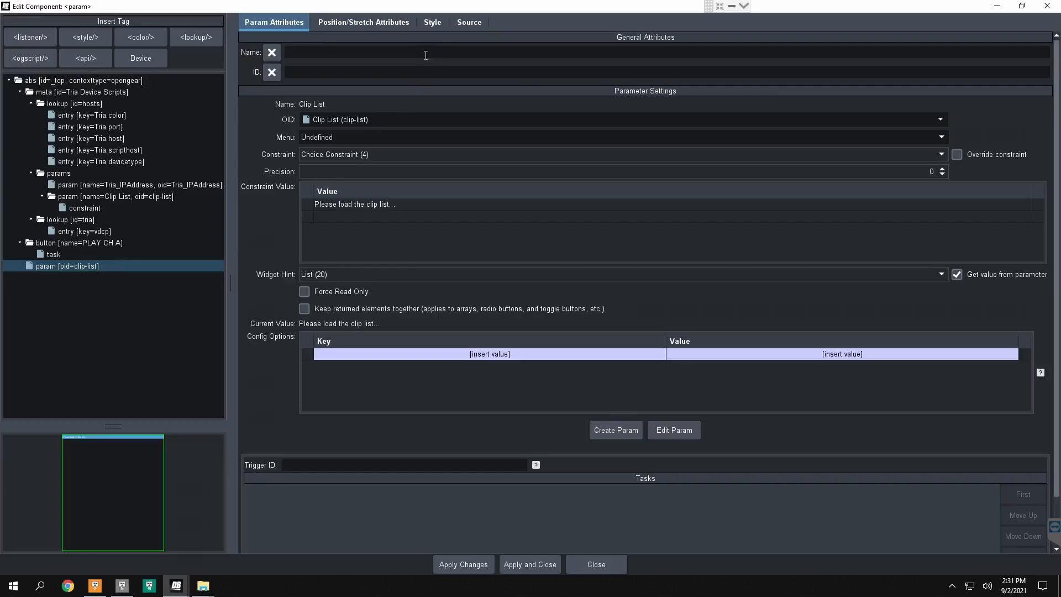
click(462, 24)
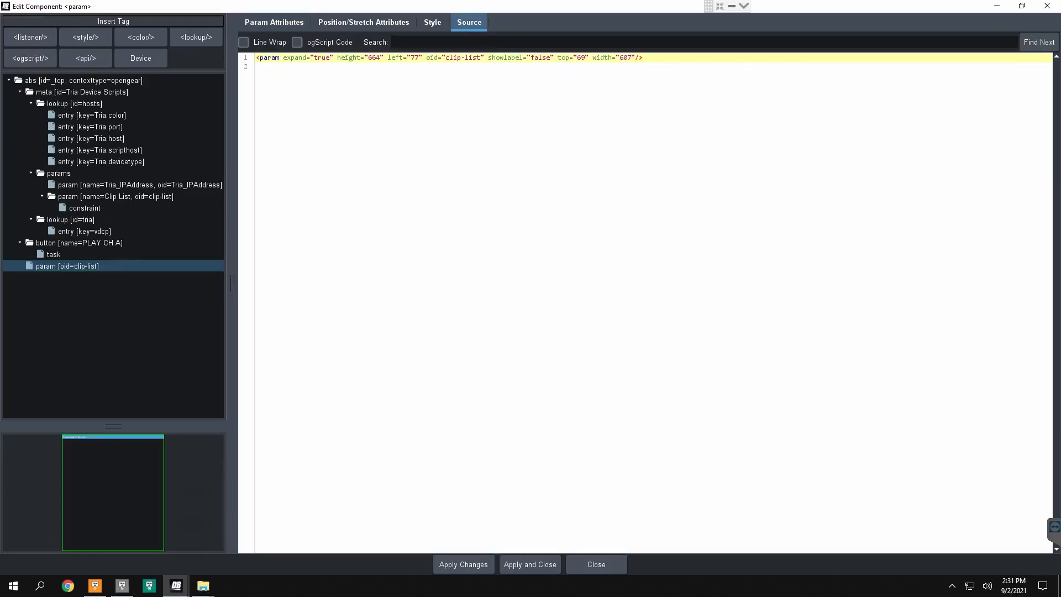
text(scrol)
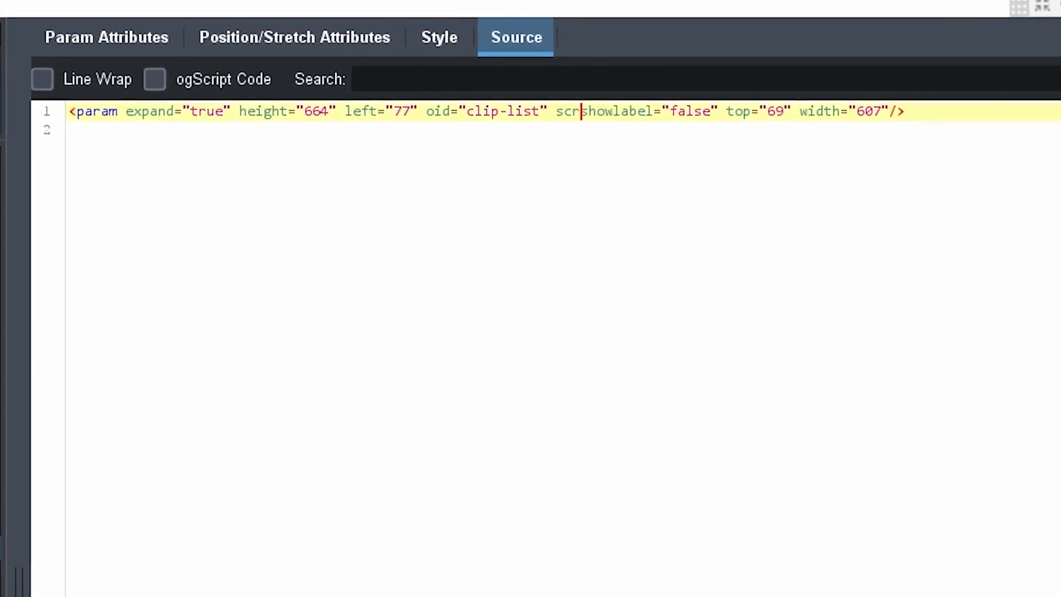
text(l=")
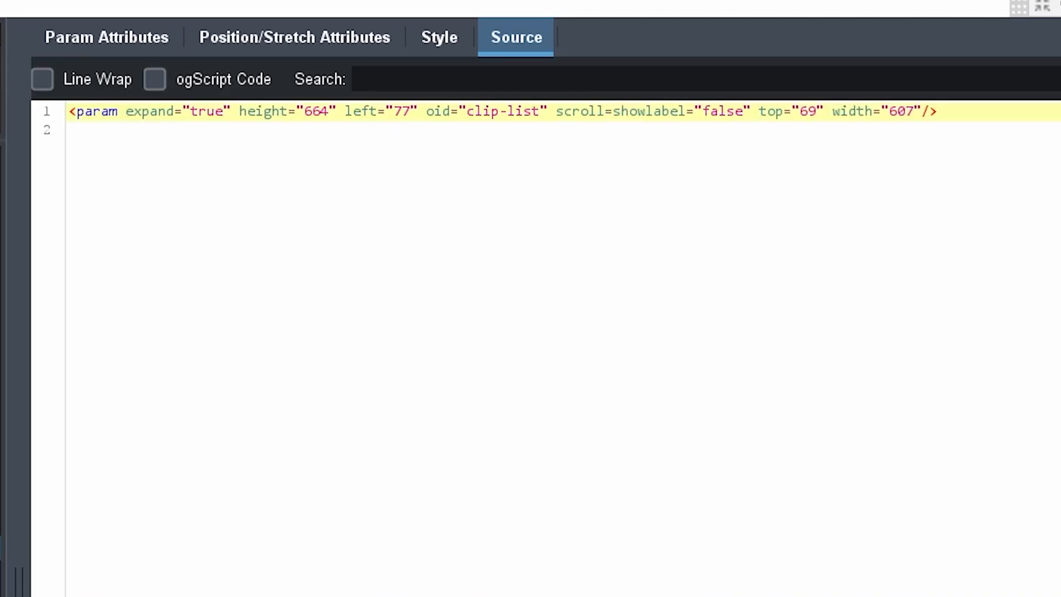
text(true)
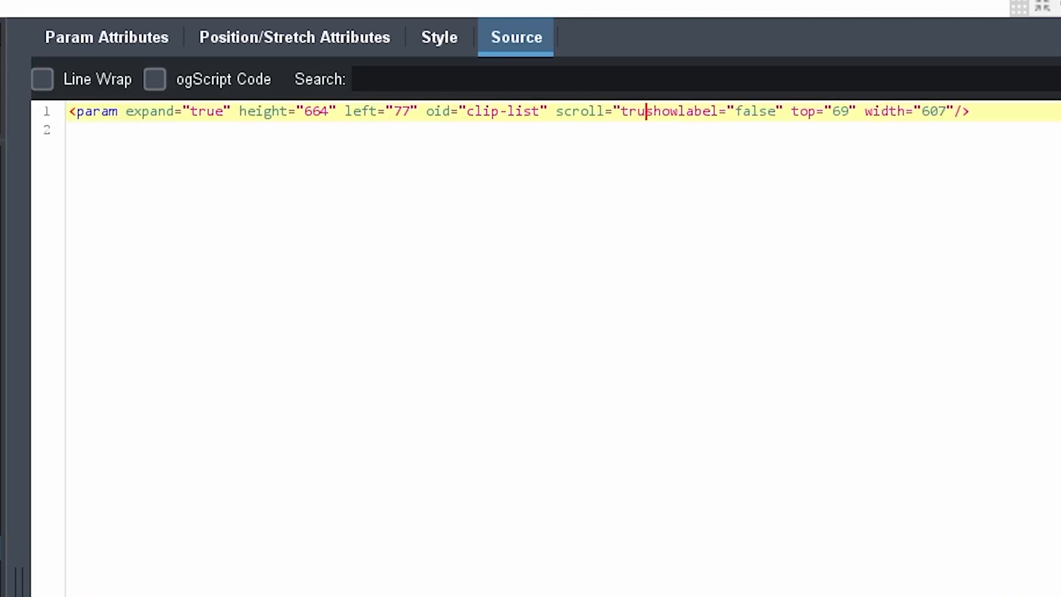
text(")
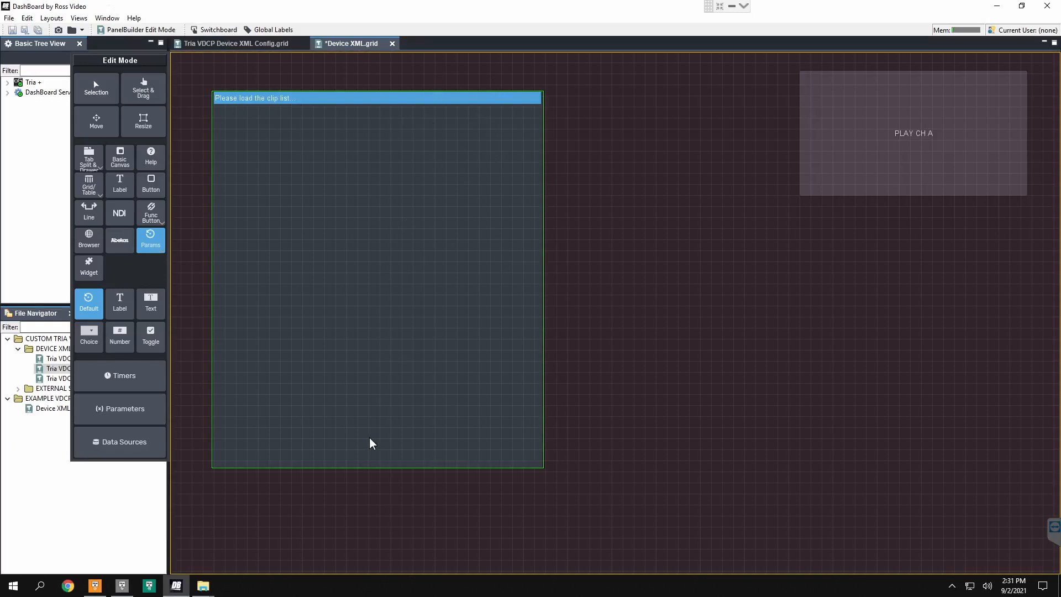
Step: Draw a button directly below the clip list, matching its width, and name it Load Clip List
click(151, 184)
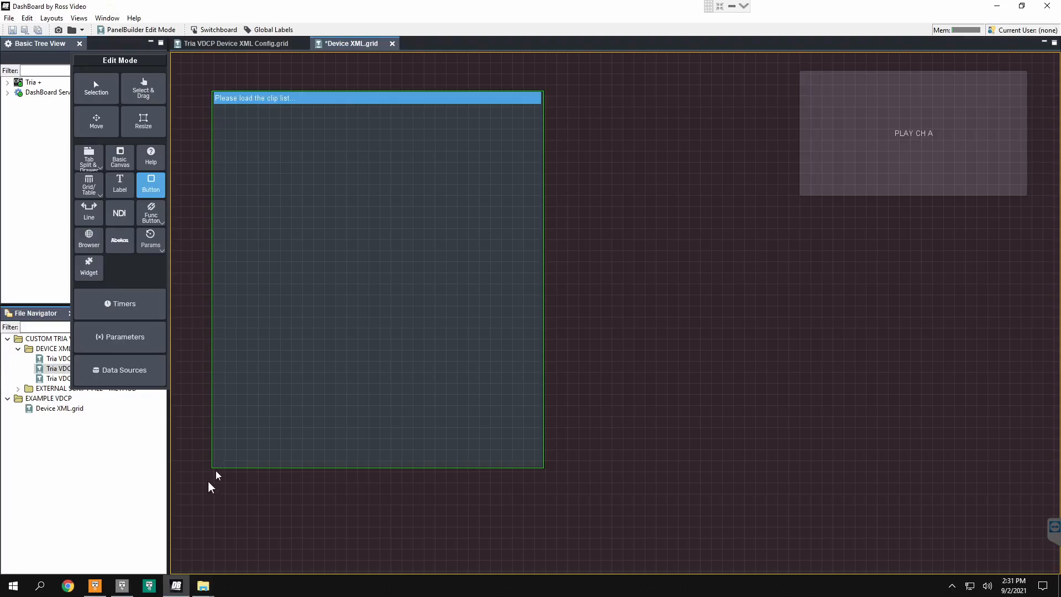
drag(215, 480, 542, 559)
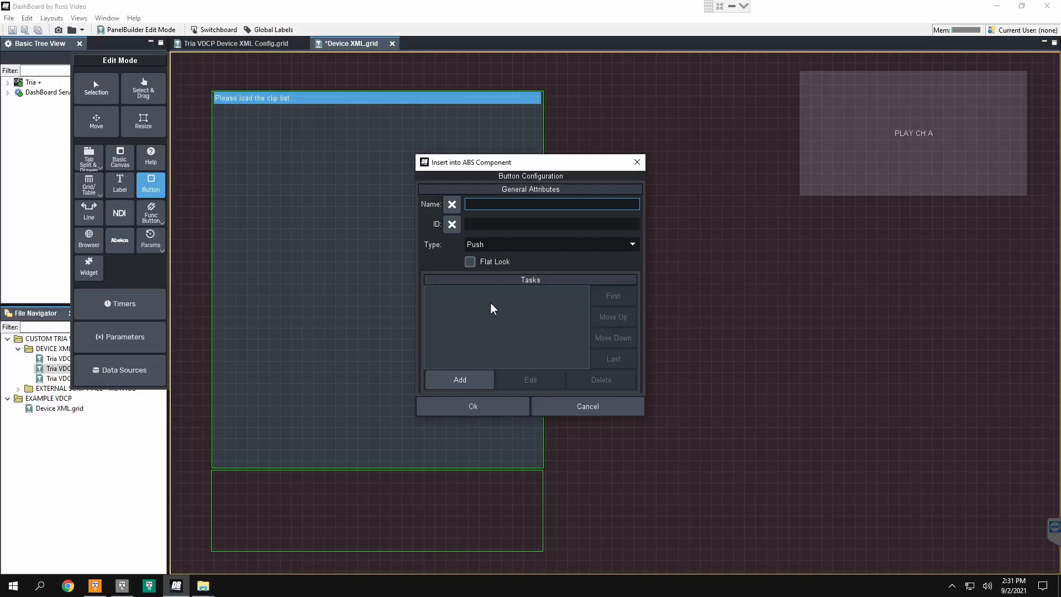
text(Clip List Pu)
key(BackSpace)
key(BackSpace)
key(BackSpace)
key(BackSpace)
key(Home)
text(Load)
Step: Add an ogScript task to the Load Clip List button containing the Tria API block Clip List to String Constraint Param
click(473, 381)
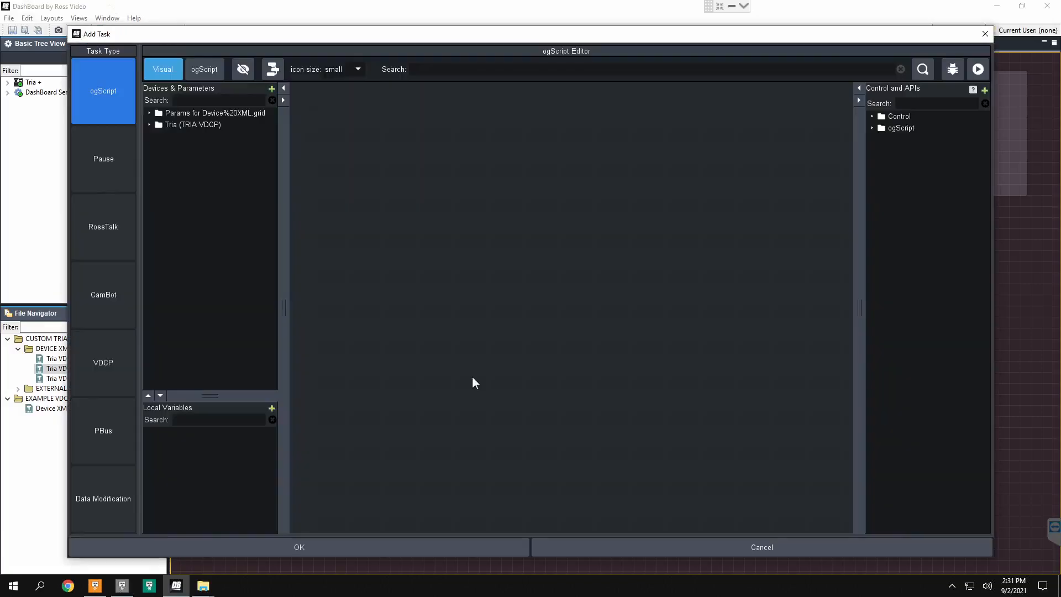
double_click(212, 124)
double_click(173, 136)
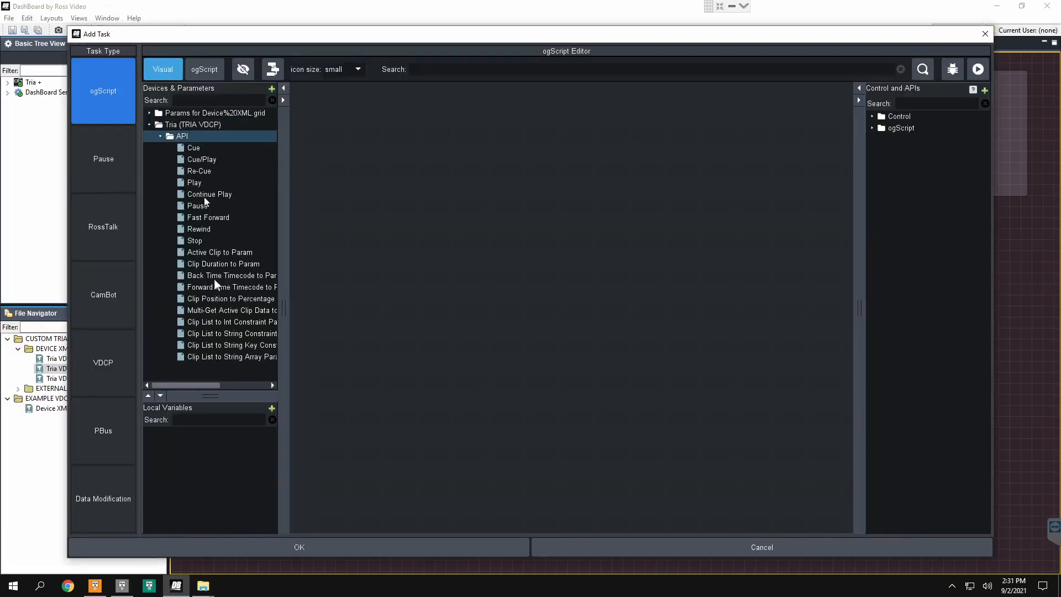
drag(282, 346, 383, 362)
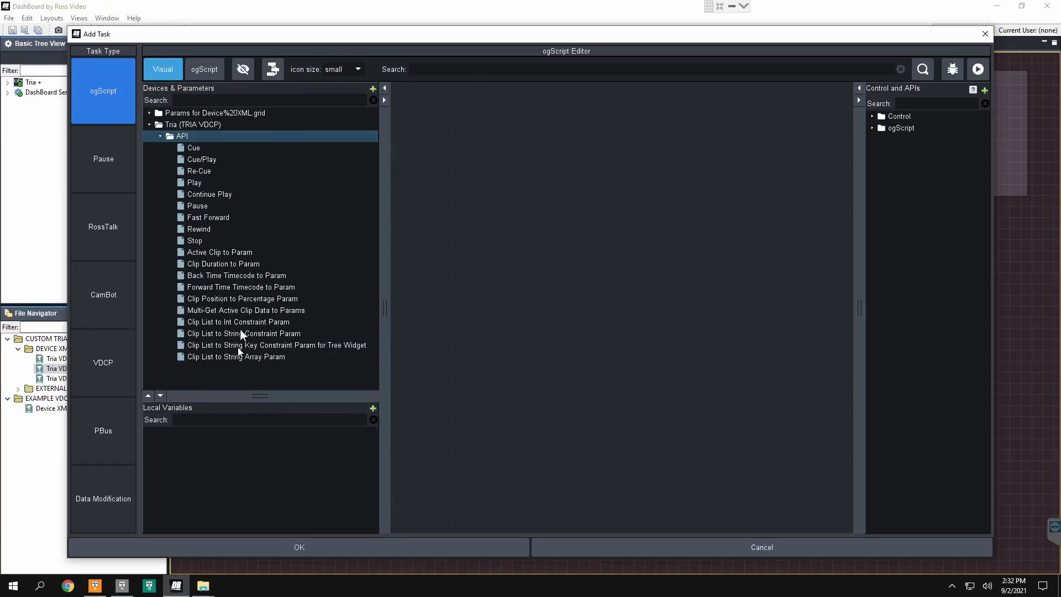
click(243, 333)
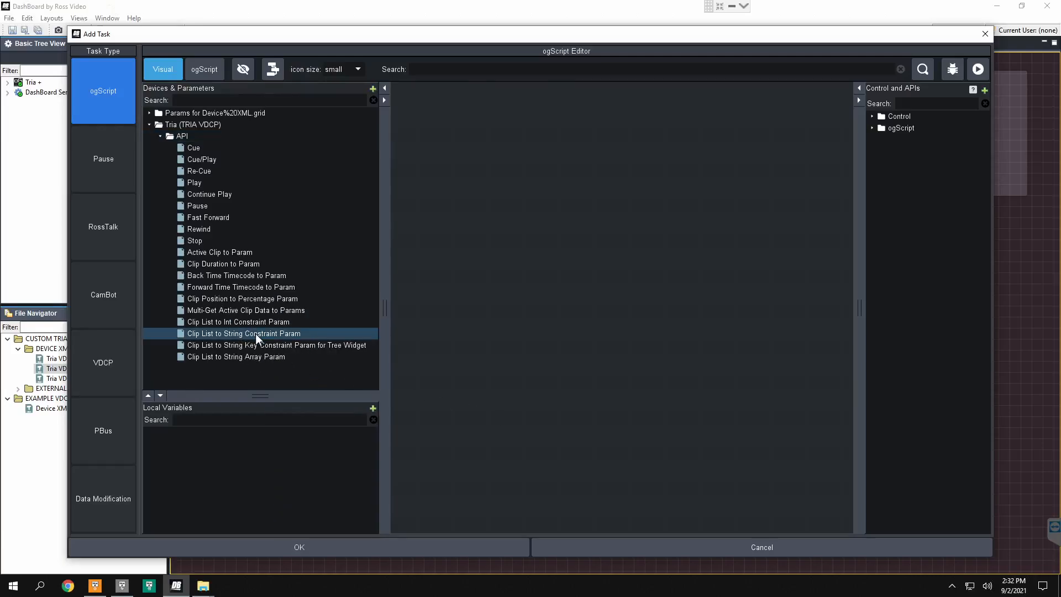
drag(338, 333, 492, 212)
drag(586, 261, 623, 263)
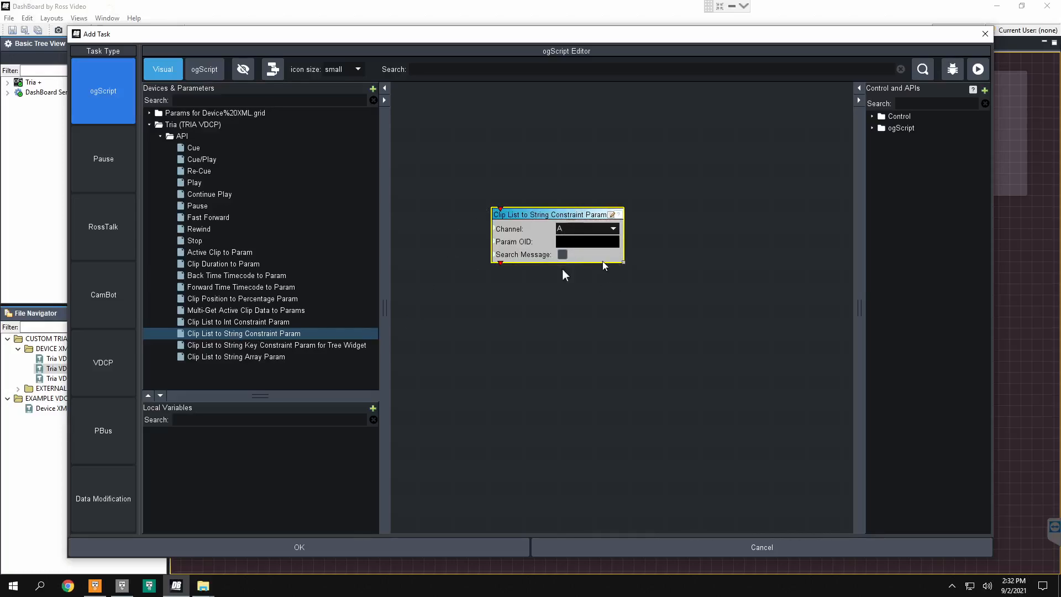
Step: Set the block's Param OID to clip-list, enable Search Message, and confirm the task and the button
drag(380, 240, 280, 239)
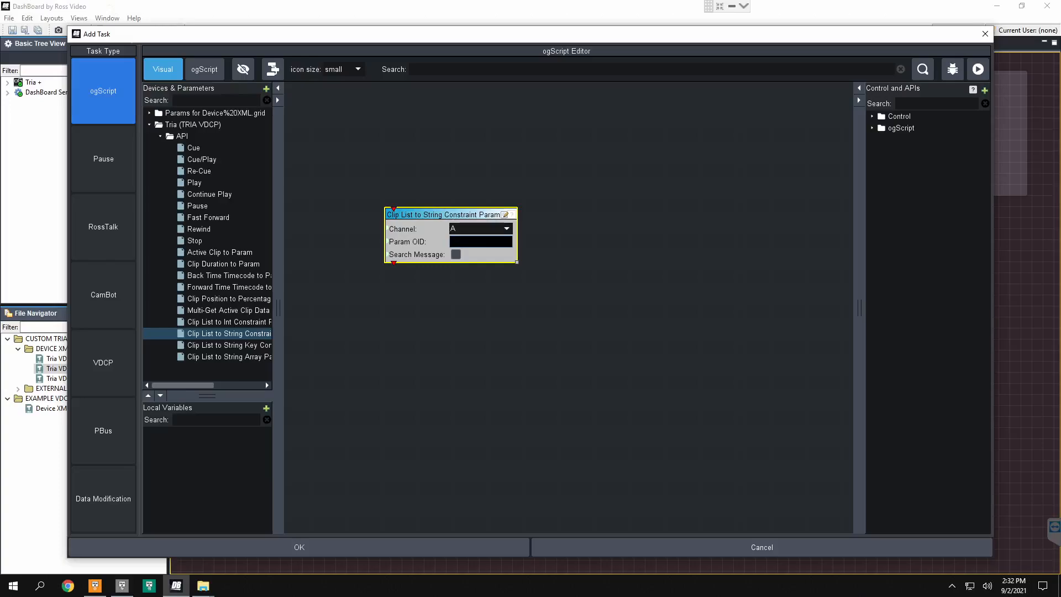
text(clip-list)
drag(481, 242, 409, 240)
click(456, 254)
click(522, 291)
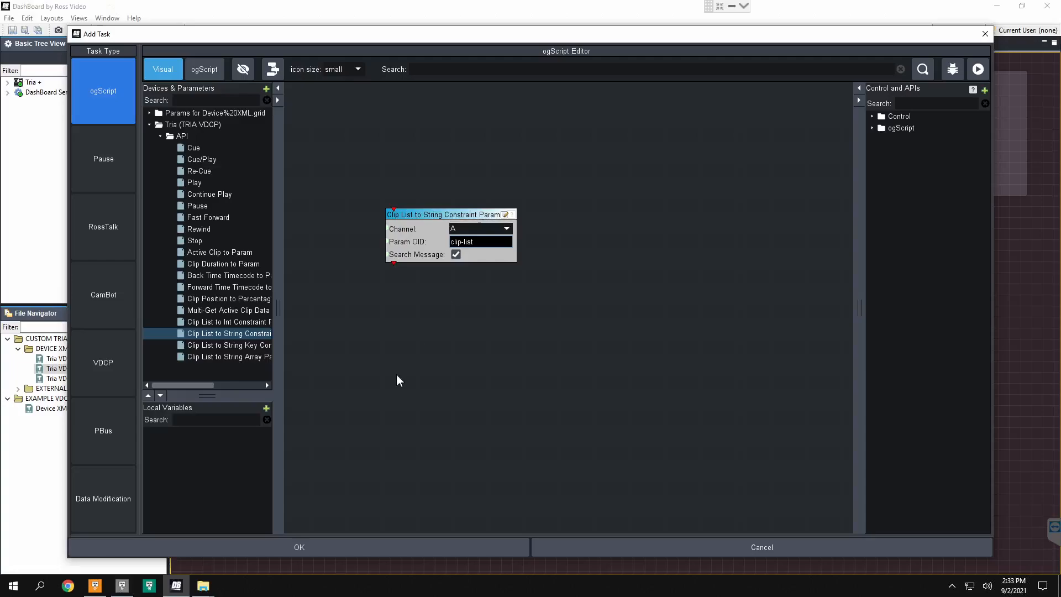
click(349, 545)
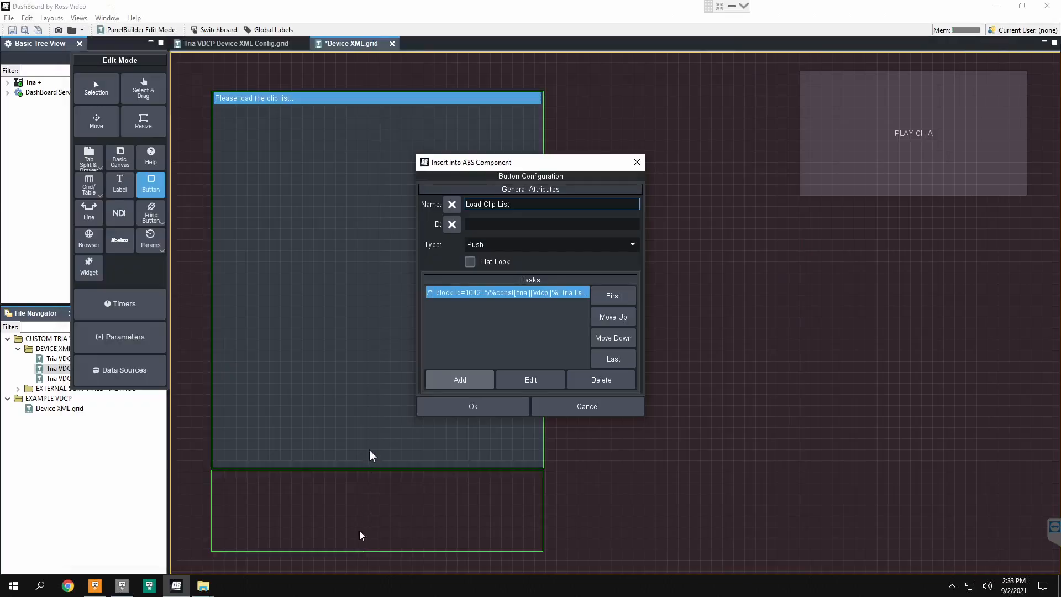
click(456, 412)
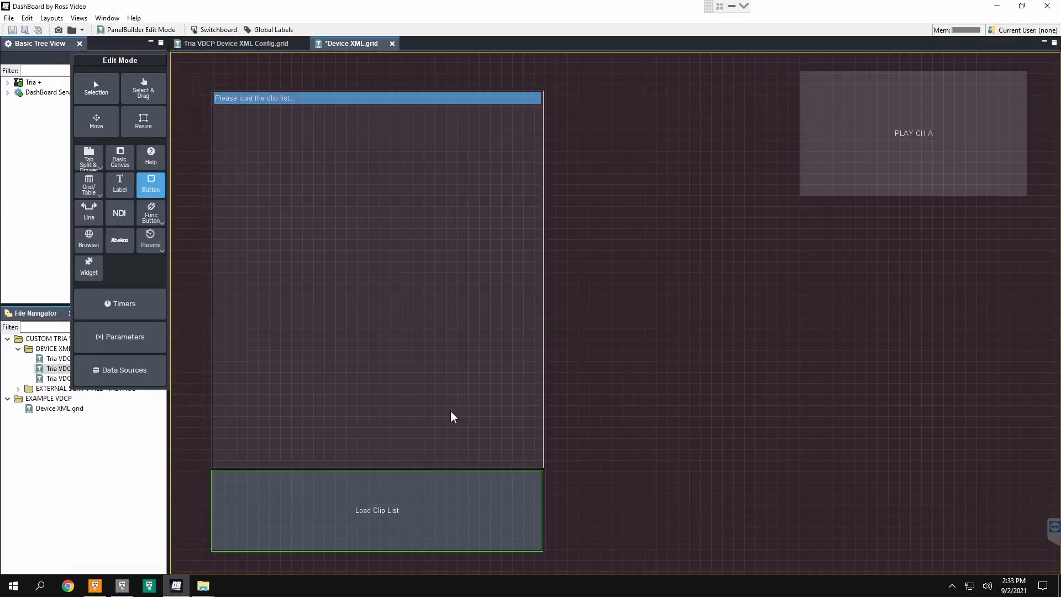
Step: Test the panel outside edit mode by loading the clip list and selecting the Pitt Men's Basketball 2019 clip Pitt 1
key(ctrl+g)
click(412, 509)
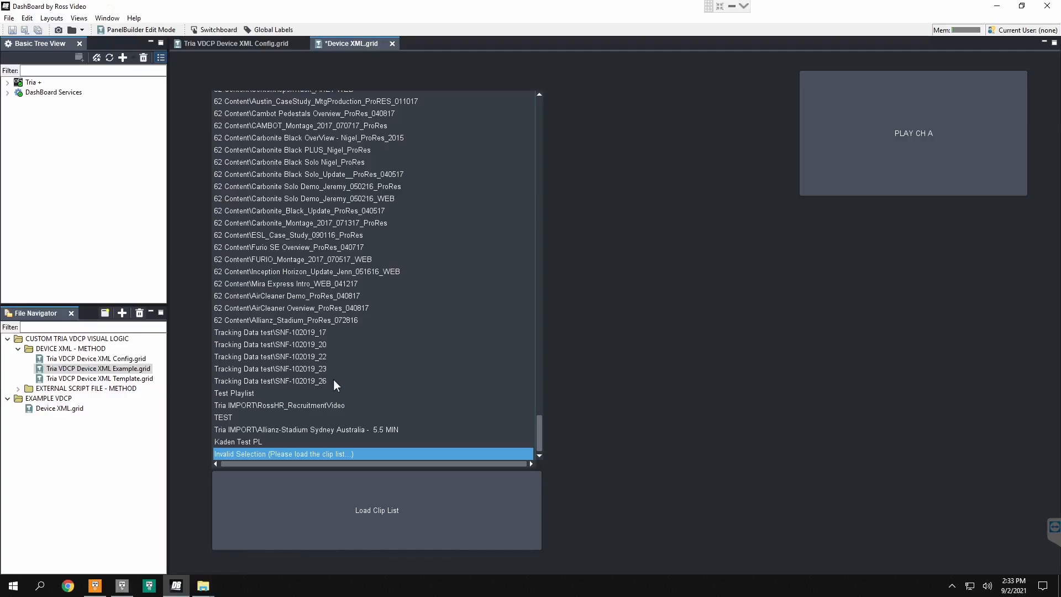
scroll(333, 378, up, 20)
scroll(330, 366, up, 20)
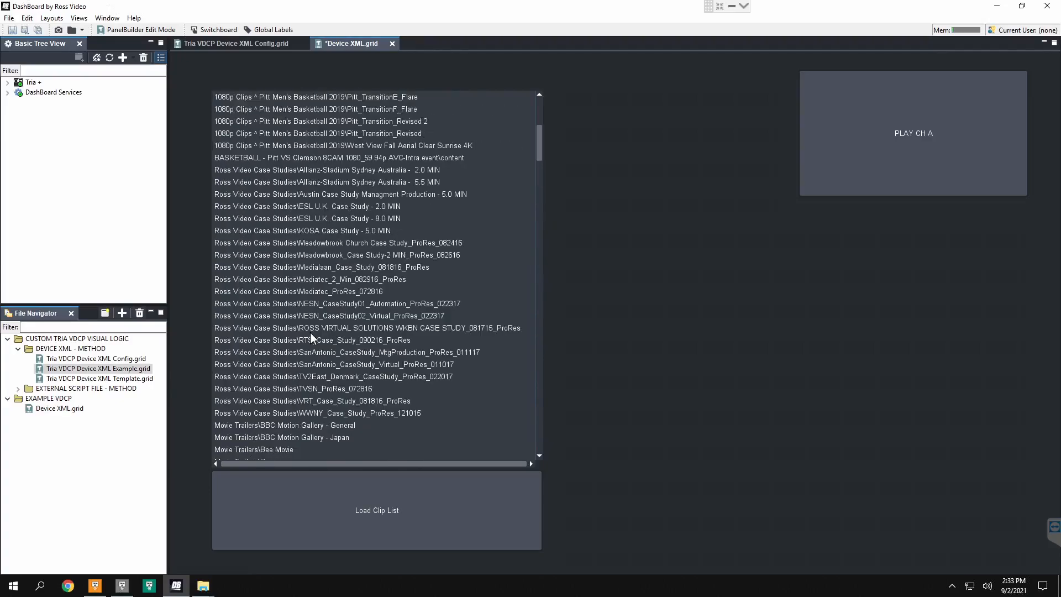
scroll(311, 333, up, 7)
click(261, 170)
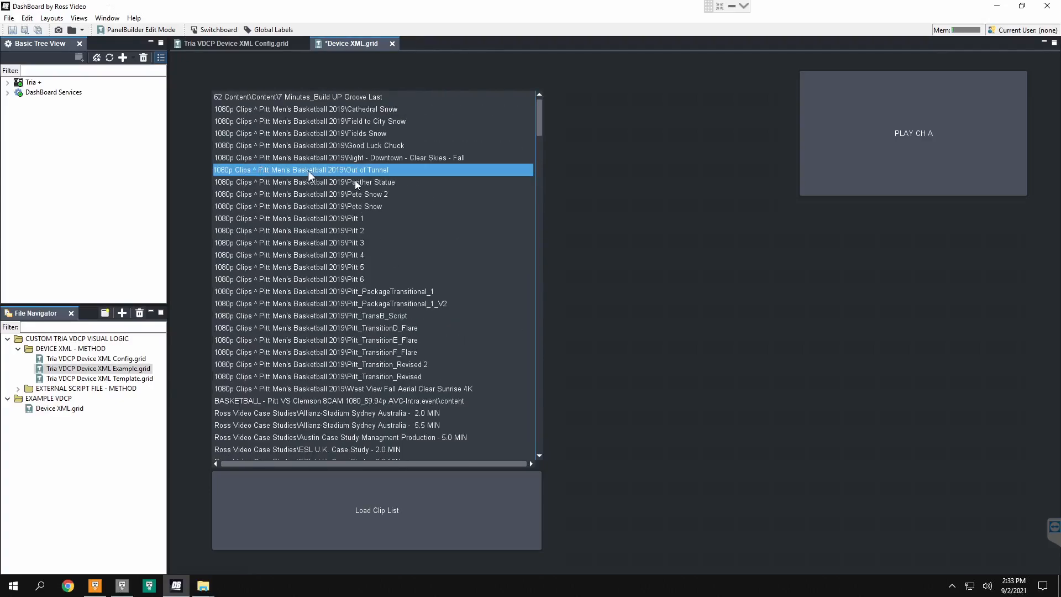
click(337, 218)
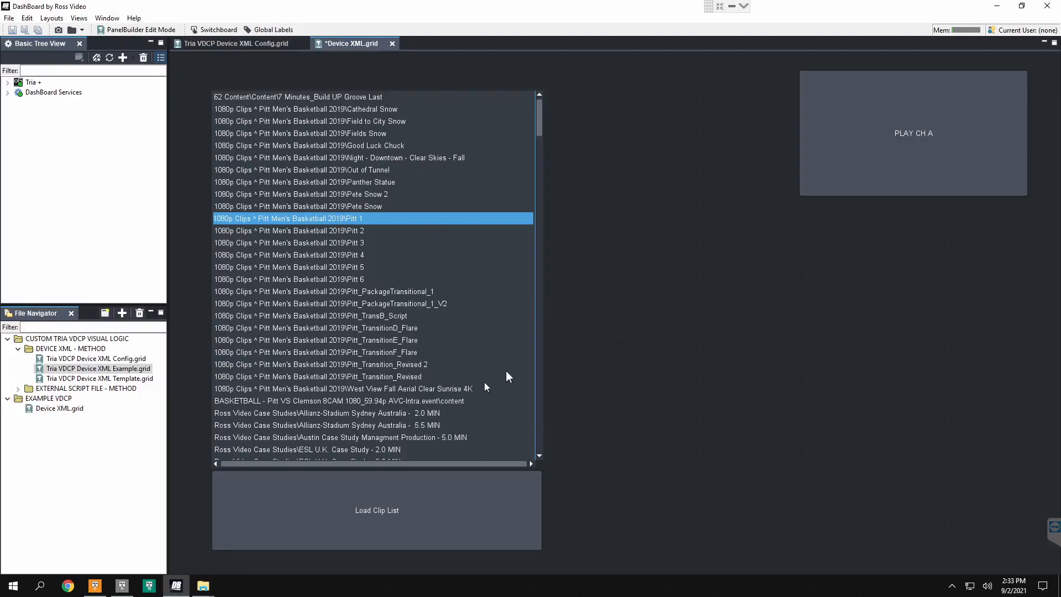
Step: Draw a button in the gap between the clip list and PLAY CH A, and name it CUE SEL to CH A
key(ctrl+e)
click(153, 187)
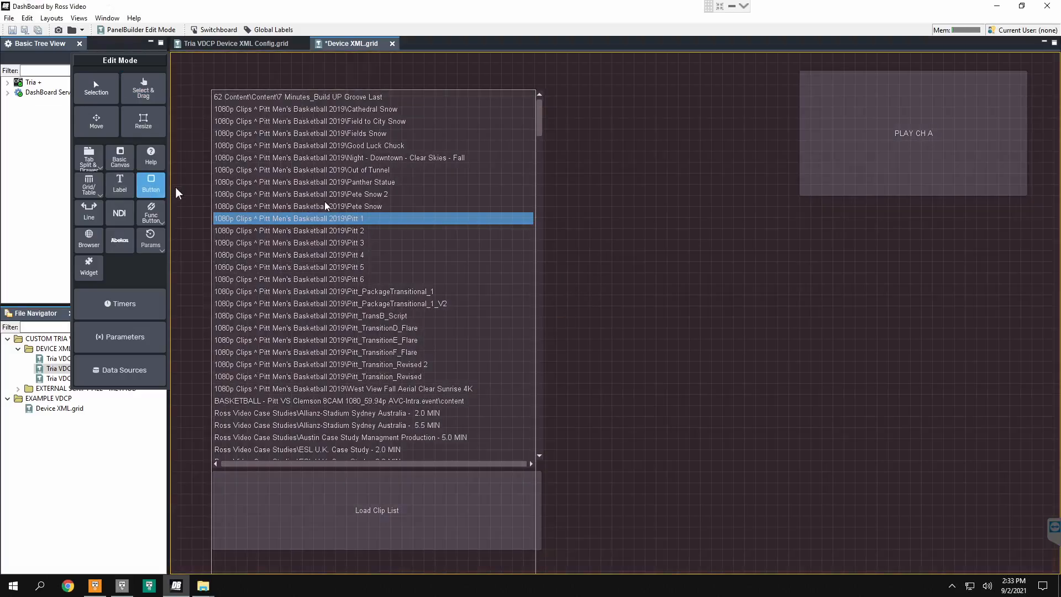
drag(589, 169, 761, 309)
text(C)
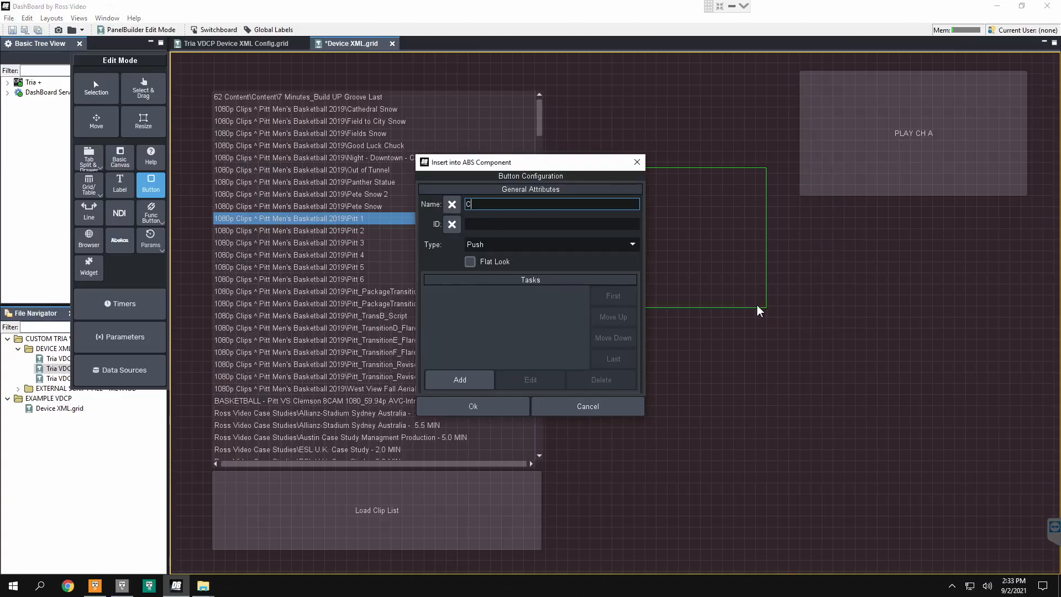
text(UE SEL to CH A)
Step: Add an ogScript task to the button containing the Tria API block Cue, with room for a parameter block before it
click(461, 381)
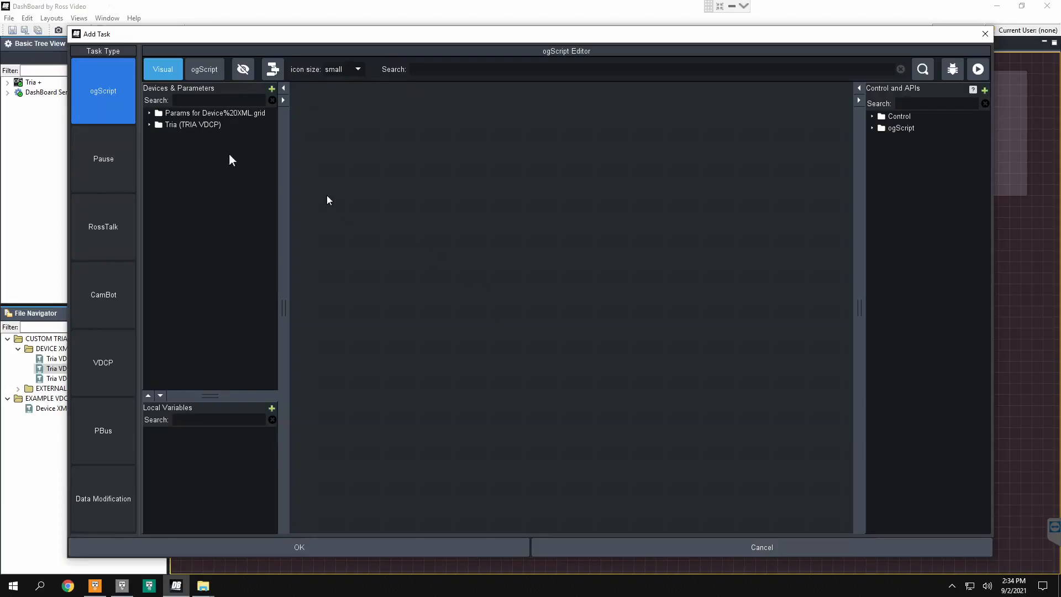
double_click(211, 126)
double_click(184, 135)
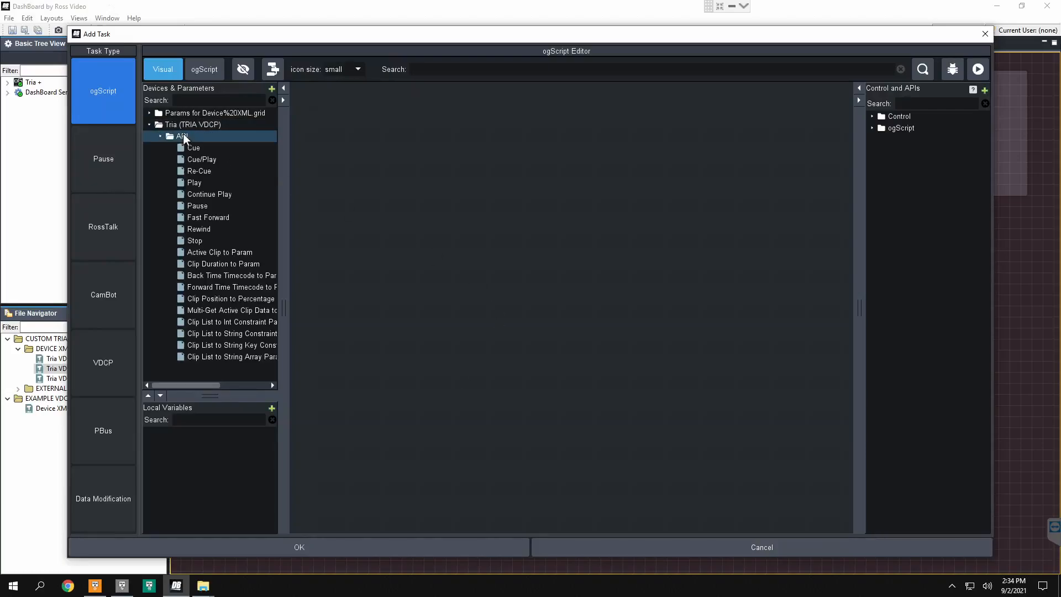
drag(190, 146, 383, 150)
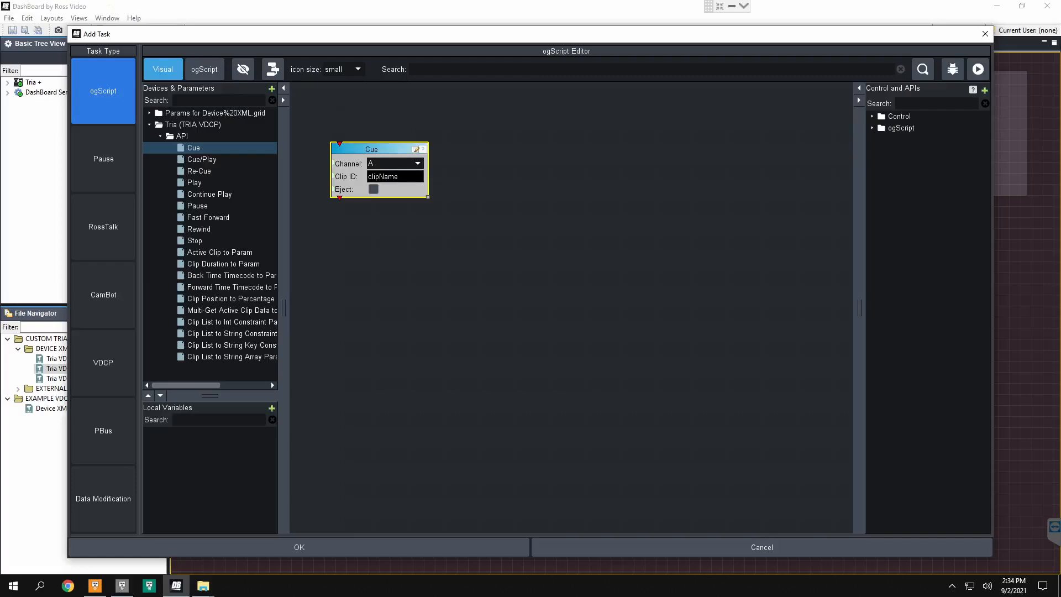
drag(404, 177, 546, 160)
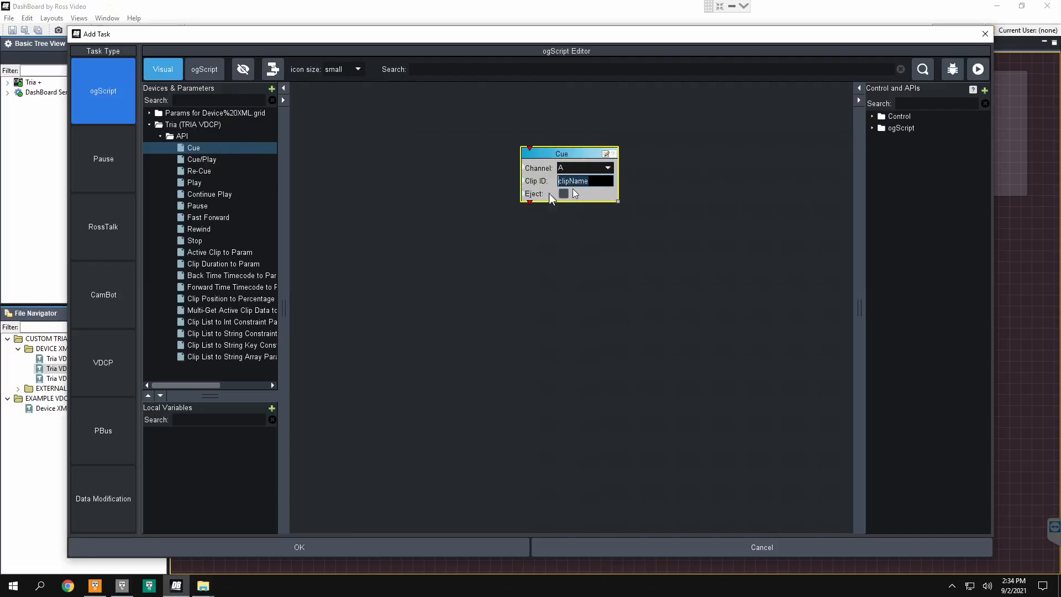
Step: Connect the Clip List (clip-list) parameter to the Cue block's Clip ID input and auto-arrange the blocks
double_click(203, 114)
double_click(199, 125)
drag(210, 141, 525, 181)
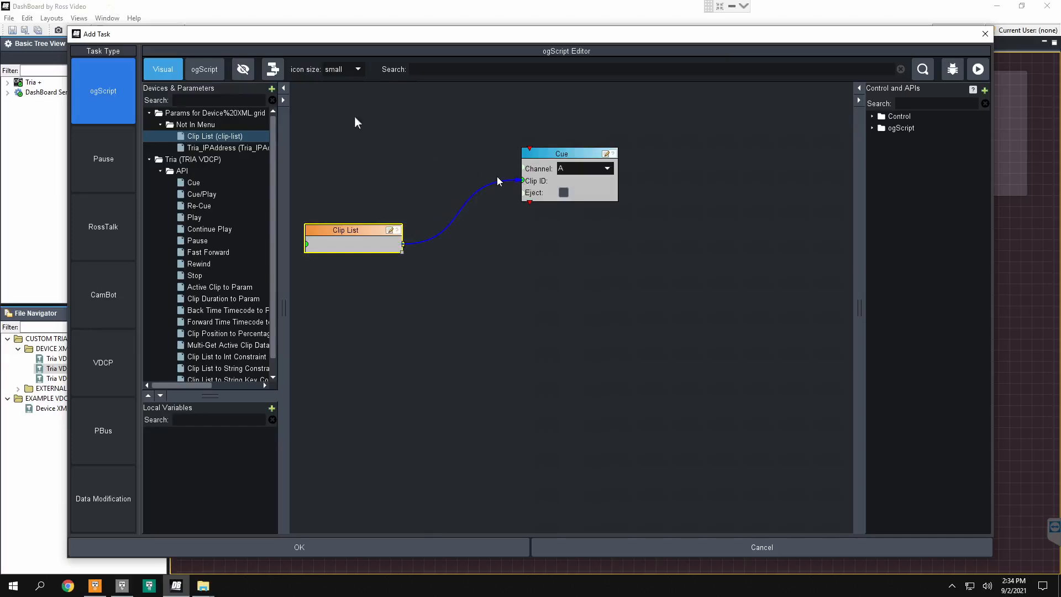
click(274, 69)
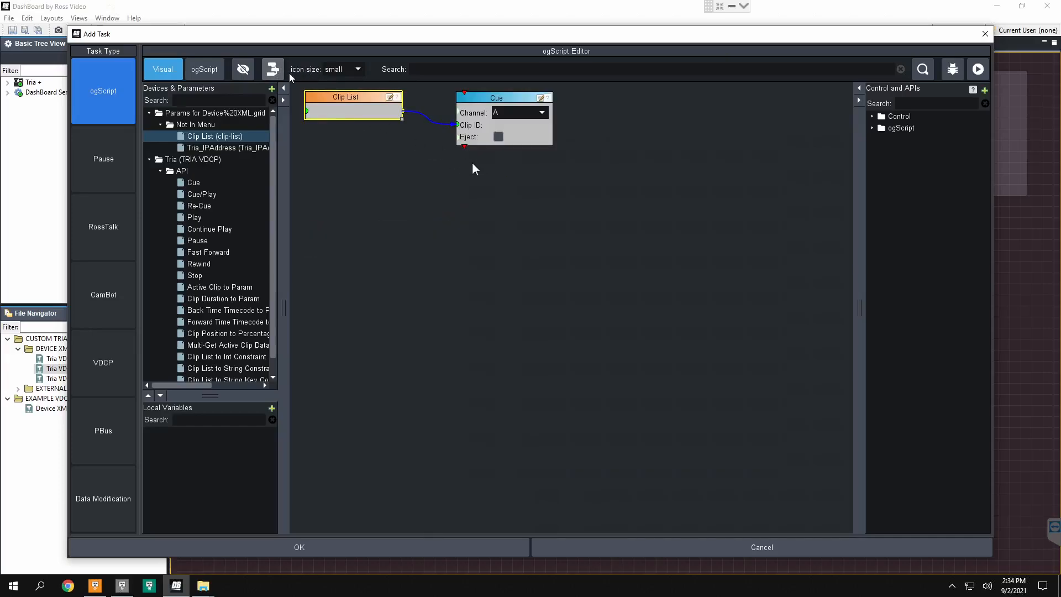
Step: Enable Eject on the Cue block, confirm the task and the button, then leave edit mode and save the panel
click(500, 146)
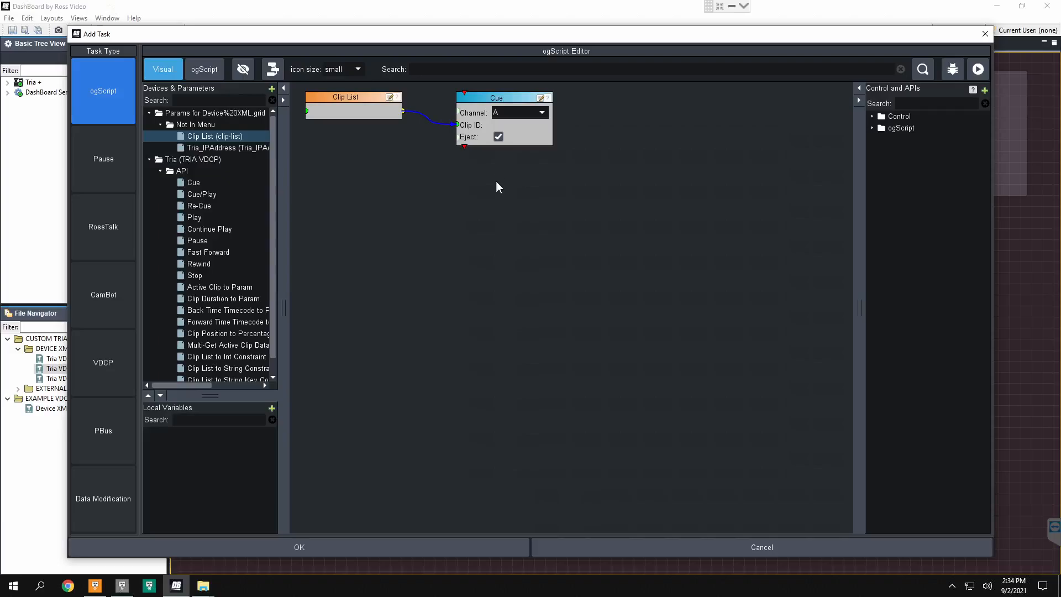
click(325, 547)
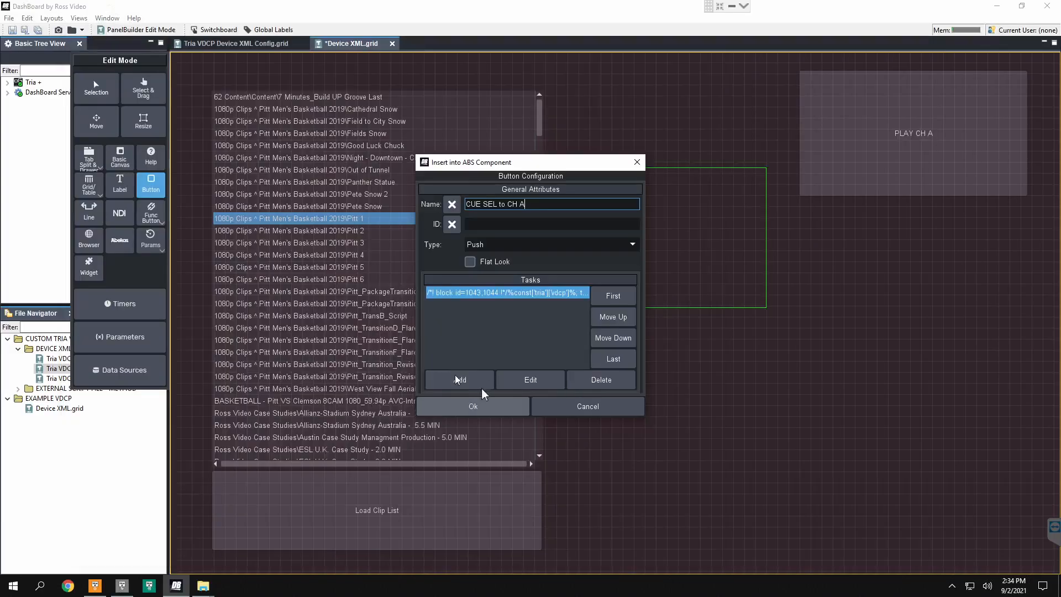
click(481, 409)
key(ctrl+g)
key(ctrl+s)
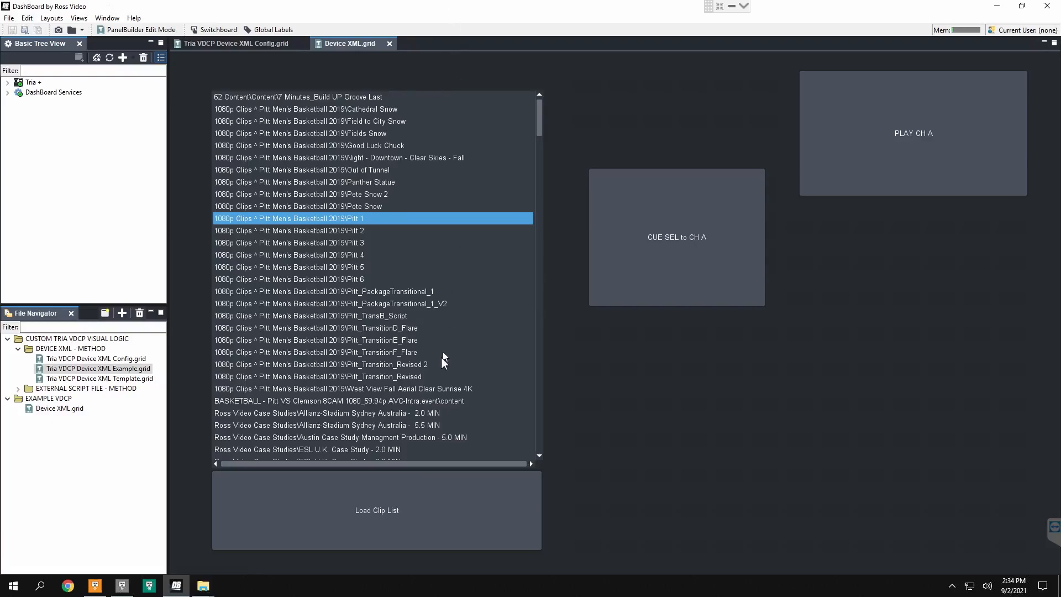
Step: Test the panel beside Tria+ Explorer by selecting Movie Trailers\Cars, cueing it to channel A, and playing it
scroll(377, 349, down, 8)
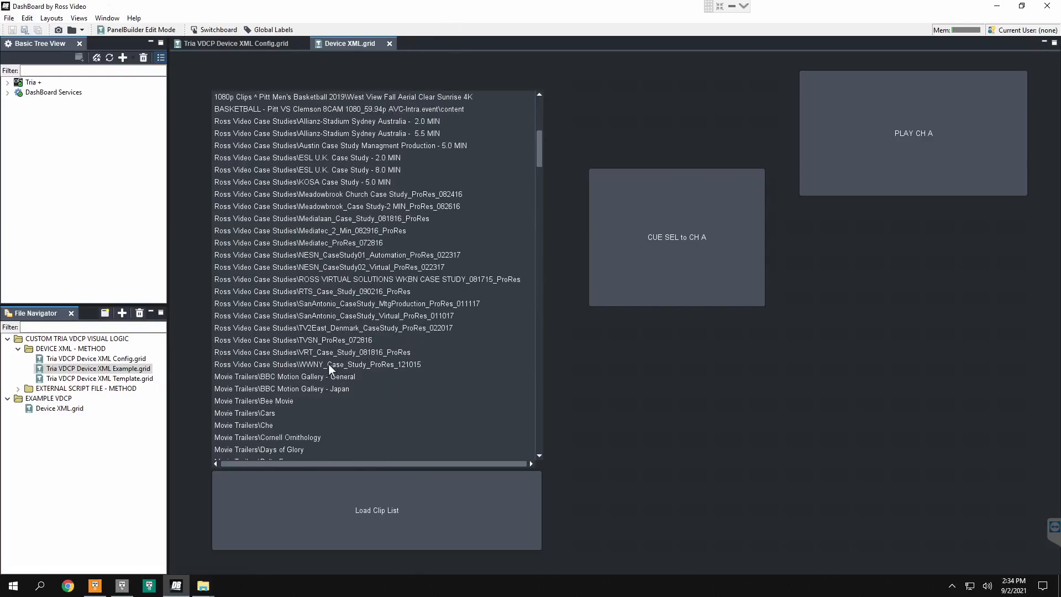
scroll(316, 367, down, 2)
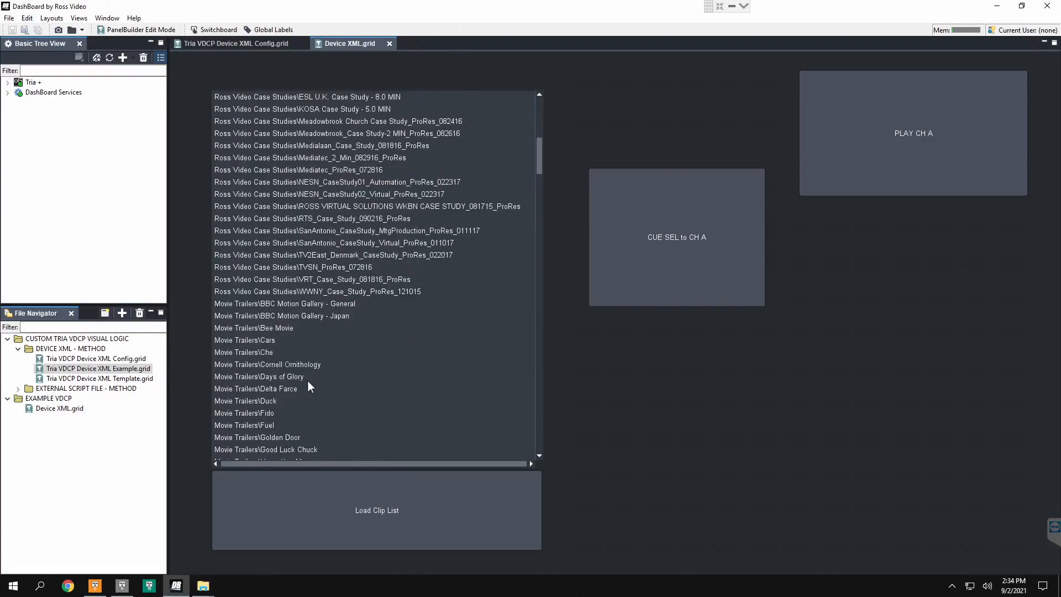
click(267, 340)
drag(446, 14, 457, 272)
scroll(472, 418, down, 2)
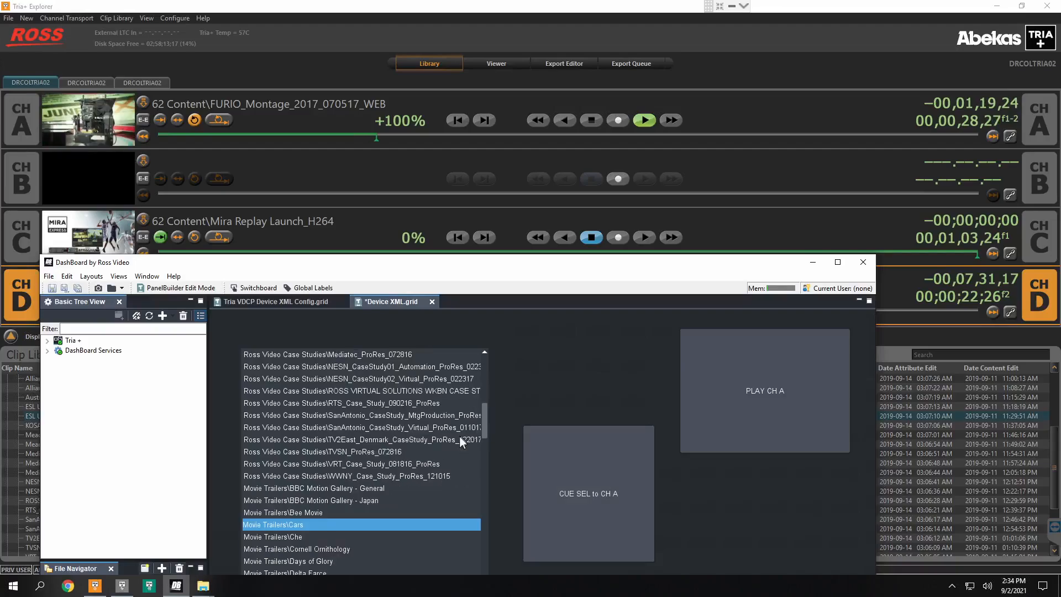
click(579, 495)
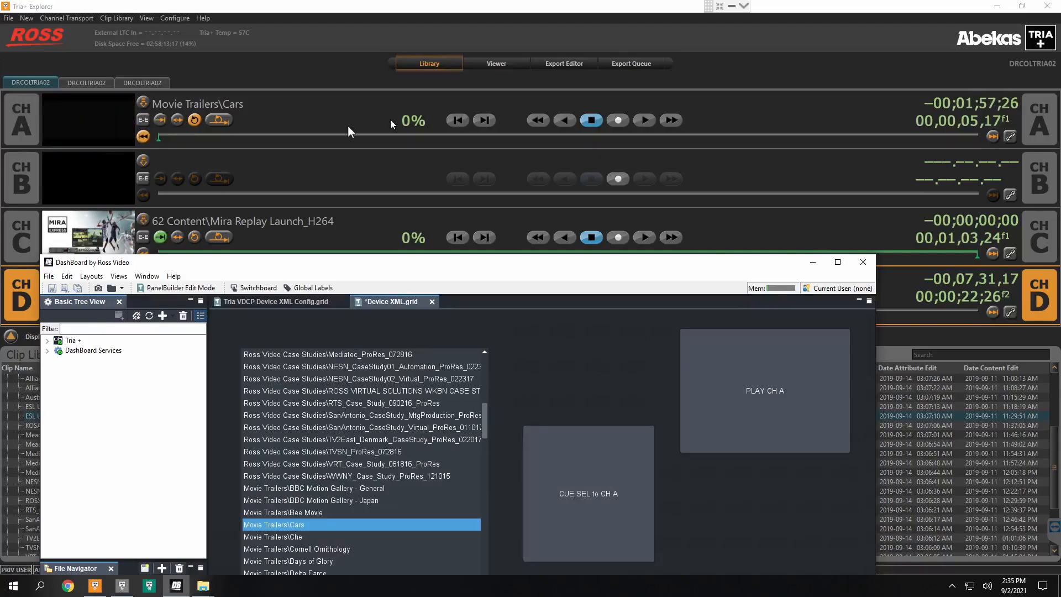
click(762, 392)
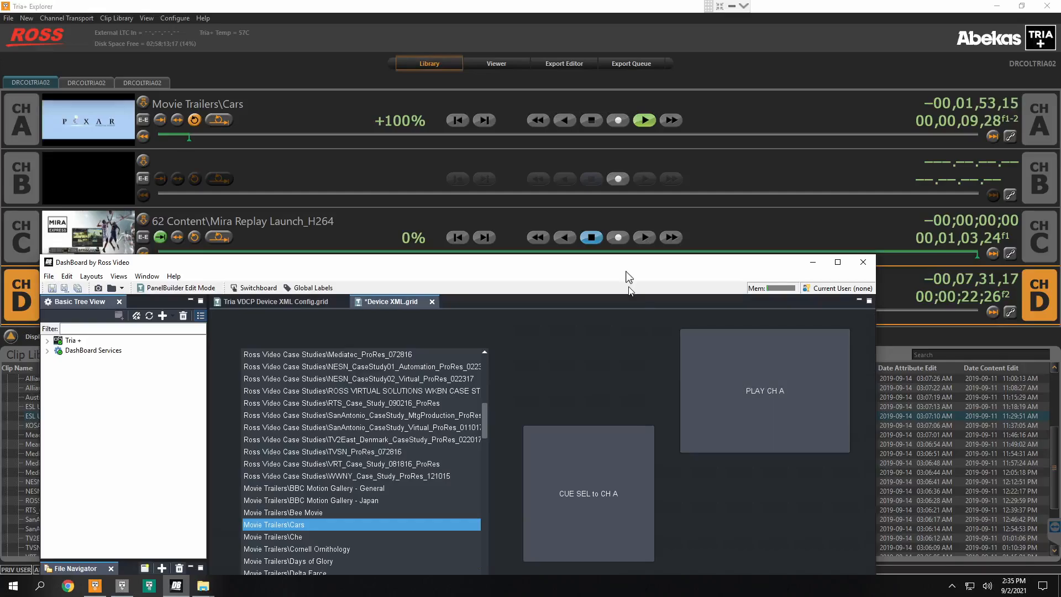
drag(630, 266, 632, 83)
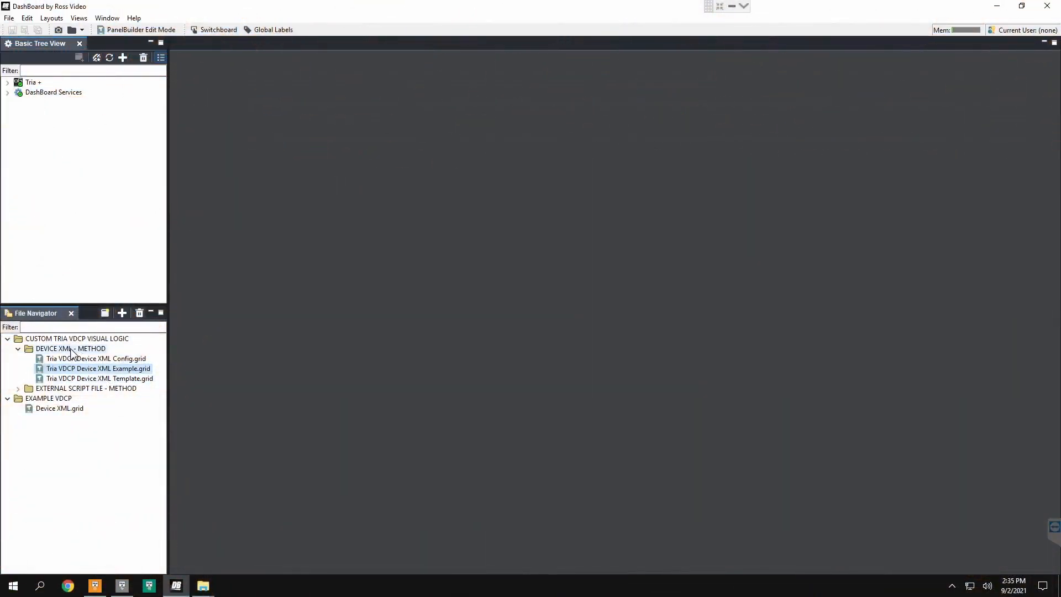
Step: Open Tria VDCP External Script Template.grid from the EXTERNAL SCRIPT FILE - METHOD folder
double_click(71, 352)
double_click(72, 358)
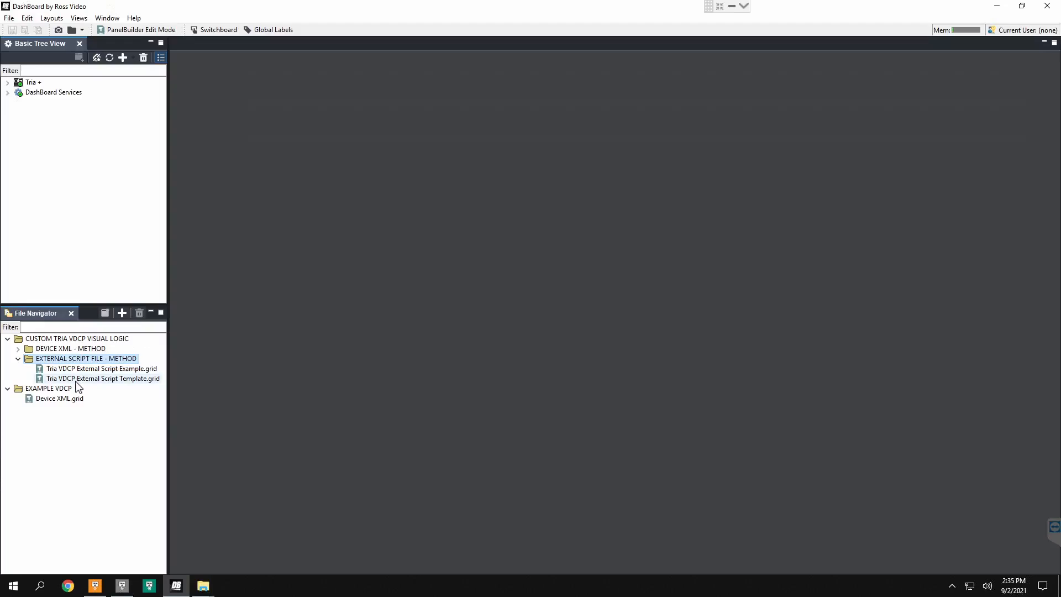
double_click(77, 379)
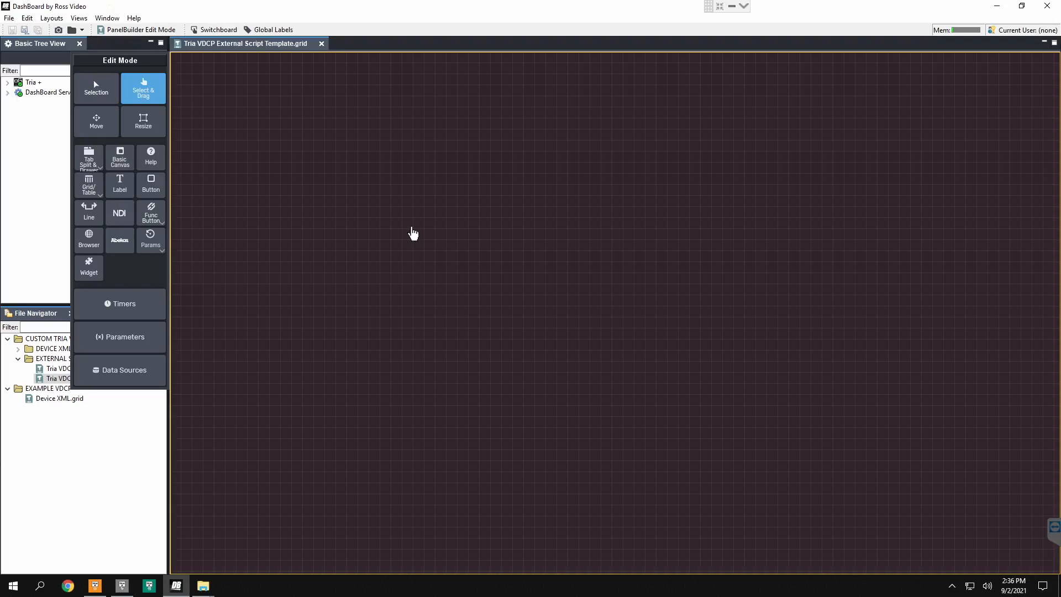
Step: Open the blank canvas's component editor in edit mode and display the attributes of the api tag under meta
double_click(413, 233)
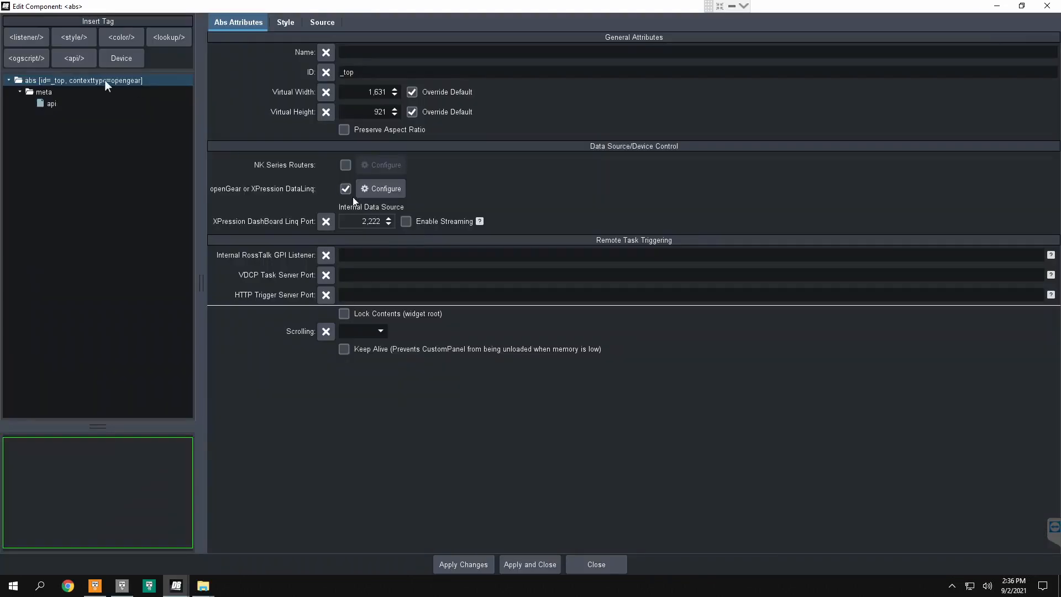
click(47, 92)
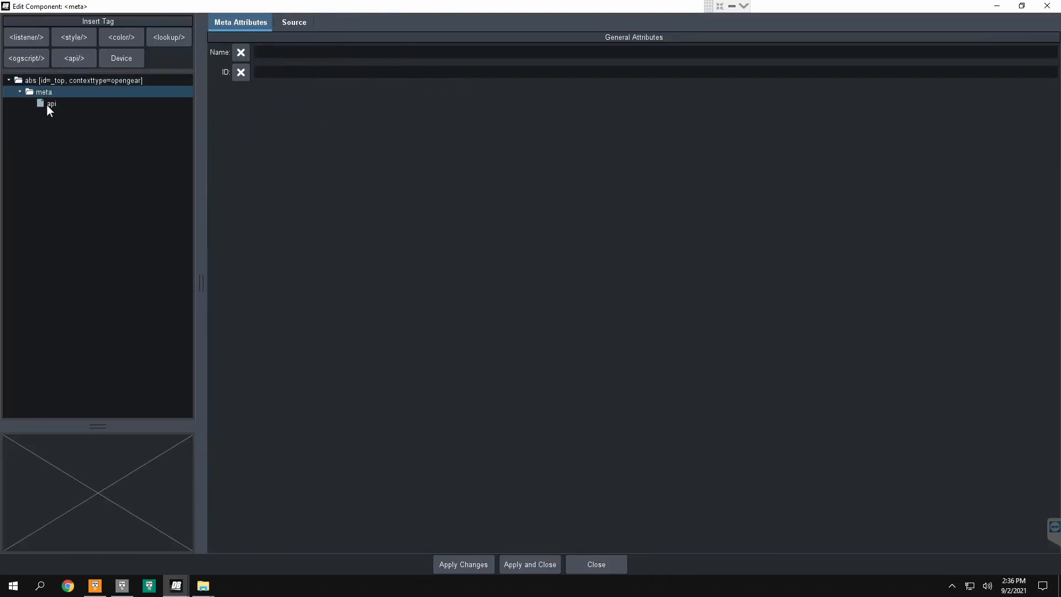
click(46, 104)
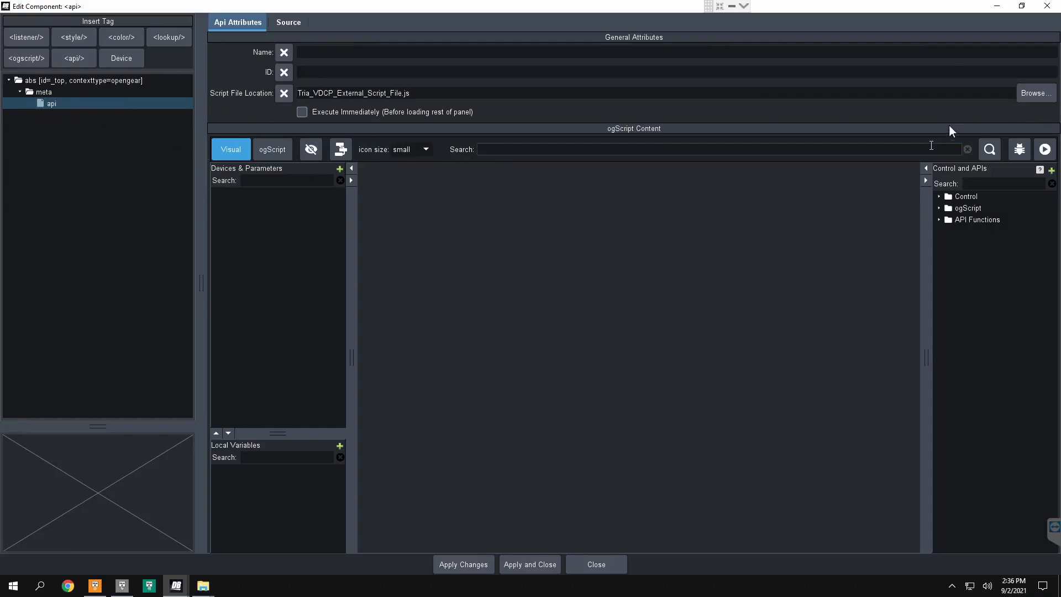
Step: Browse the api tag's script file location, check Tria_VDCP_External_Script_File.js in the method folder, and dismiss the file chooser
click(1034, 94)
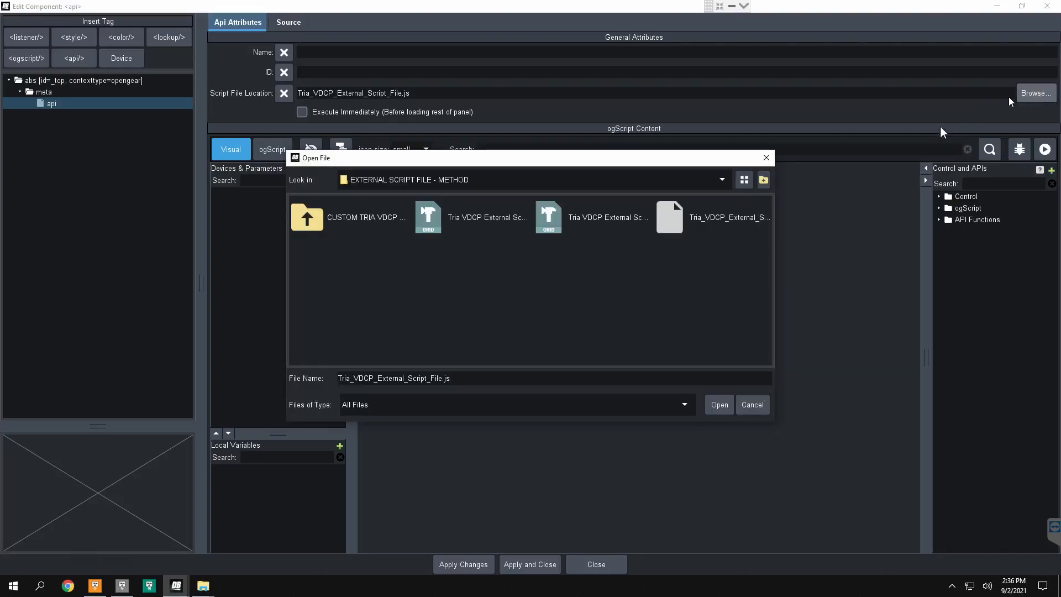
click(711, 229)
drag(773, 255, 883, 271)
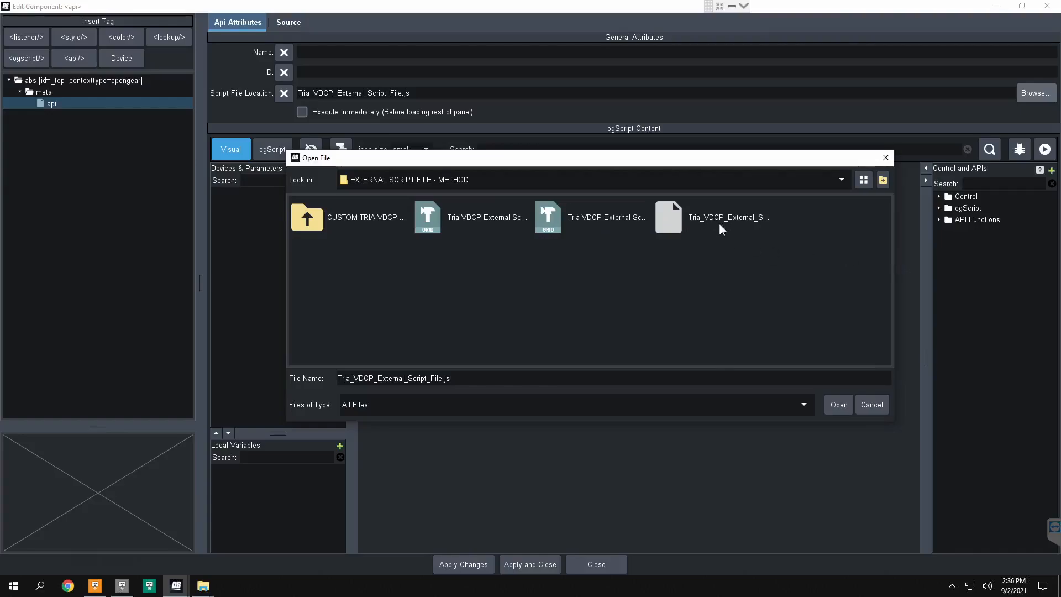
click(718, 223)
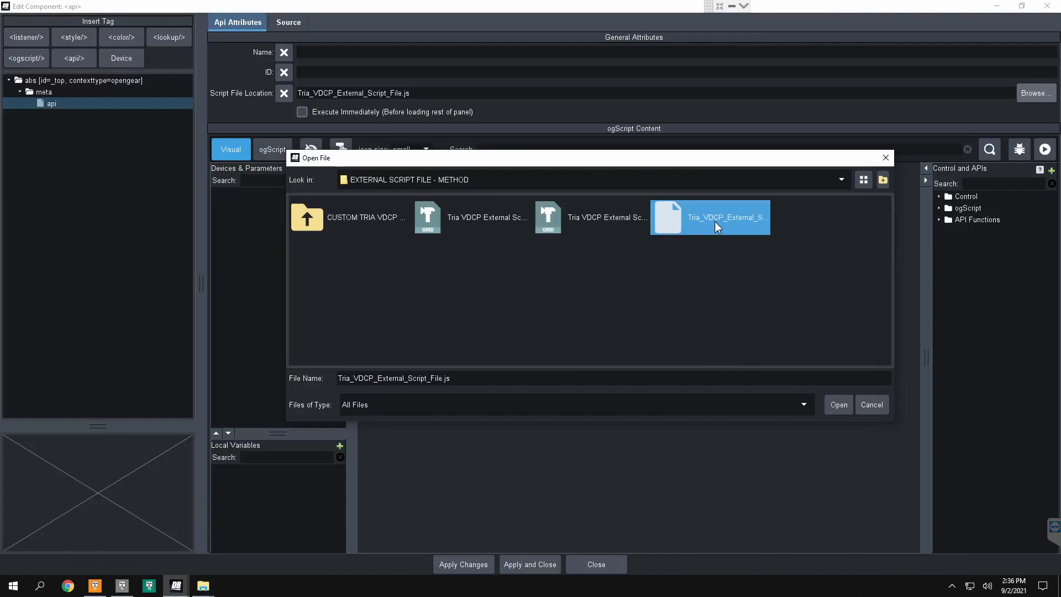
click(426, 380)
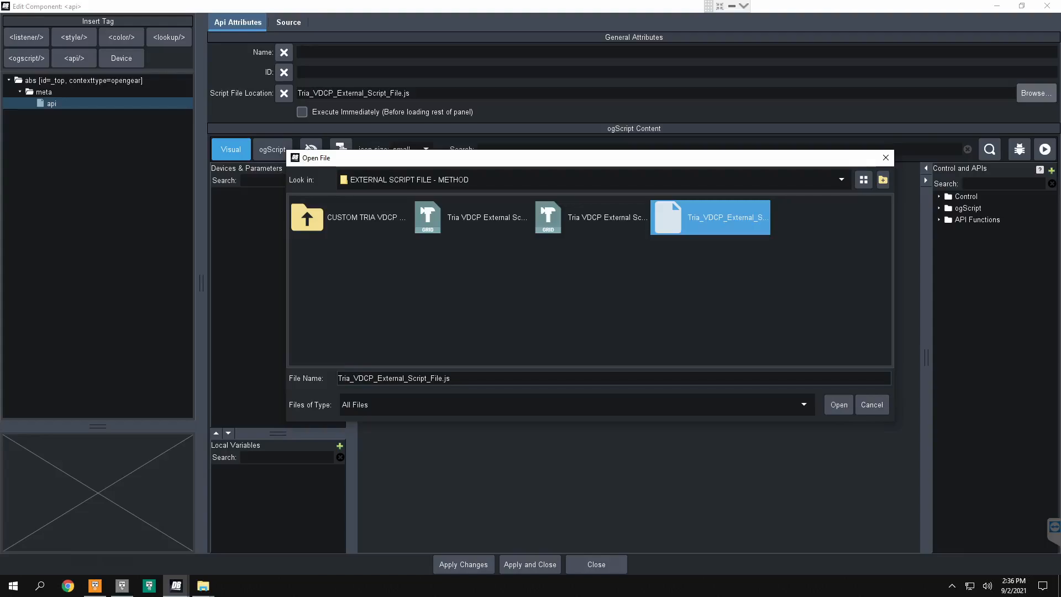
click(886, 158)
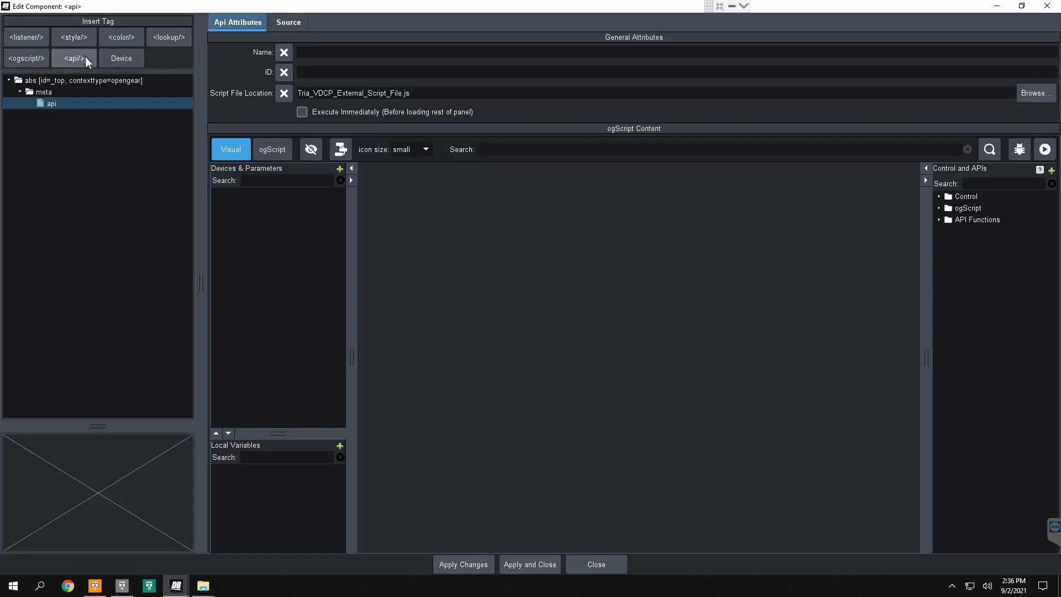
Step: Try adding a second api tag to the top-level abs component, delete it, and apply and close the component editor
click(70, 77)
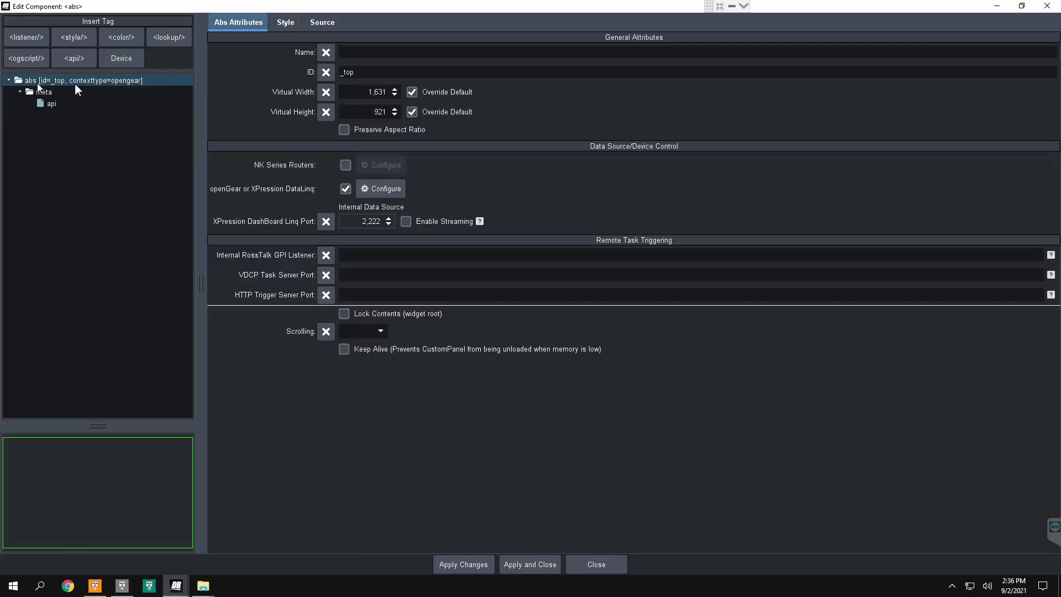
click(77, 62)
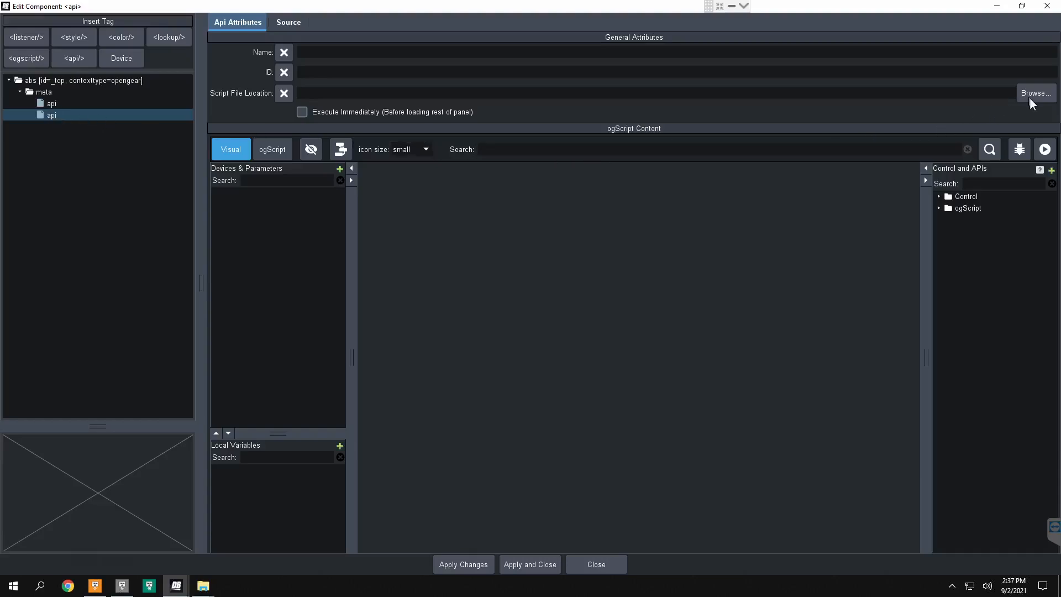
click(62, 116)
key(Delete)
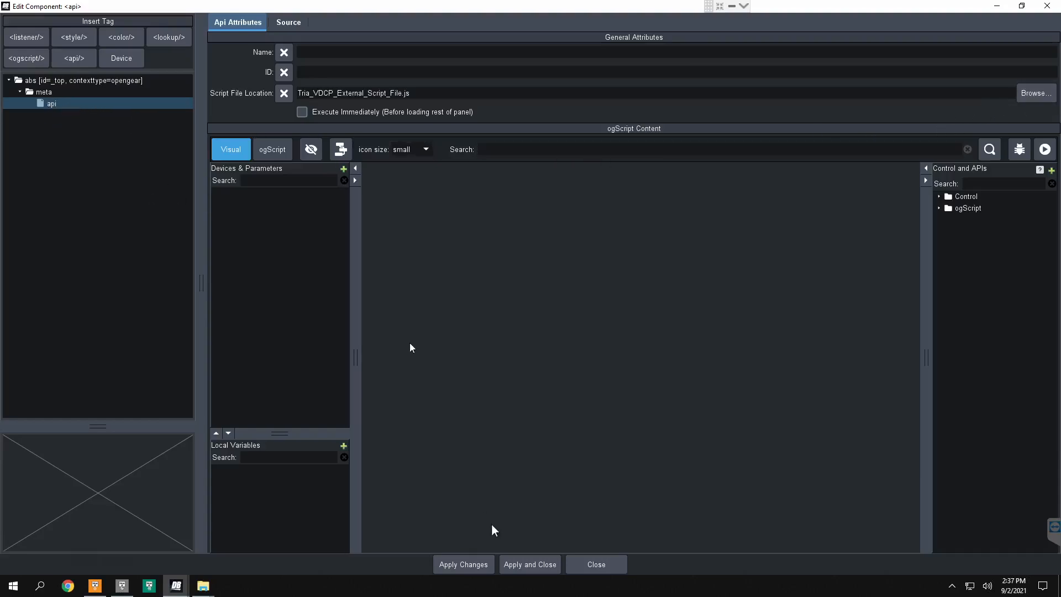
click(525, 563)
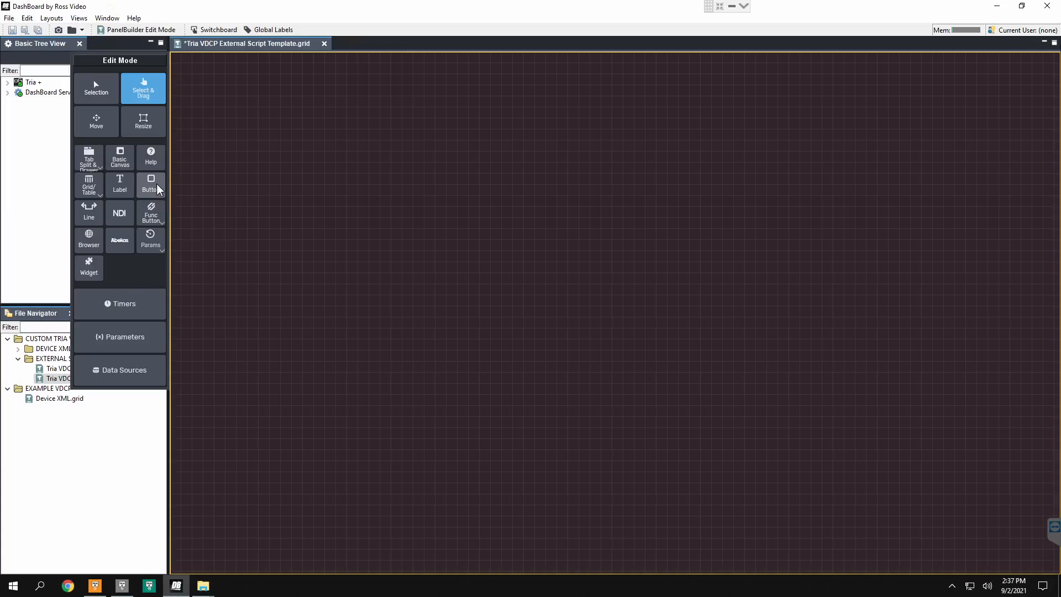
Step: Draw a push button in the upper-right area of the blank canvas and name it PLAY CH B
click(150, 185)
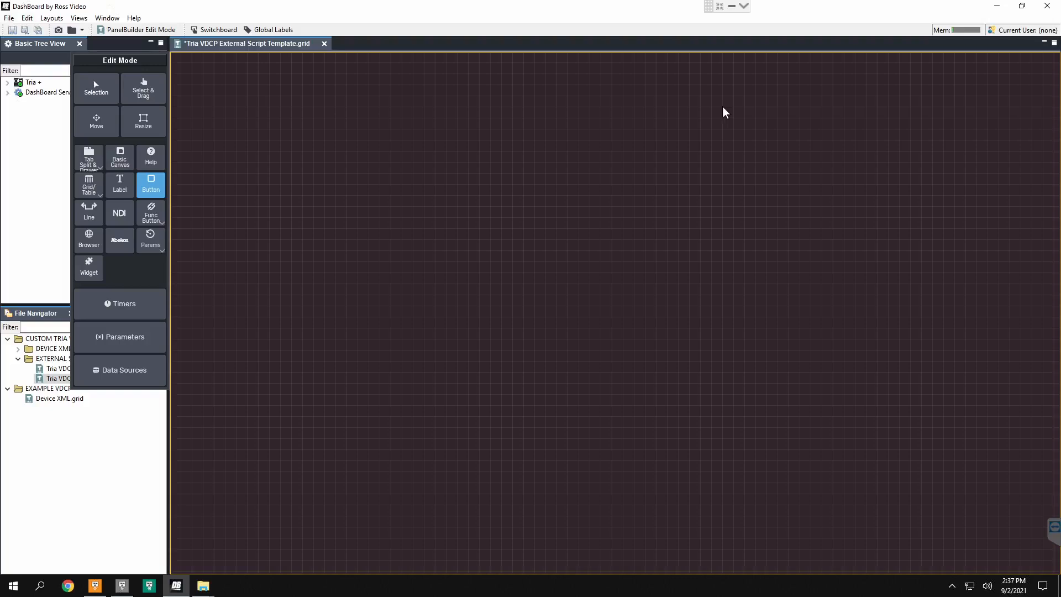
drag(706, 121, 971, 253)
text(PLAY CH)
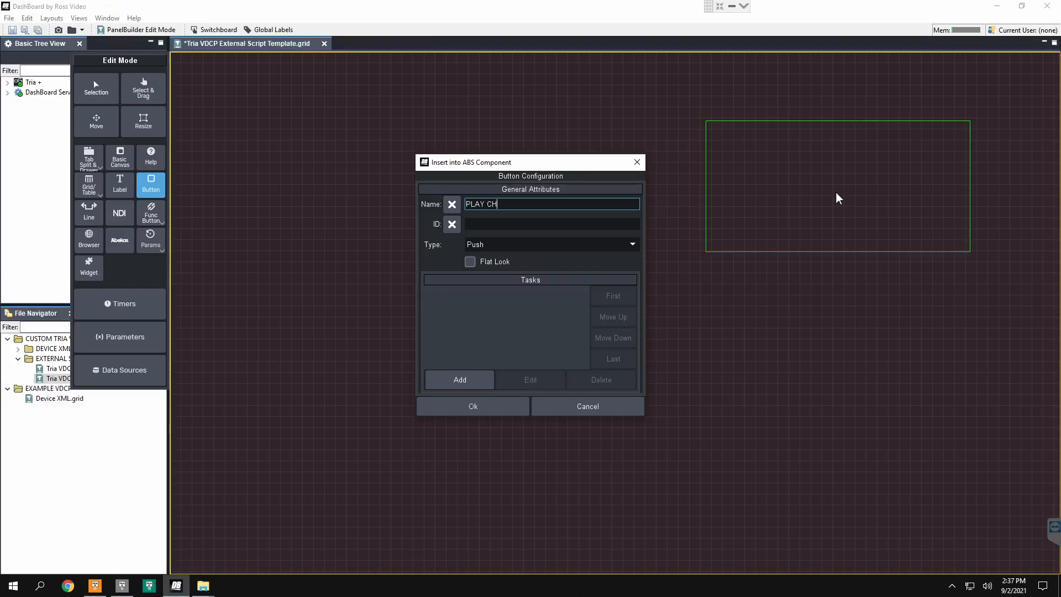
text( B)
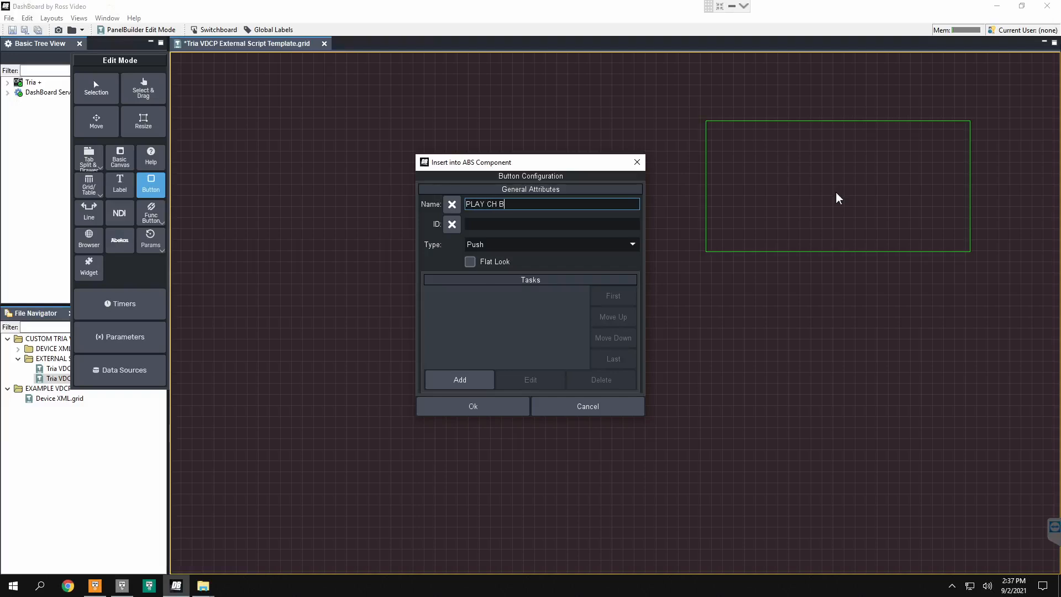
Step: Start a new ogScript task for the button and list the API Functions with their full names readable
click(472, 381)
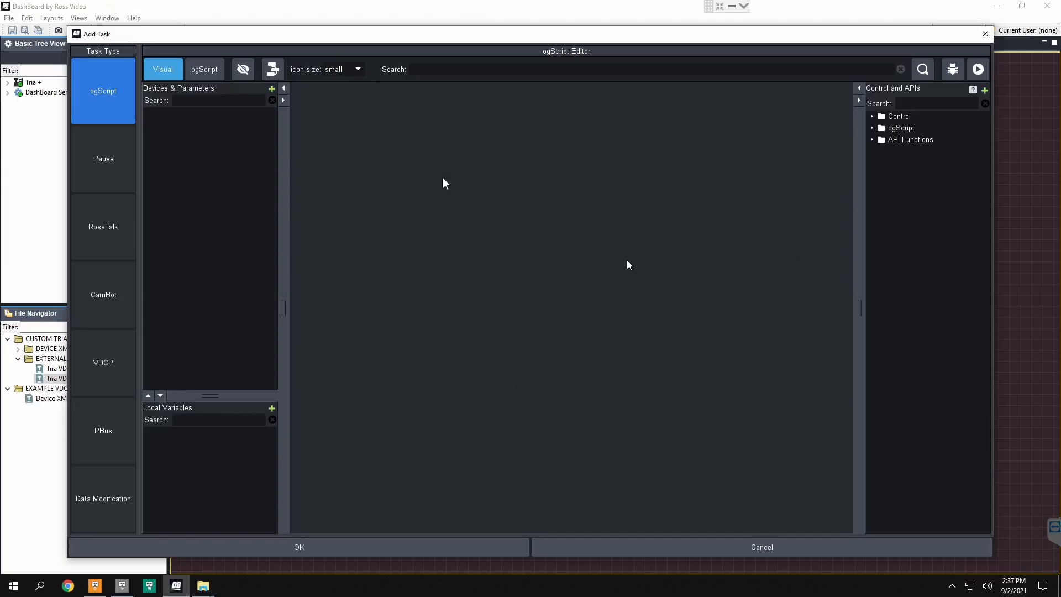
click(271, 90)
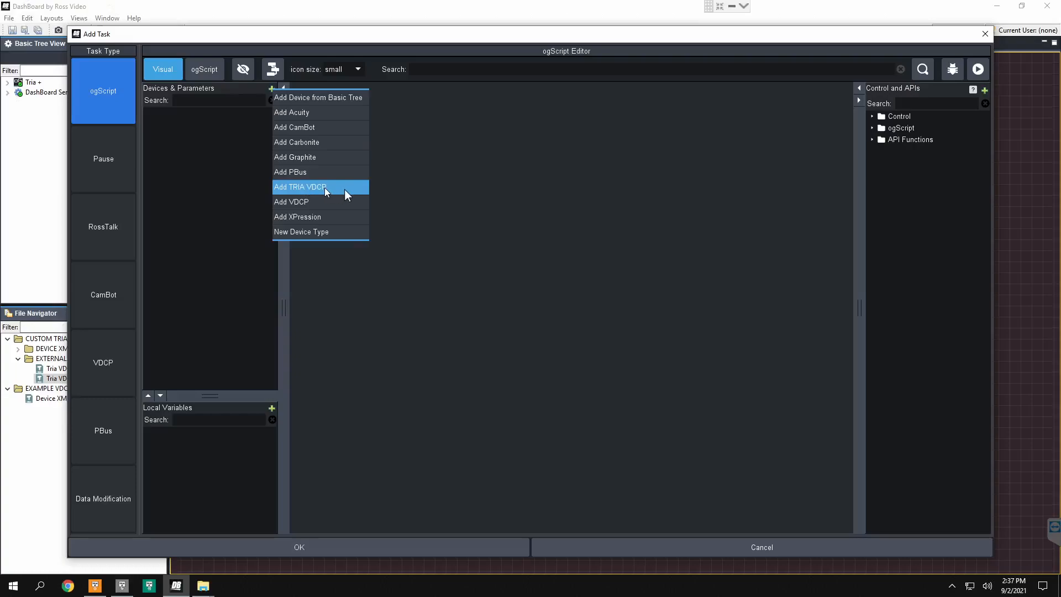
click(610, 186)
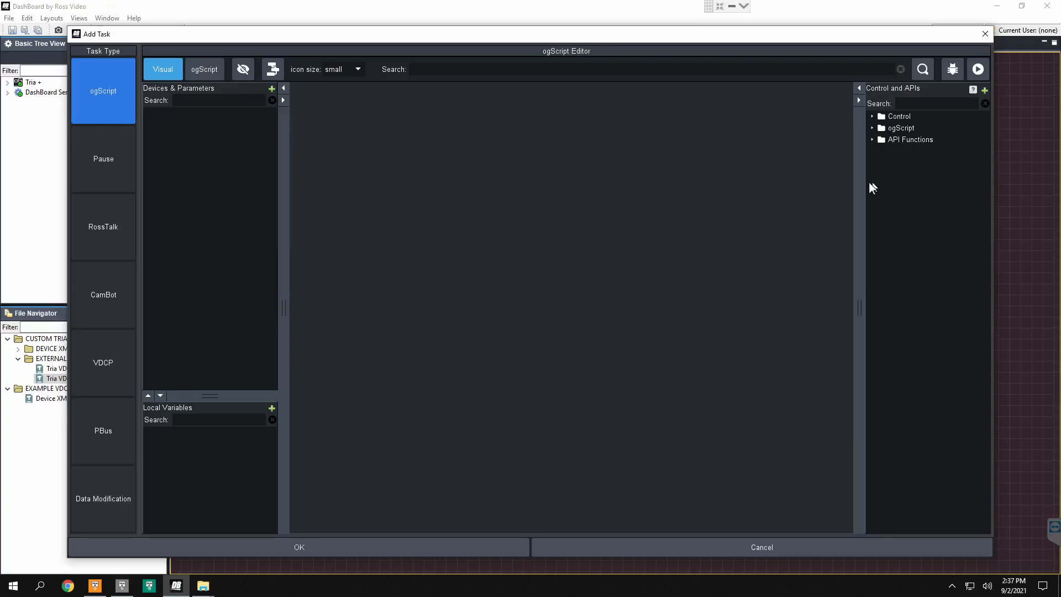
click(872, 140)
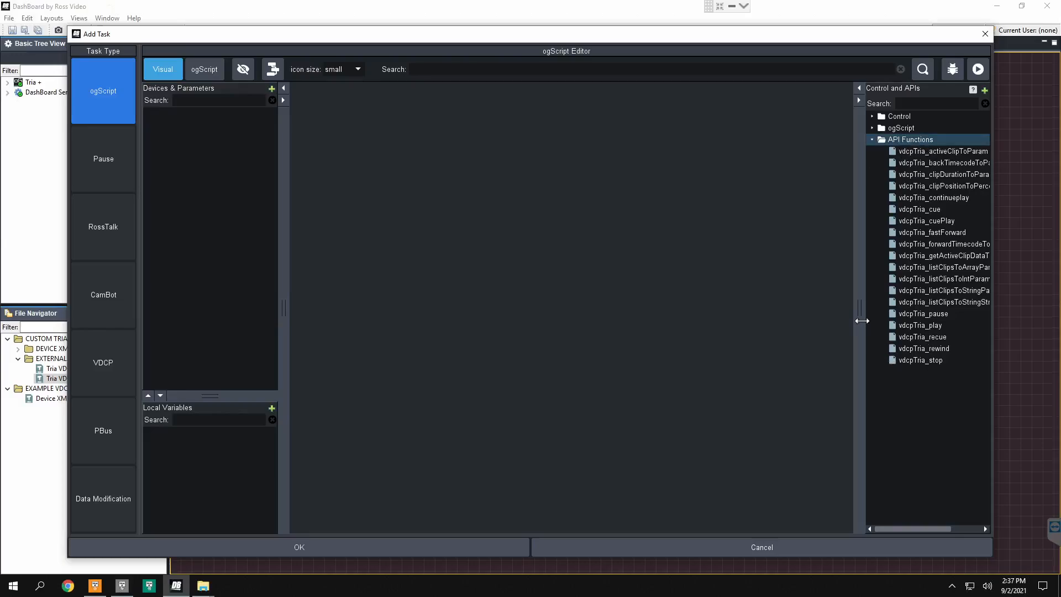
drag(859, 319, 735, 314)
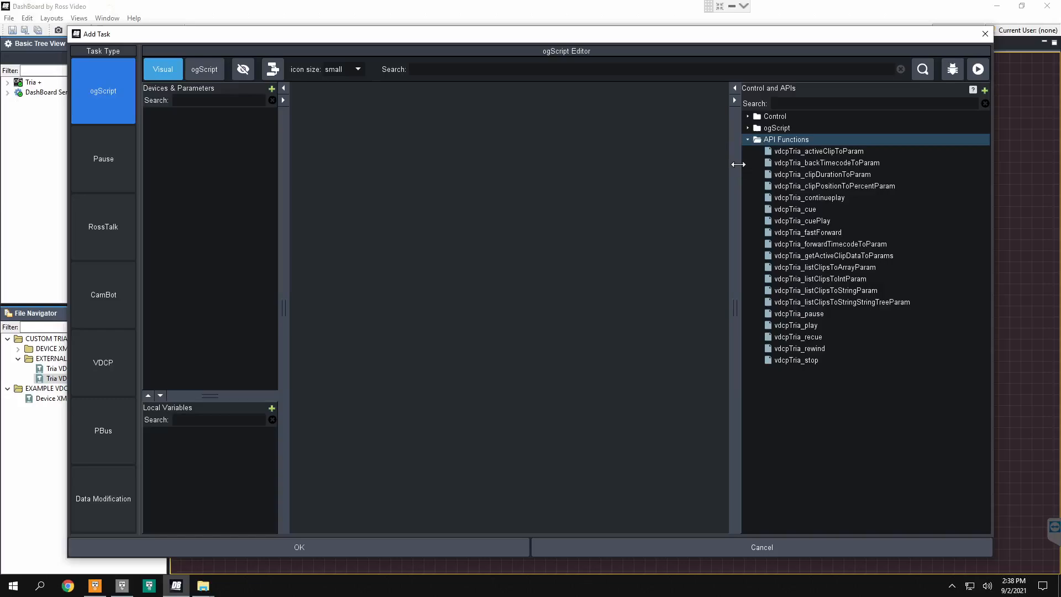
click(795, 153)
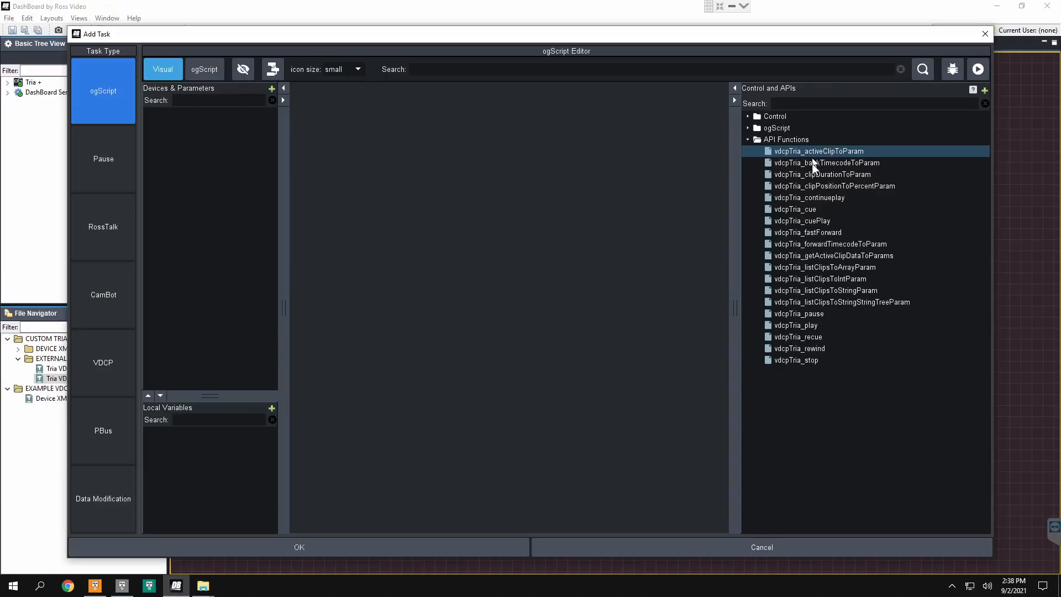
Step: Add a widened vdcpTria_play block with Host localhost and Channel_Letter A to the script, and accept the task
click(804, 326)
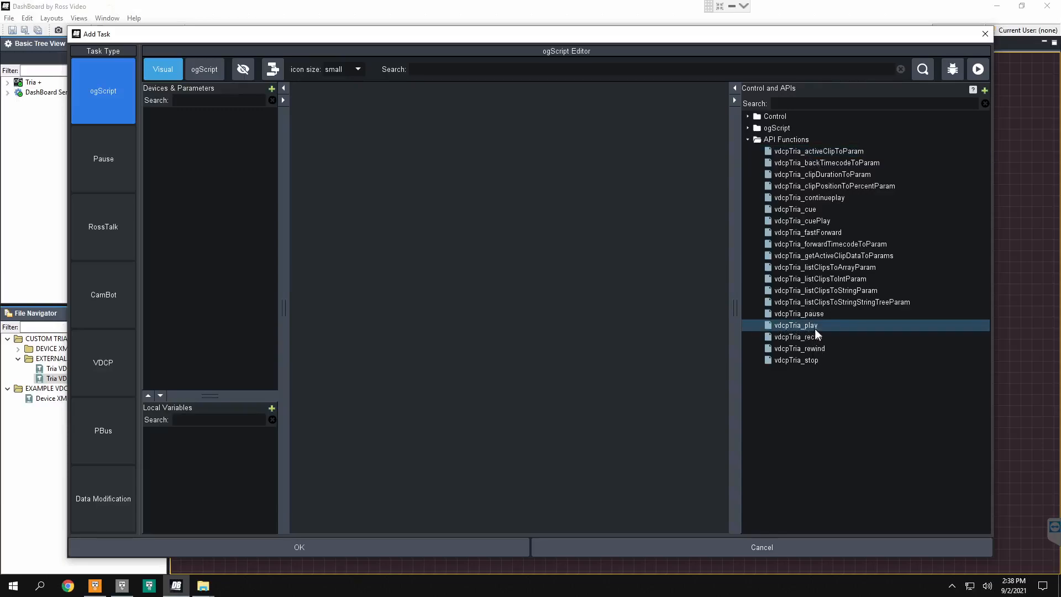
drag(815, 328, 494, 177)
drag(459, 133, 455, 127)
drag(522, 163, 588, 162)
click(530, 141)
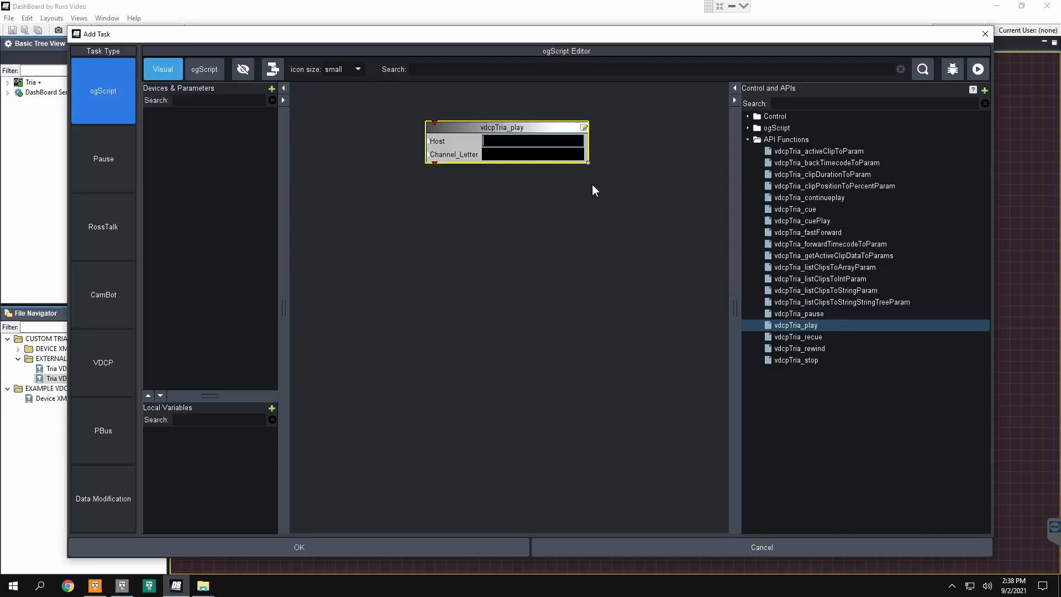
text(localhost)
key(Tab)
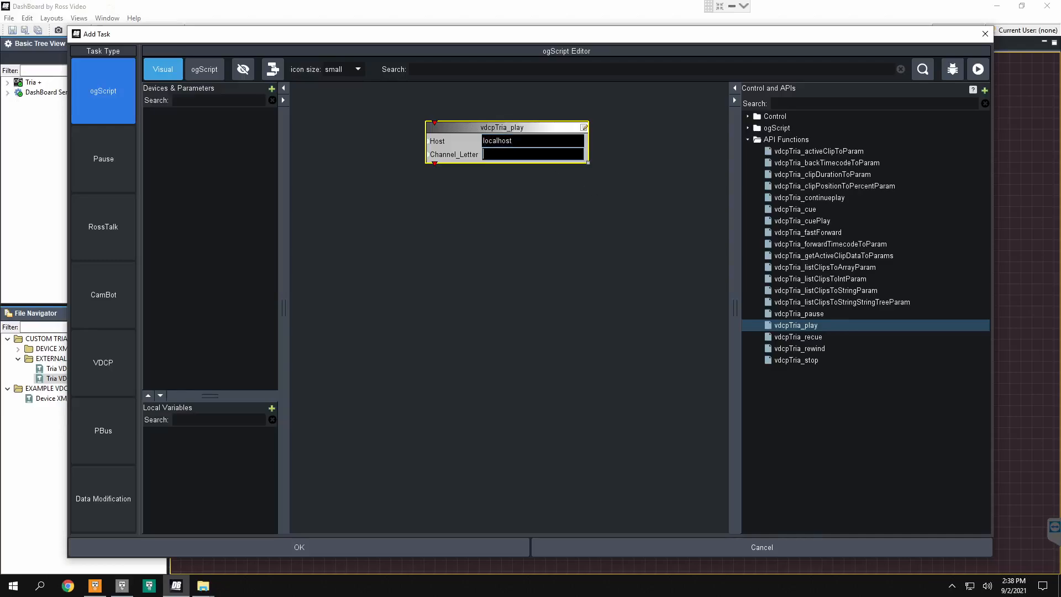
text(A)
click(419, 552)
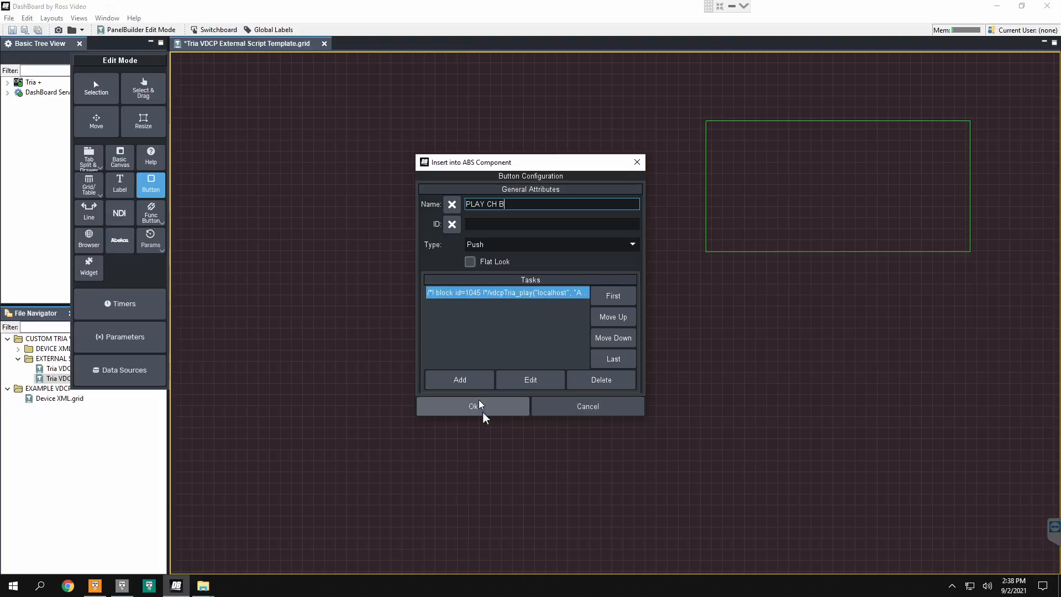
Step: Change the play task's Channel_Letter to B, insert the button, and save the panel outside edit mode
double_click(501, 291)
click(499, 155)
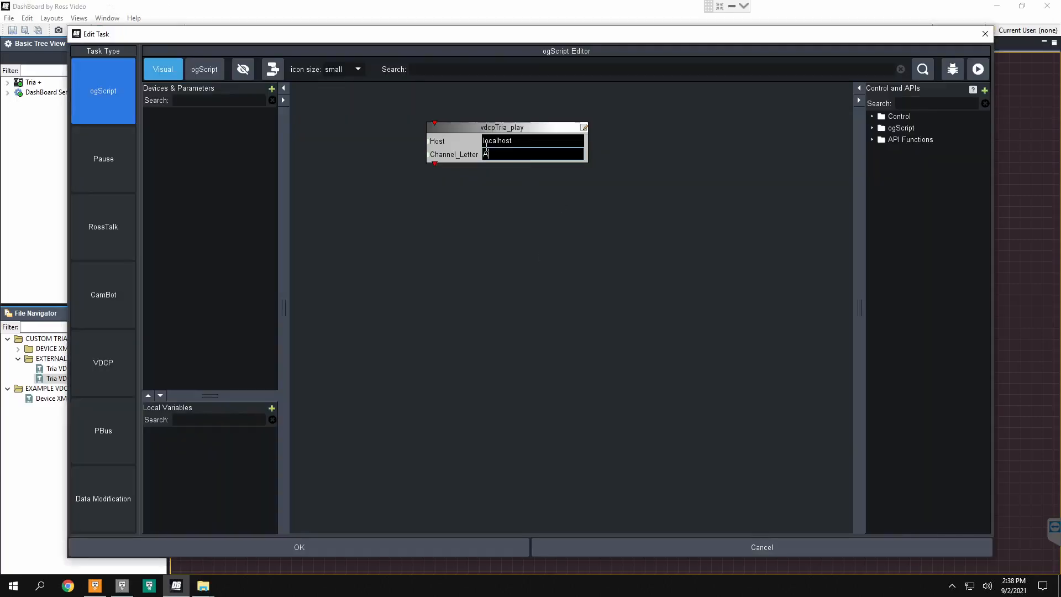
text(B)
click(409, 547)
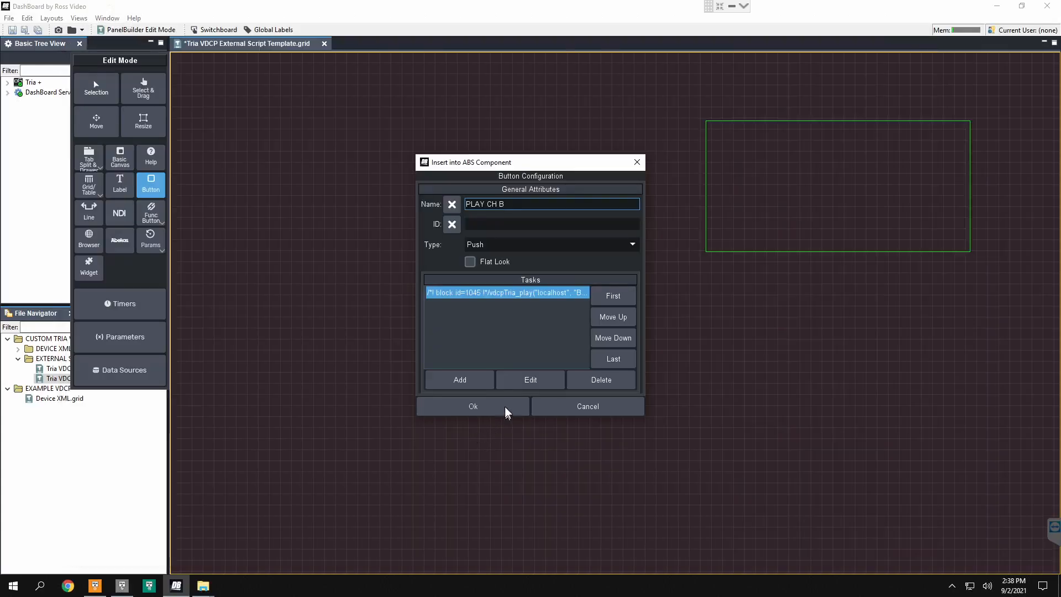
click(499, 405)
key(ctrl+g)
key(ctrl+s)
Step: Load Mediatec_2_Min_082916_ProRes onto channel B in Tria+ Explorer and play it with the DashBoard panel's PLAY CH B button
drag(518, 16, 597, 315)
drag(92, 465, 108, 188)
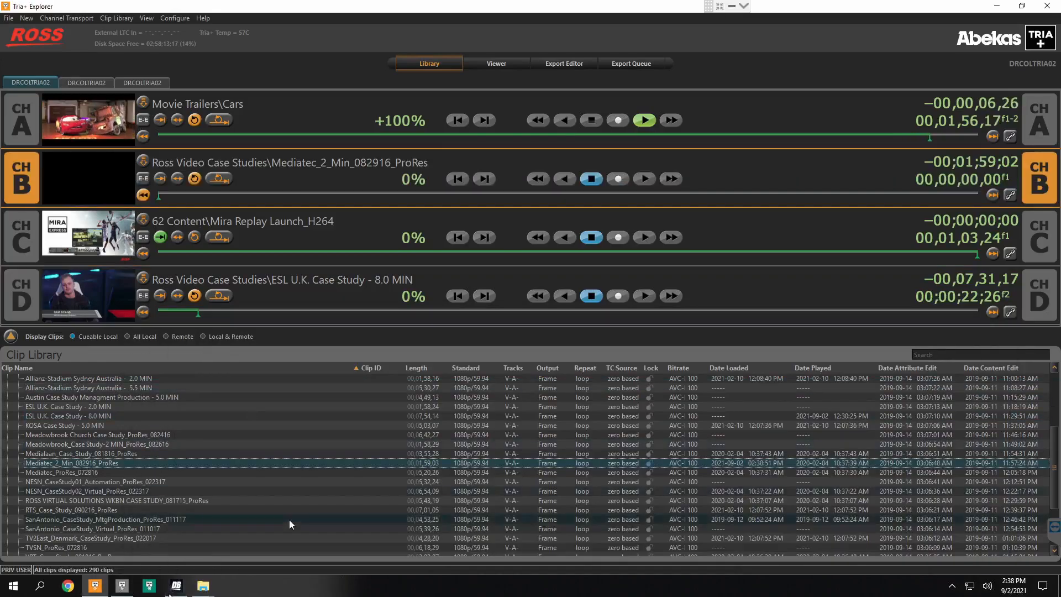
click(175, 586)
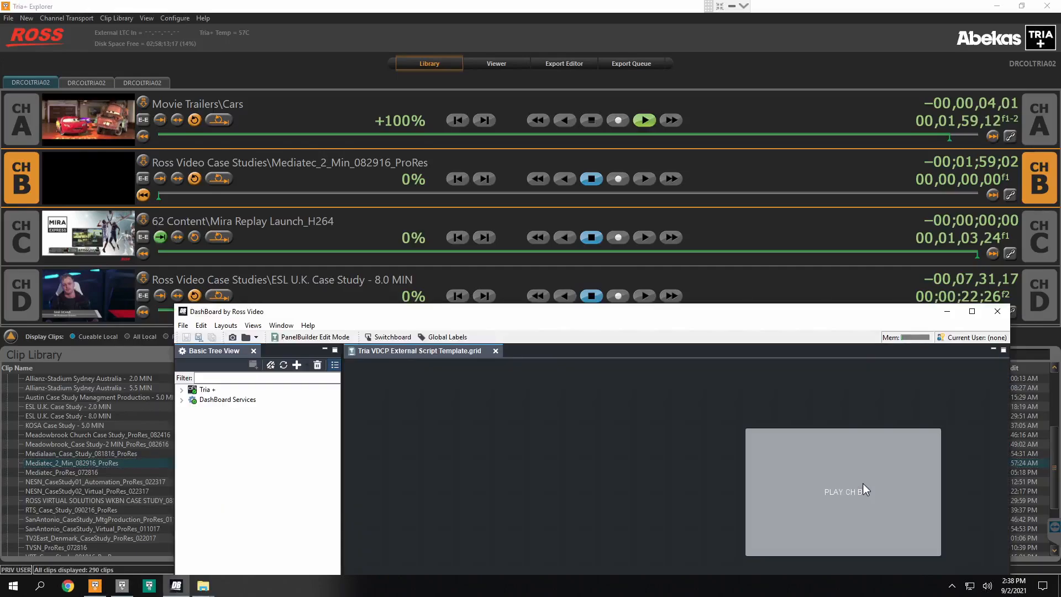
click(863, 484)
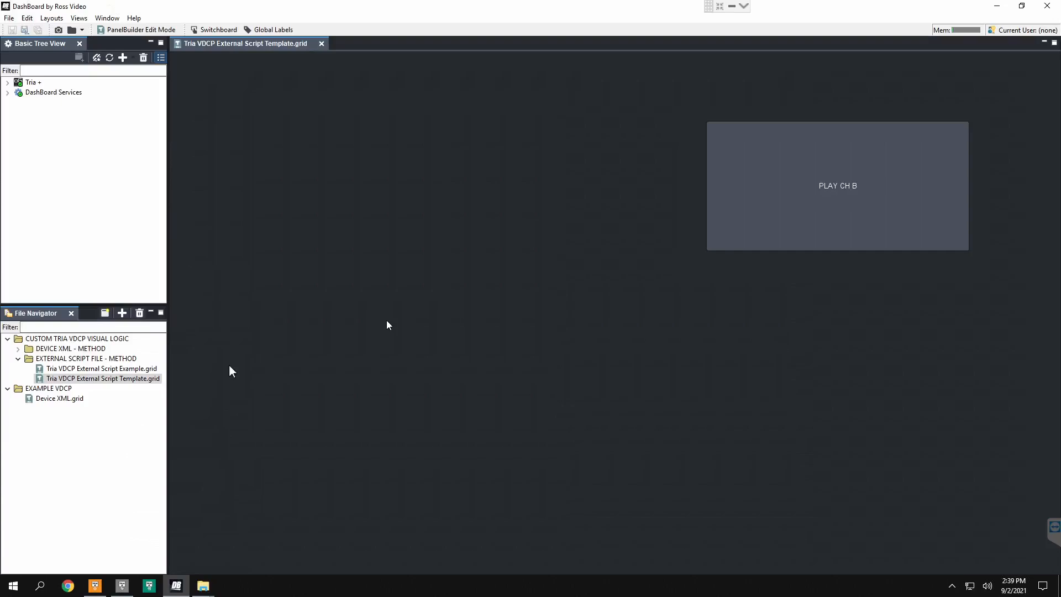
Step: Open Tria VDCP External Script Example.grid and read its help on the external script file's API functions
click(271, 335)
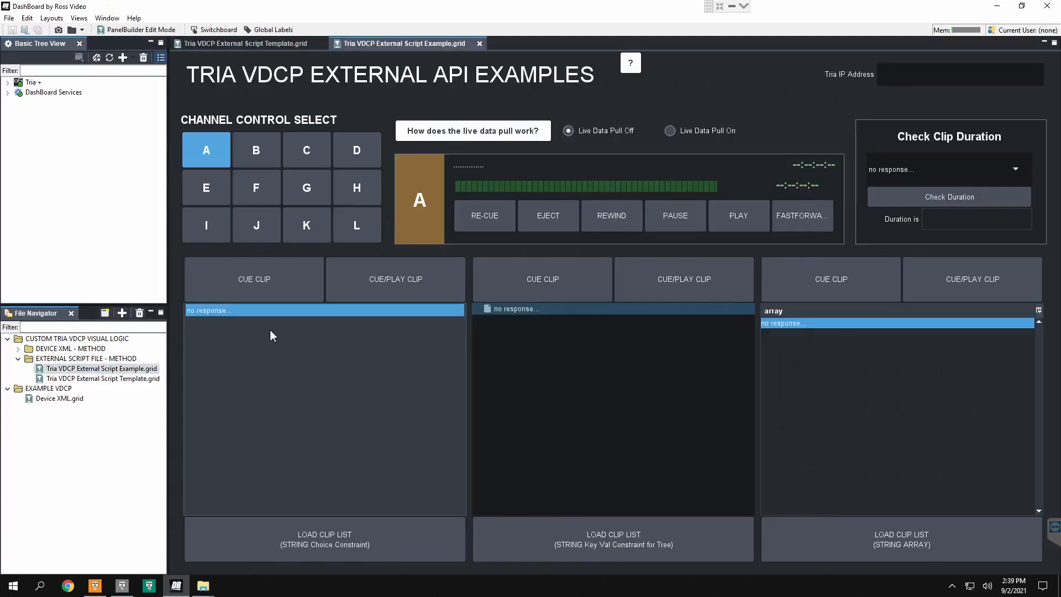
click(629, 65)
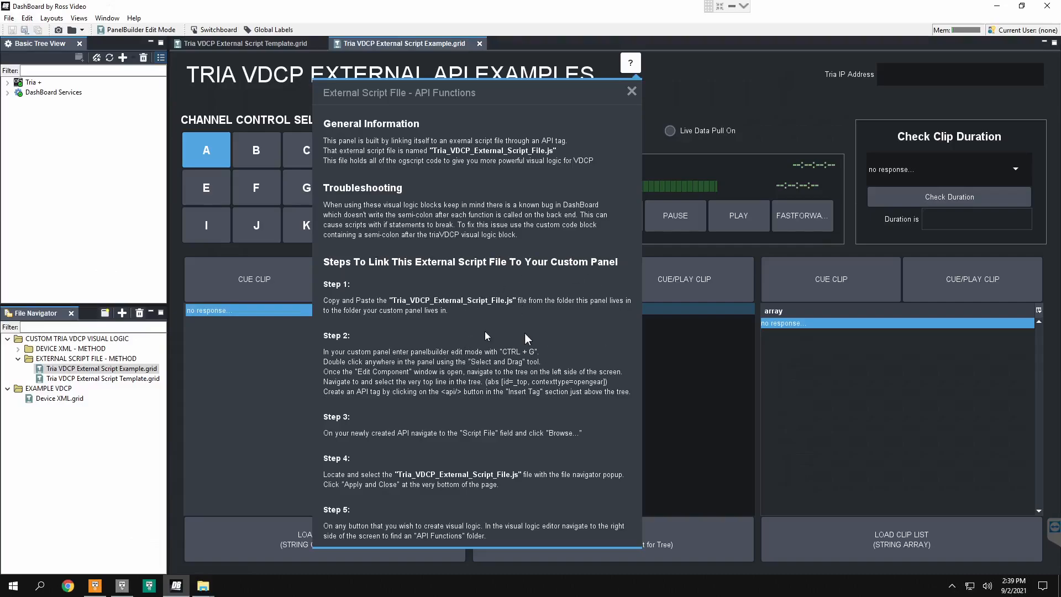
click(791, 97)
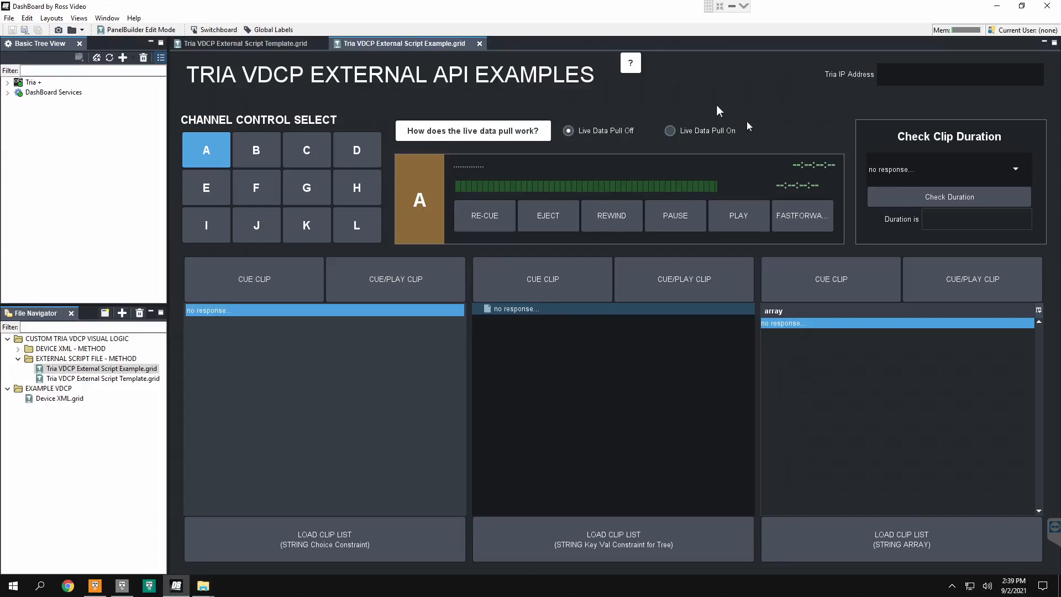
key(ctrl+g)
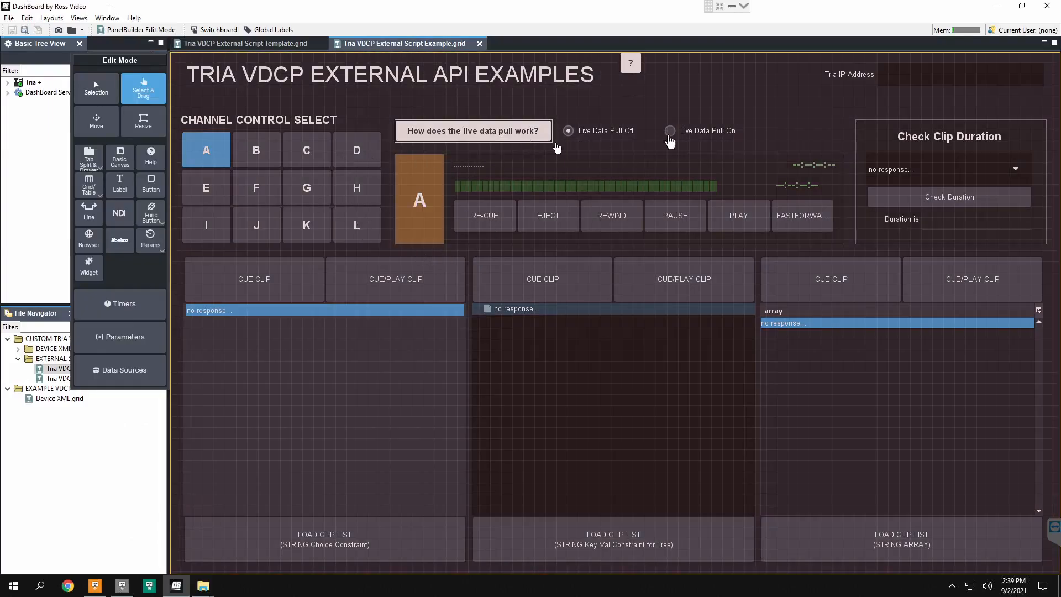
key(ctrl+g)
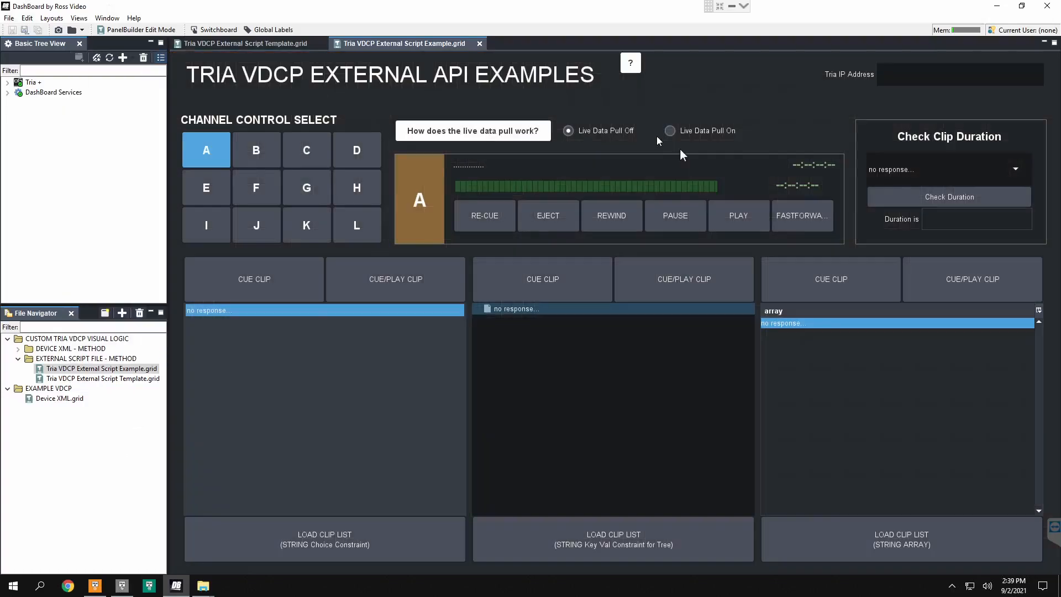
Step: Set the Tria IP Address to localhost with Live Data Pull on, and switch the channel control through B, C and D back to B
click(906, 81)
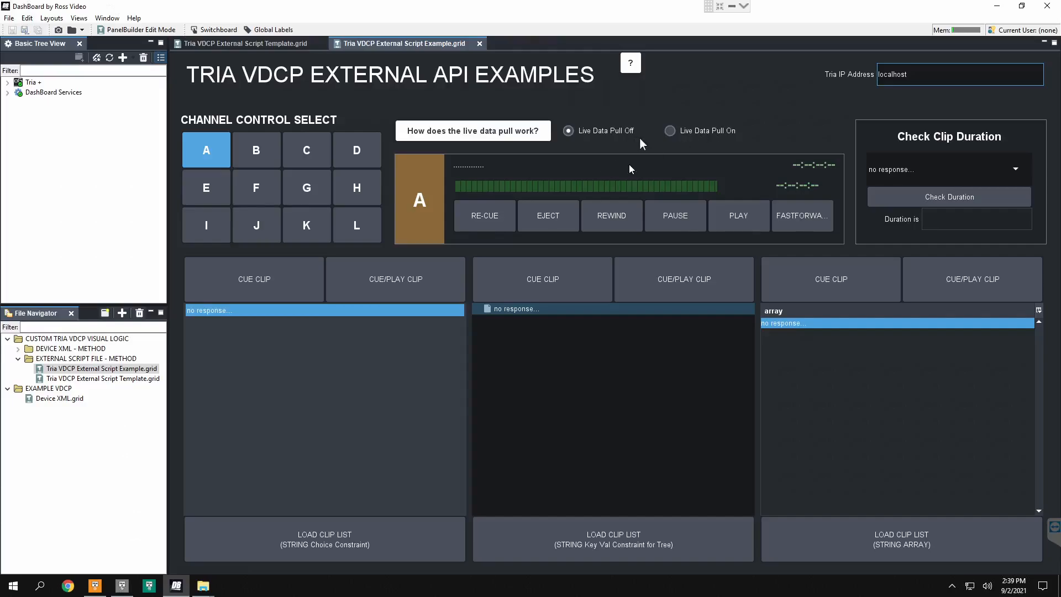
click(678, 131)
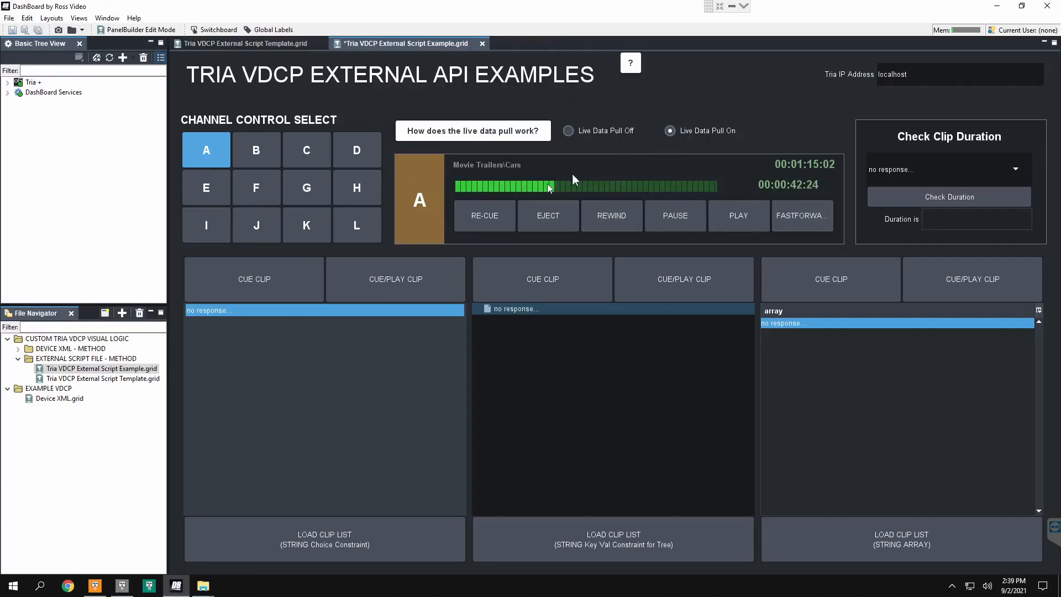
click(277, 157)
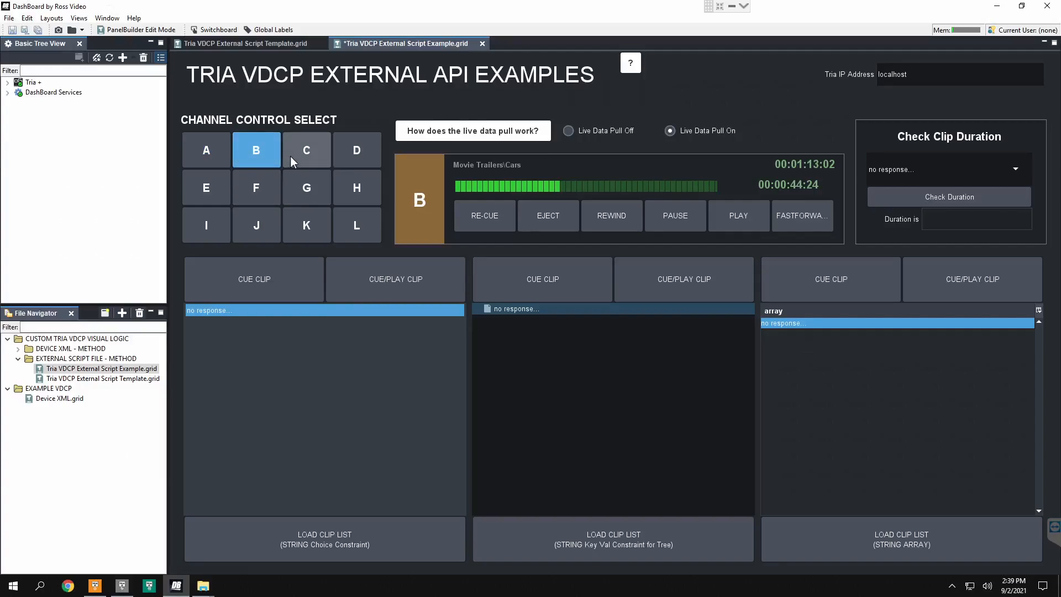
click(310, 154)
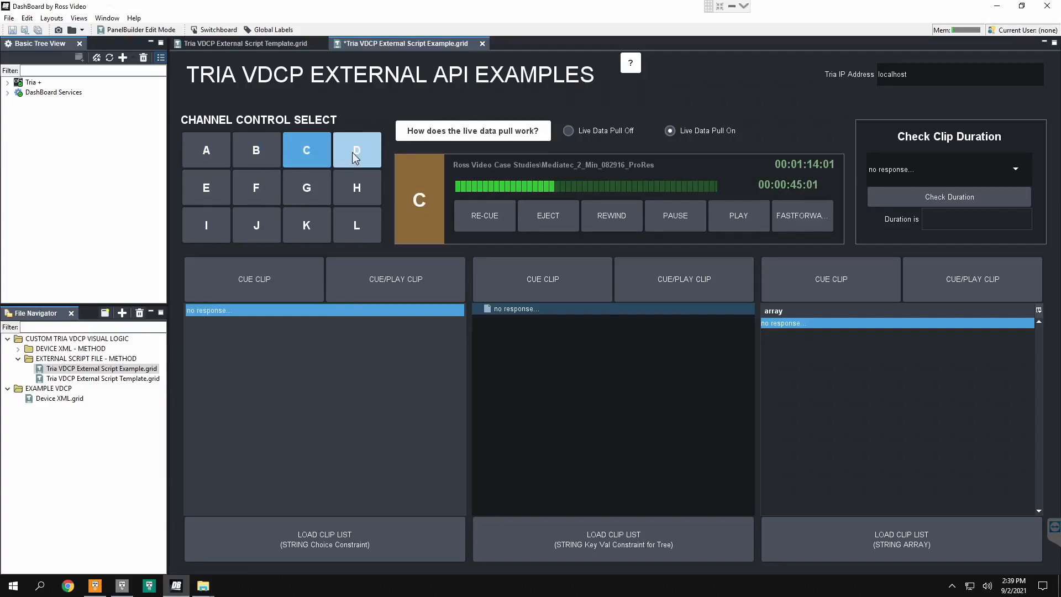
click(353, 152)
click(245, 149)
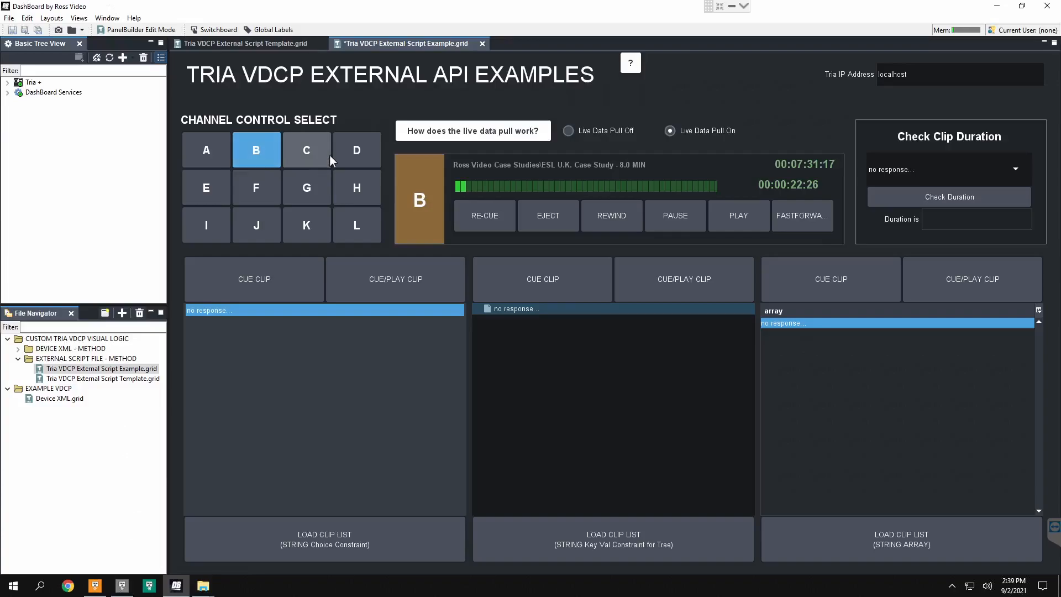
Step: Enter edit mode and open the Tria-Polling timer's ogScript task to show its complete getActiveClipDataToParams block
key(ctrl+e)
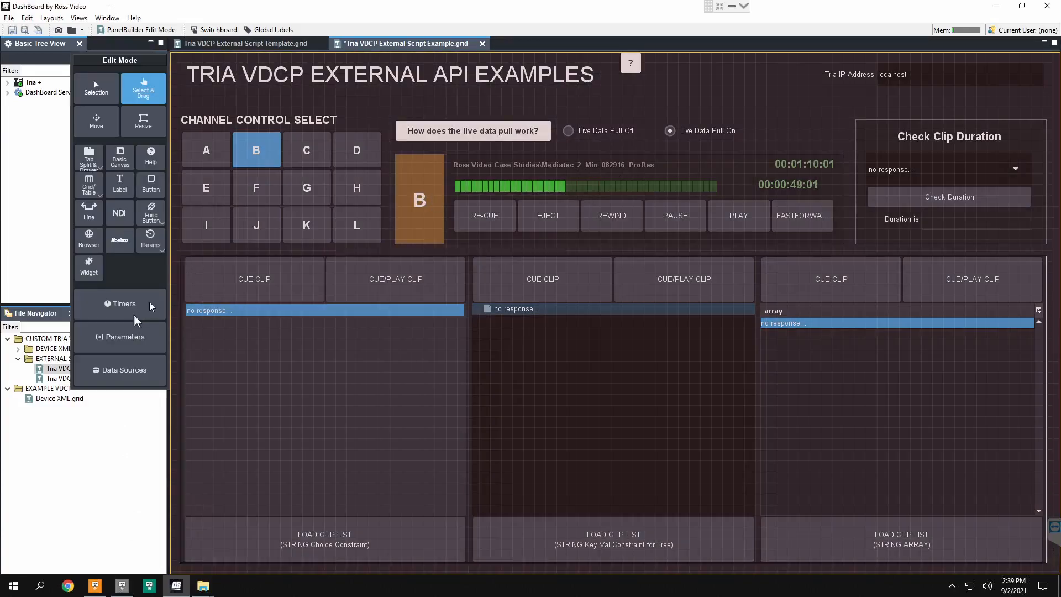
click(120, 303)
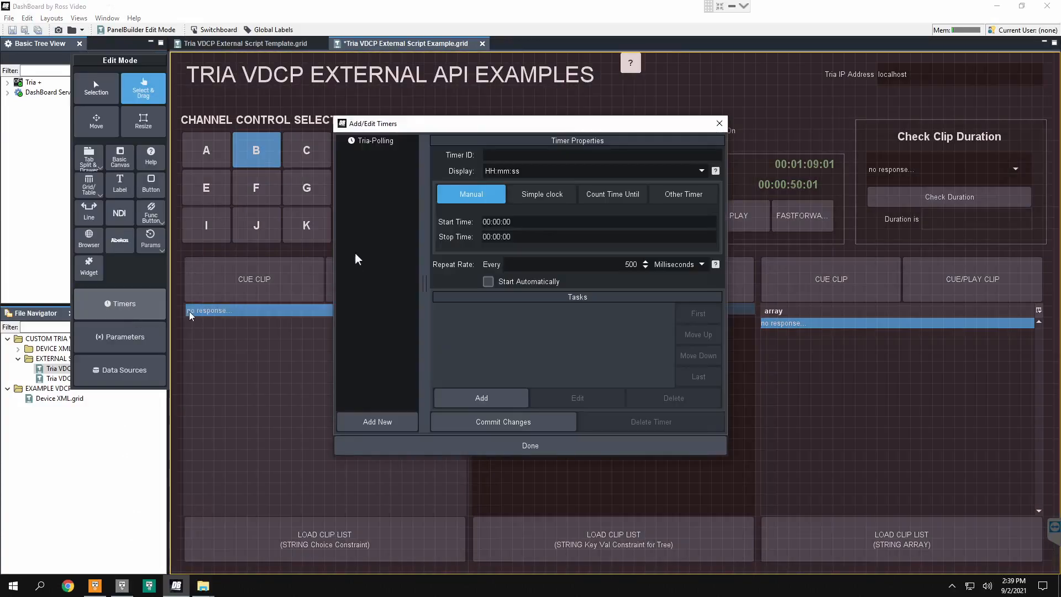
click(376, 141)
click(517, 310)
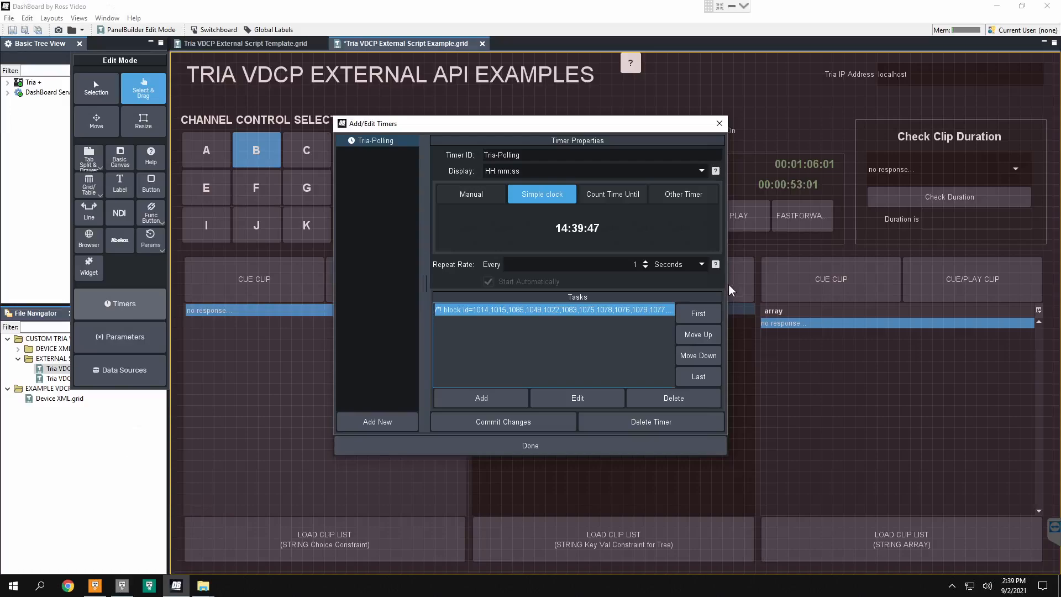
double_click(635, 316)
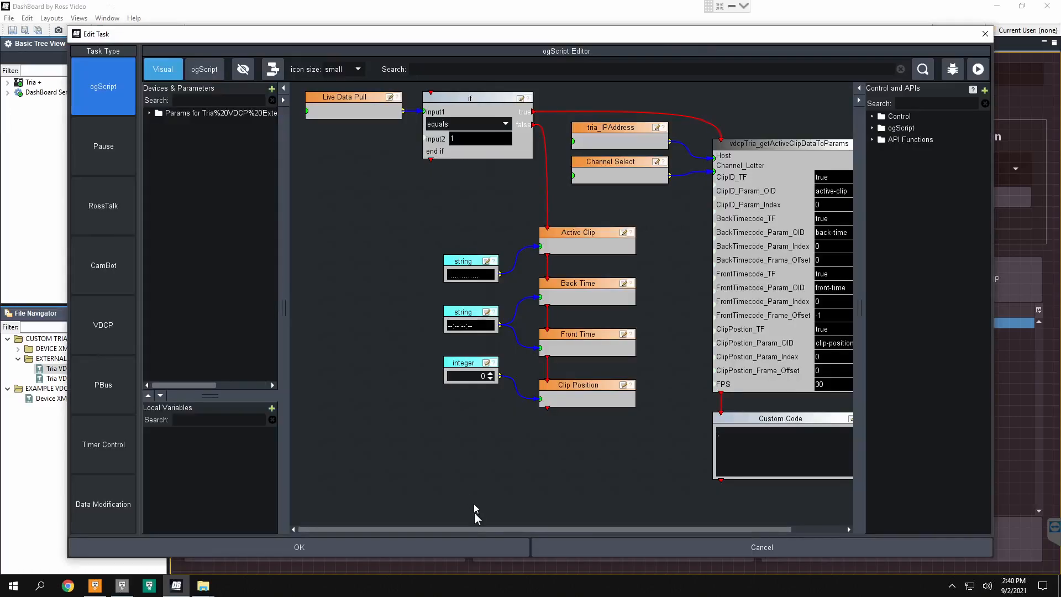
drag(468, 529, 675, 562)
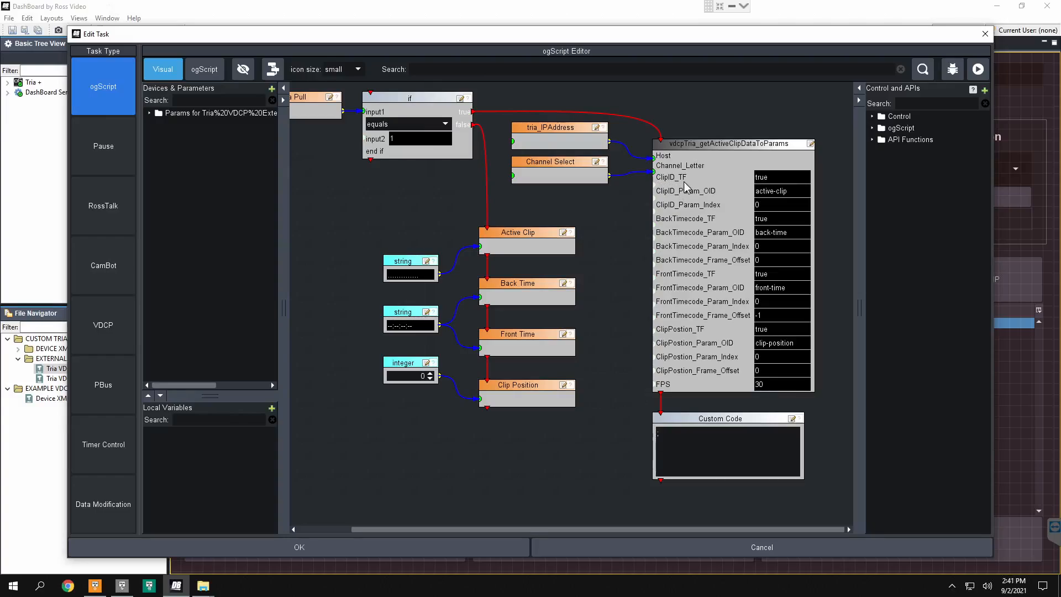
Step: Examine the ClipID, BackTimecode, FrontTimecode and ClipPostion inputs of the vdcpTria_getActiveClipDataToParams block
drag(772, 177, 711, 173)
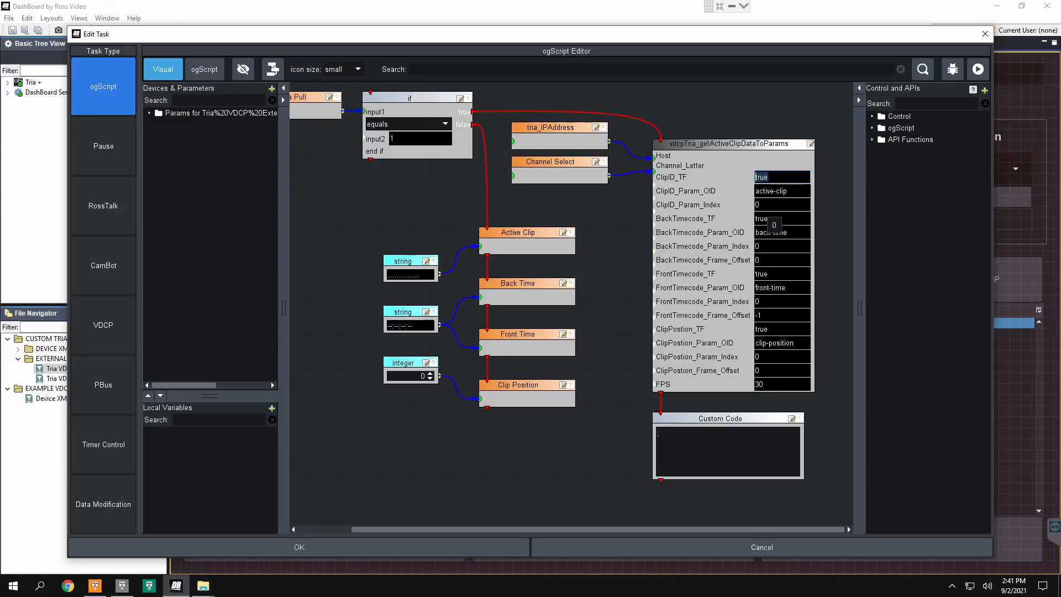
click(771, 205)
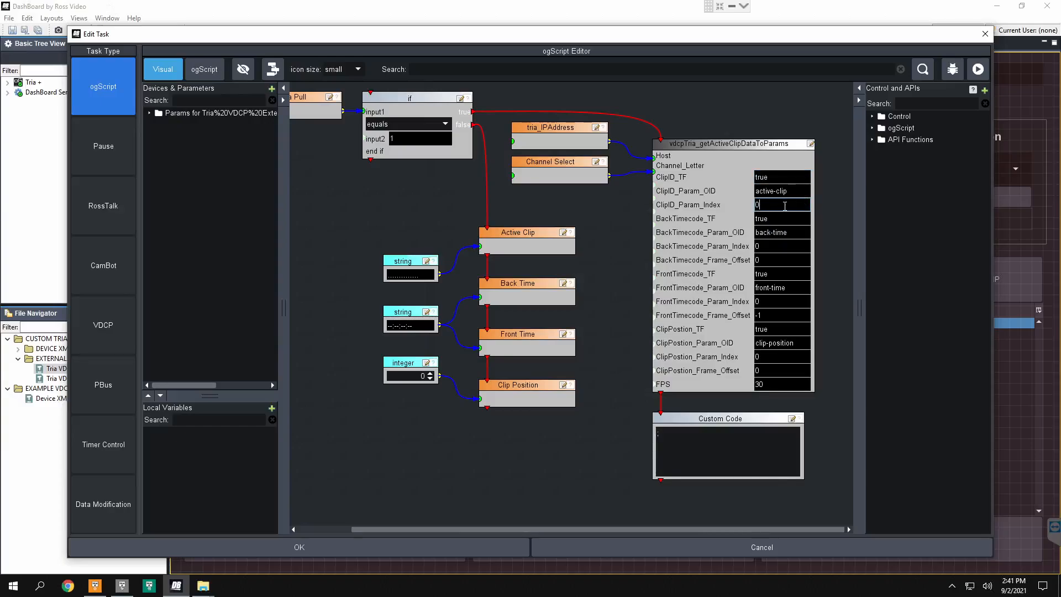
drag(793, 192, 722, 198)
click(774, 205)
click(776, 219)
click(775, 205)
click(775, 219)
click(774, 273)
click(776, 329)
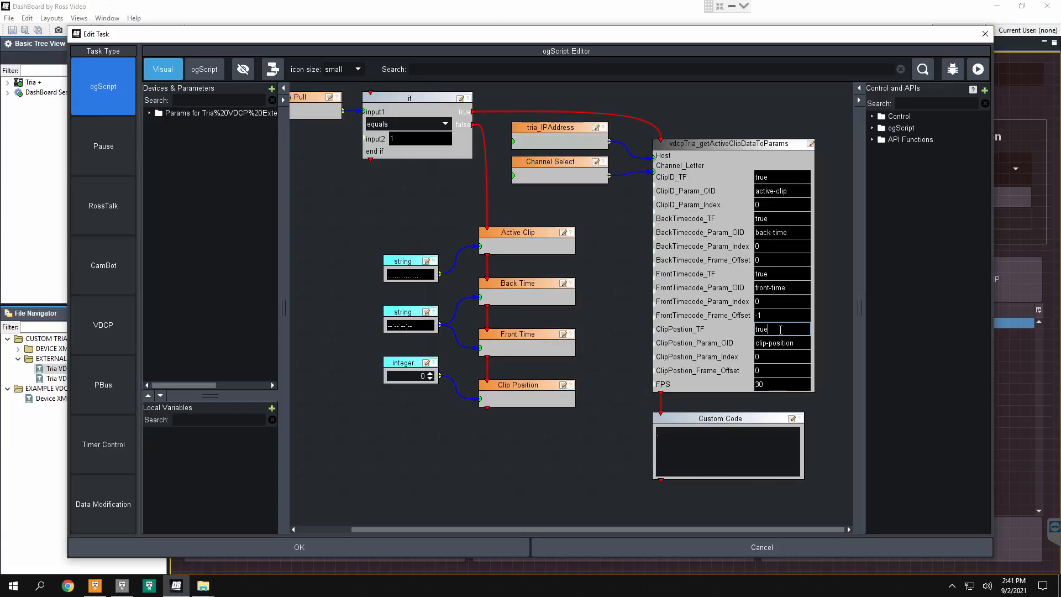
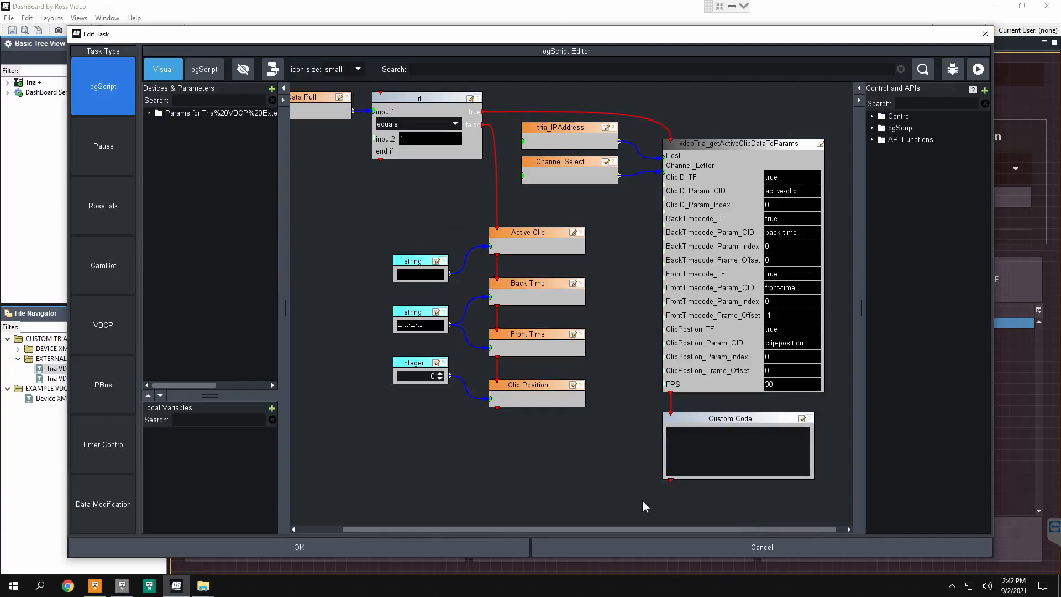
Step: Move the vdcpTria_getActiveClipDataToParams block up, search the control library for "custom", and examine the Custom Code block ending the flow
drag(642, 499, 827, 406)
drag(742, 146, 741, 131)
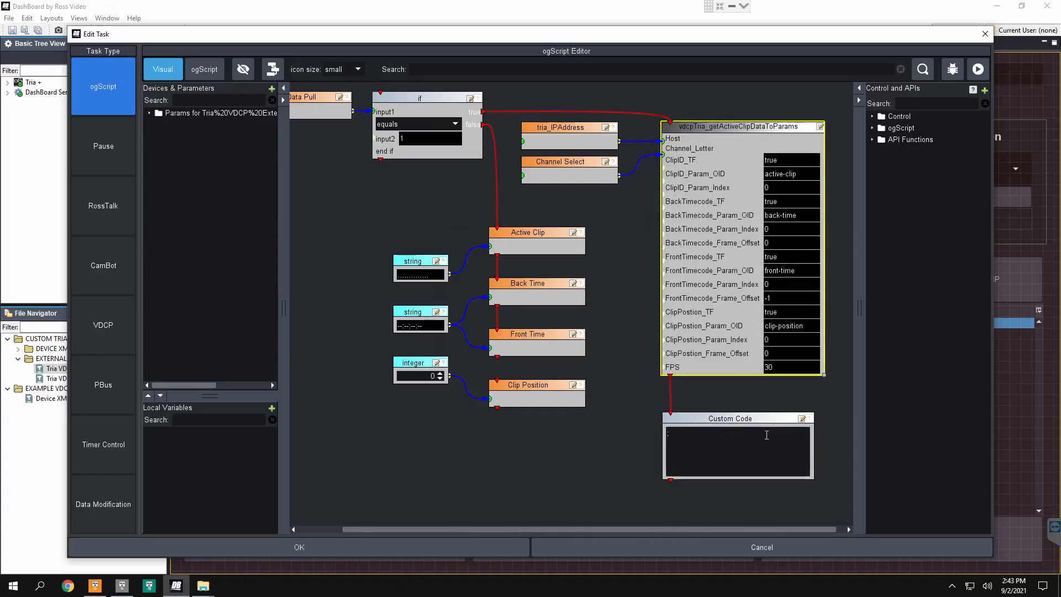
click(744, 420)
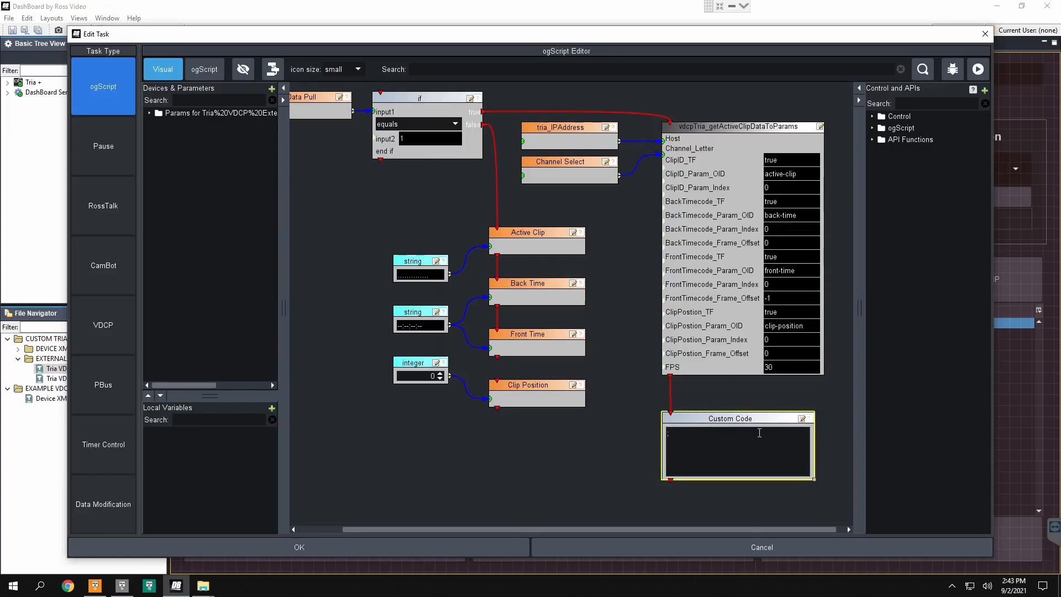
click(925, 103)
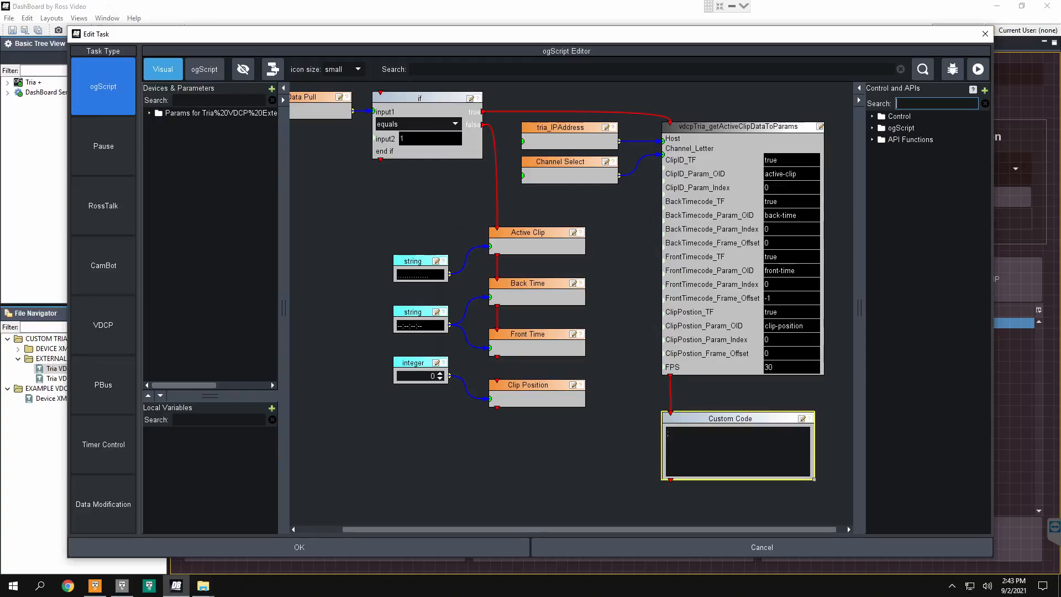
text(custom)
click(916, 140)
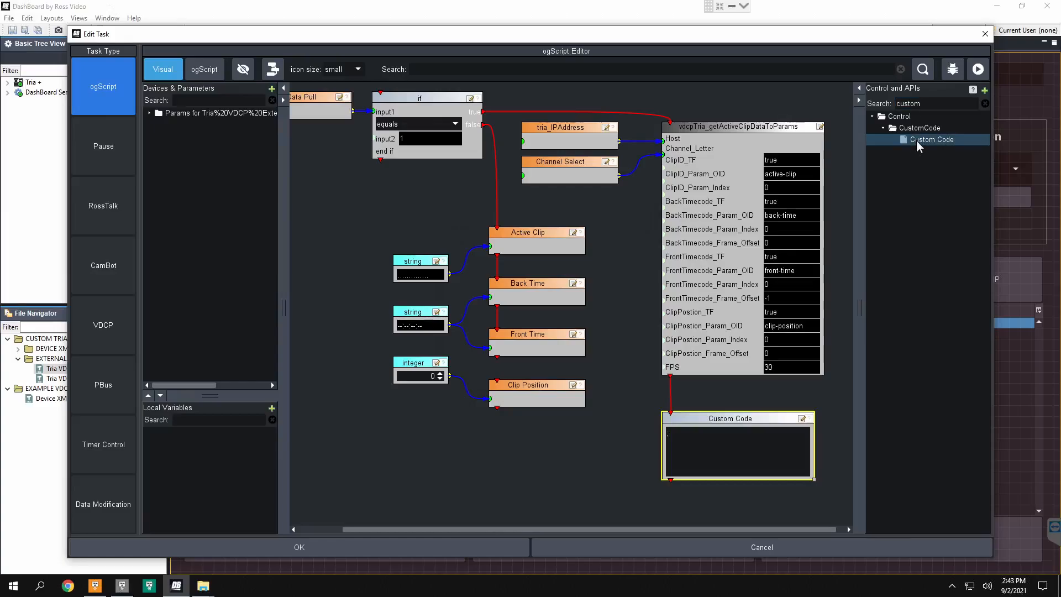
click(668, 433)
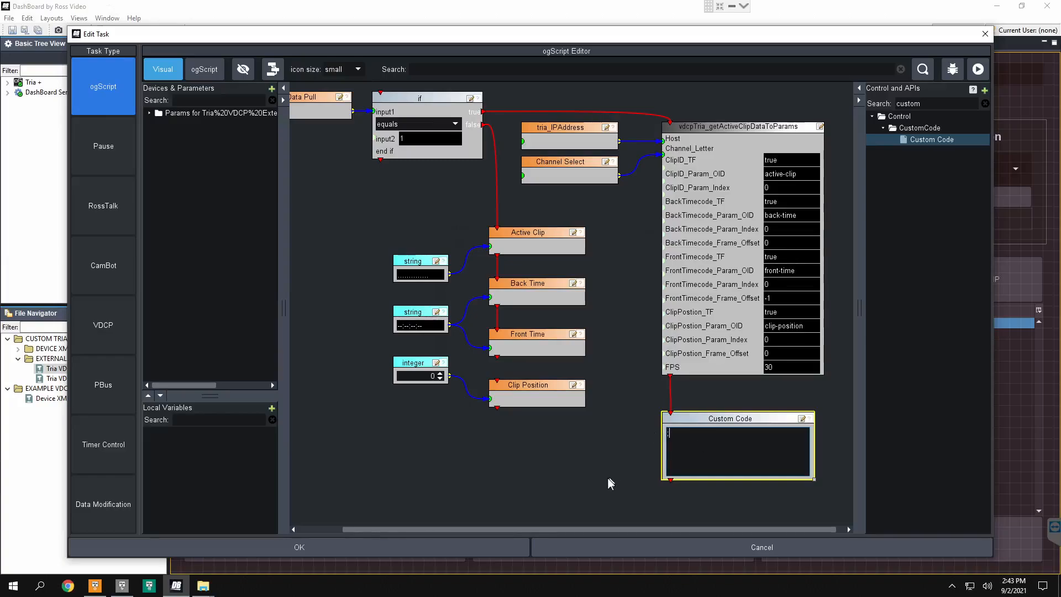
Step: Close the timer's task editor and open the first CUE CLIP button's ogScript task to view its vdcpTria_cue block
click(425, 545)
click(502, 449)
click(294, 273)
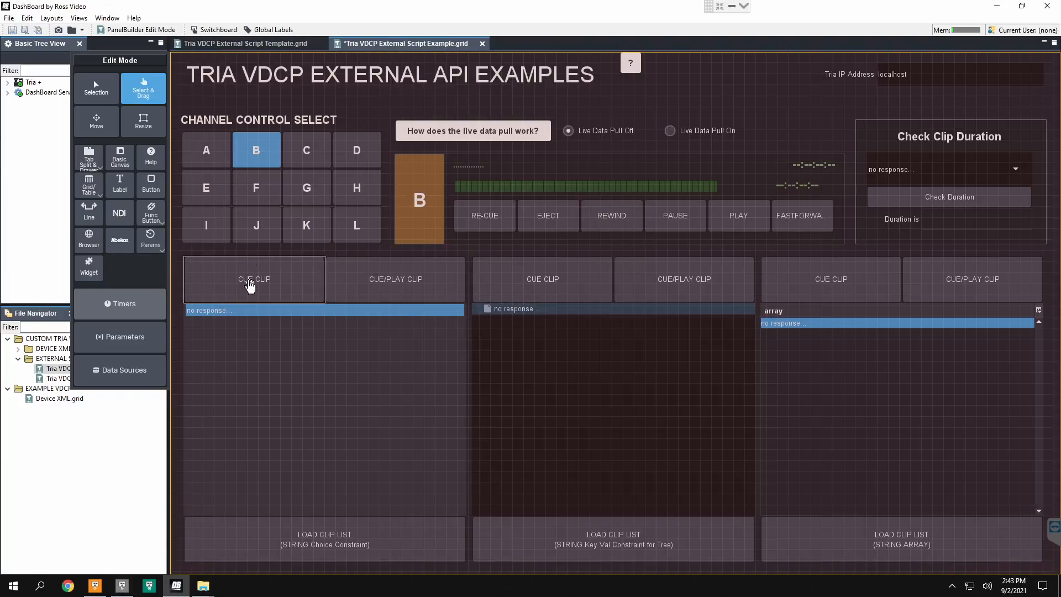
double_click(250, 285)
double_click(529, 161)
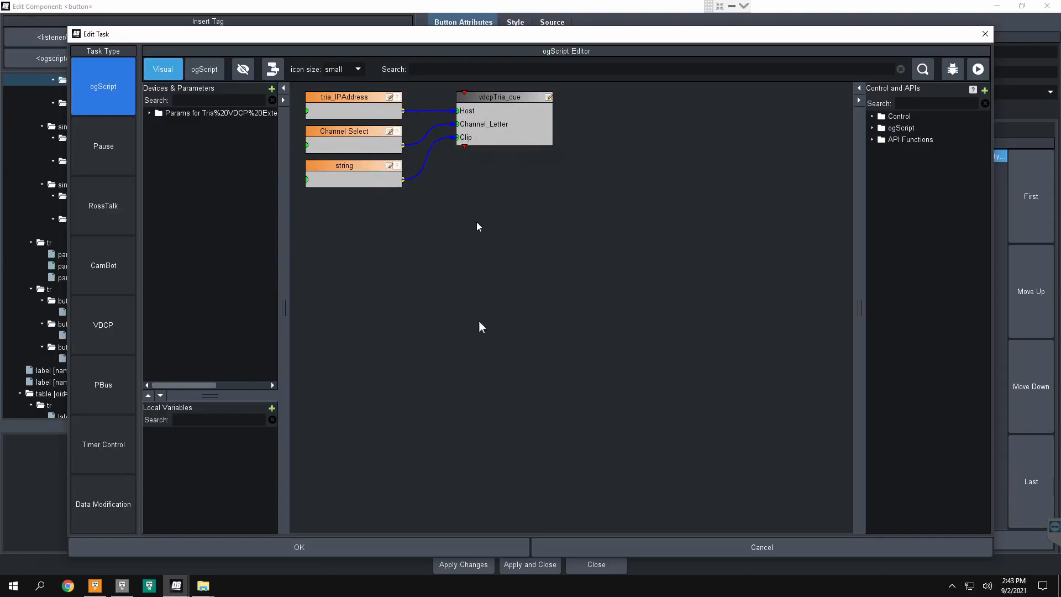
Step: Close the CUE CLIP task and button editor, and close the example panel without saving its changes
click(486, 547)
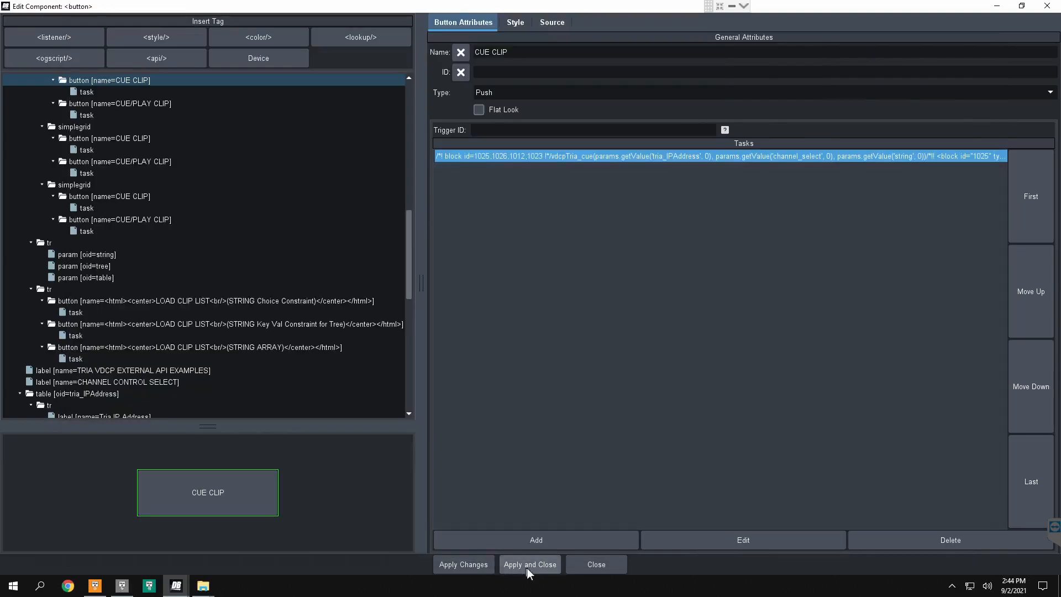
click(527, 564)
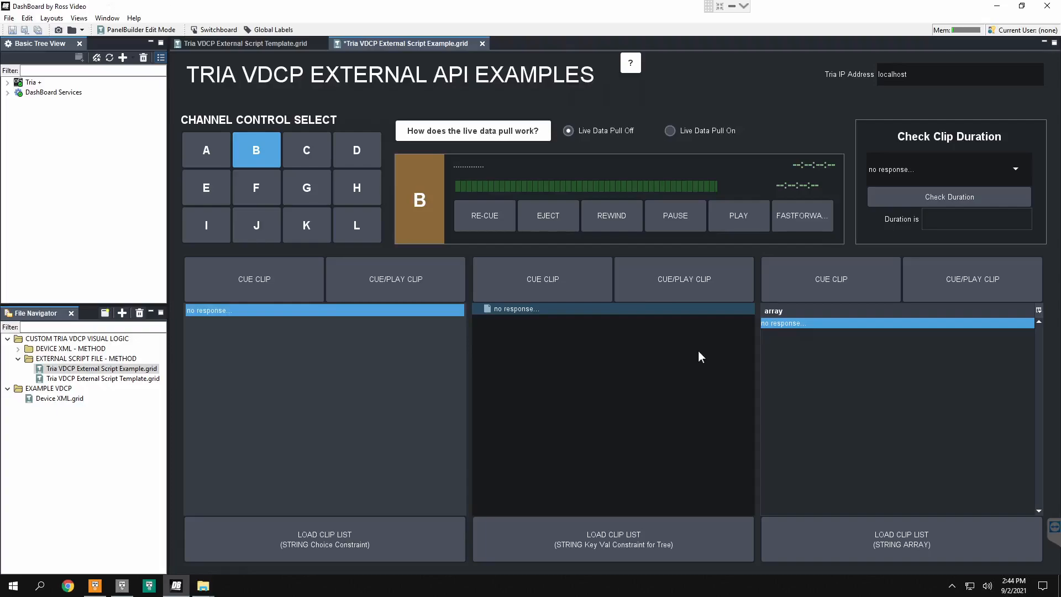
click(481, 44)
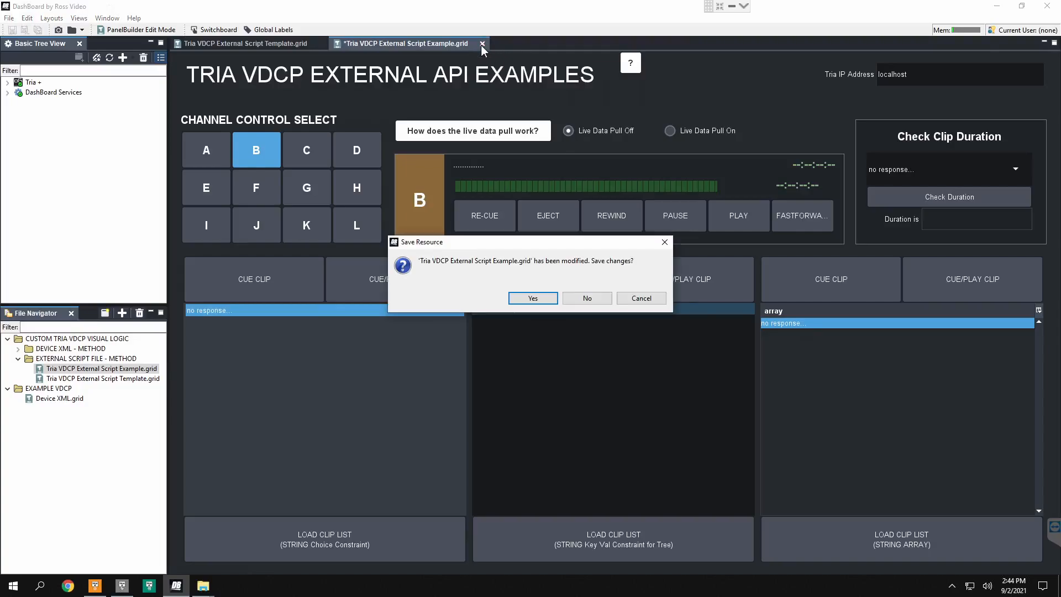
click(587, 298)
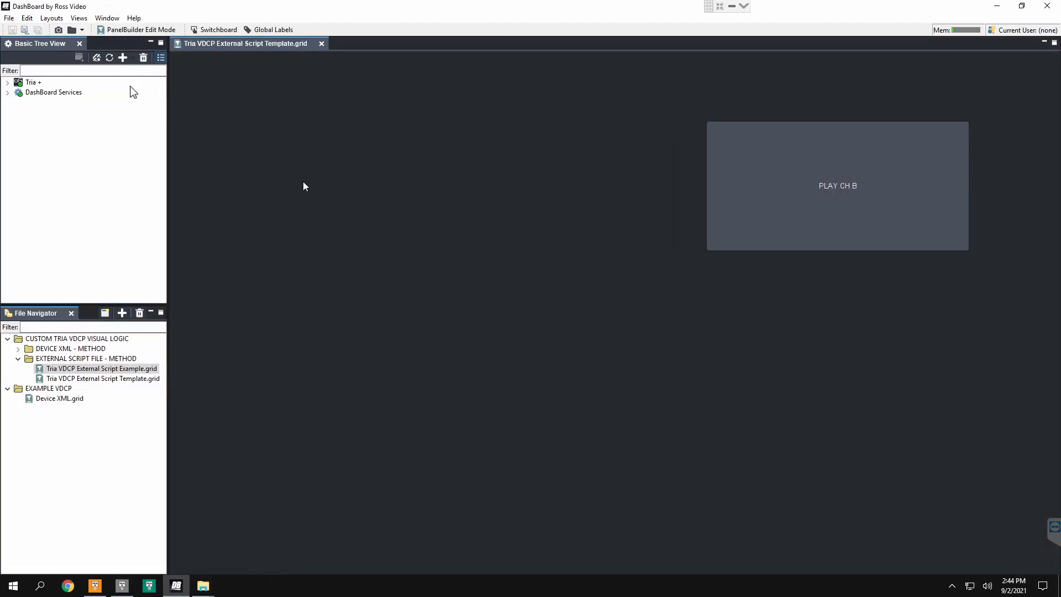
Step: Create a custom panel named EXTERNAL SCRIPT in the EXAMPLE VDCP folder from the Blank Self-Contained Data Source Panel (XPression) template
click(9, 18)
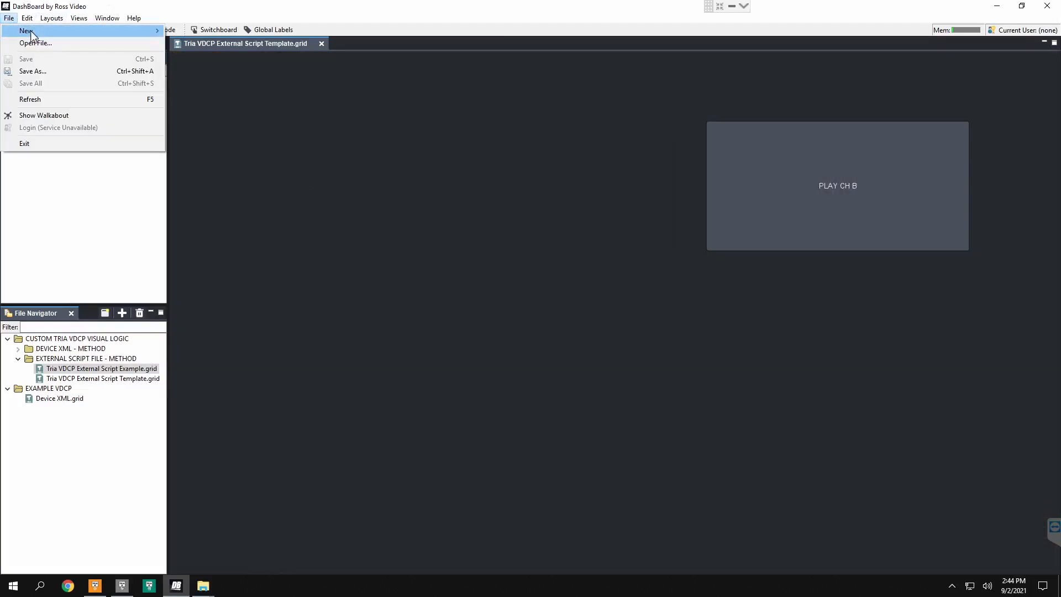
mouse_move(33, 31)
click(208, 56)
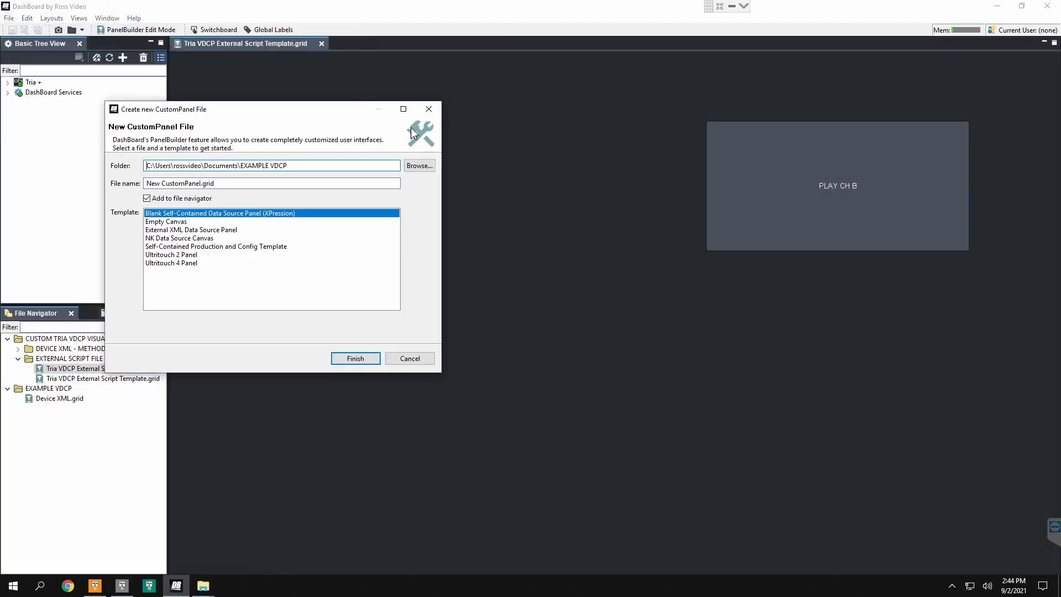
drag(313, 184, 136, 185)
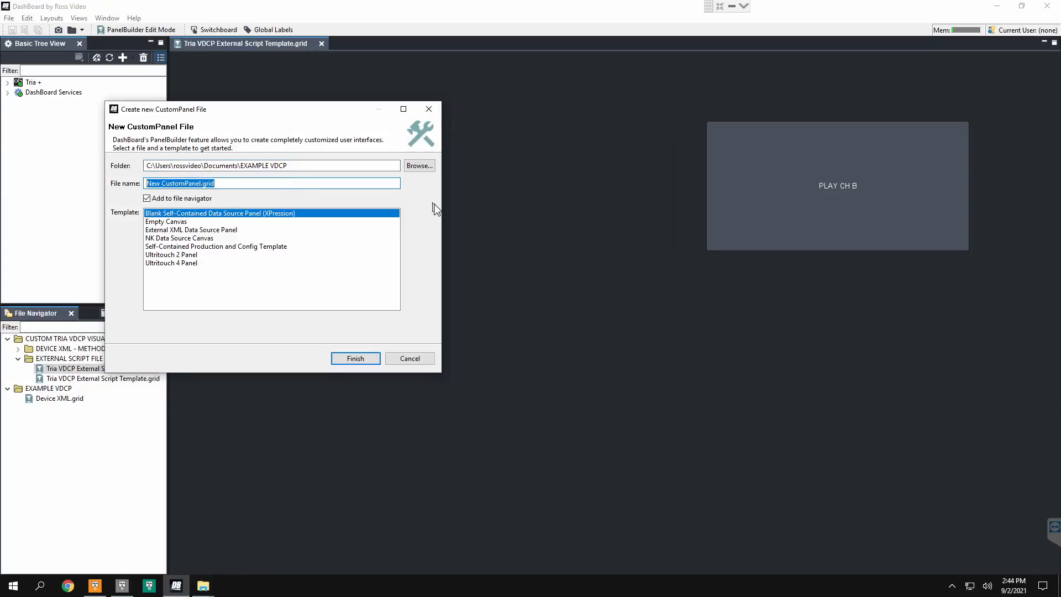
text(S)
key(BackSpace)
text(EXTERNAL SCRIPT)
key(Return)
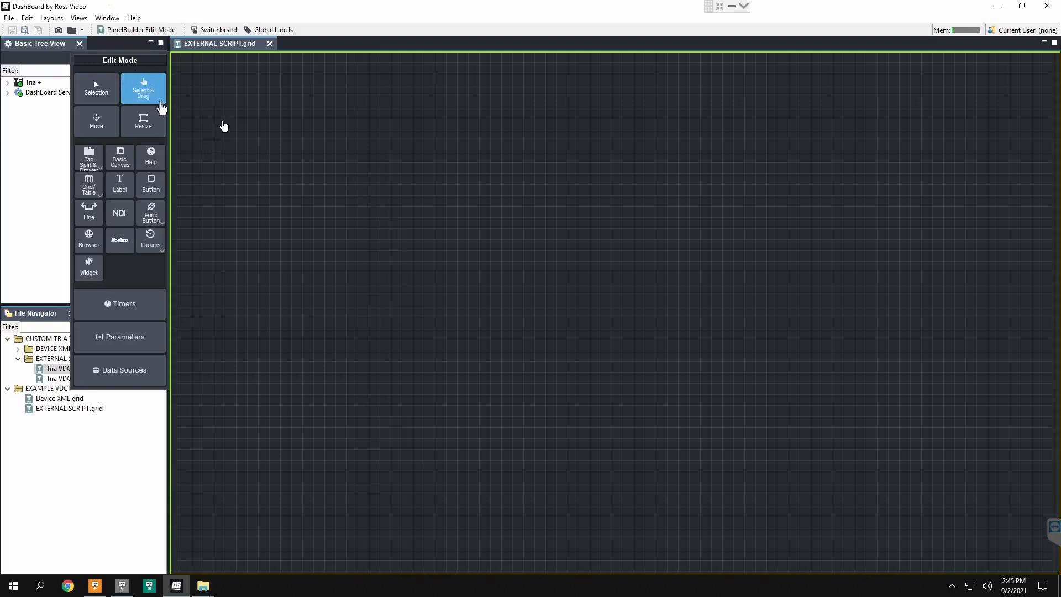
Step: Add an api tag to the blank canvas and browse to the Documents folder for its script file
double_click(309, 171)
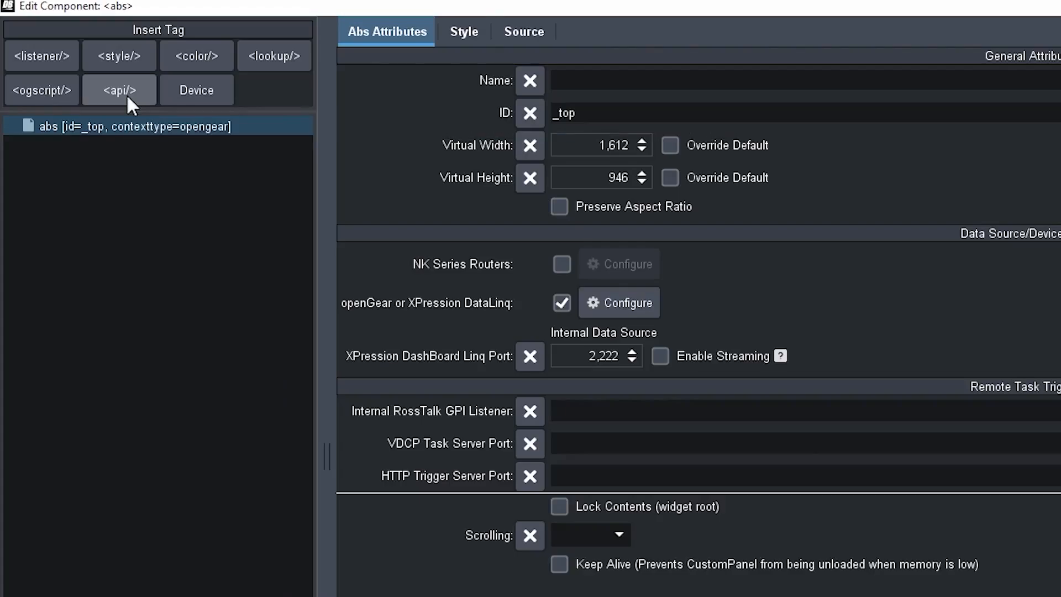
click(127, 94)
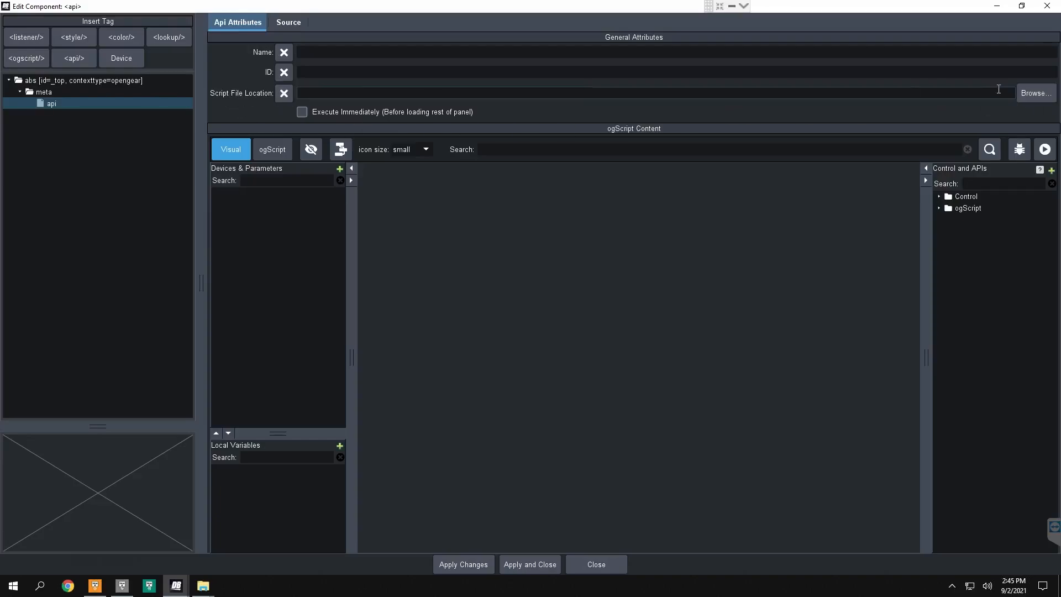
click(1034, 93)
double_click(333, 222)
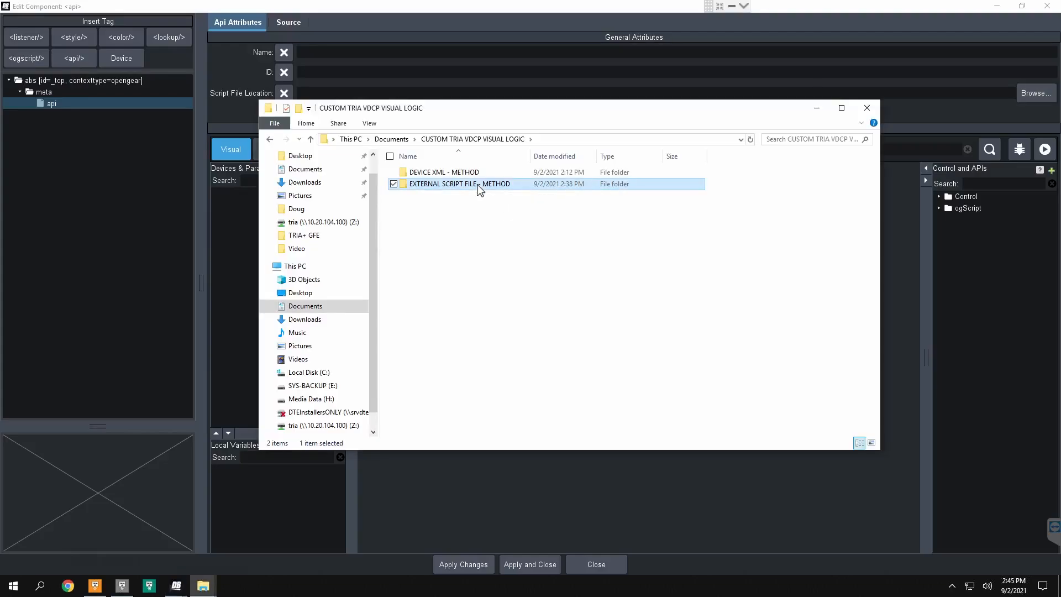
Step: In File Explorer, copy Tria_VDCP_External_Script_File from the EXTERNAL SCRIPT FILE - METHOD folder into the EXAMPLE VDCP folder
double_click(479, 185)
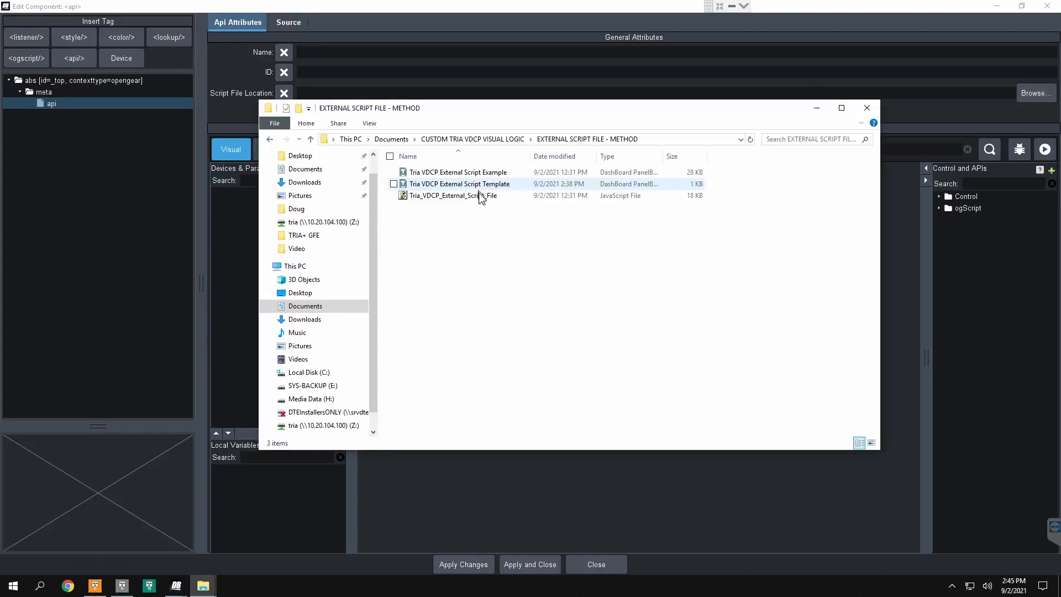
click(481, 196)
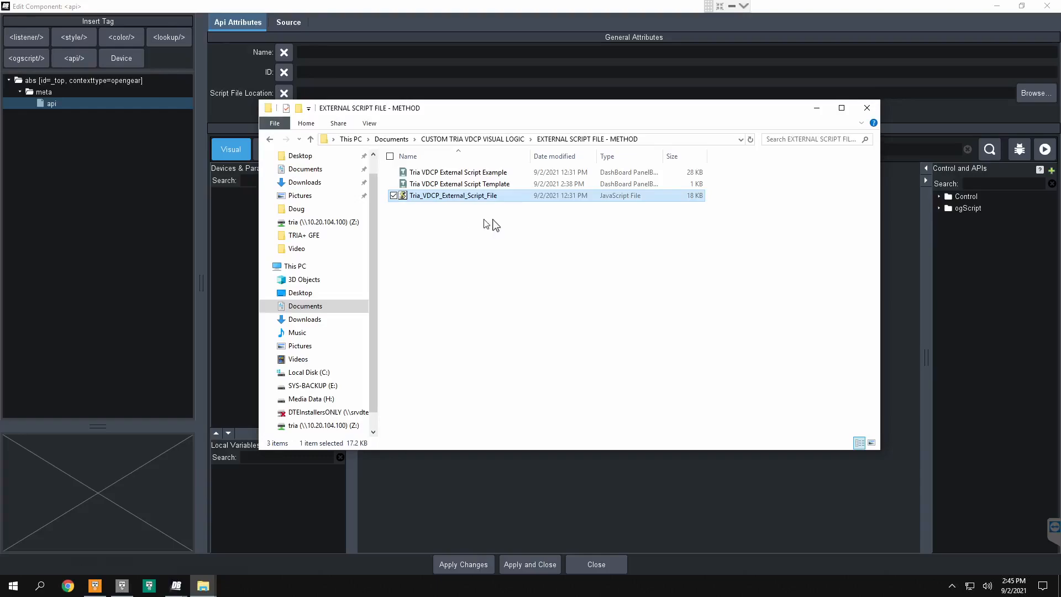
click(510, 142)
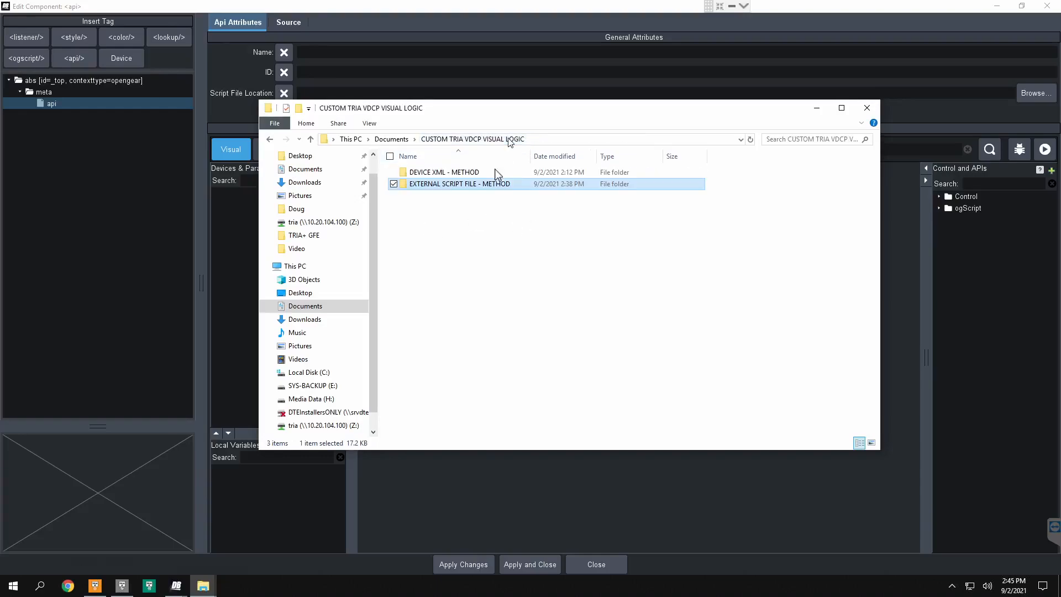
click(380, 141)
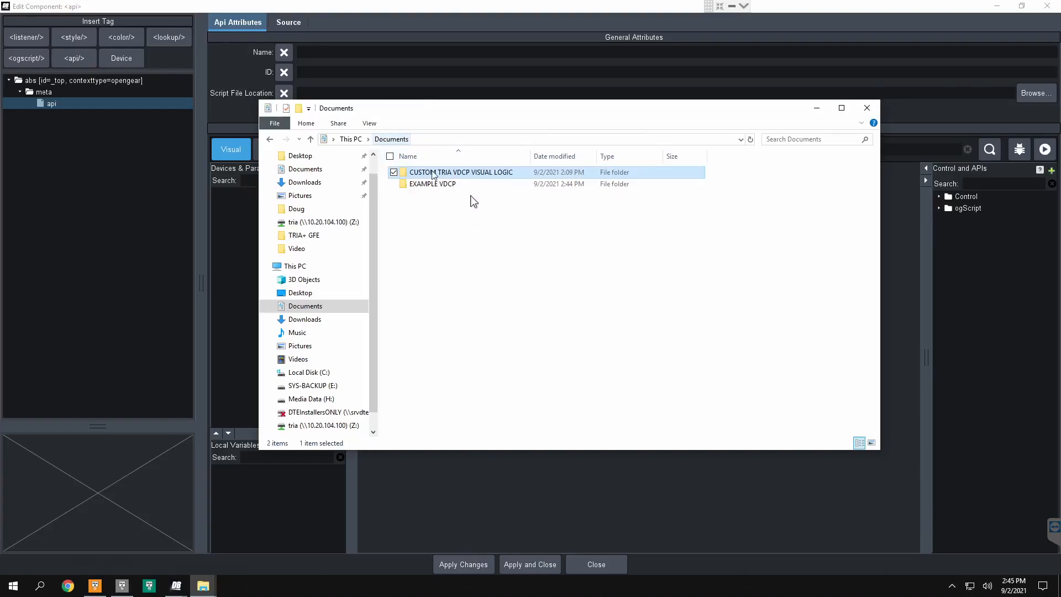
double_click(456, 185)
click(443, 226)
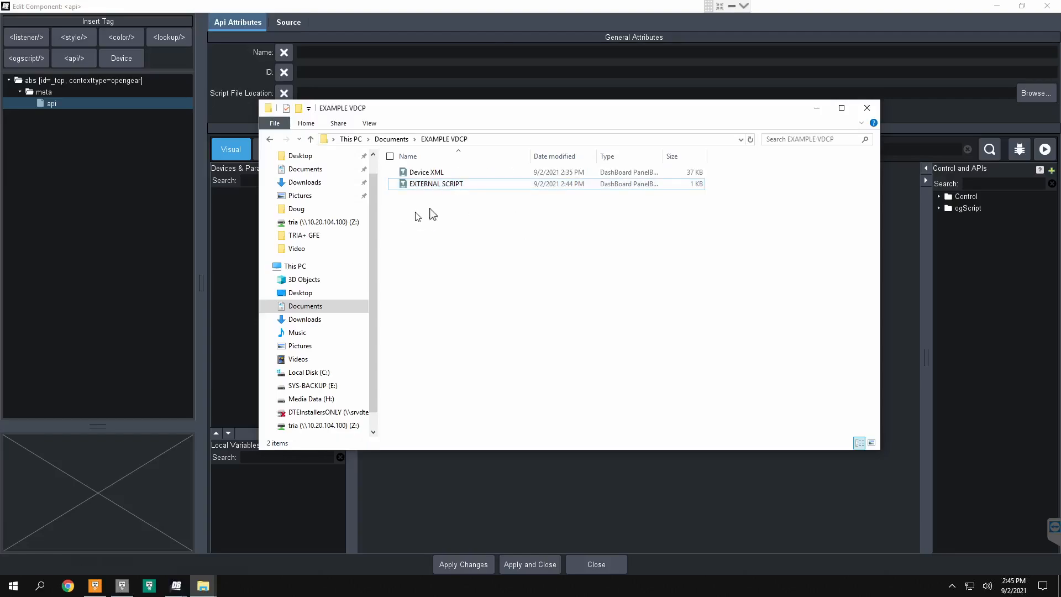
key(ctrl+v)
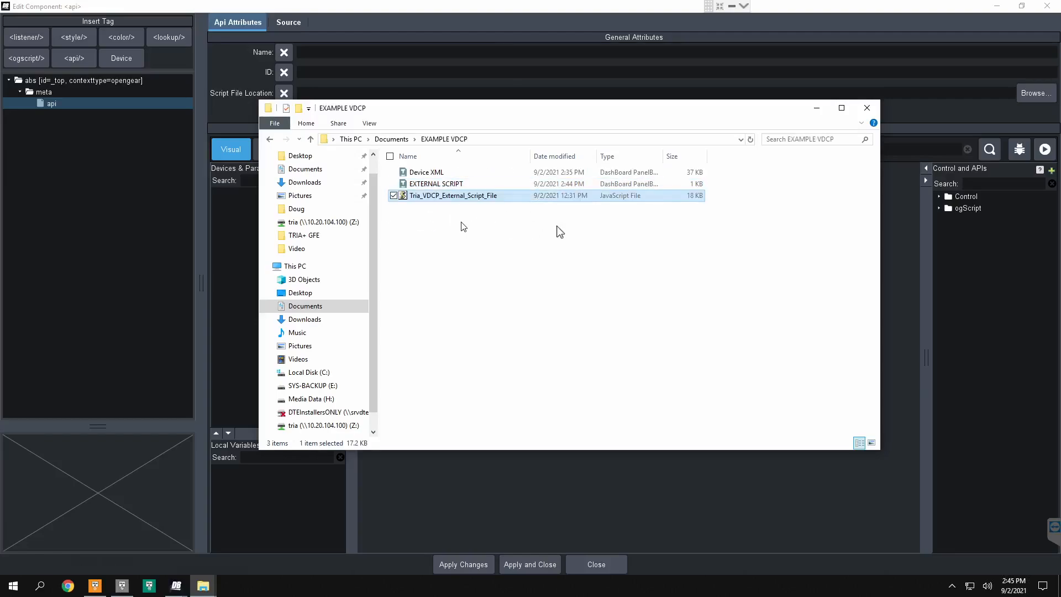
click(816, 108)
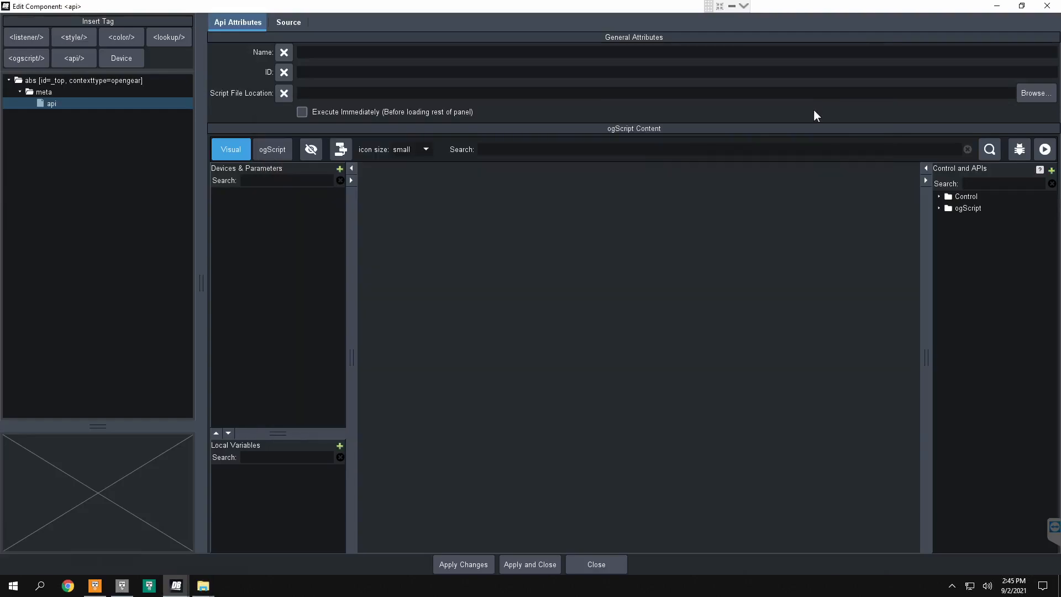
Step: Set the api tag's script file location to Tria_VDCP_External_Script_File.js from EXAMPLE VDCP, apply it, and save the panel
click(1027, 98)
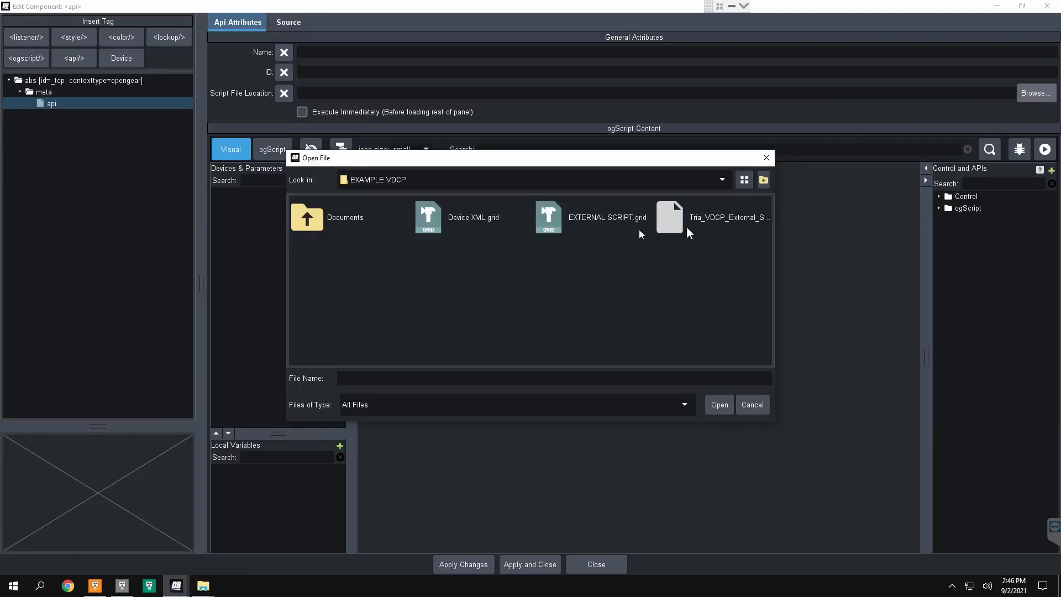
click(686, 229)
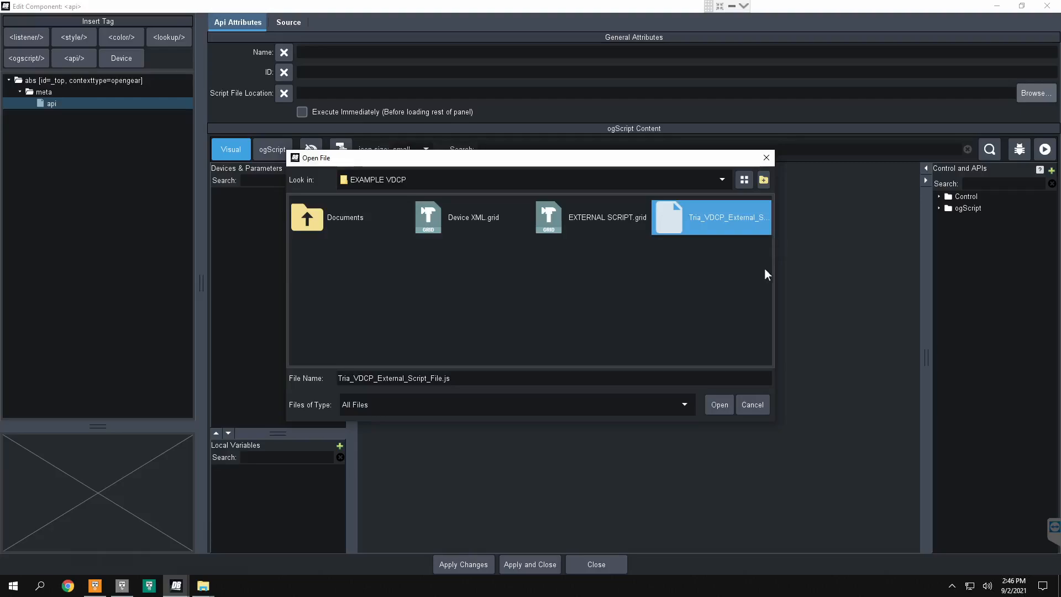
click(719, 404)
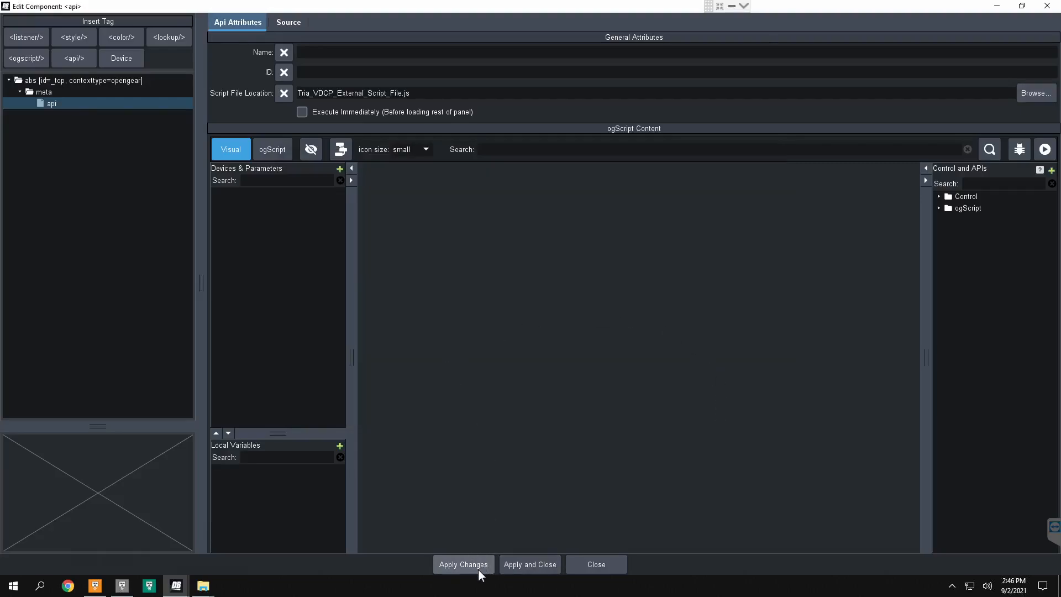
click(545, 564)
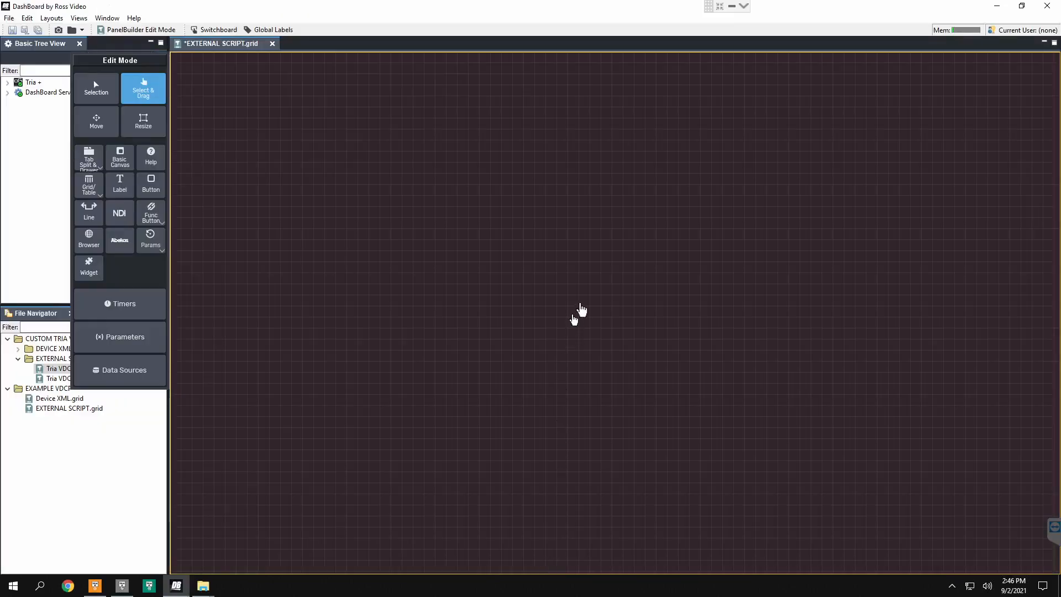
key(ctrl+s)
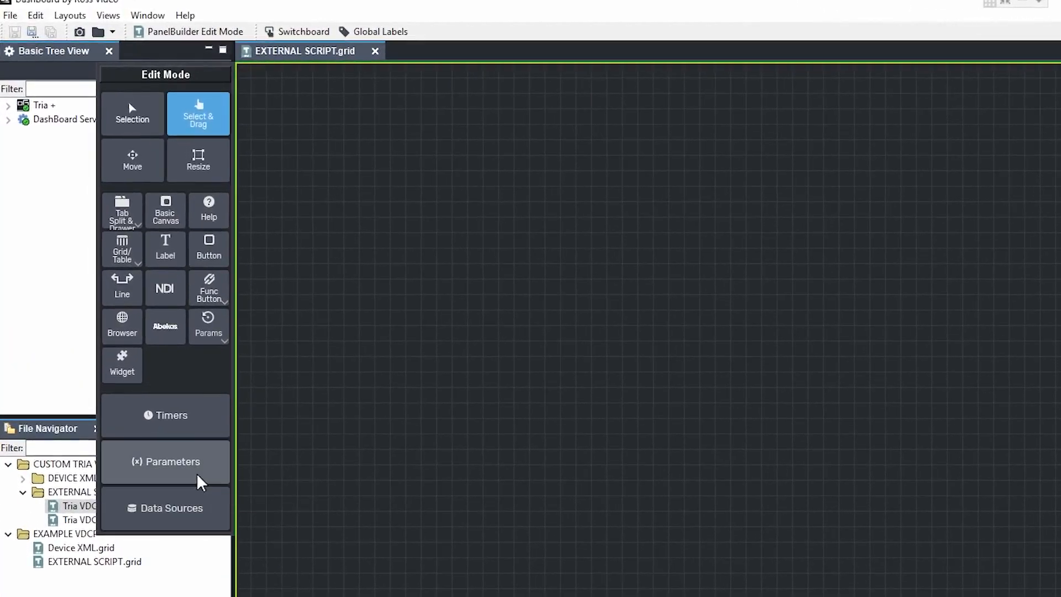
Step: Start a new panel parameter named CLip List with the OID clip-list
click(182, 471)
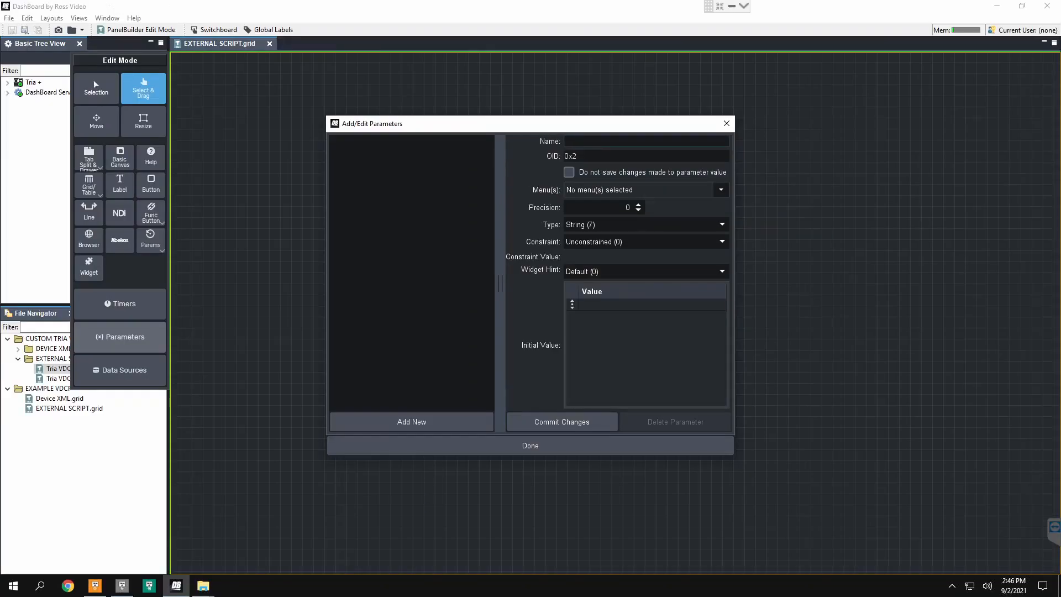
click(646, 141)
text(CLip Liost)
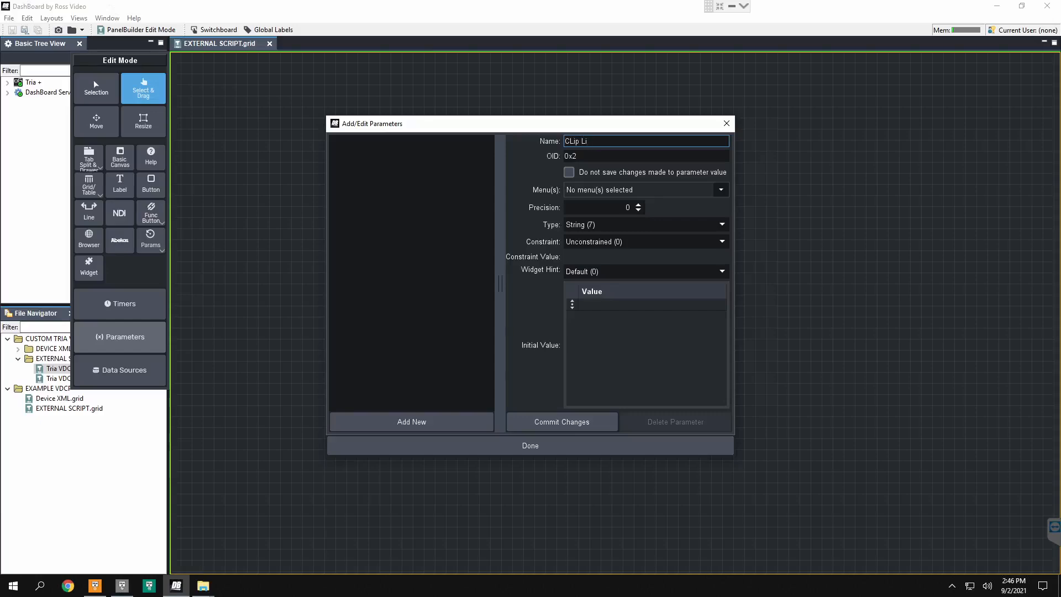
key(Tab)
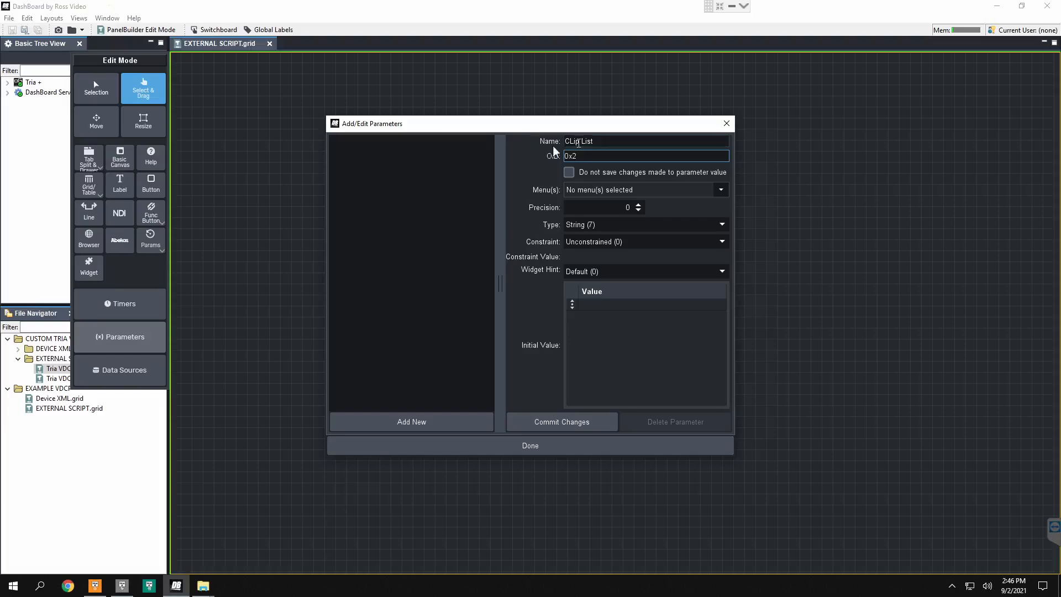
drag(589, 157, 560, 160)
text(clip-list)
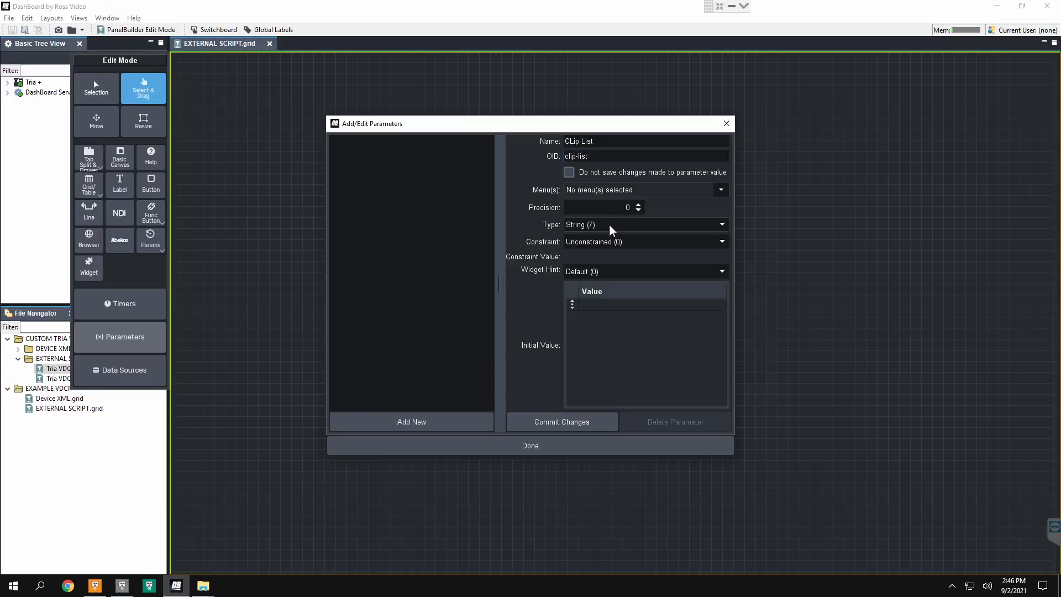
Step: Give the parameter a String Key/Value Constraint (6) with "Load clip list please..." as the entry's value and name, and as initial value
click(636, 243)
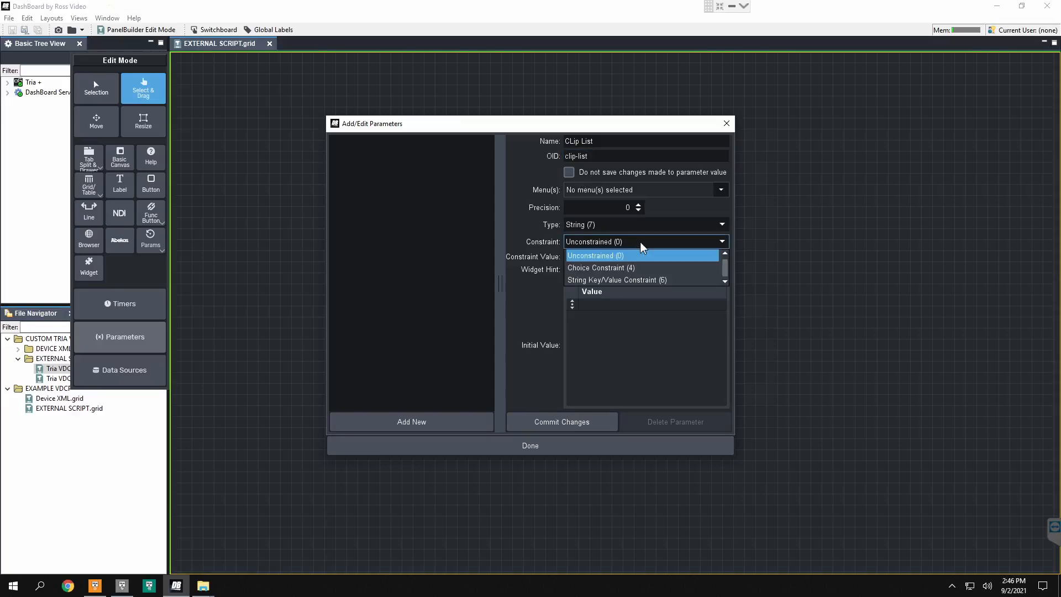
click(633, 281)
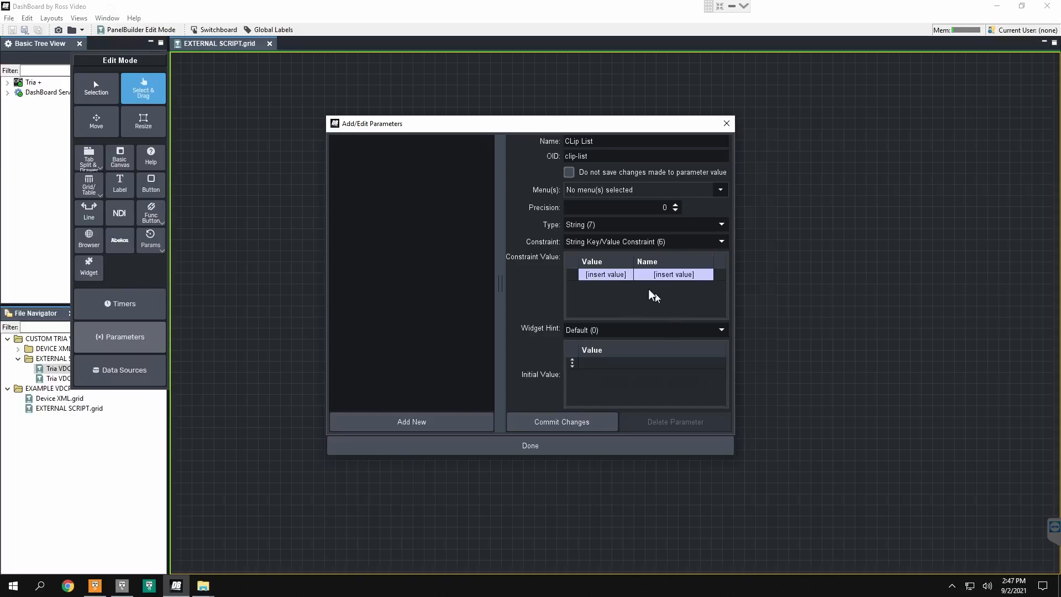
double_click(614, 275)
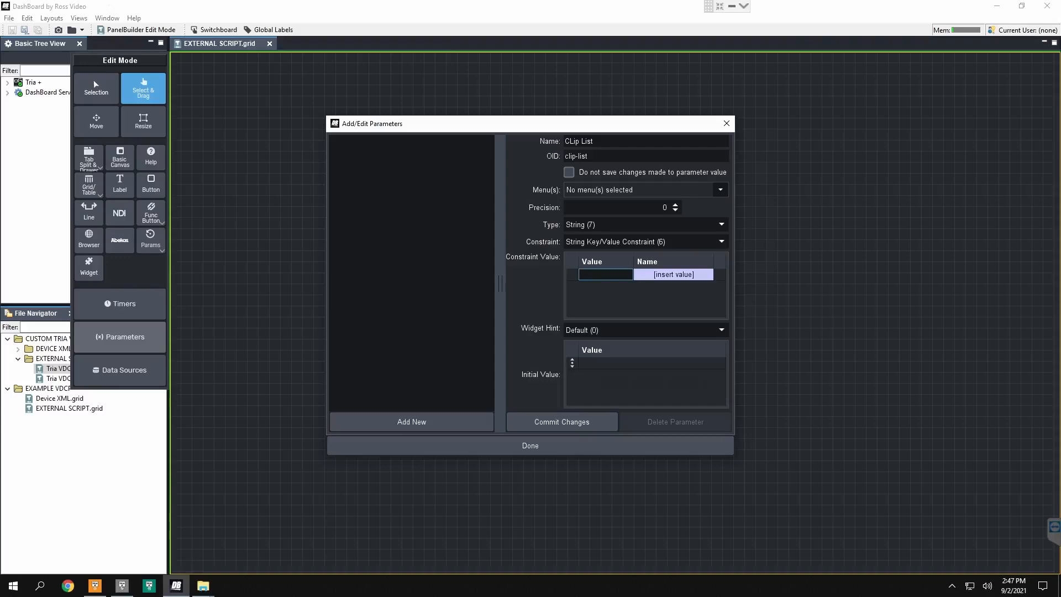
text(Load )
text(clip list please)
text(...)
click(657, 276)
text(Load clip list please...)
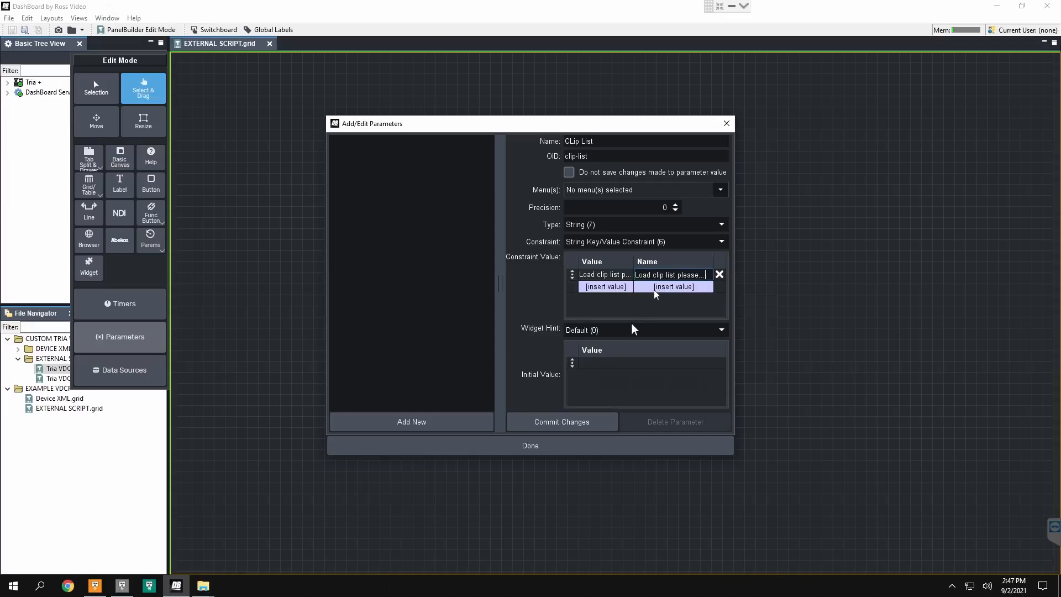
click(624, 364)
text(Load clip list please...)
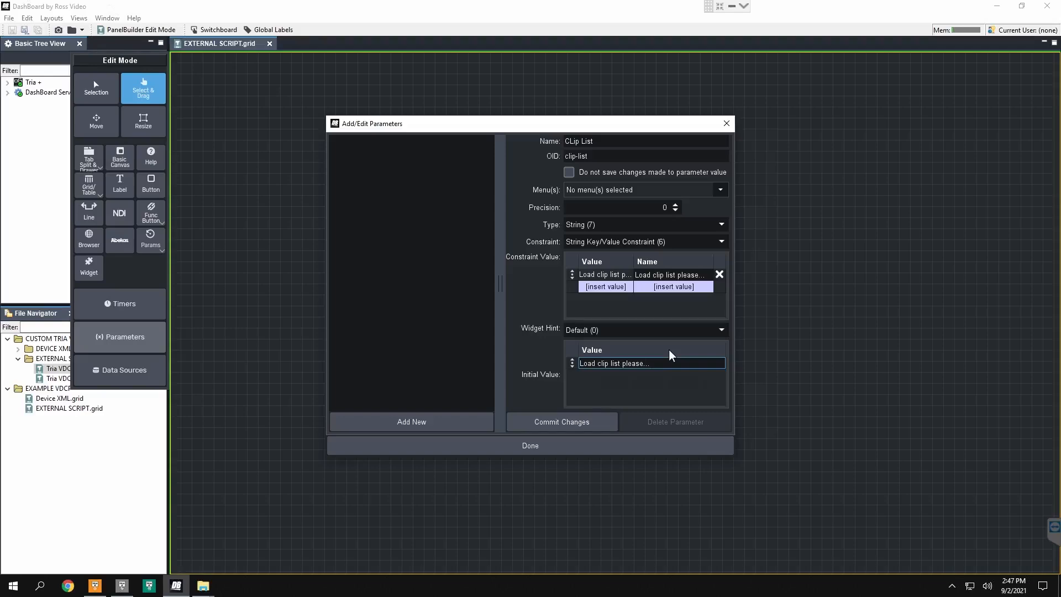
Step: Set the parameter's widget hint to Tree (31), commit it and finish editing parameters
click(721, 331)
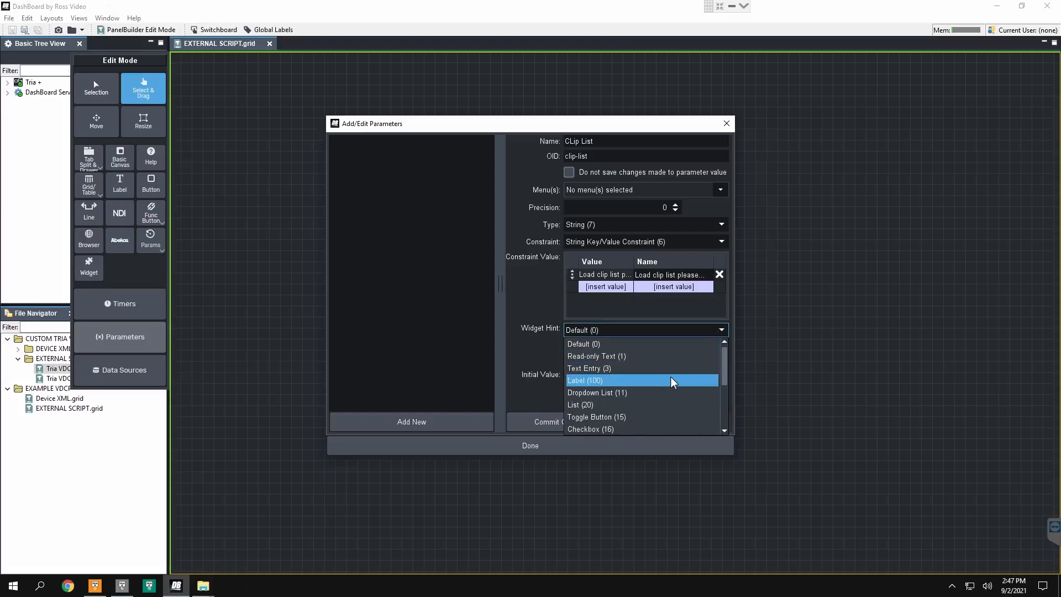
scroll(652, 404, down, 1)
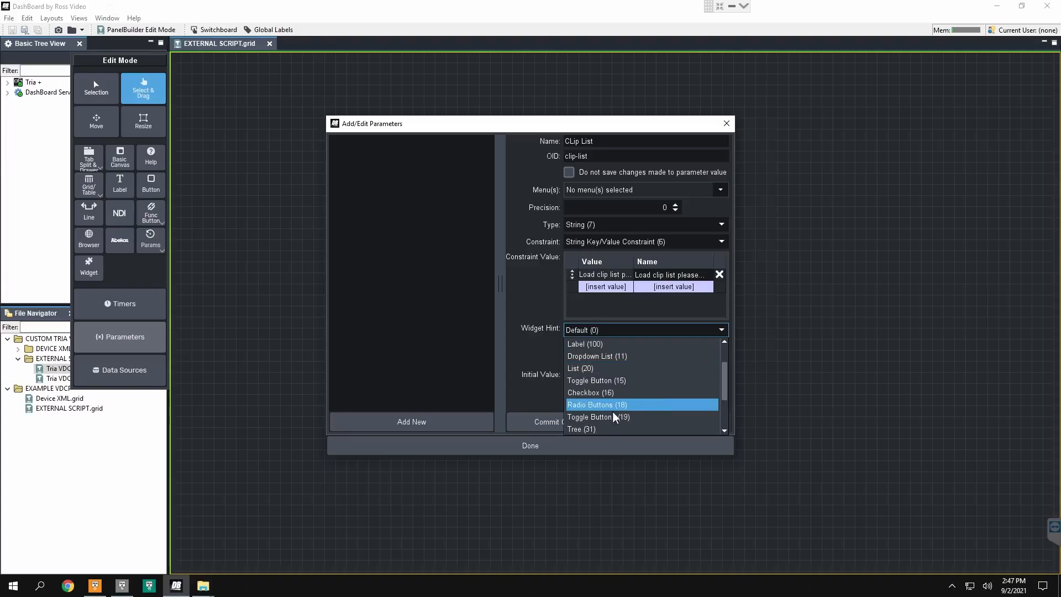
click(588, 431)
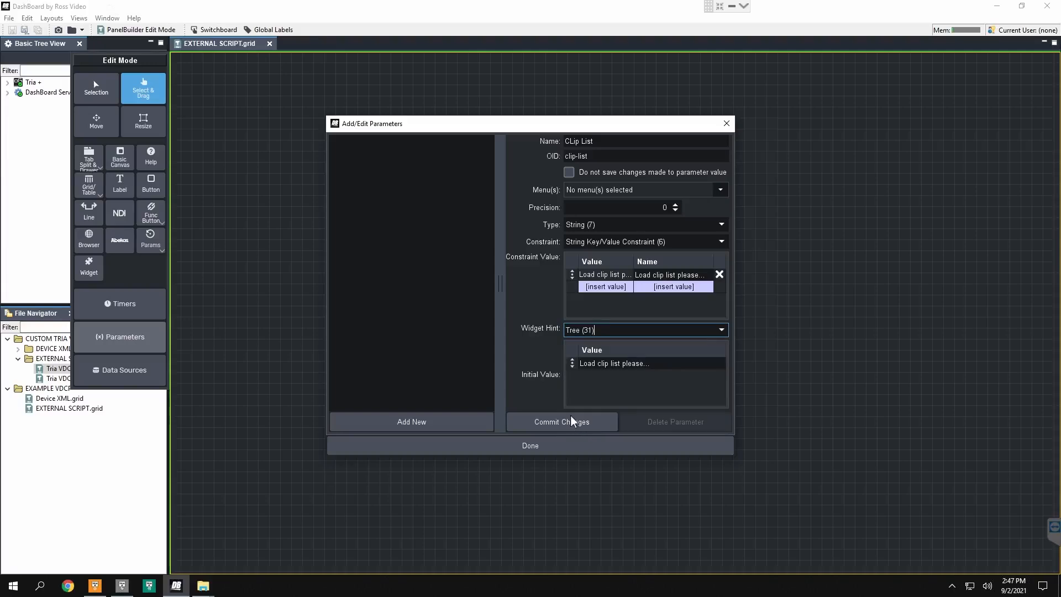
click(570, 428)
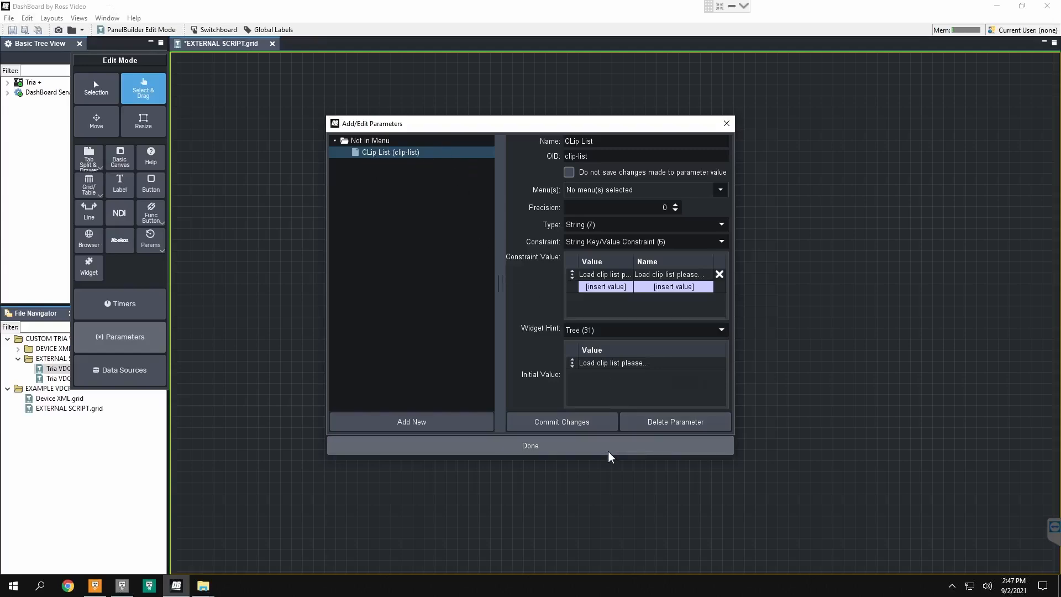
click(621, 445)
Step: Place the CLip List parameter on the canvas as a large default control in the upper-left area
click(153, 241)
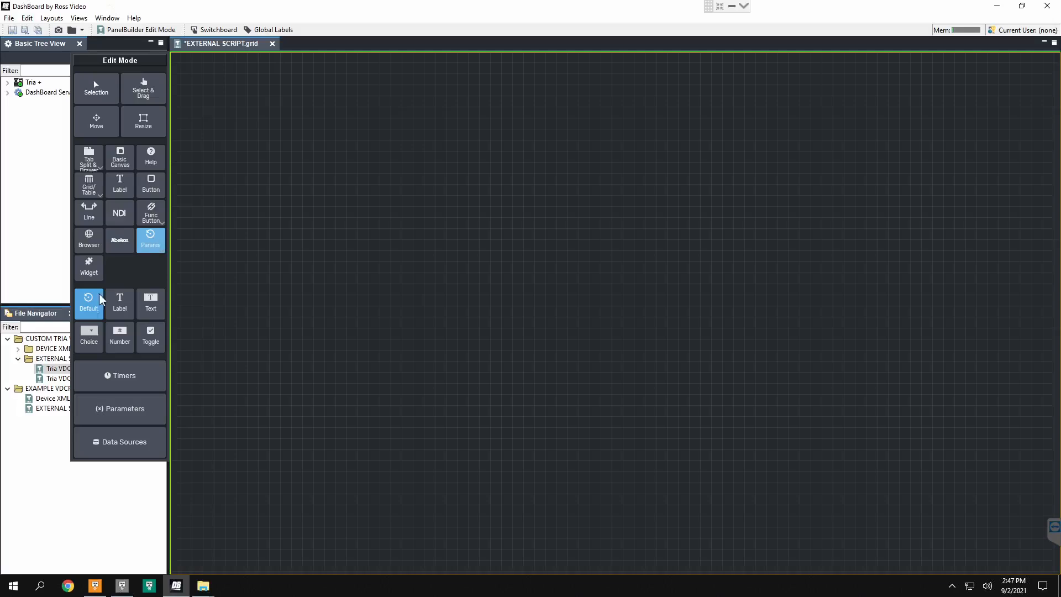
drag(189, 71, 529, 470)
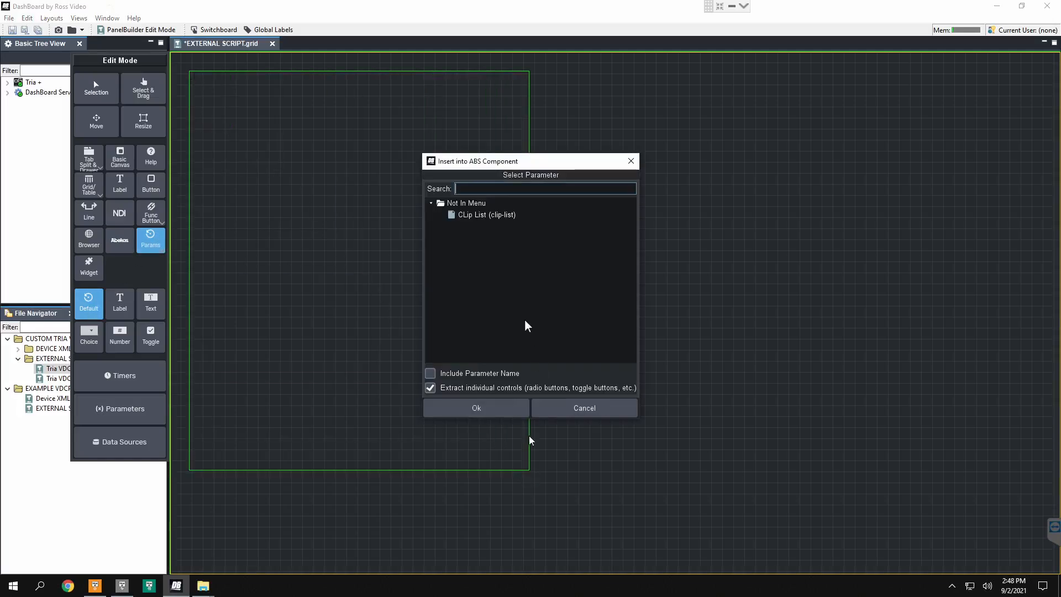
click(472, 215)
click(501, 410)
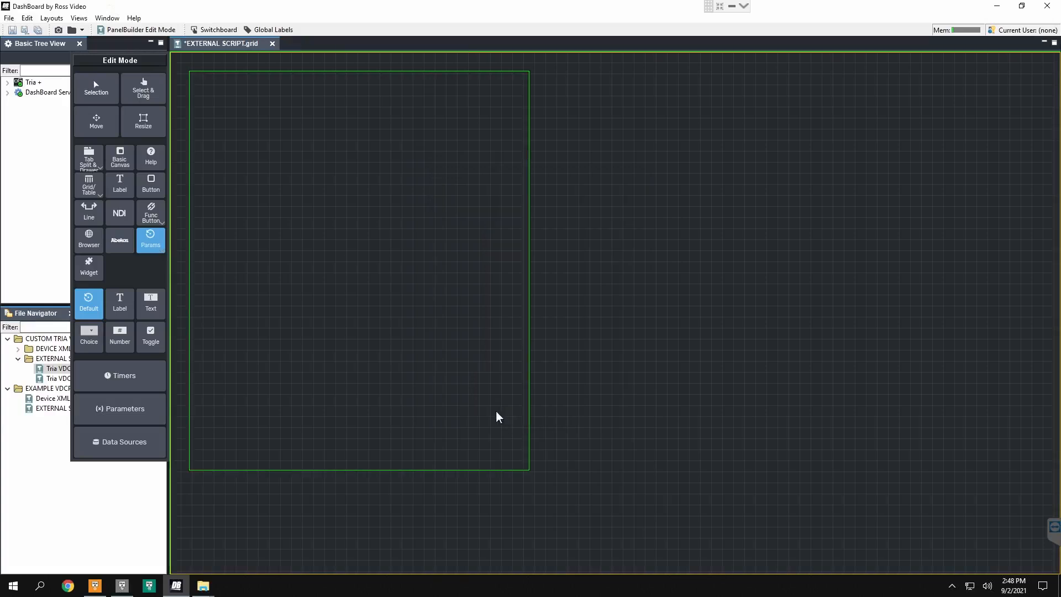
Step: Add the attribute scroll="true" to the clip list control's source code and apply it
click(127, 96)
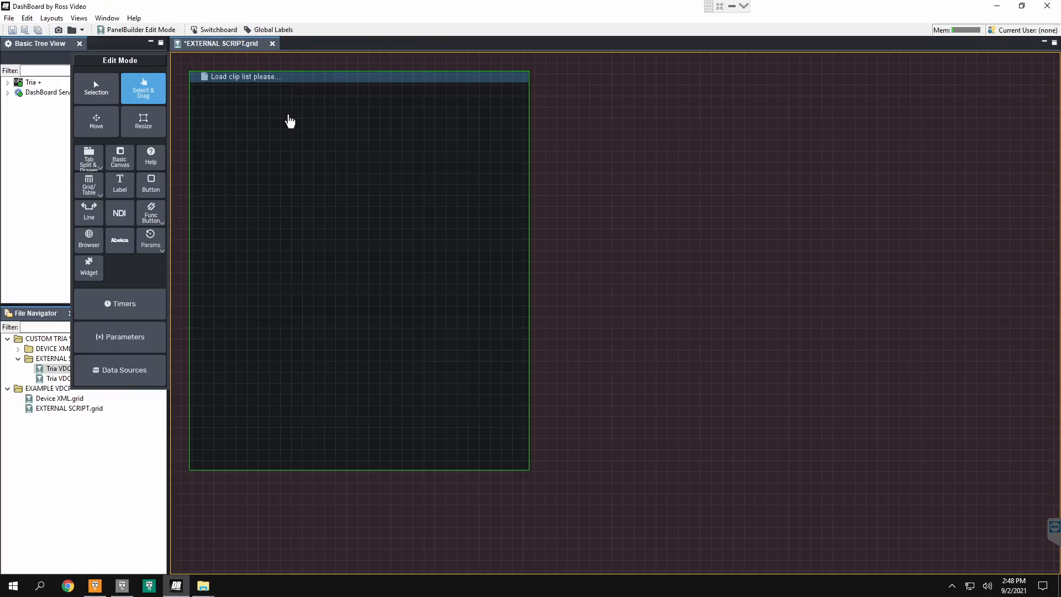
double_click(288, 120)
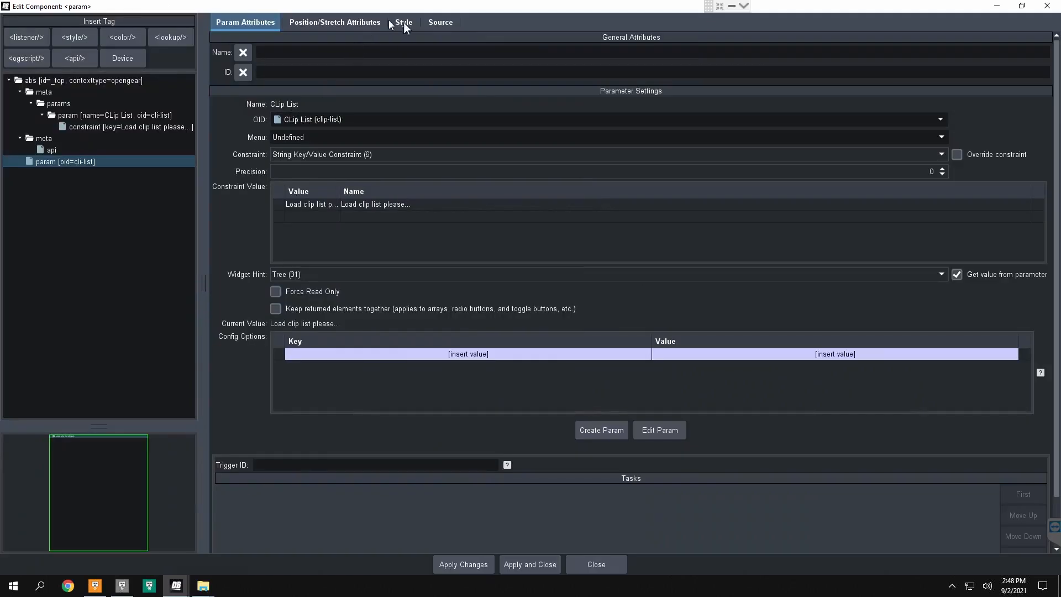
click(440, 22)
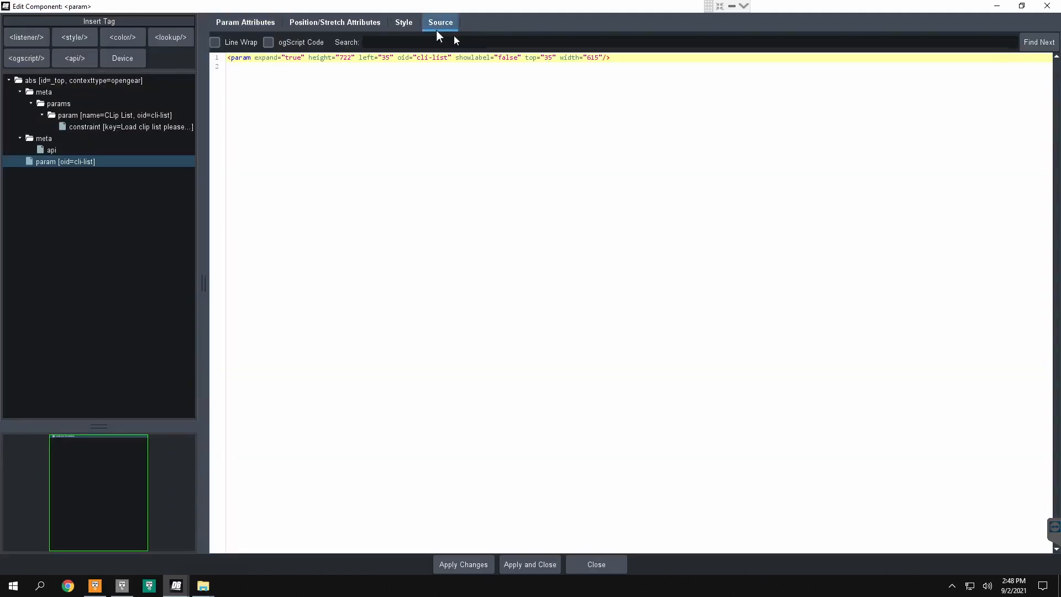
text(scroll="true")
click(532, 564)
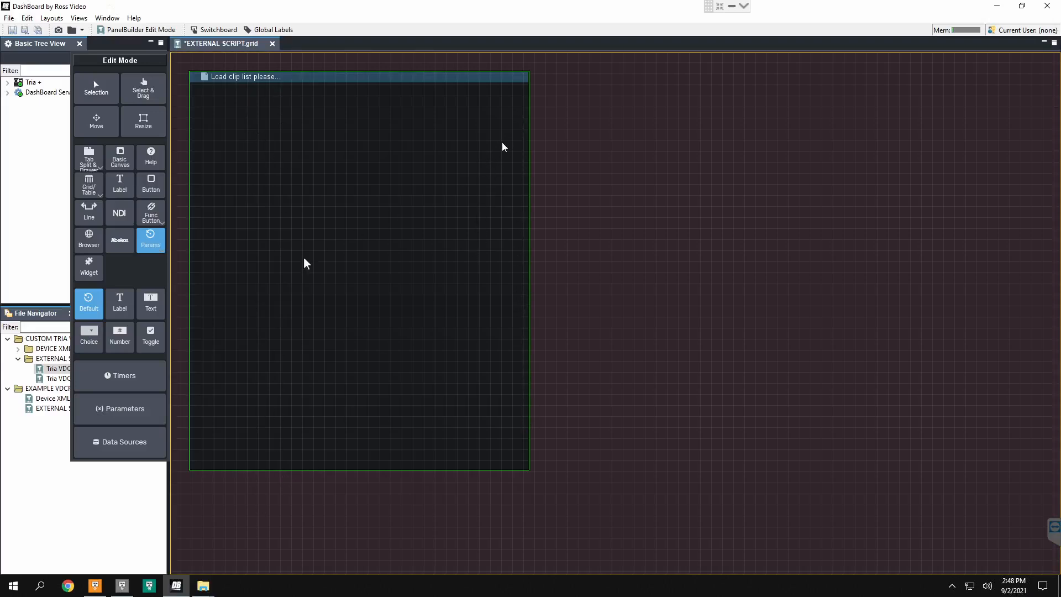
Step: Draw a button directly below the clip list at the same width and name it Load Clip List
click(151, 185)
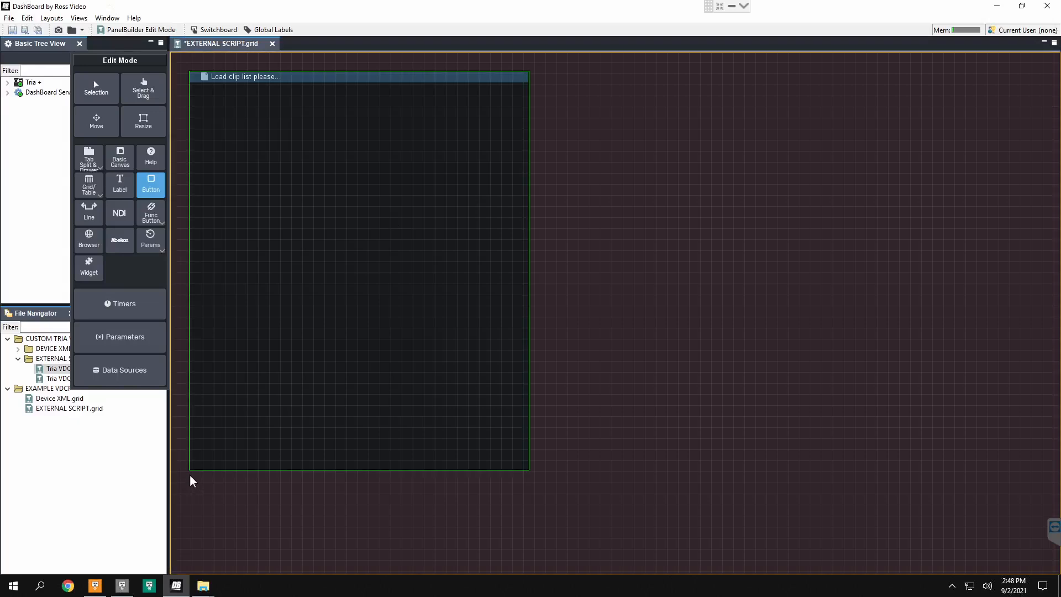
drag(189, 471, 529, 557)
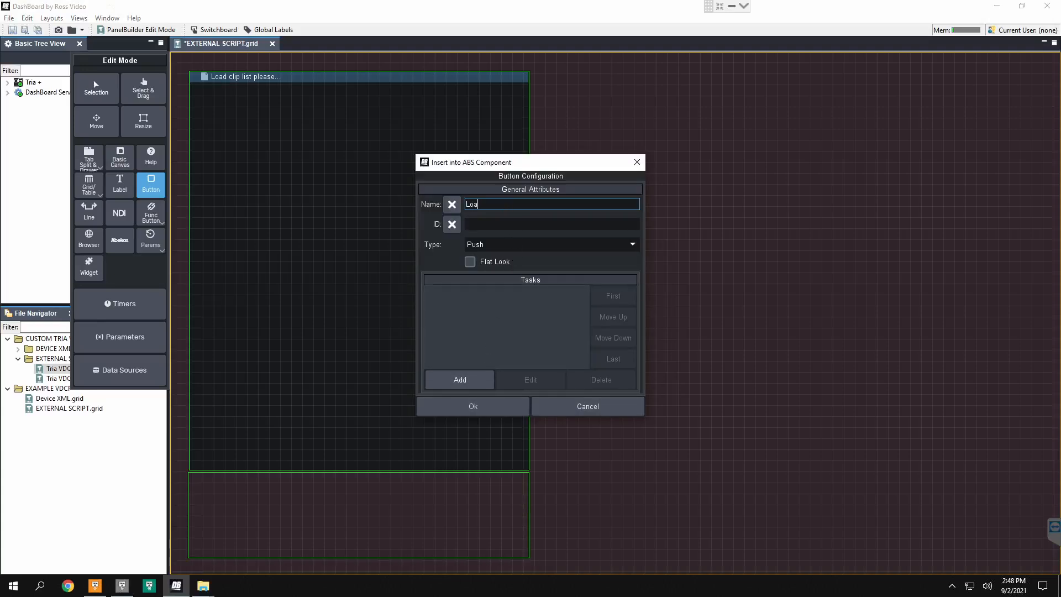
text(Load Clip List)
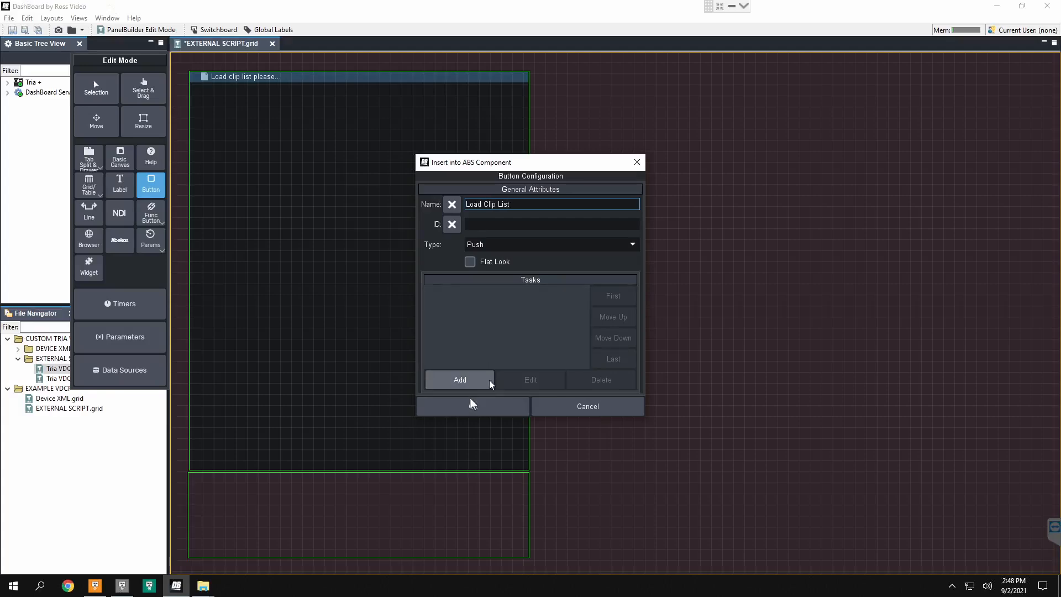
Step: Add an ogScript task to the button with a vdcpTria_listClipsToStringStringTreeParam block, widened to show its full name
click(471, 381)
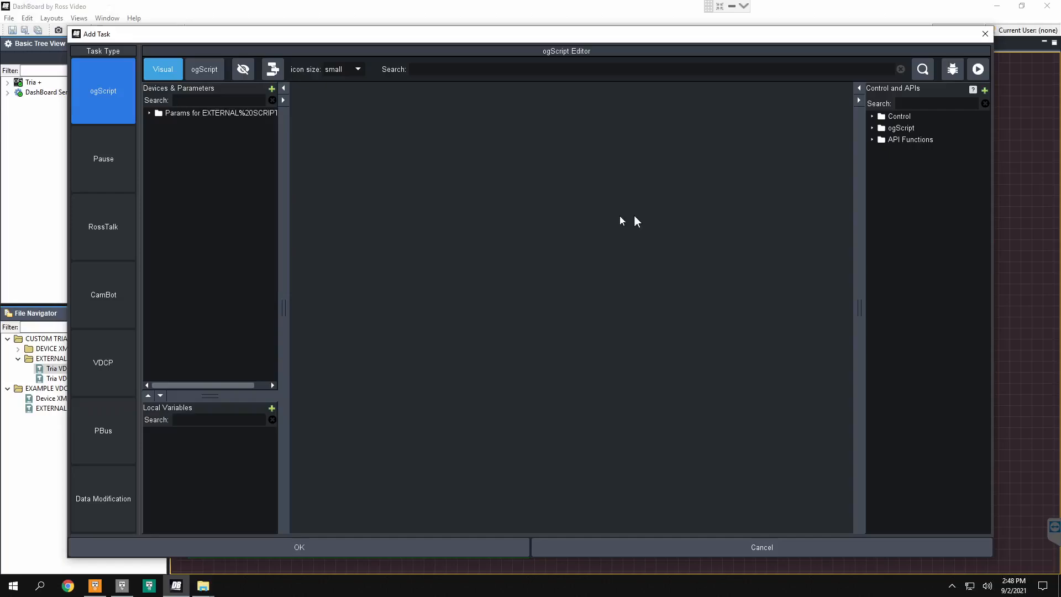
double_click(896, 140)
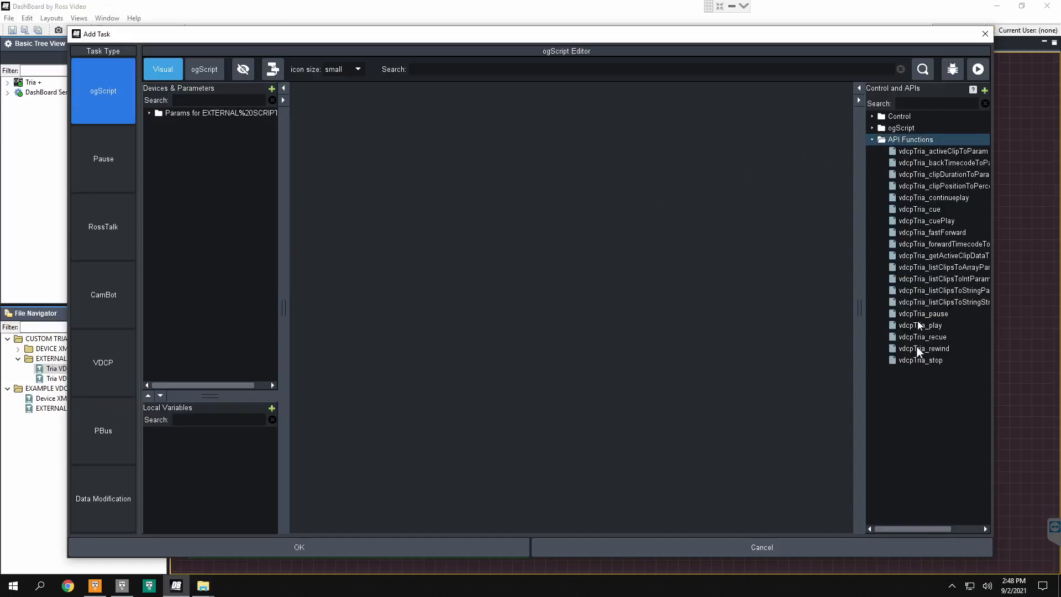
drag(857, 336, 674, 331)
click(810, 302)
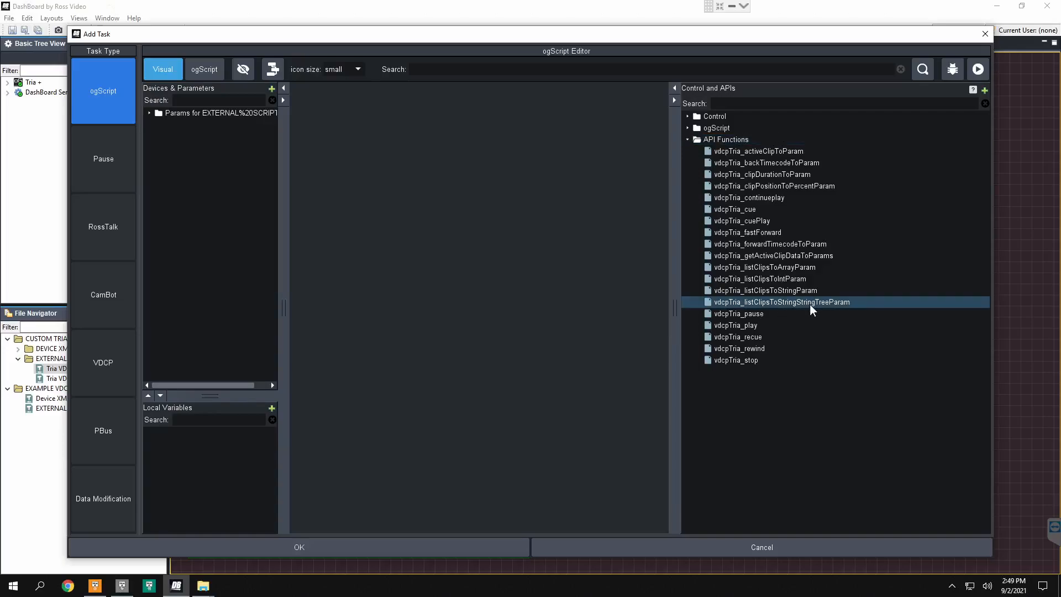
drag(816, 304, 478, 245)
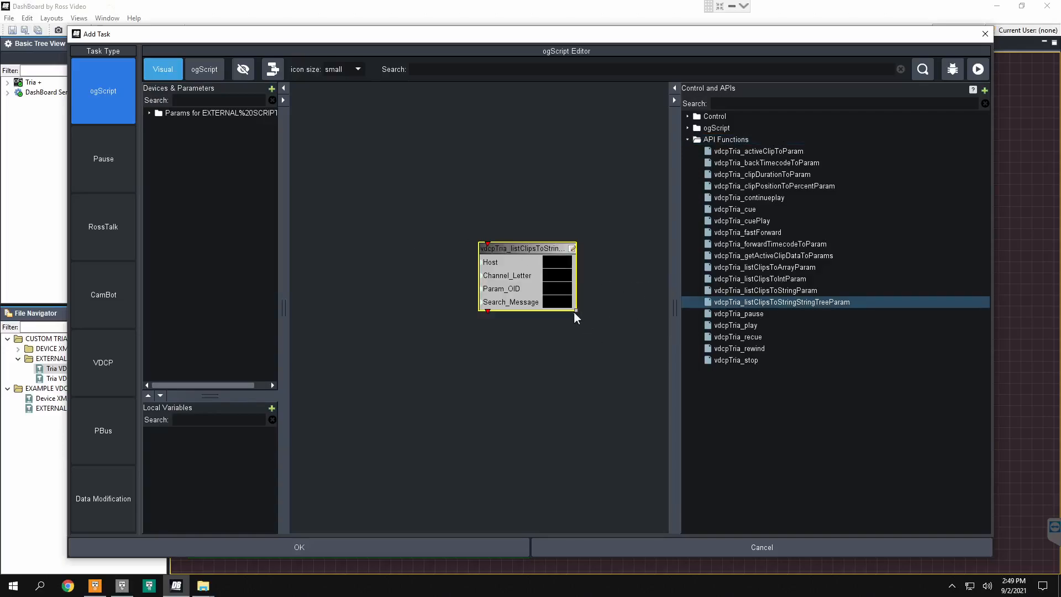
drag(576, 310, 629, 313)
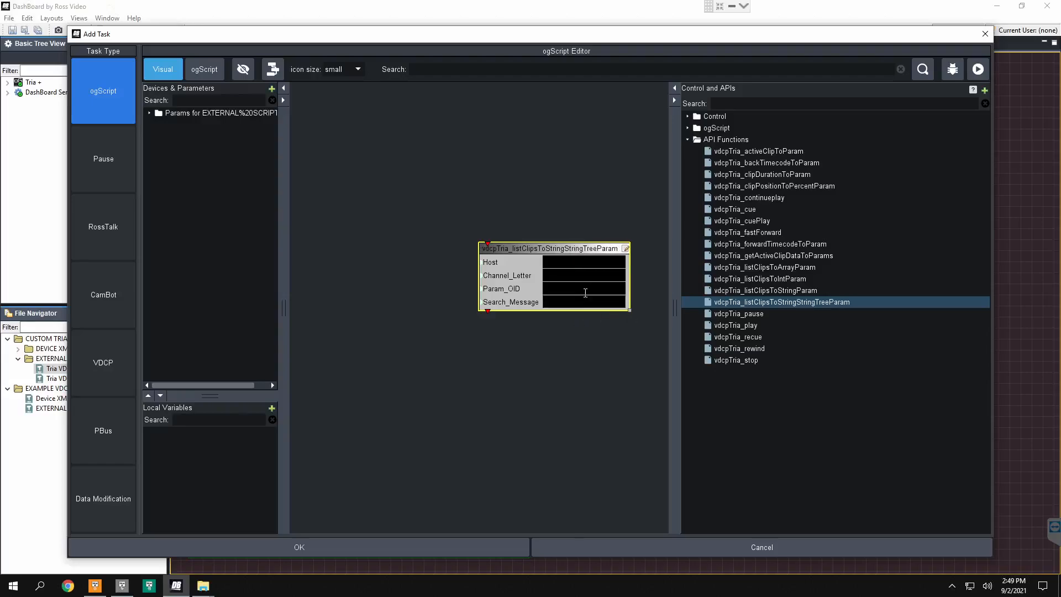
Step: Set the block's Host to localhost, Channel_Letter to B, Param_OID to clip-list and Search_Message to "Searching...", and confirm the task and button
click(554, 268)
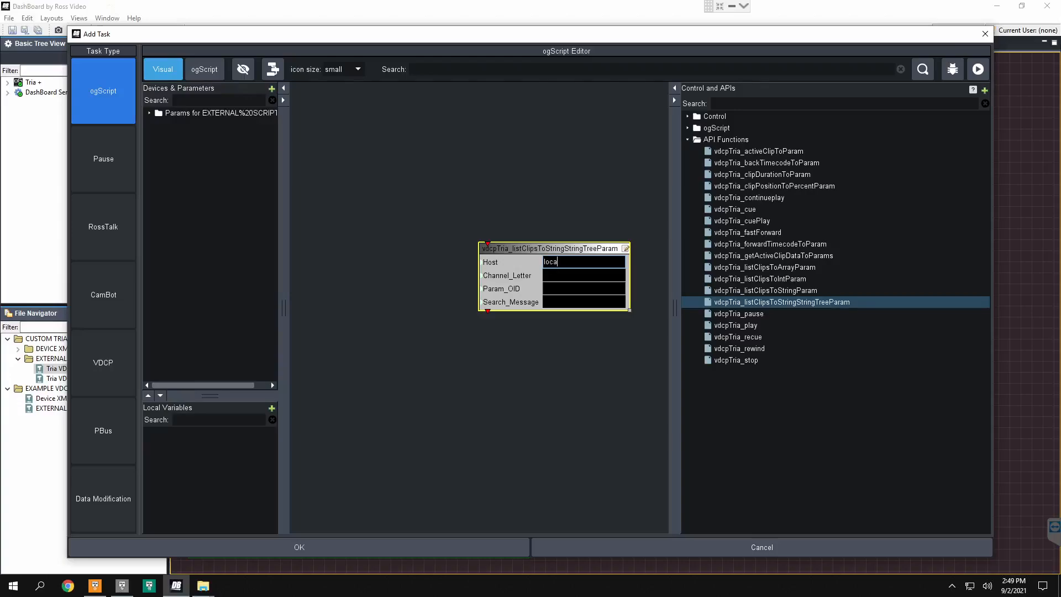
text(localhost)
key(Tab)
text(A)
click(578, 286)
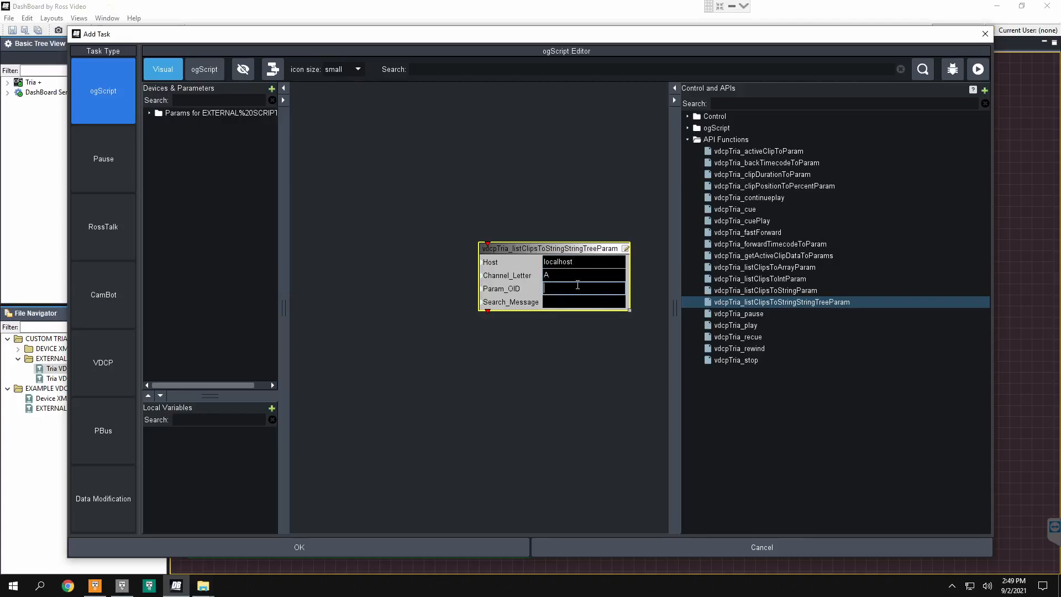
drag(573, 278, 502, 277)
text(B)
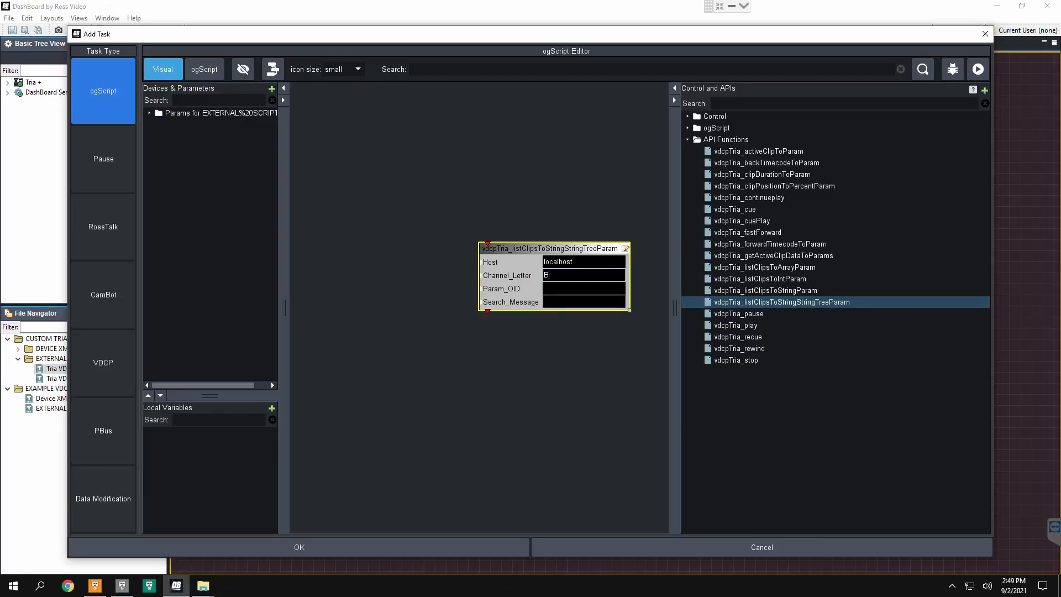
click(562, 289)
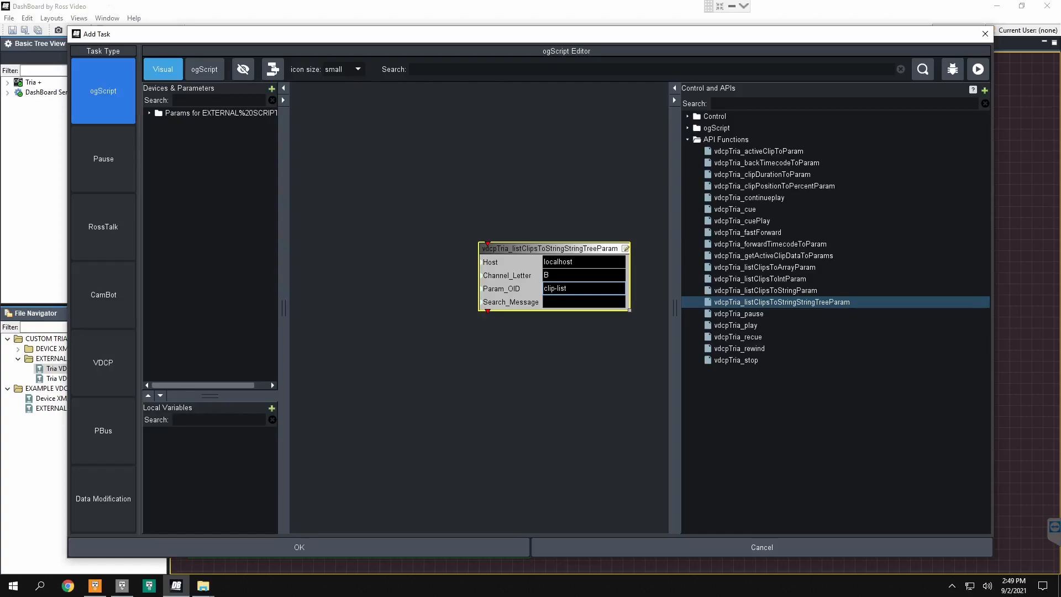
key(Tab)
text(Searchin)
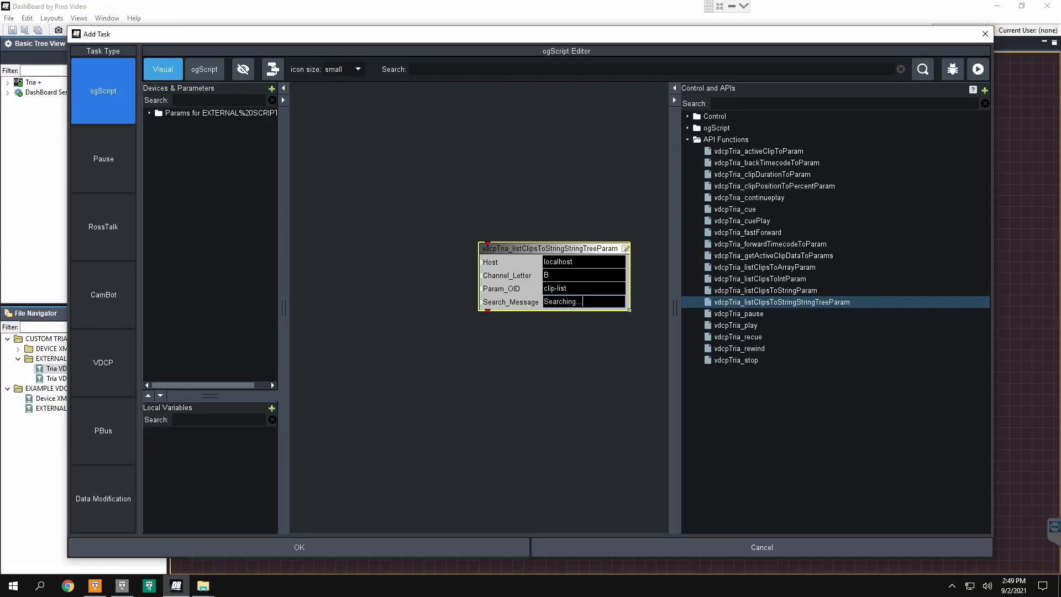
click(446, 548)
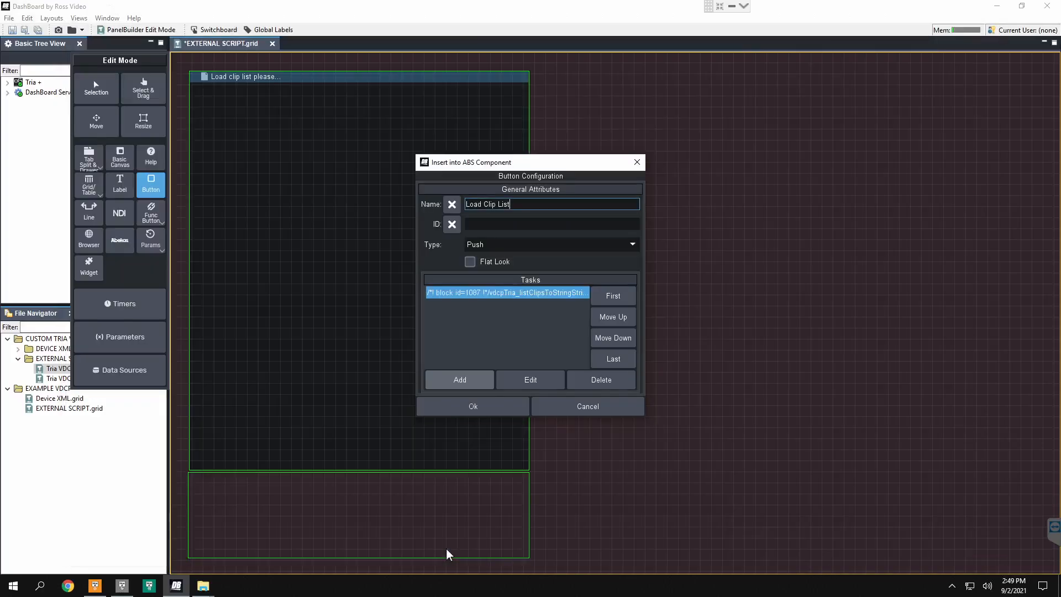
click(477, 405)
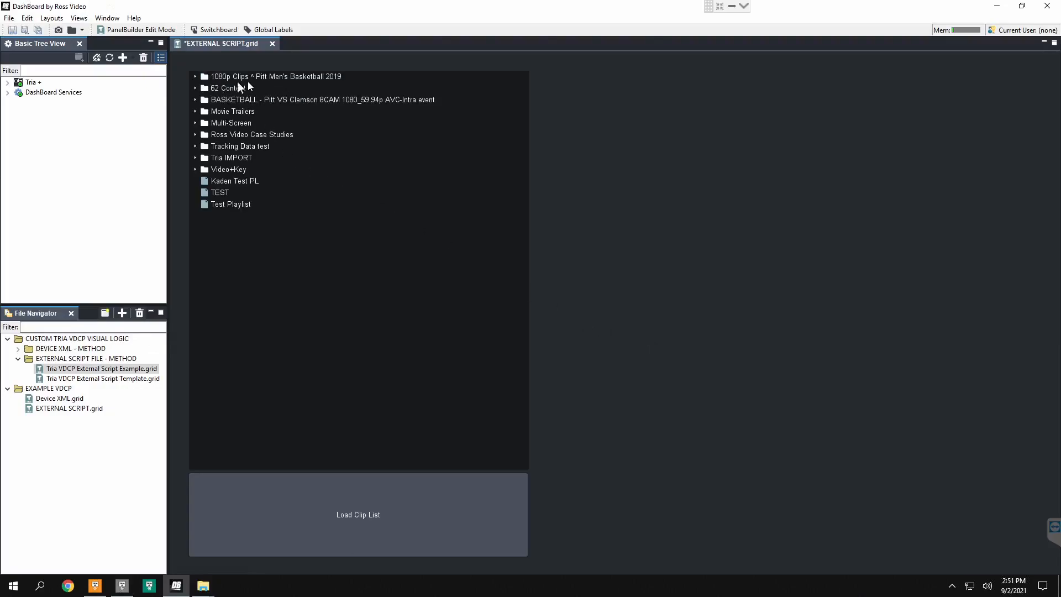
Step: Browse the loaded clip list by expanding the 1080p Clips ^ Pitt Men's Basketball 2019, 62 Content and Content folders, and collapse them again
click(196, 78)
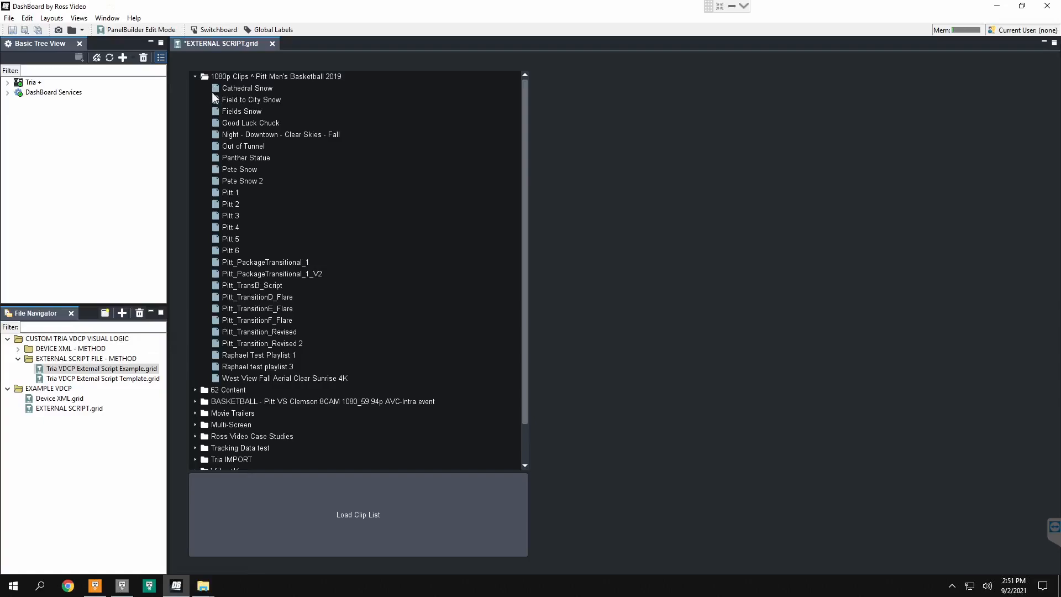
click(196, 390)
scroll(255, 352, down, 1)
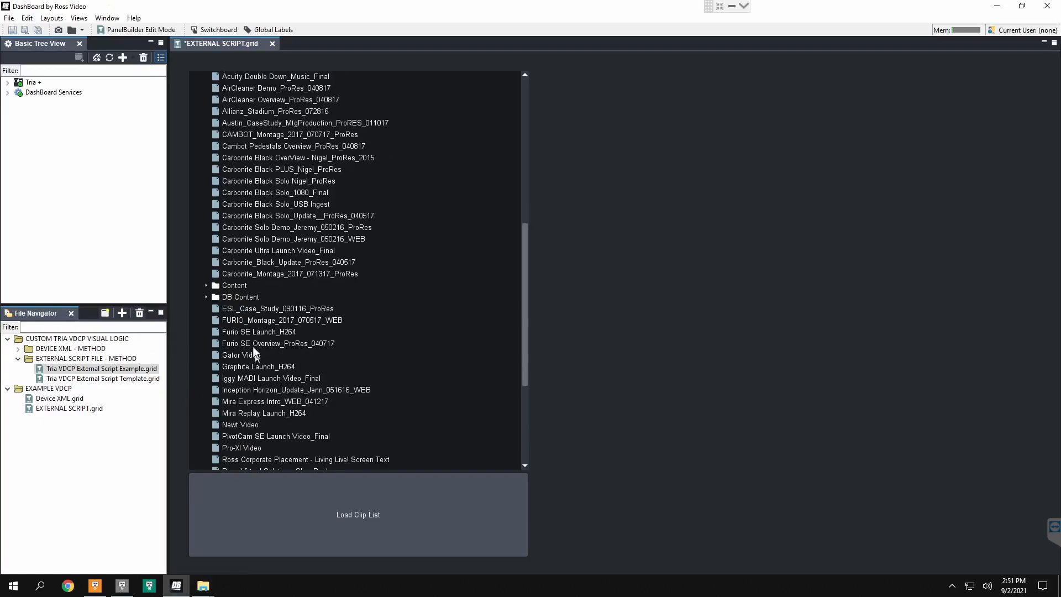
click(205, 285)
scroll(211, 300, down, 6)
scroll(221, 266, up, 4)
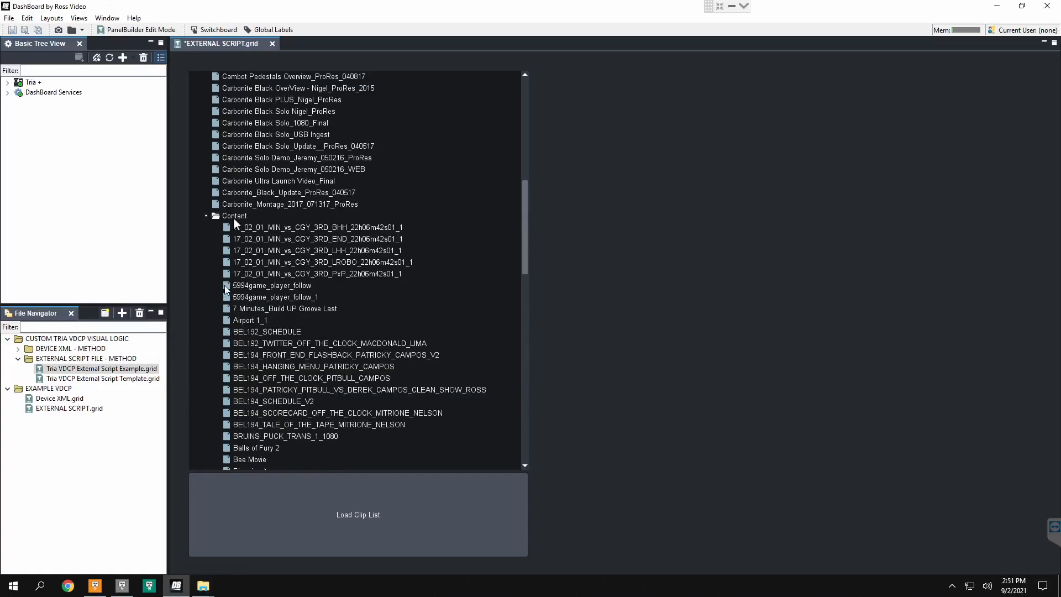
click(206, 216)
scroll(259, 264, down, 3)
scroll(260, 267, up, 2)
scroll(260, 264, up, 12)
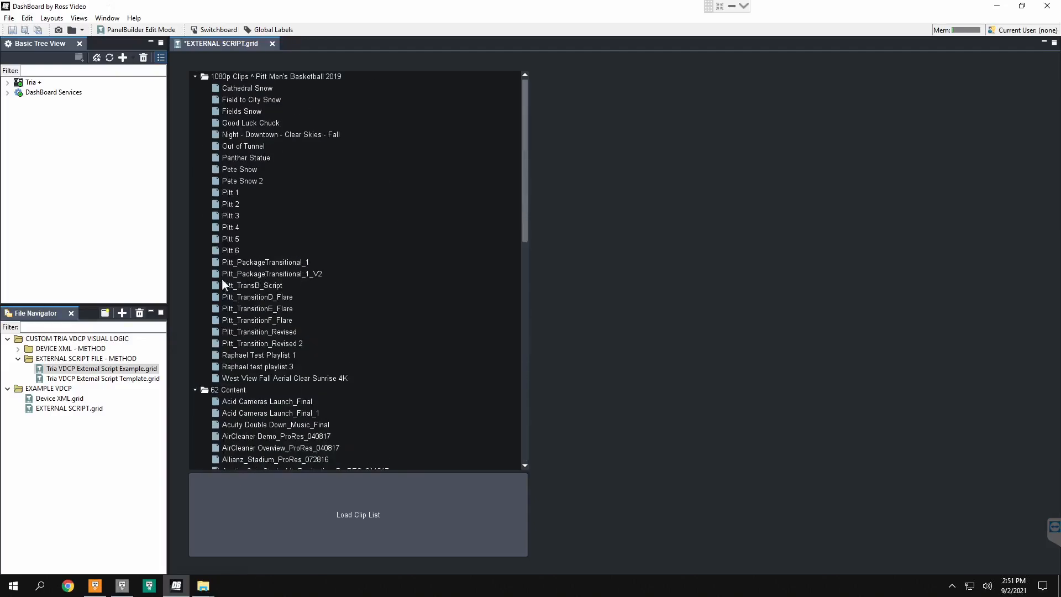
double_click(221, 392)
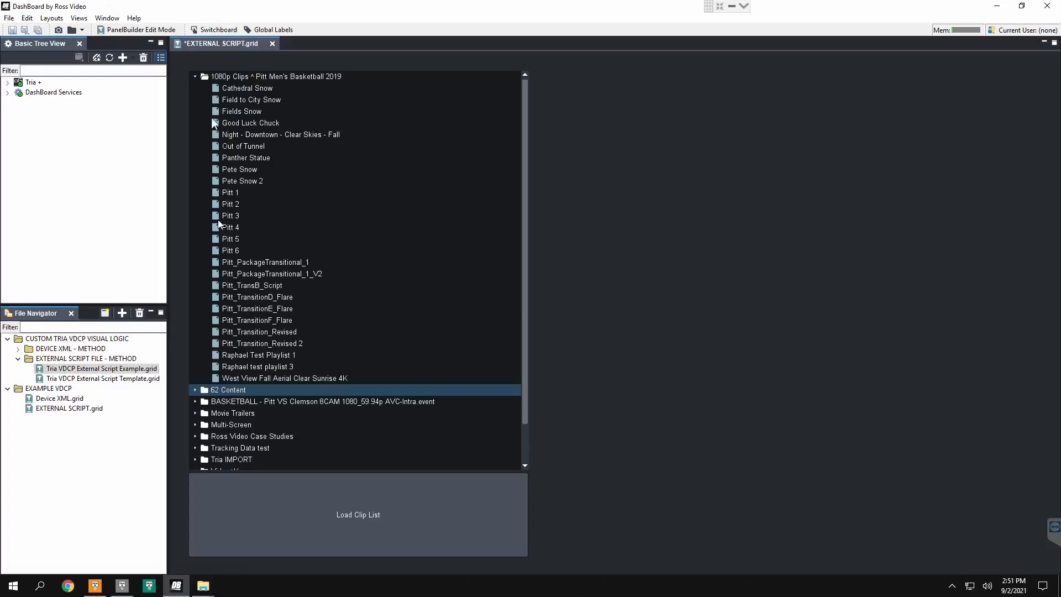
double_click(216, 79)
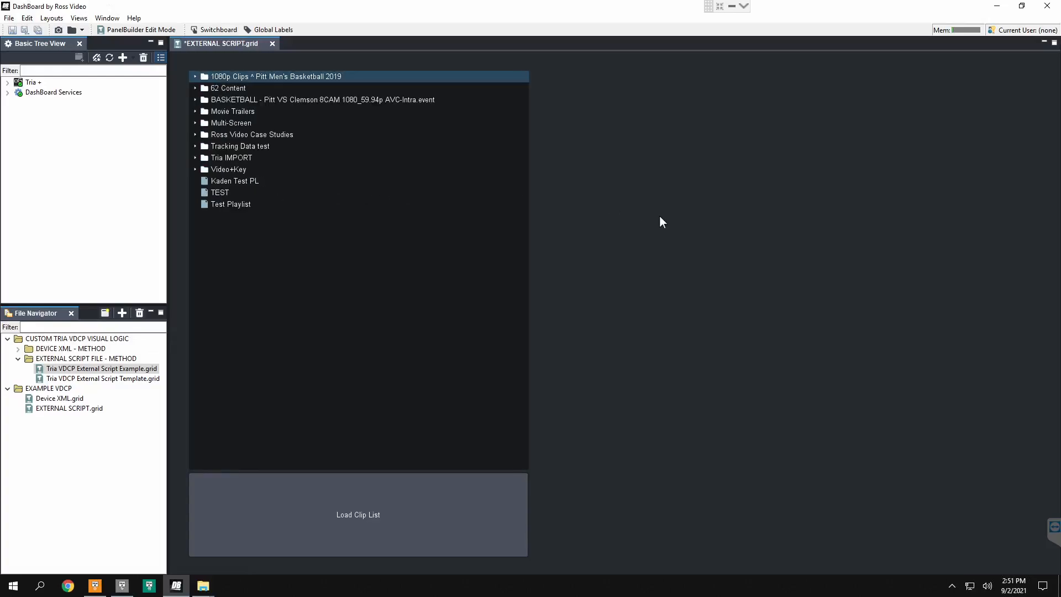
Step: In edit mode, draw a large button in the empty area beside the clip list and name it CUE to CH B
key(ctrl+e)
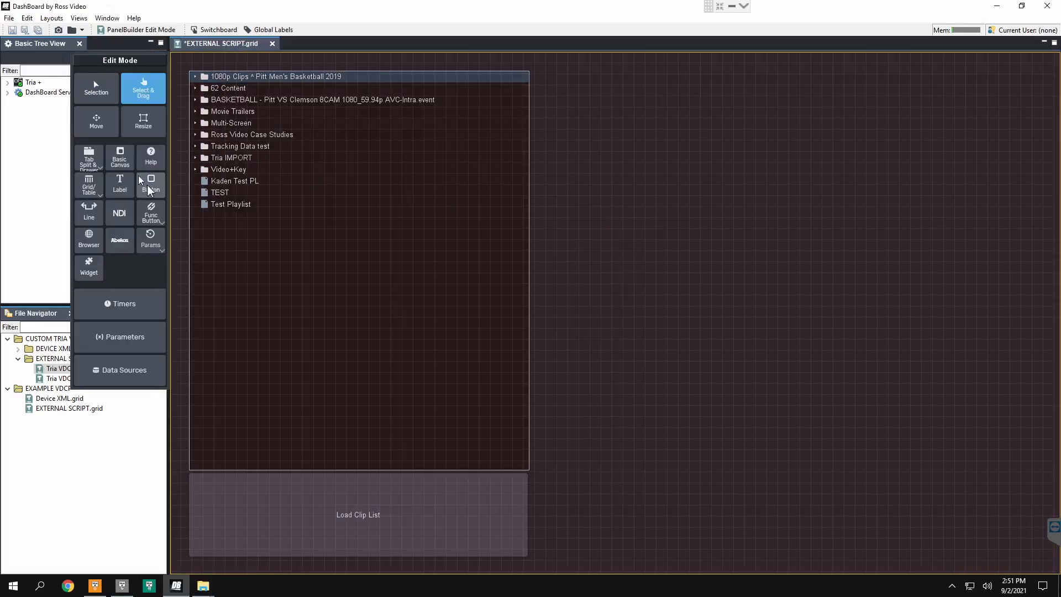
click(152, 186)
drag(606, 116, 834, 253)
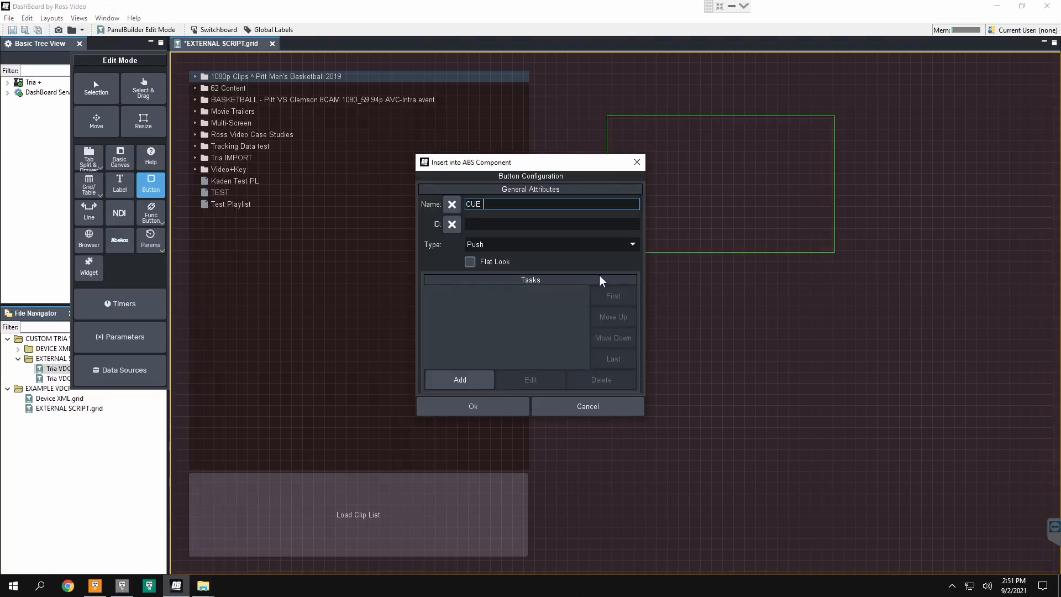
text(CUE to CH B)
Step: Add an ogScript task to the button with a vdcpTria_cue block, widened to give its value fields more room
click(486, 376)
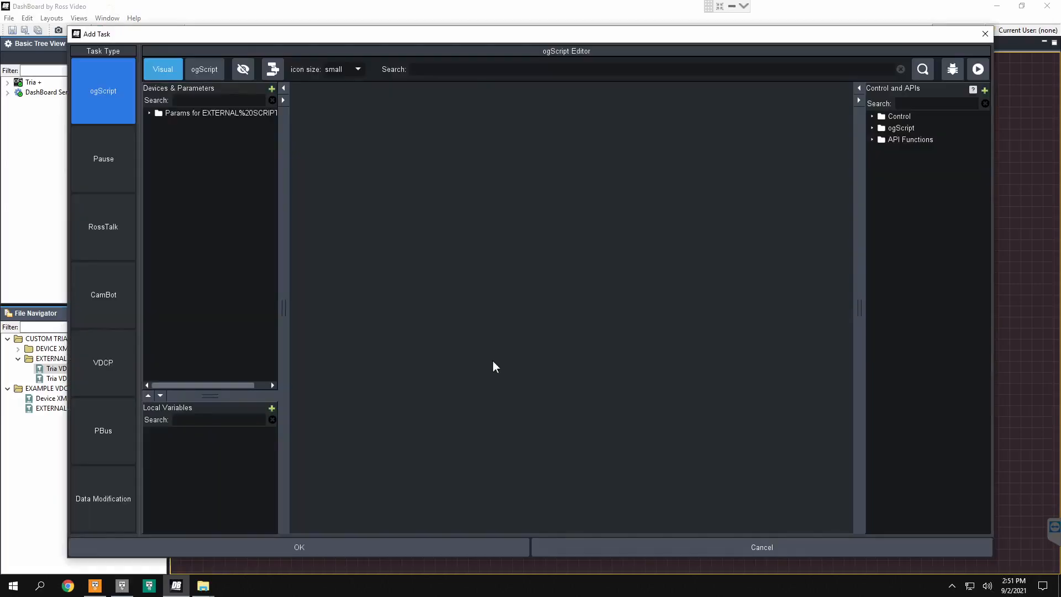
double_click(896, 140)
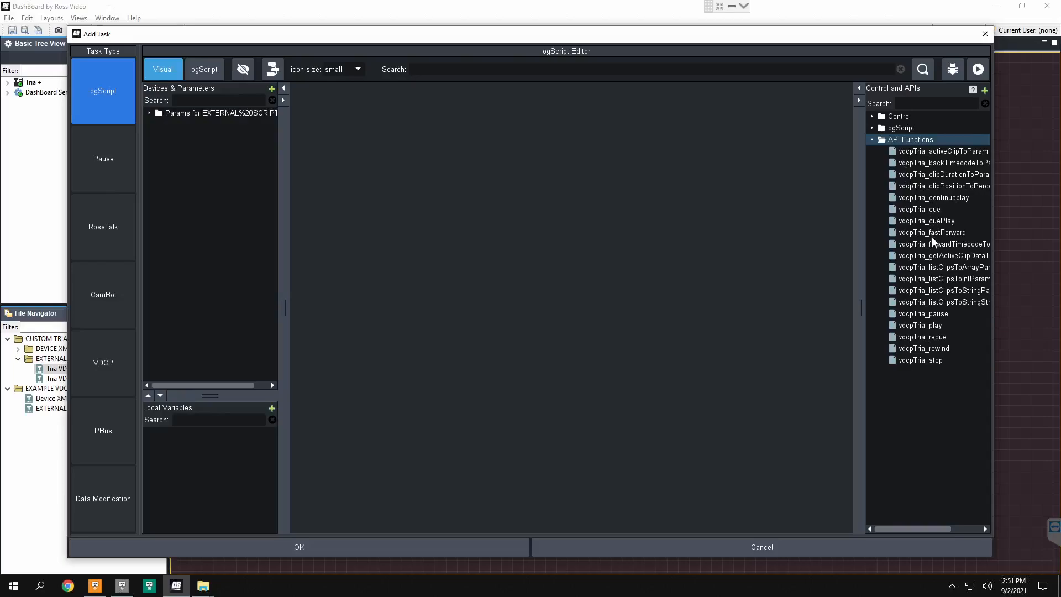
drag(917, 210, 671, 204)
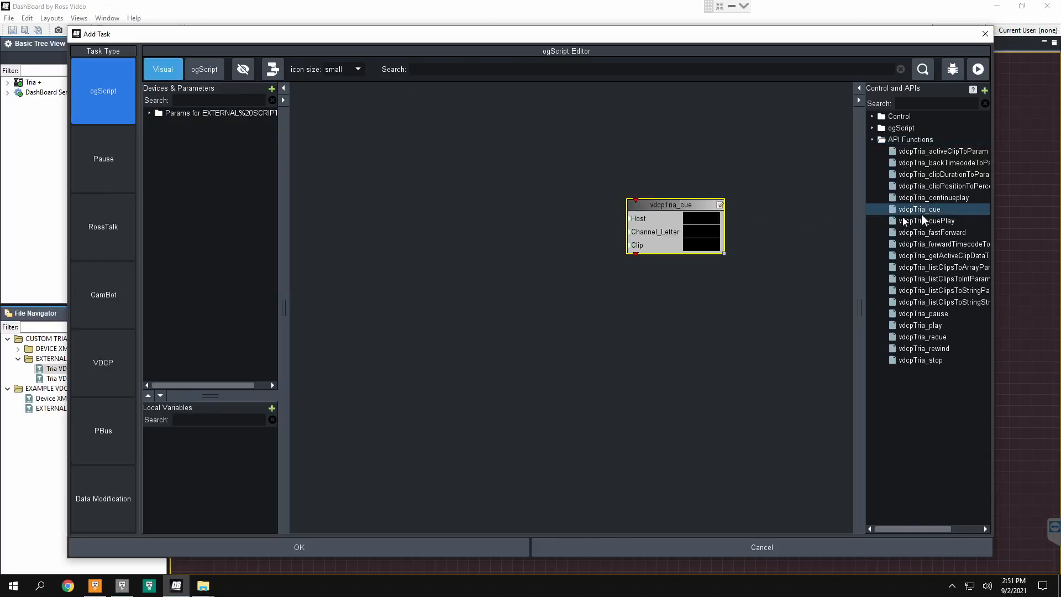
drag(723, 252, 756, 253)
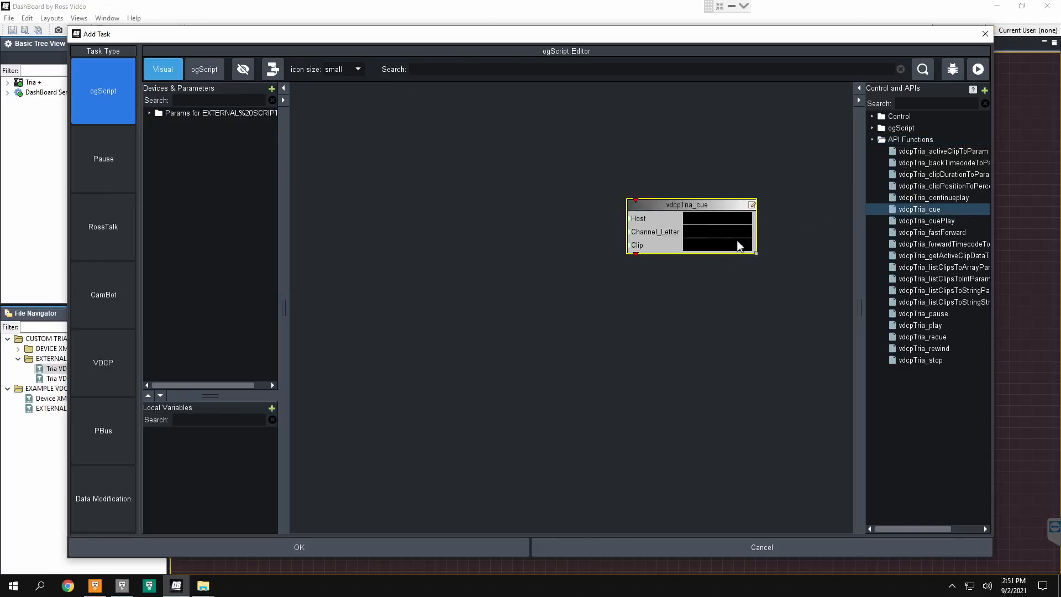
Step: Set the vdcpTria_cue block's Host to localhost and Channel_Letter to B, and reposition the block higher on the canvas
click(716, 218)
text(localhost)
key(Tab)
text(B)
drag(721, 206, 620, 141)
Step: Add the clip-list parameter block, connect its output to the cue block's Clip input, auto-arrange the blocks, and confirm the task and button
double_click(199, 113)
double_click(184, 126)
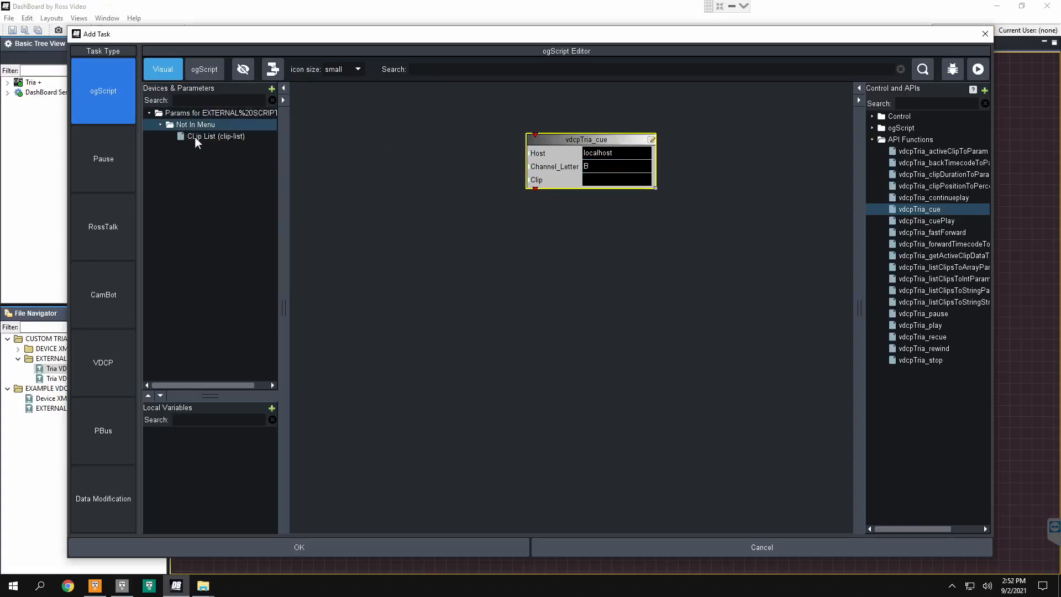
click(195, 137)
drag(196, 138, 366, 194)
drag(403, 231, 533, 181)
click(272, 70)
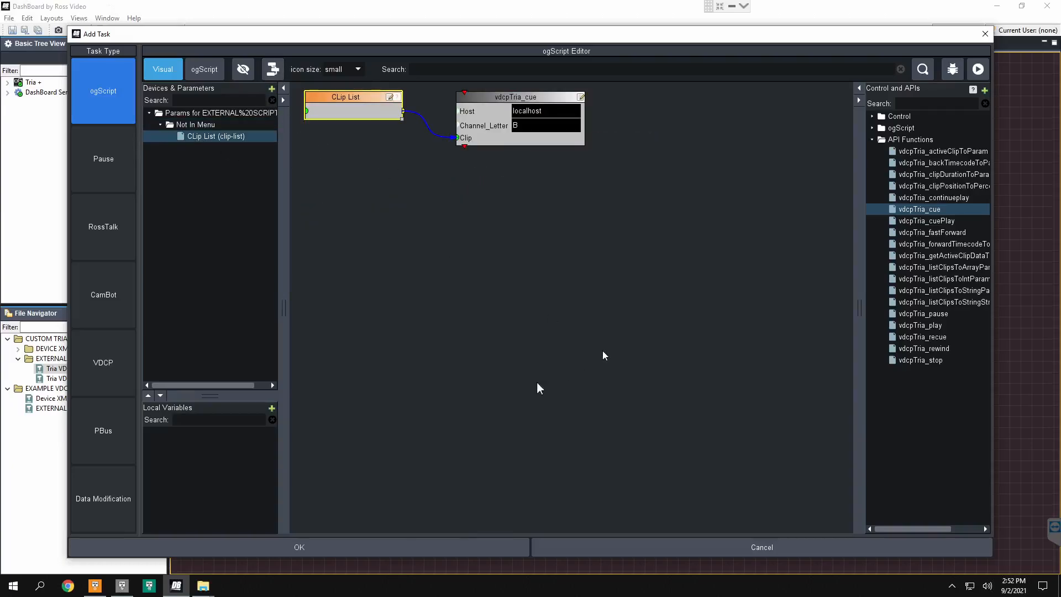
click(429, 547)
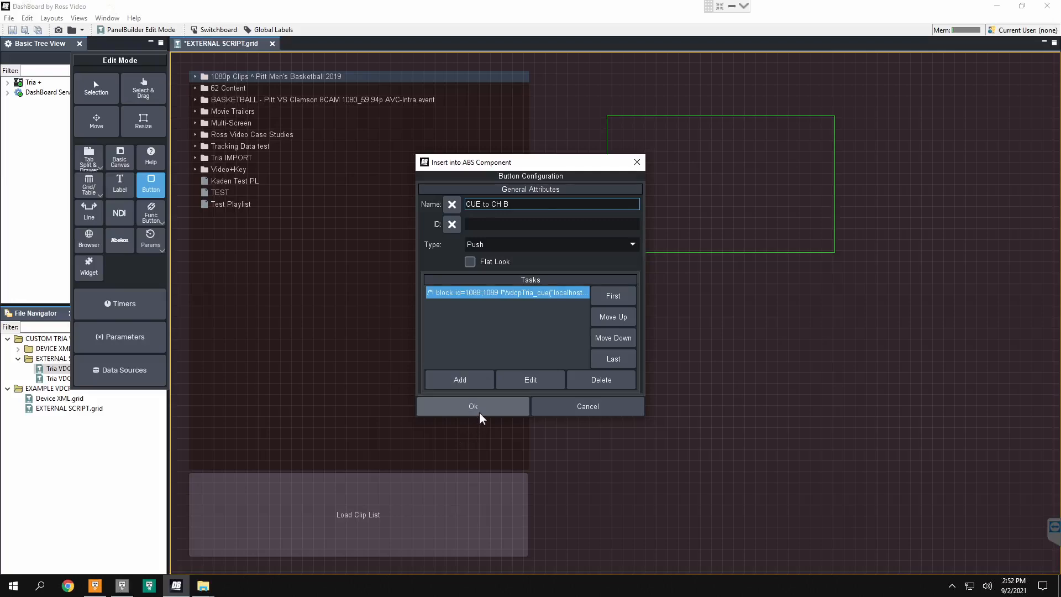
click(480, 411)
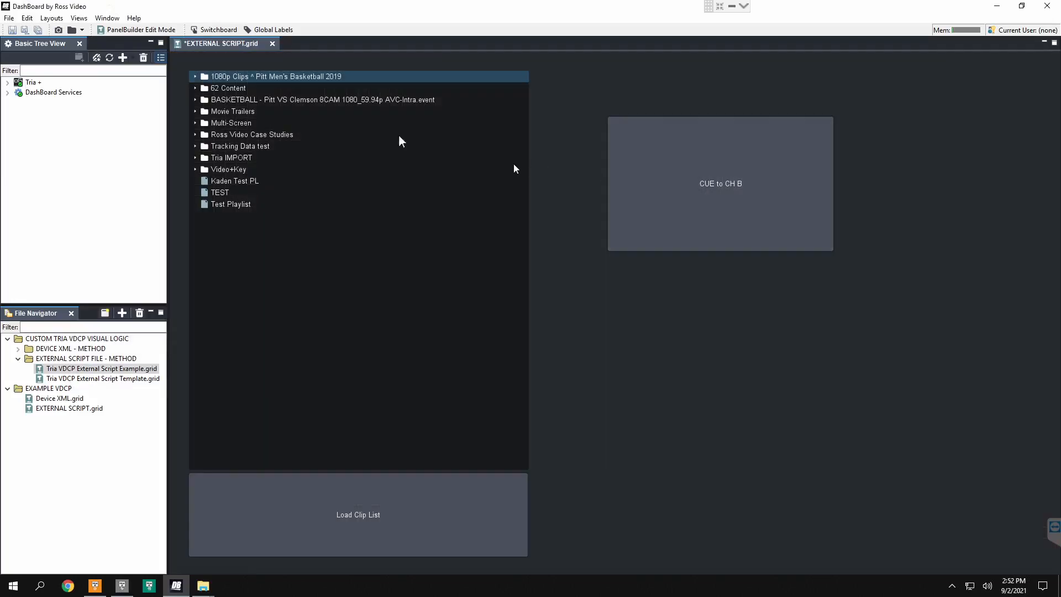
click(193, 76)
drag(300, 7, 379, 283)
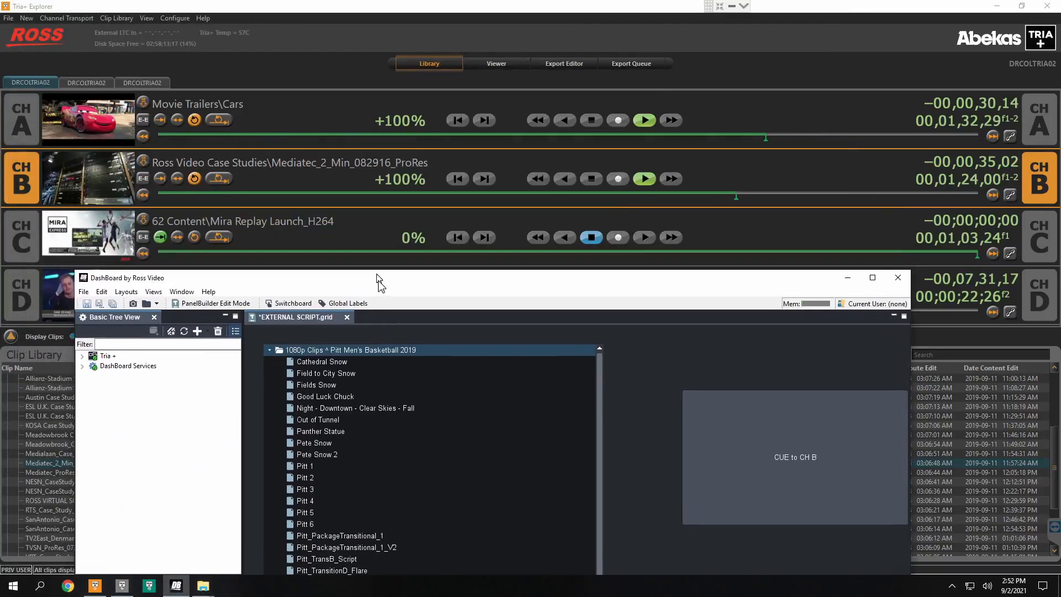
scroll(376, 451, down, 1)
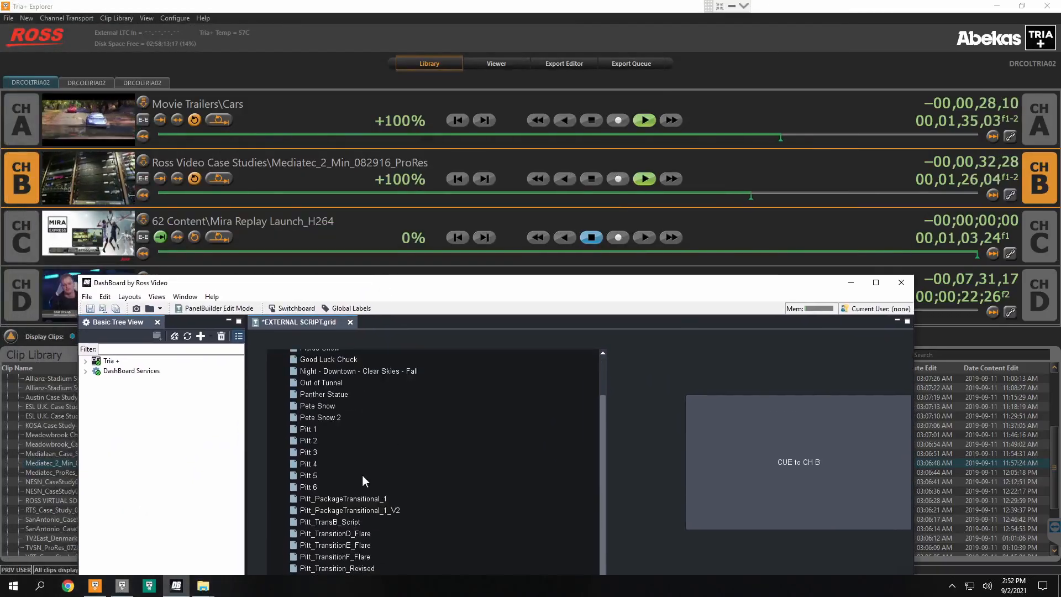
click(328, 385)
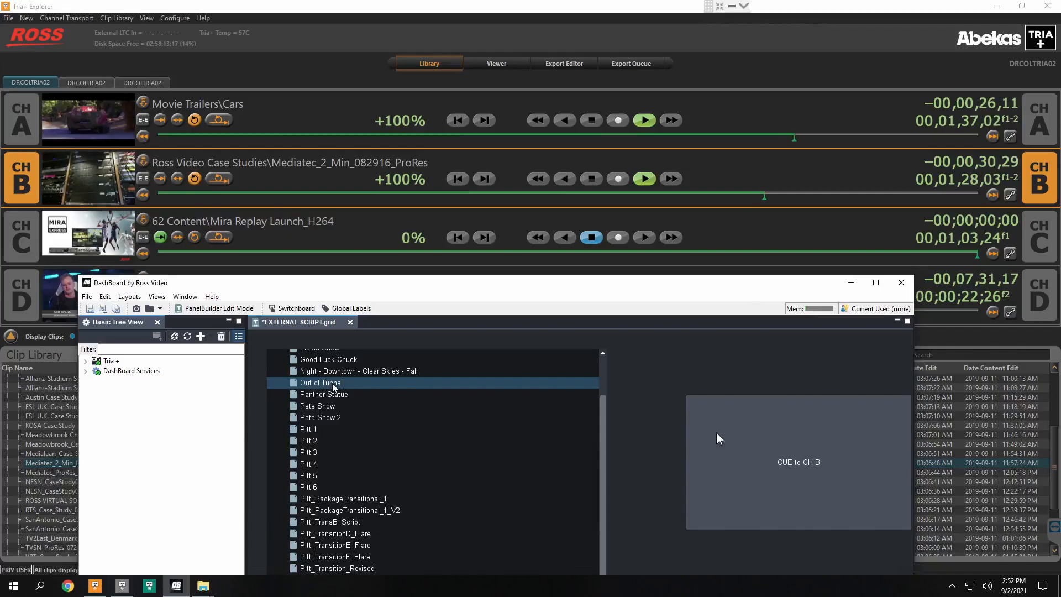
click(772, 457)
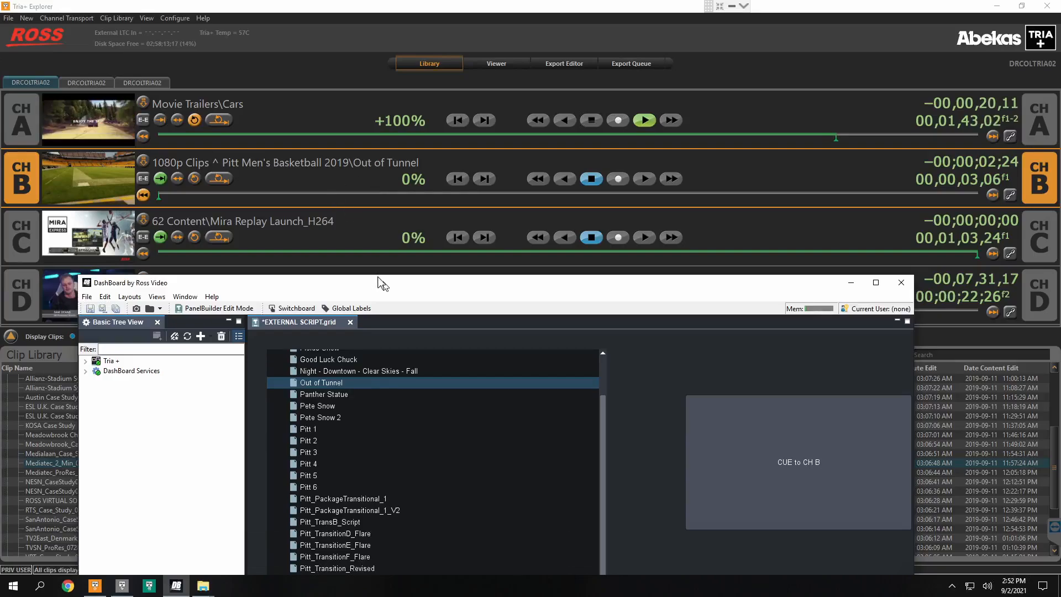
drag(386, 292, 419, 153)
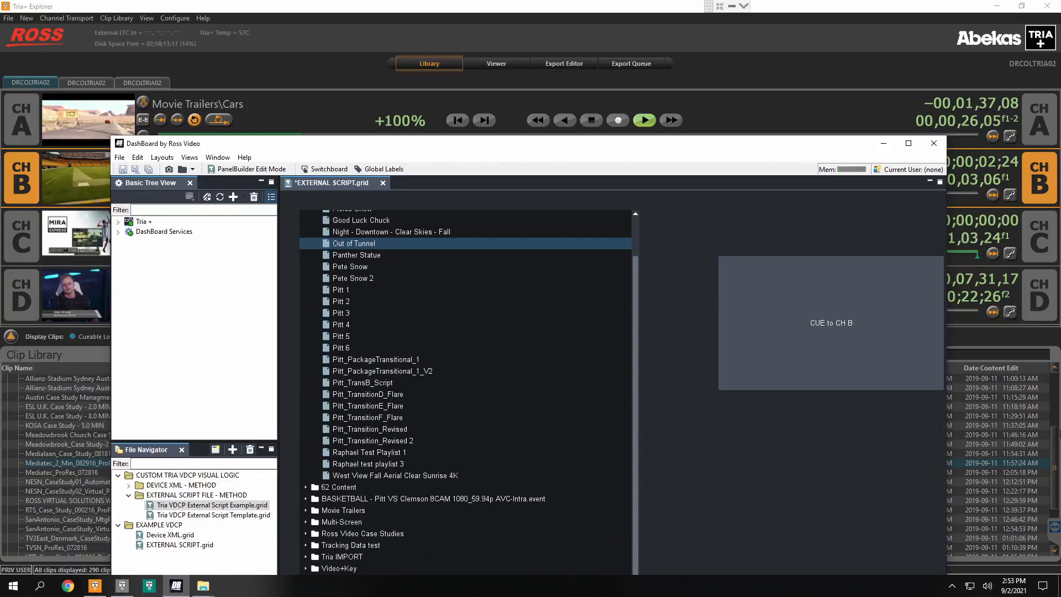